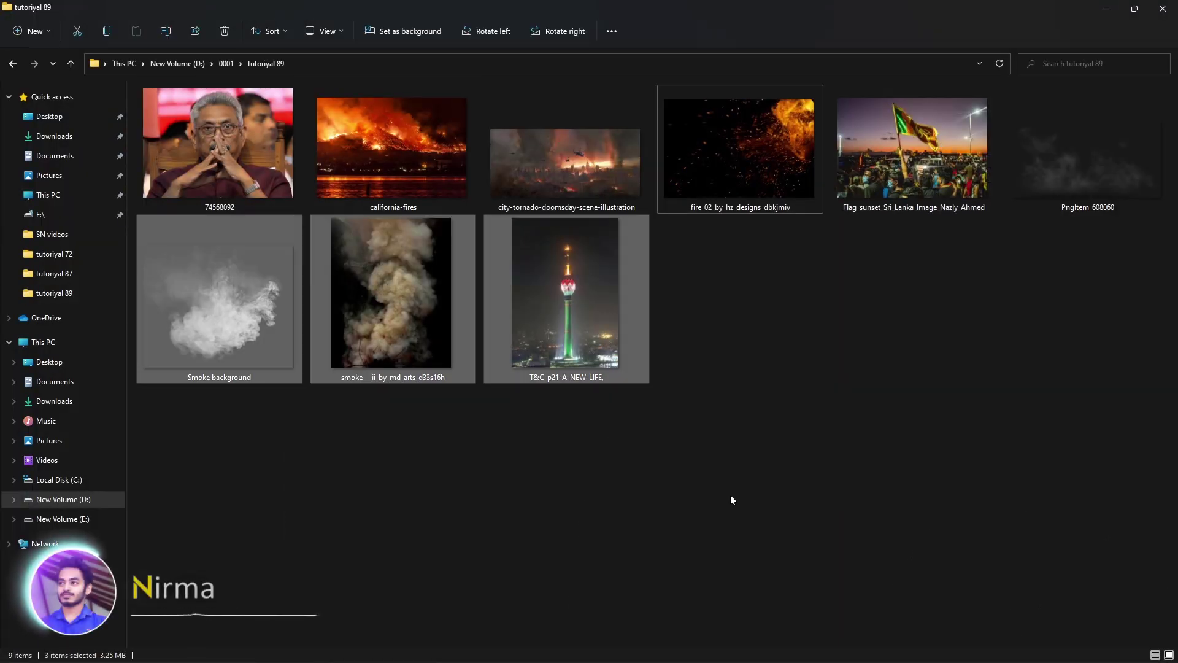
Create a new white 1920×1080 document at 150 ppi.
left_click(624, 647)
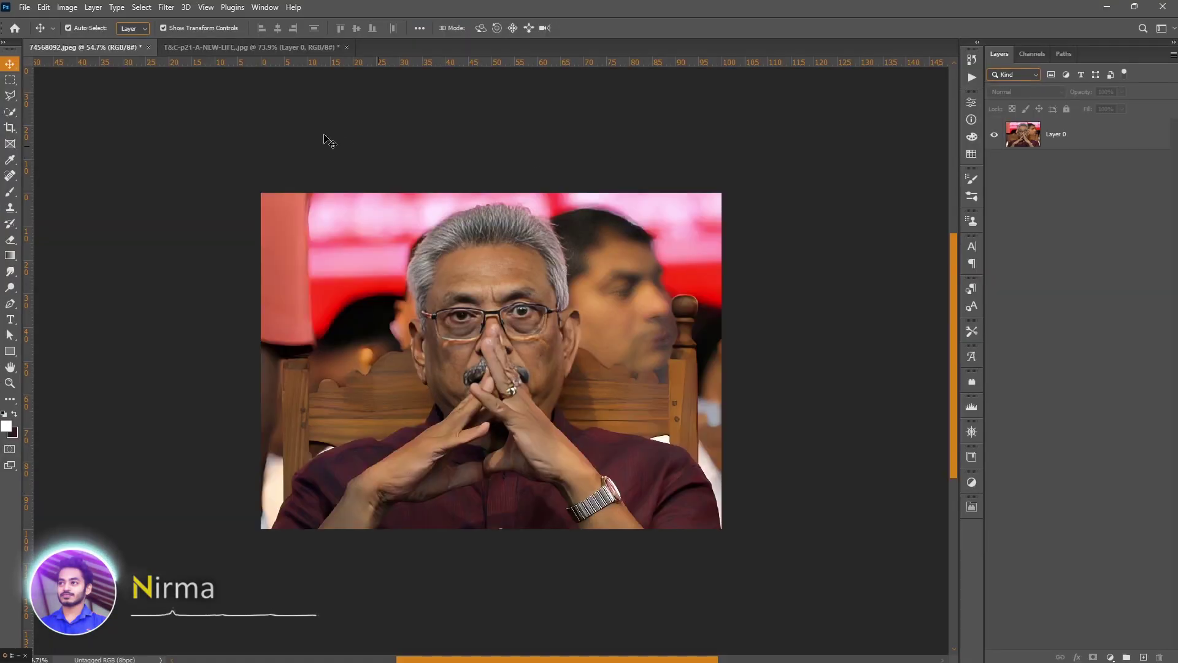
left_click(24, 7)
left_click(37, 24)
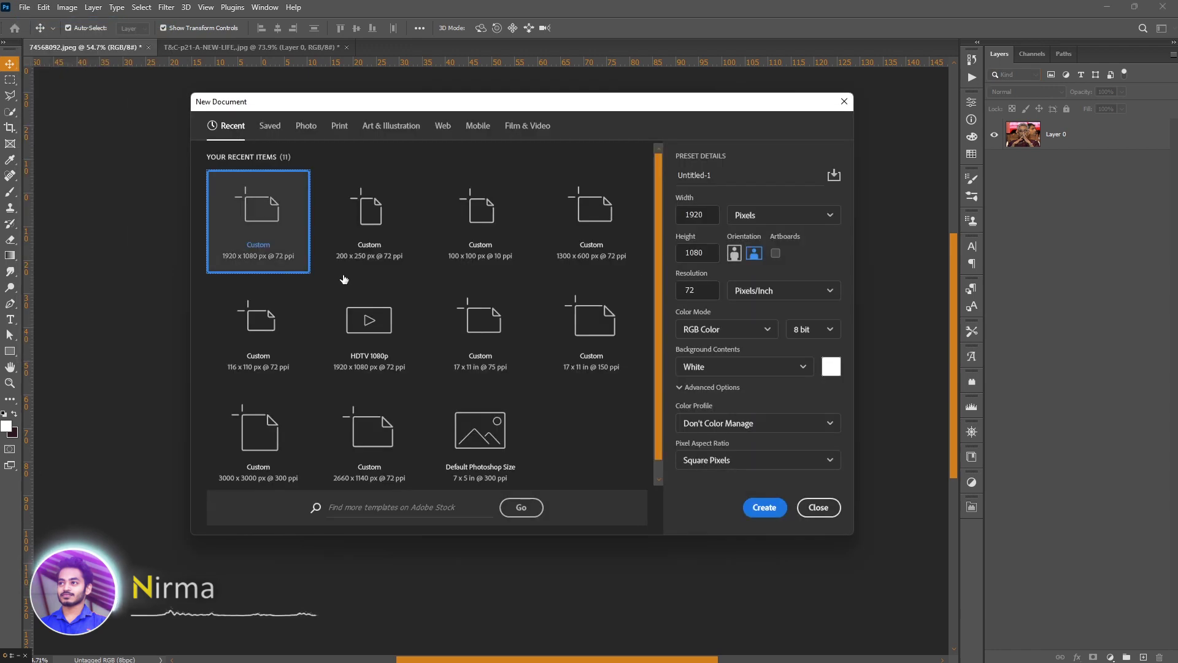
double_click(695, 290)
type("180")
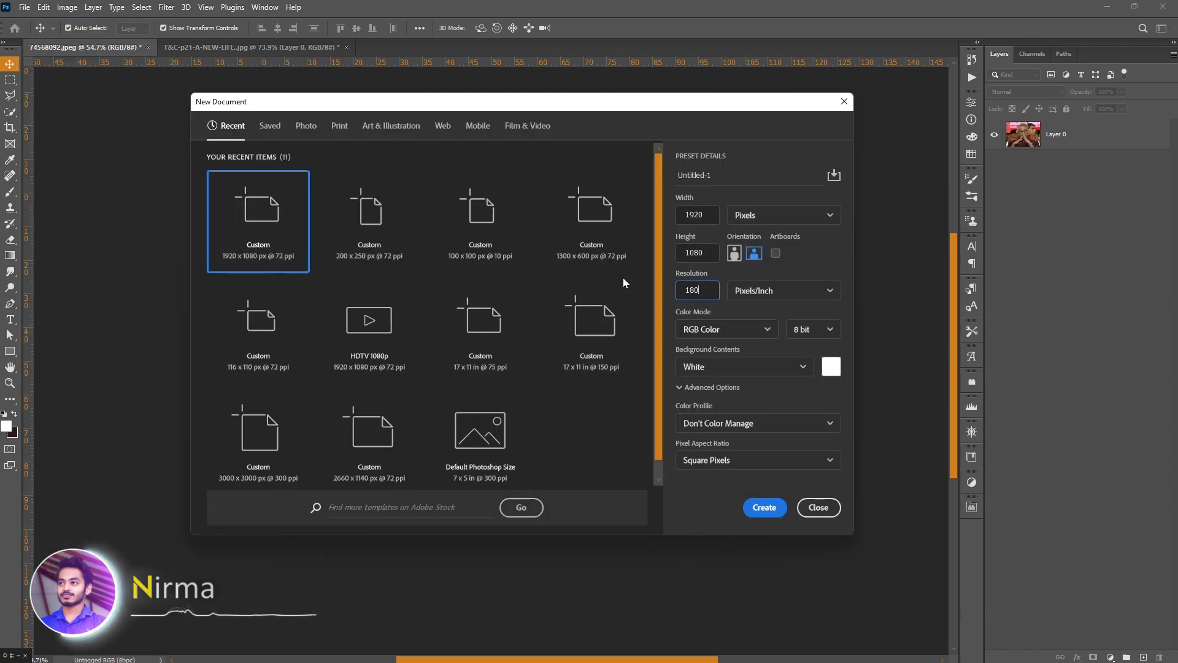
key("BackSpace")
key("BackSpace")
type("50")
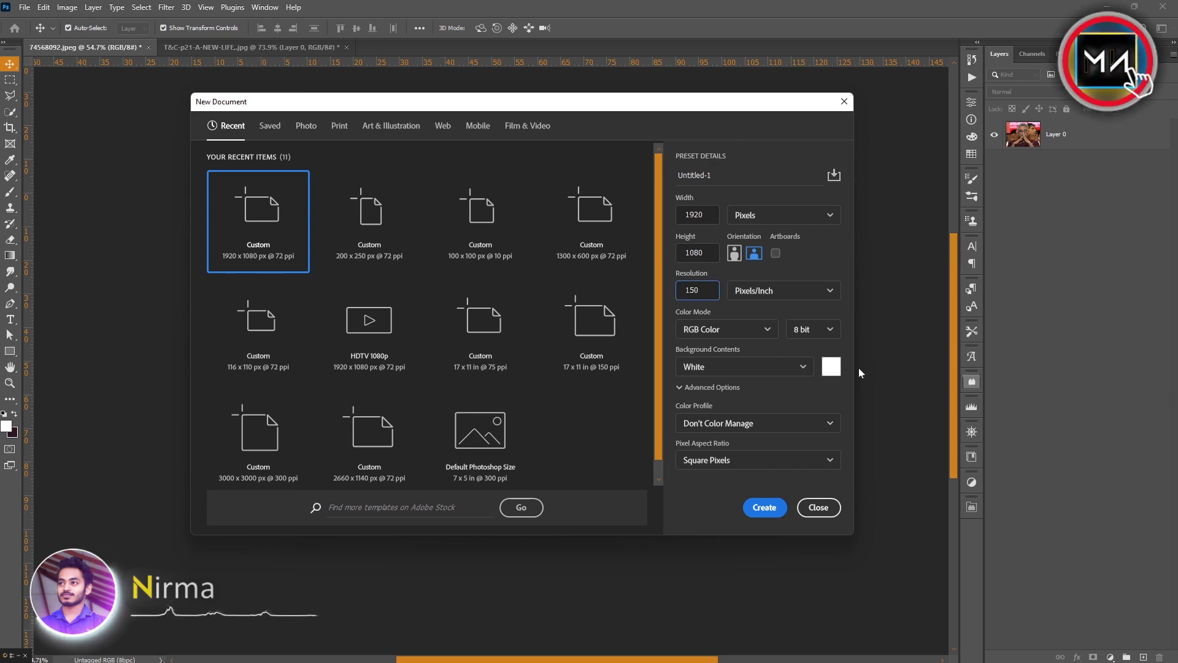
left_click(761, 507)
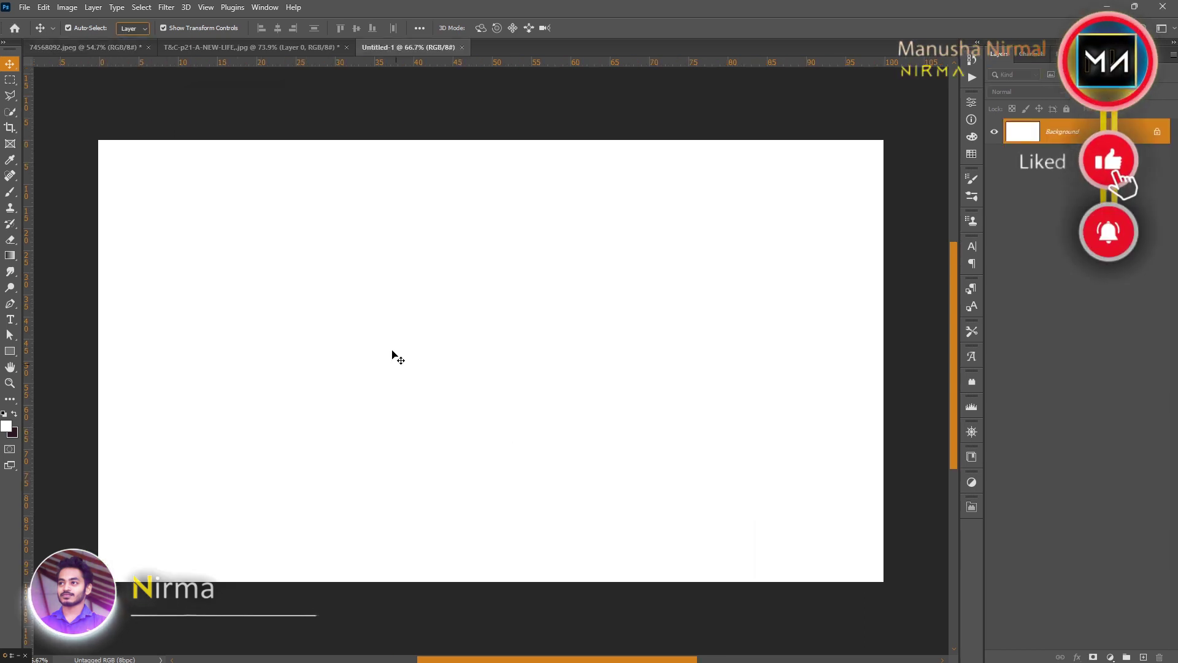
Crop the new canvas narrower by trimming its sides.
left_click(10, 127)
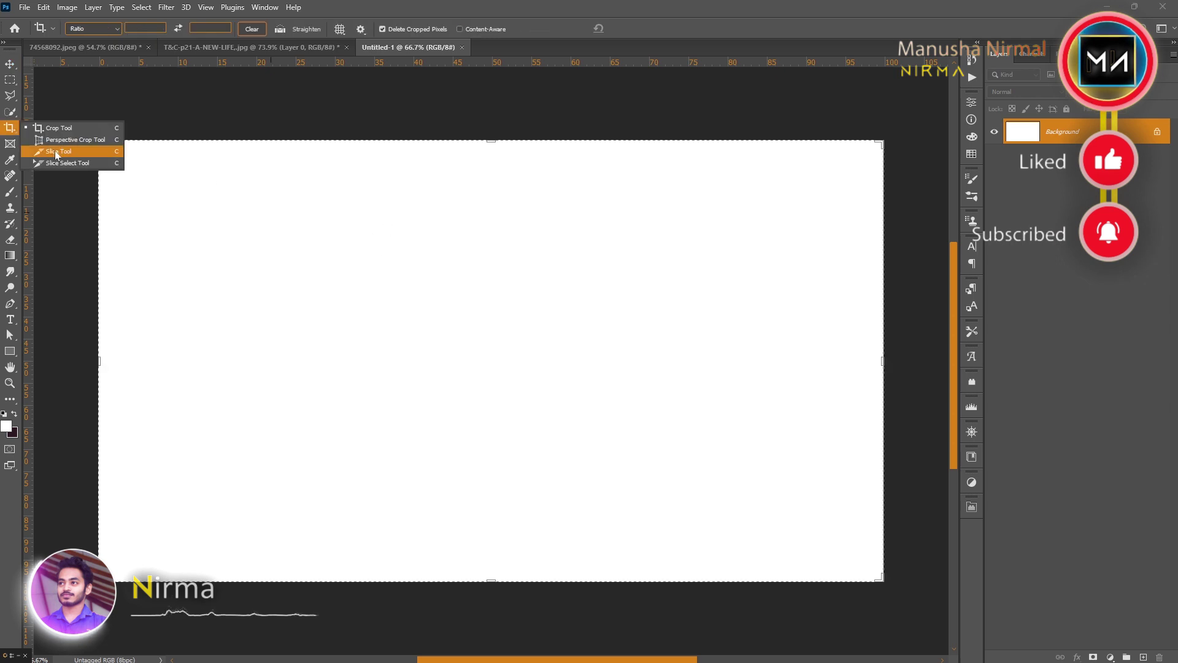
left_click(59, 128)
mouse_move(882, 360)
left_mouse_down()
mouse_move(802, 372)
mouse_move(760, 363)
left_mouse_up()
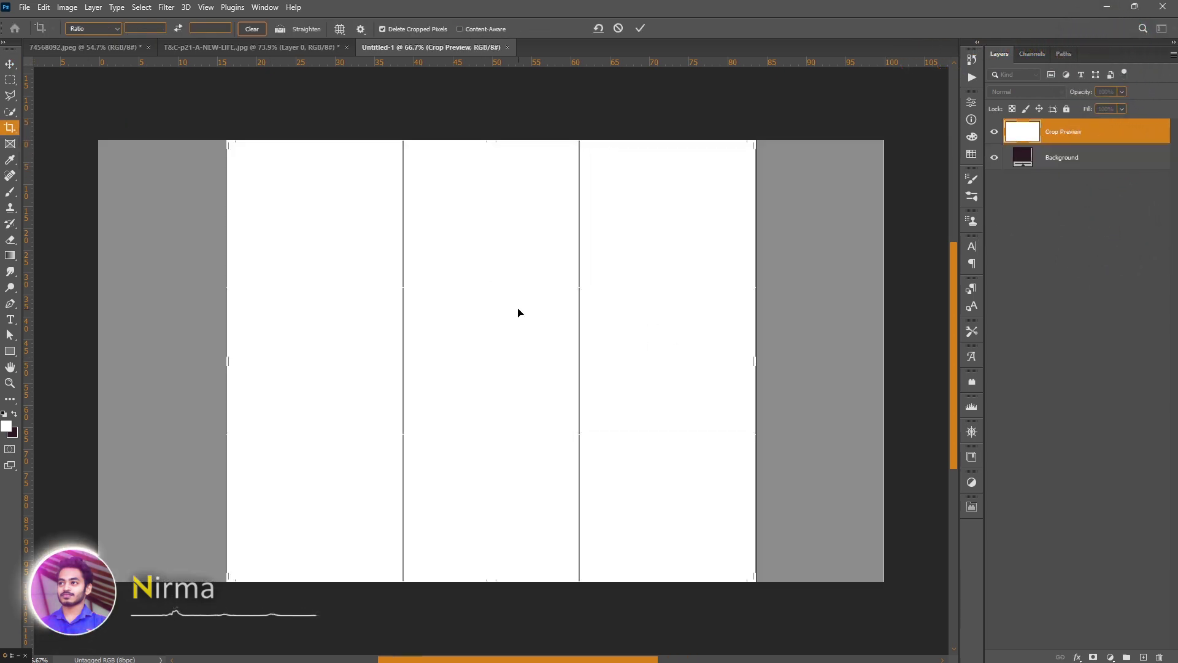
key("Return")
Mask the man out of his photo and drag the cutout into Untitled-1.
key("v")
left_click(94, 46)
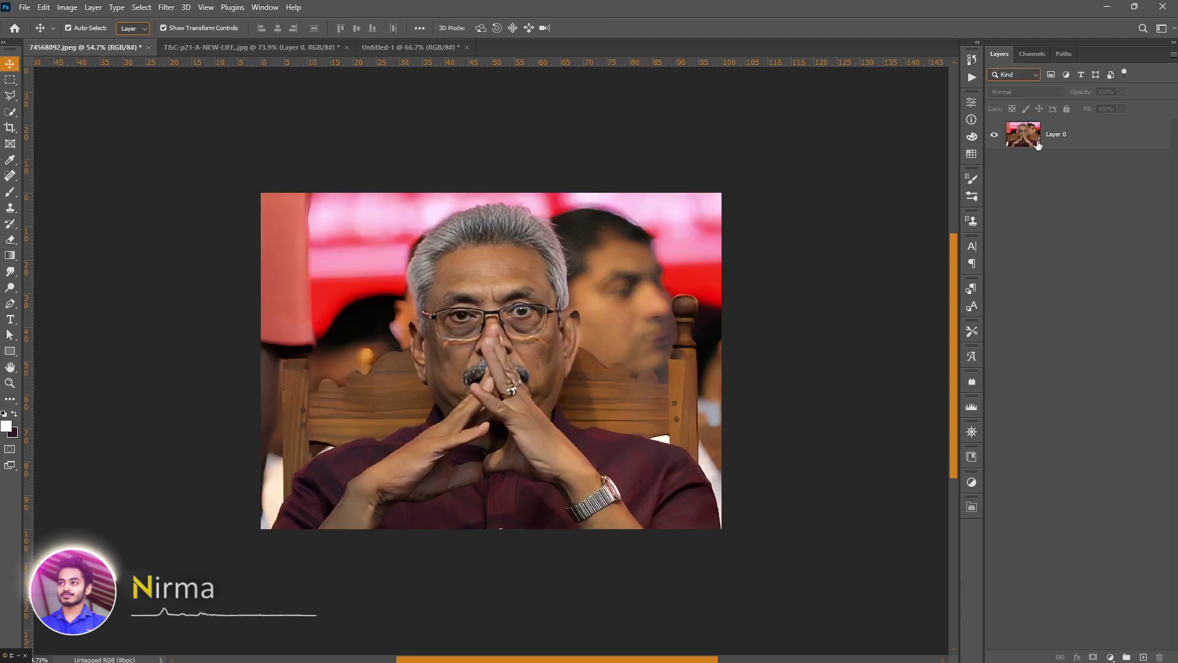
left_click(144, 8)
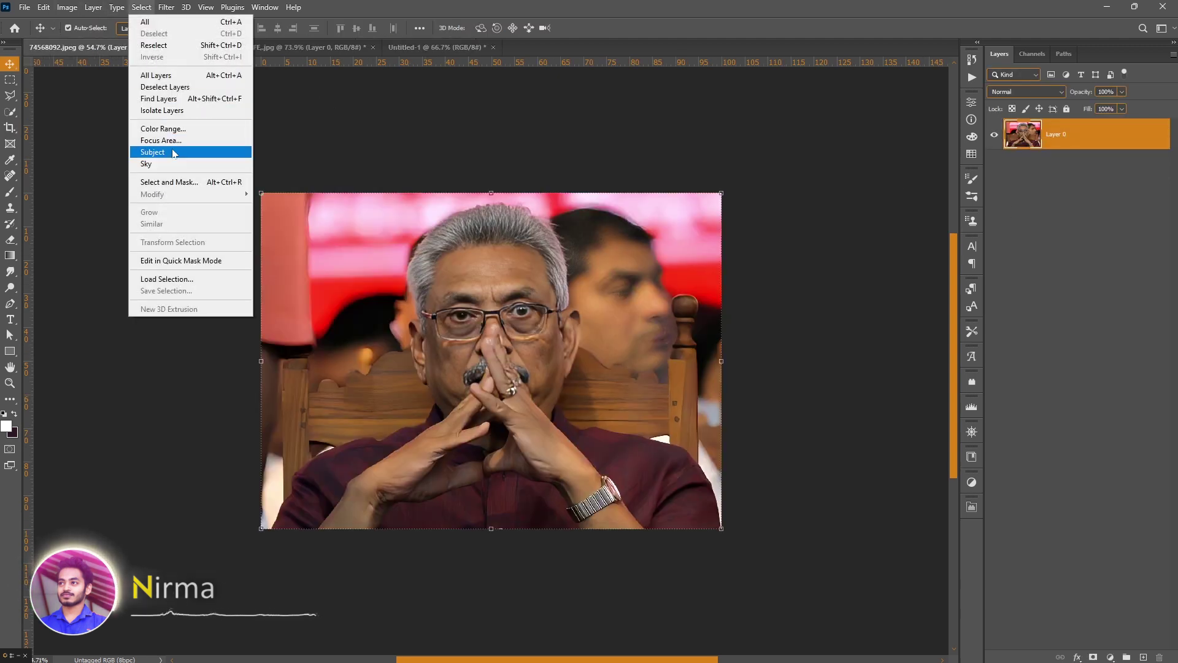
key("Escape")
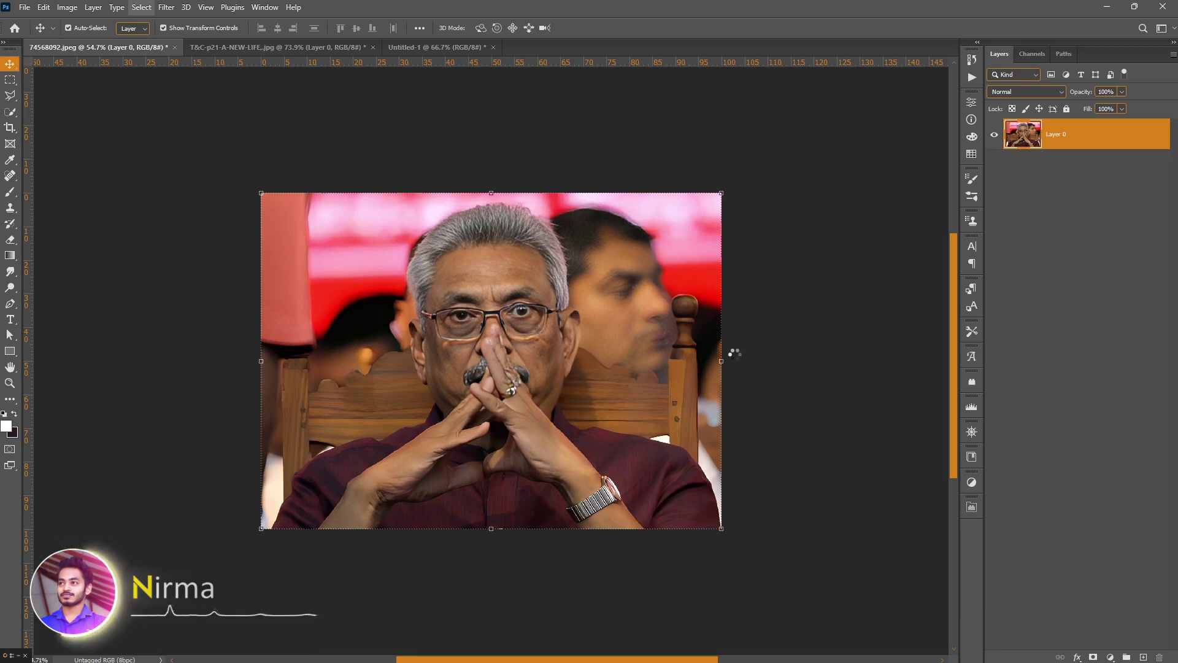
left_click(1093, 657)
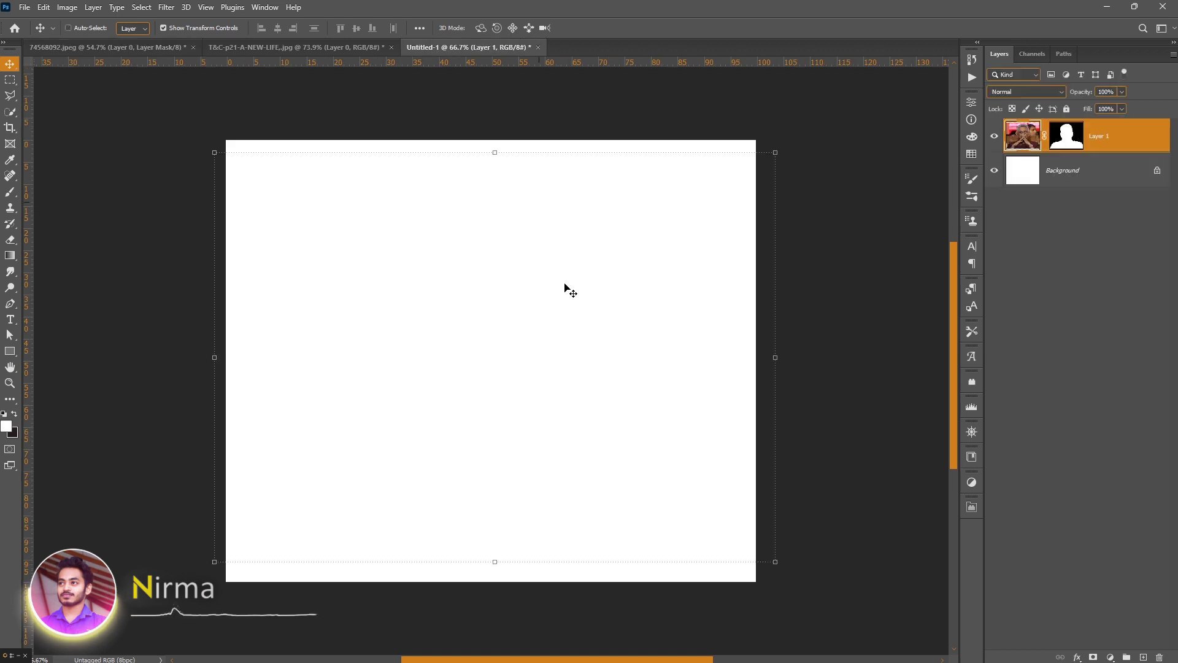
mouse_move(426, 49)
left_mouse_down()
mouse_move(520, 563)
mouse_move(494, 529)
left_mouse_up()
Scale the man down and extend the canvas upward to fit him.
left_click_drag(486, 436, 483, 430)
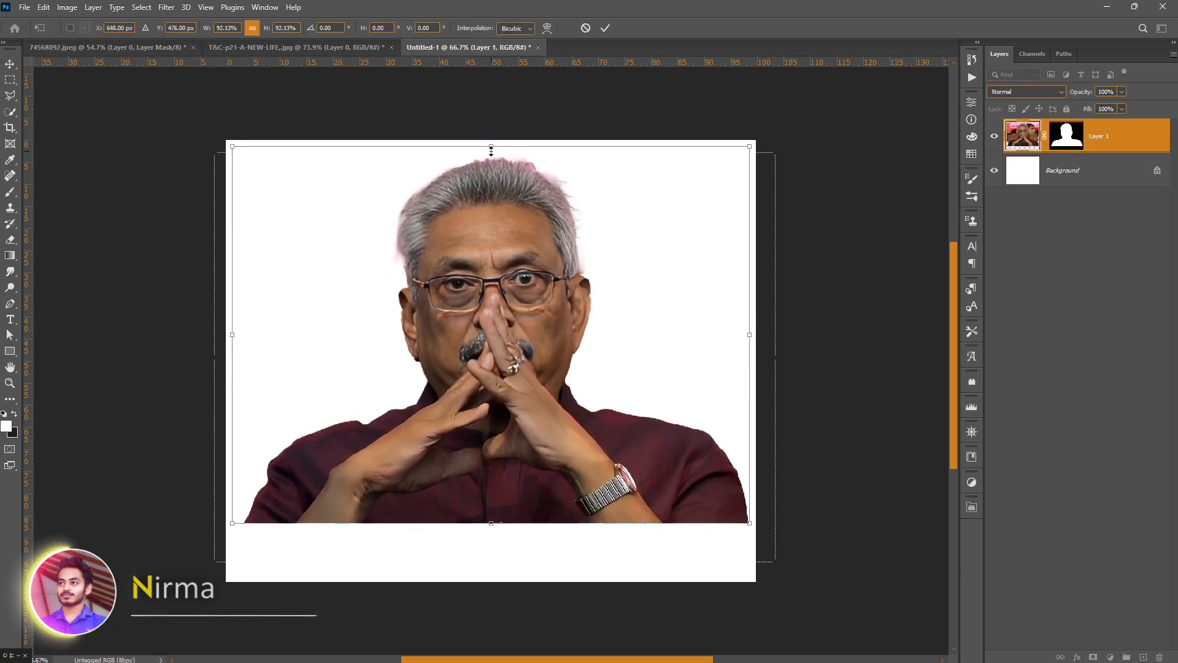
left_click_drag(491, 150, 491, 168)
key("Return")
left_click(10, 127)
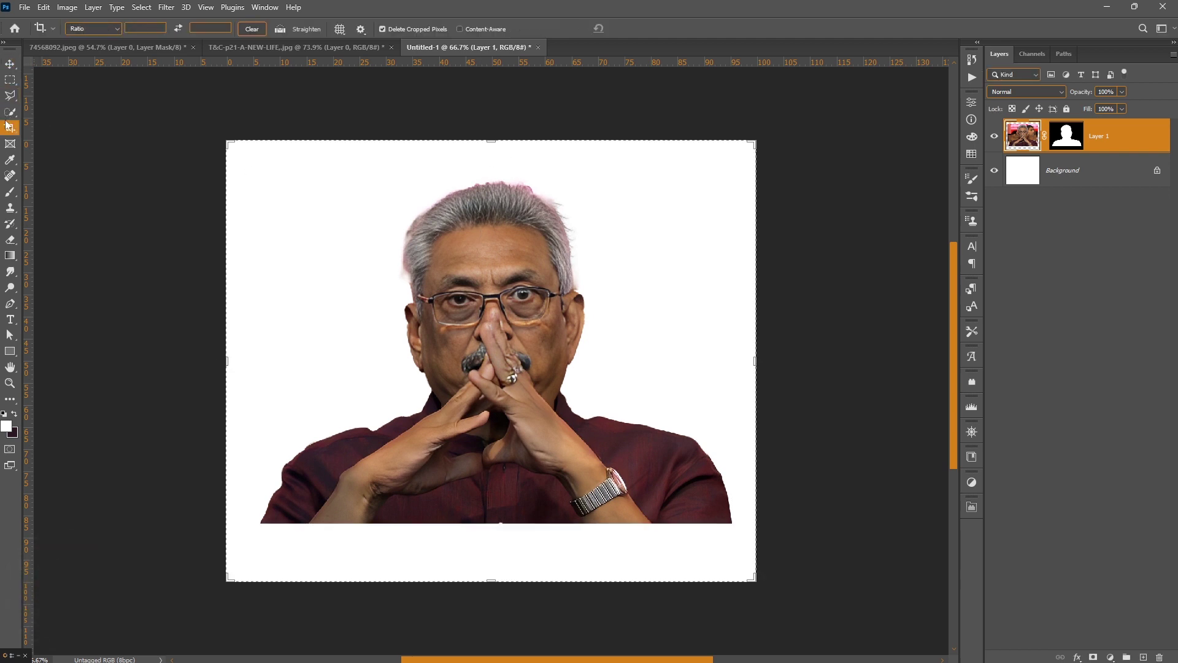
left_click_drag(489, 142, 491, 99)
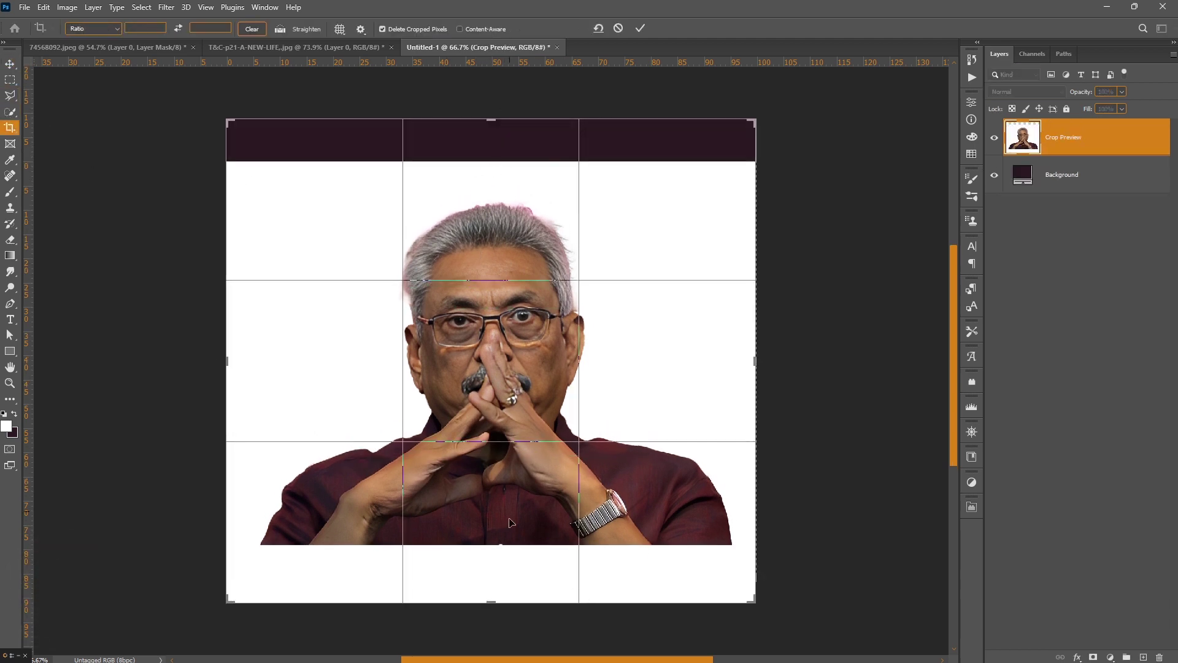
key("Return")
key("v")
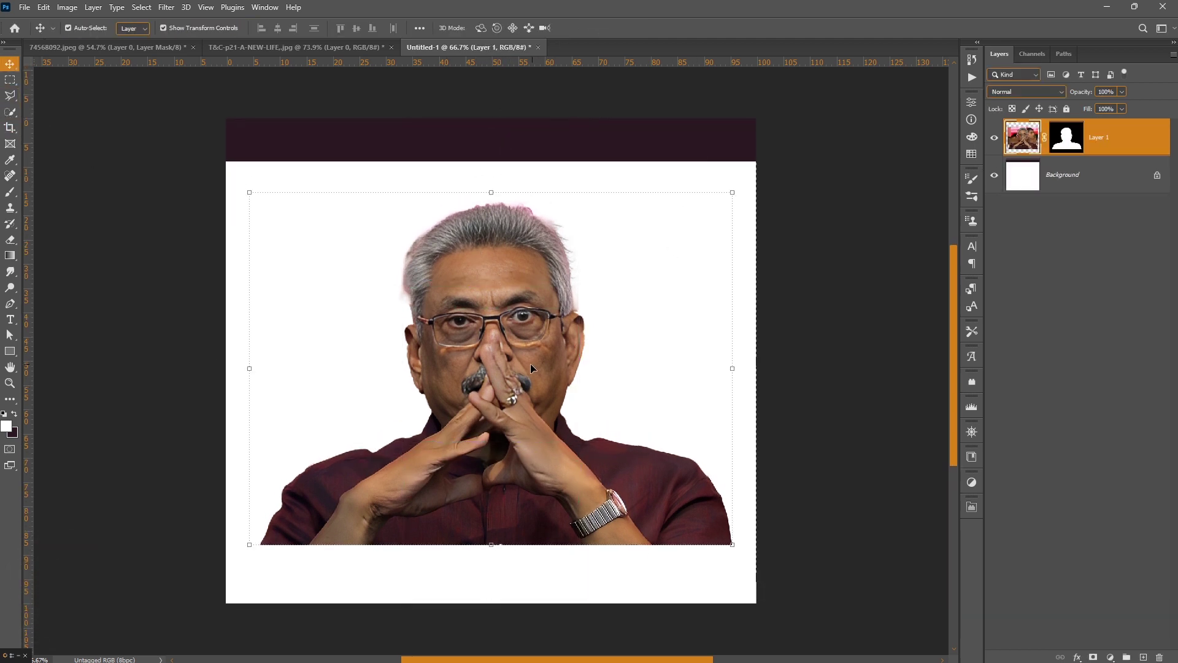
left_click_drag(530, 363, 524, 353)
Delete the white background layer and enlarge the man to about 104%, shifted slightly left.
left_click(1156, 175)
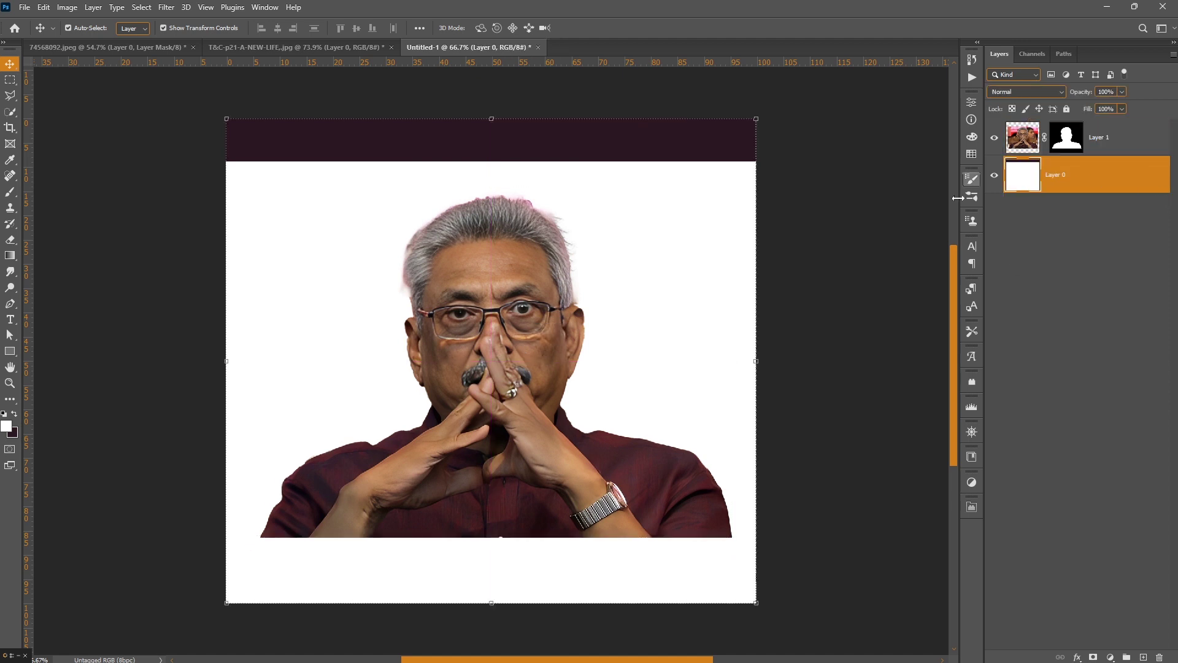
key("Delete")
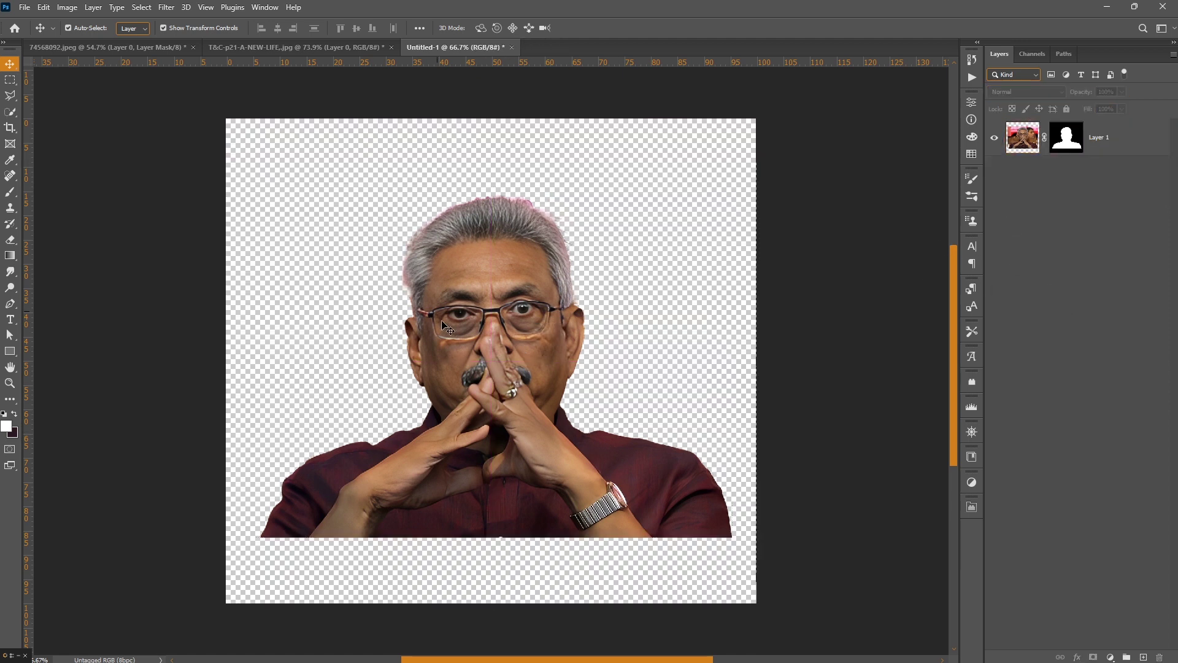
left_click_drag(445, 327, 437, 325)
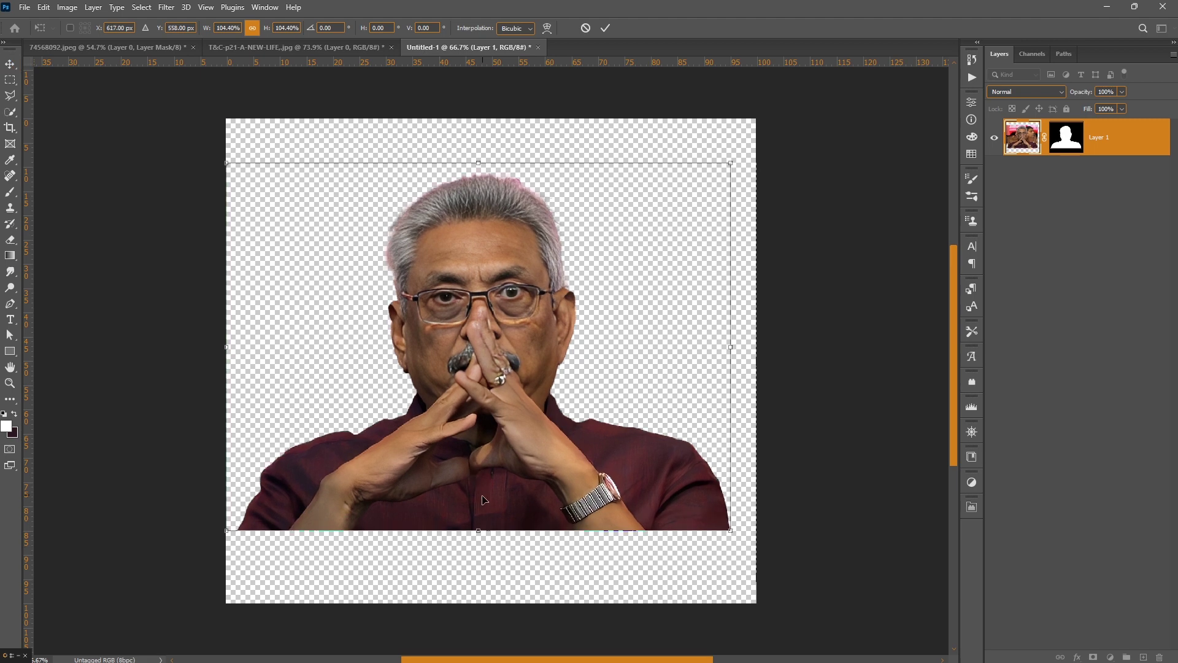
left_click_drag(483, 542, 500, 504)
key("Return")
left_click(263, 53)
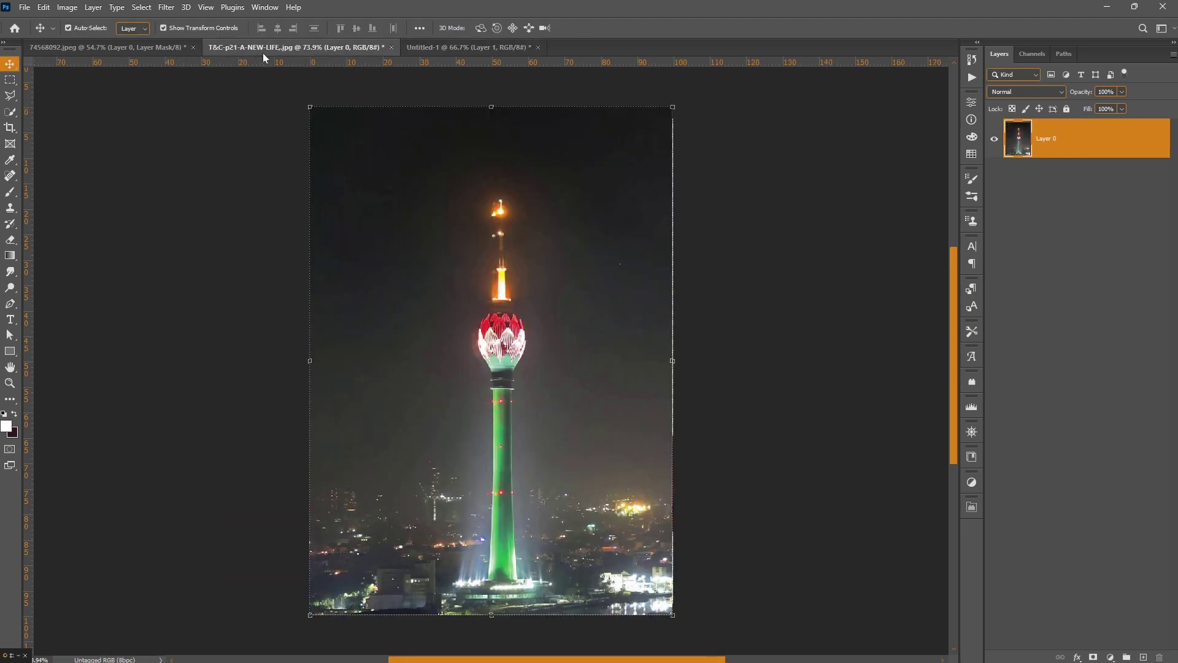
left_click(441, 49)
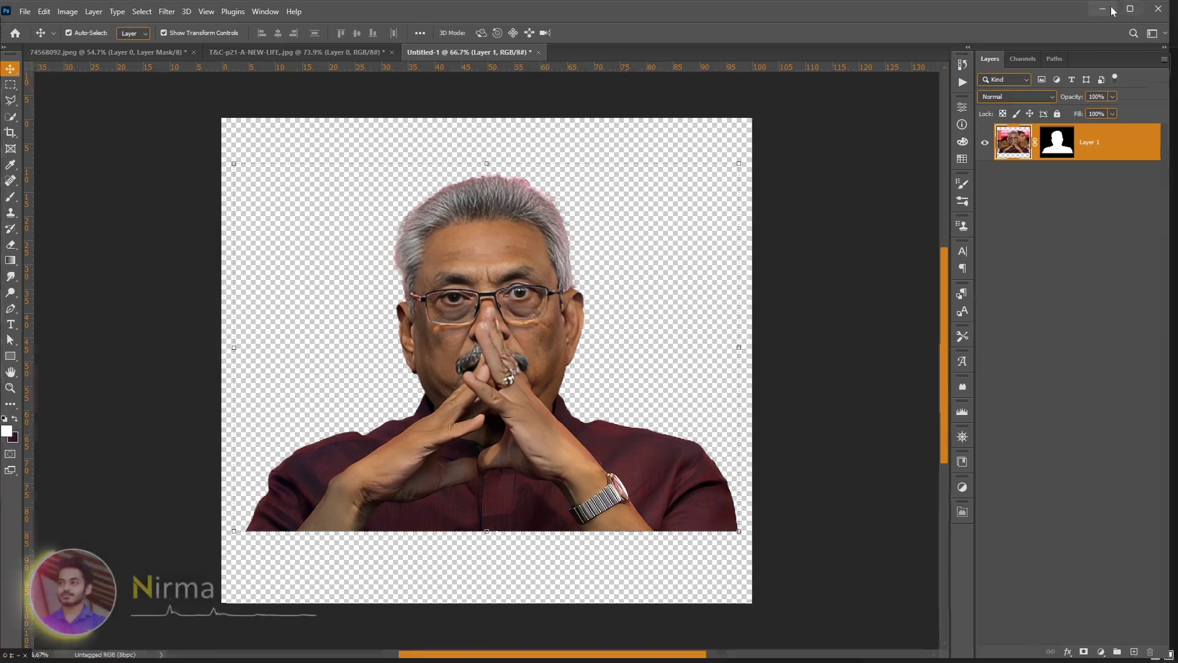
left_click(1107, 7)
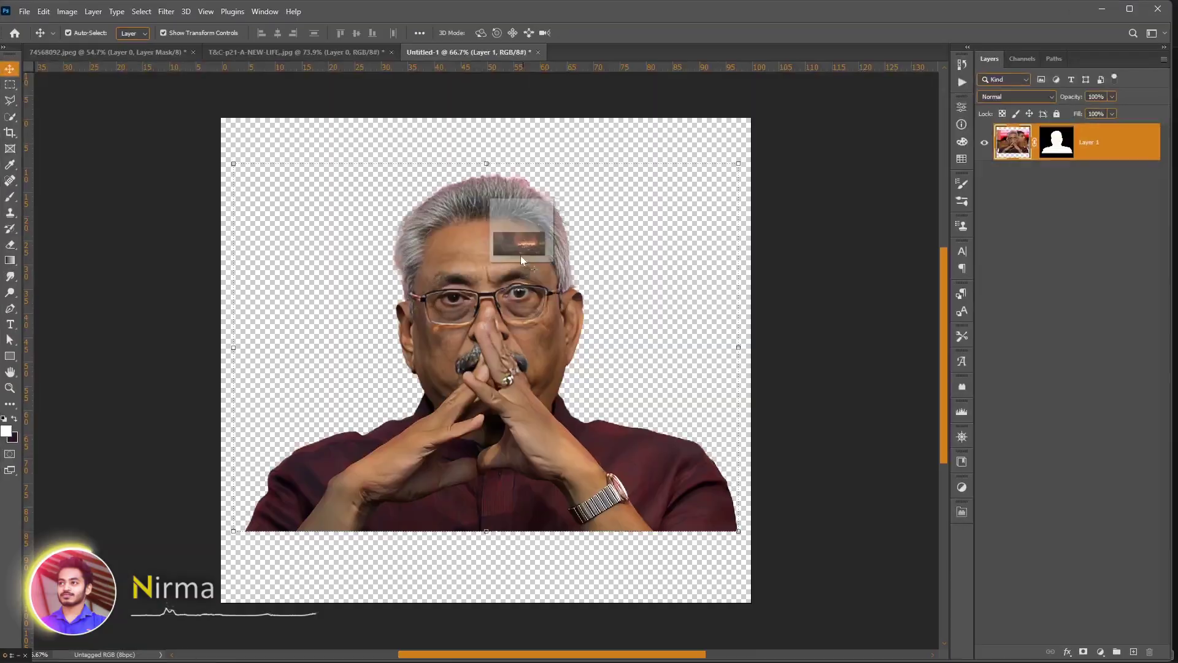
Place the burning city illustration across the poster's top, then drag in the tower photo.
left_click_drag(608, 172, 569, 307)
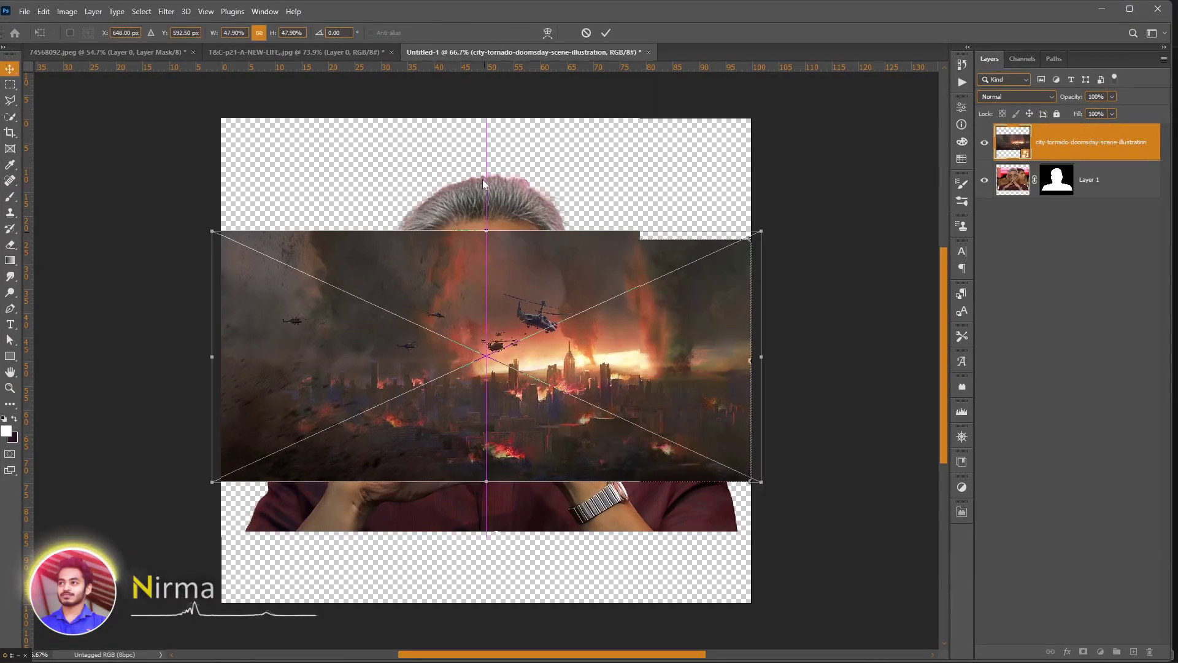
left_click_drag(518, 259, 519, 198)
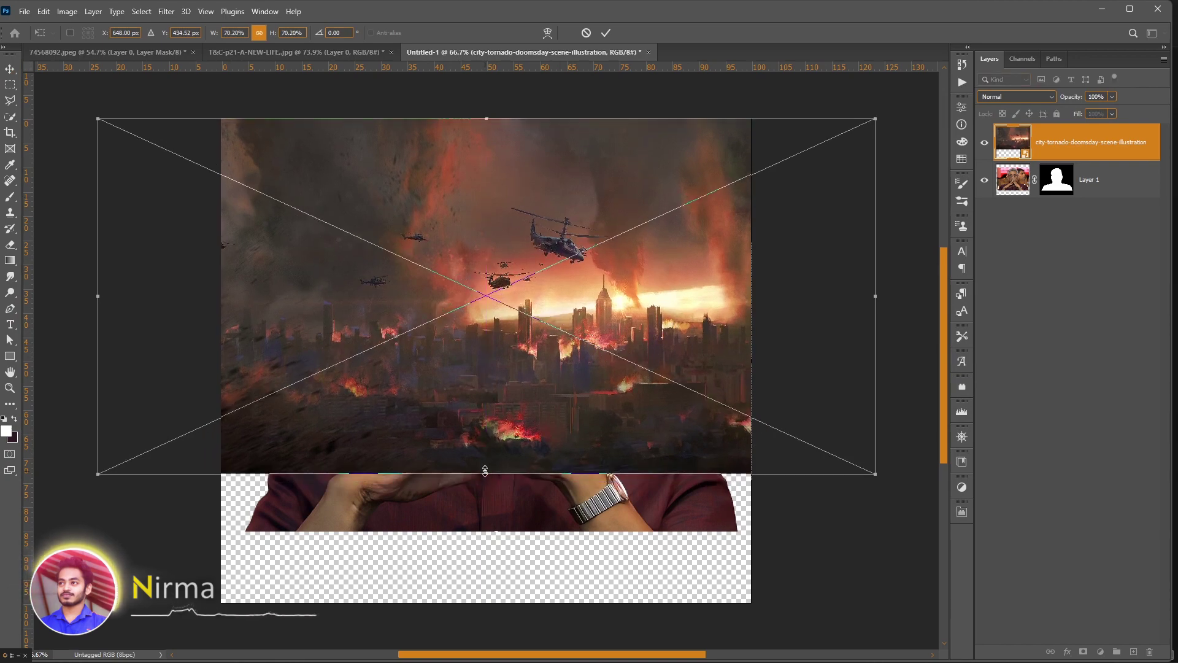
mouse_move(542, 435)
left_mouse_down()
mouse_move(436, 400)
mouse_move(581, 430)
mouse_move(578, 418)
left_mouse_up()
left_click_drag(521, 473, 522, 490)
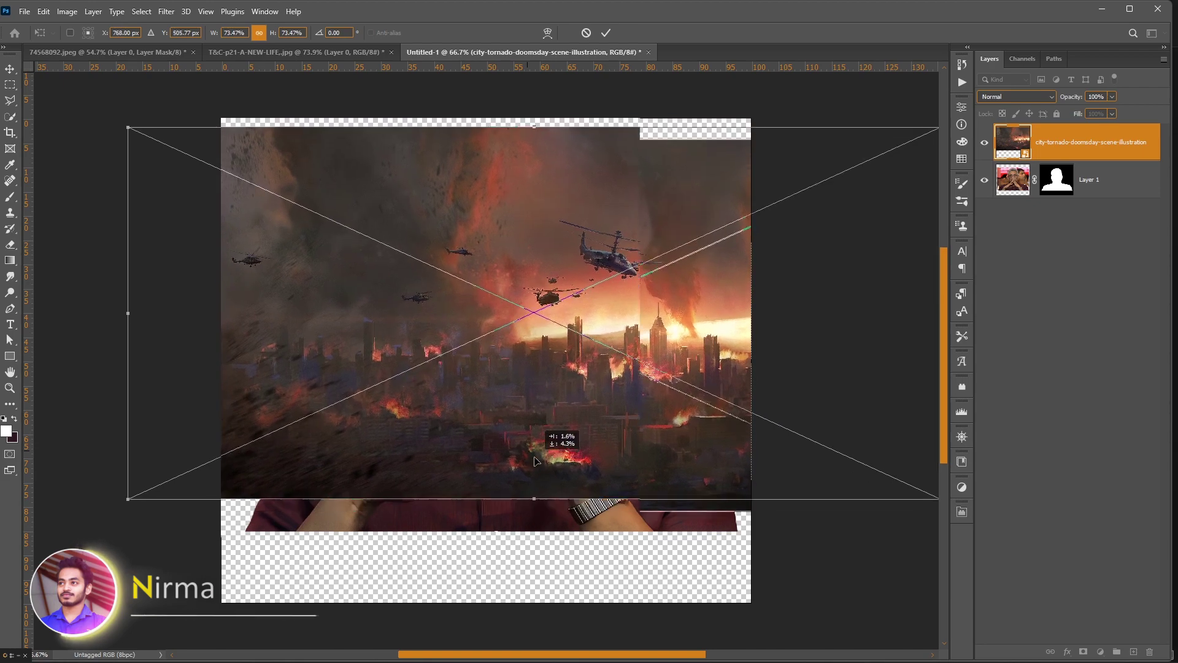
key("Return")
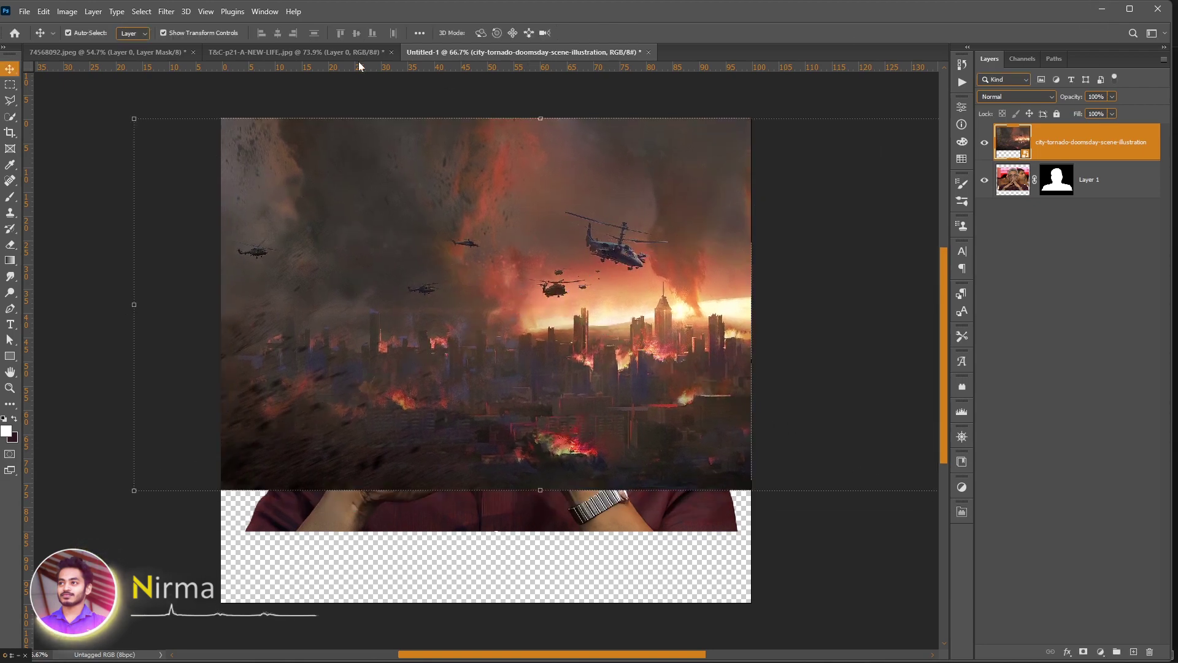
left_click(344, 52)
mouse_move(553, 321)
left_mouse_down()
mouse_move(592, 373)
mouse_move(573, 361)
left_mouse_up()
Shrink the tower photo and reorder layers: tower below the city, man on top.
left_click_drag(472, 343, 385, 298)
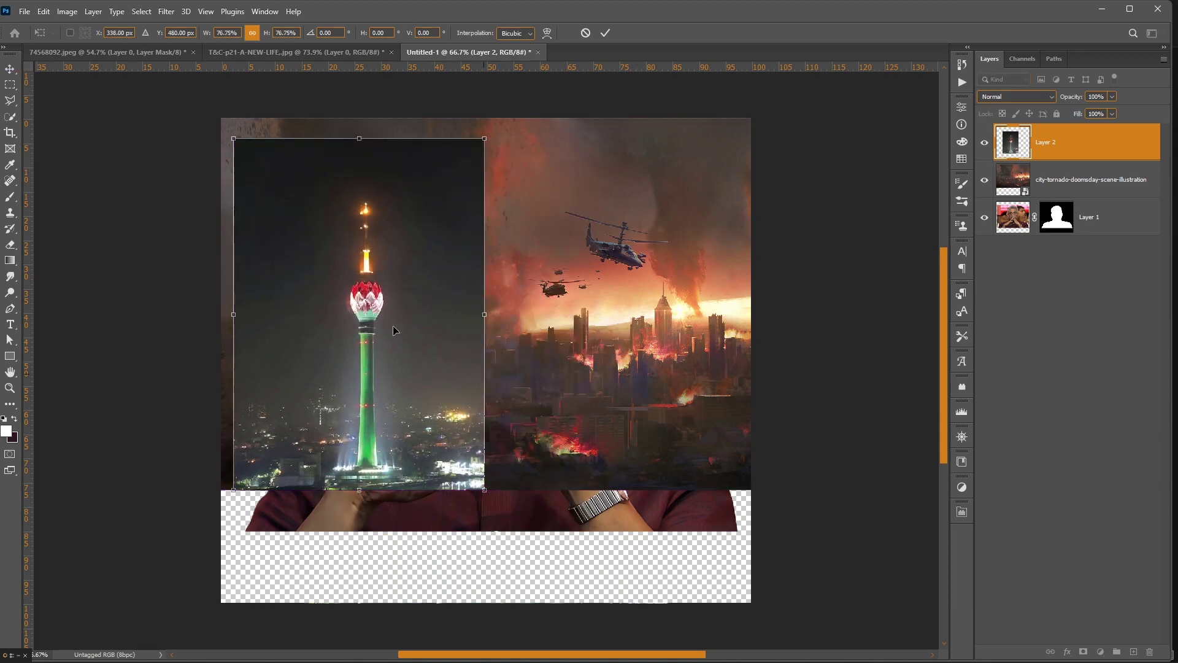
left_click_drag(1056, 156, 1055, 199)
mouse_move(1052, 145)
left_mouse_down()
mouse_move(1068, 199)
mouse_move(1080, 138)
left_mouse_up()
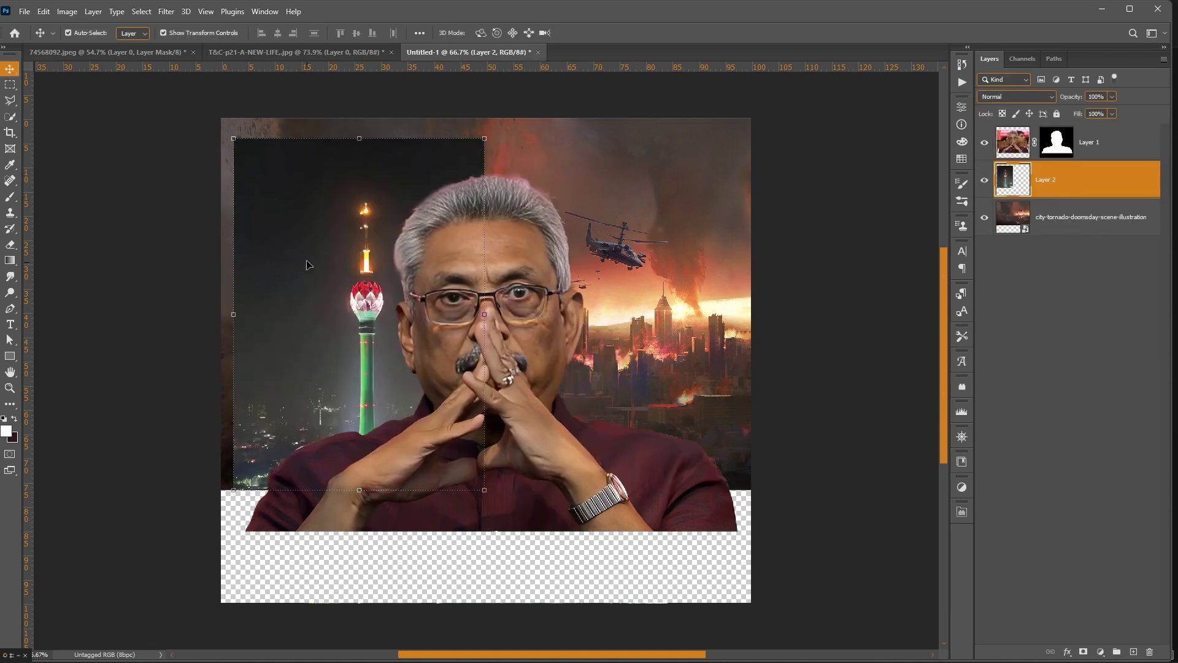
Enlarge and shift the tower photo to fill the left side behind the man.
left_click_drag(309, 265, 325, 245)
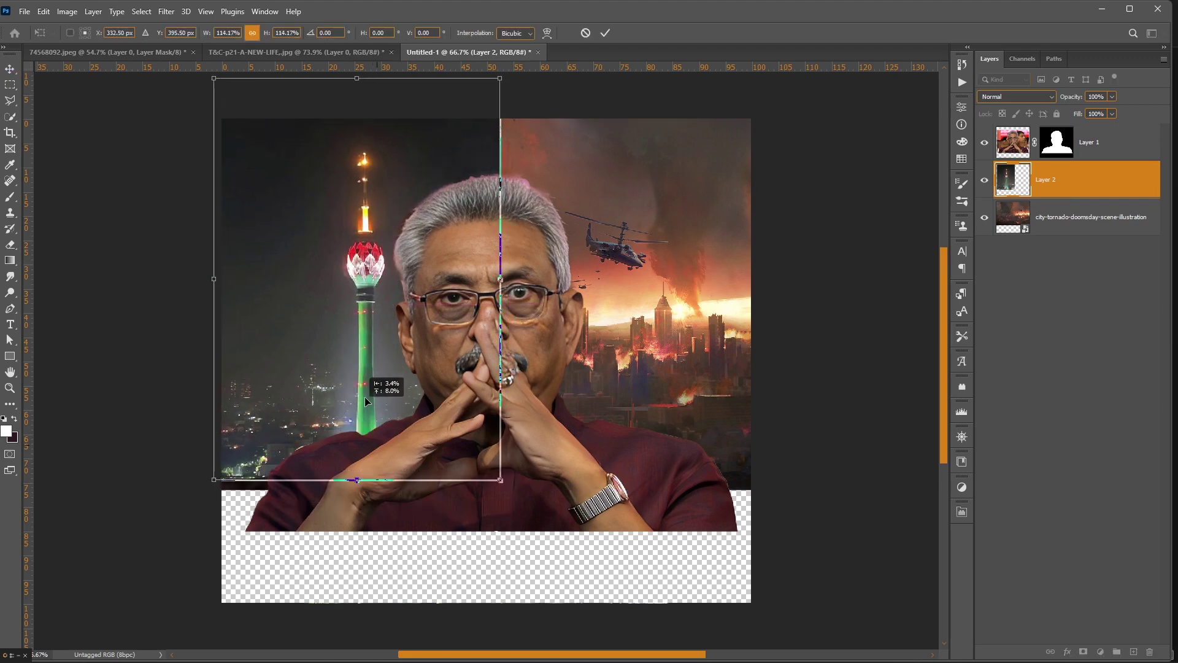
mouse_move(371, 470)
left_mouse_down()
mouse_move(369, 419)
mouse_move(360, 435)
left_mouse_up()
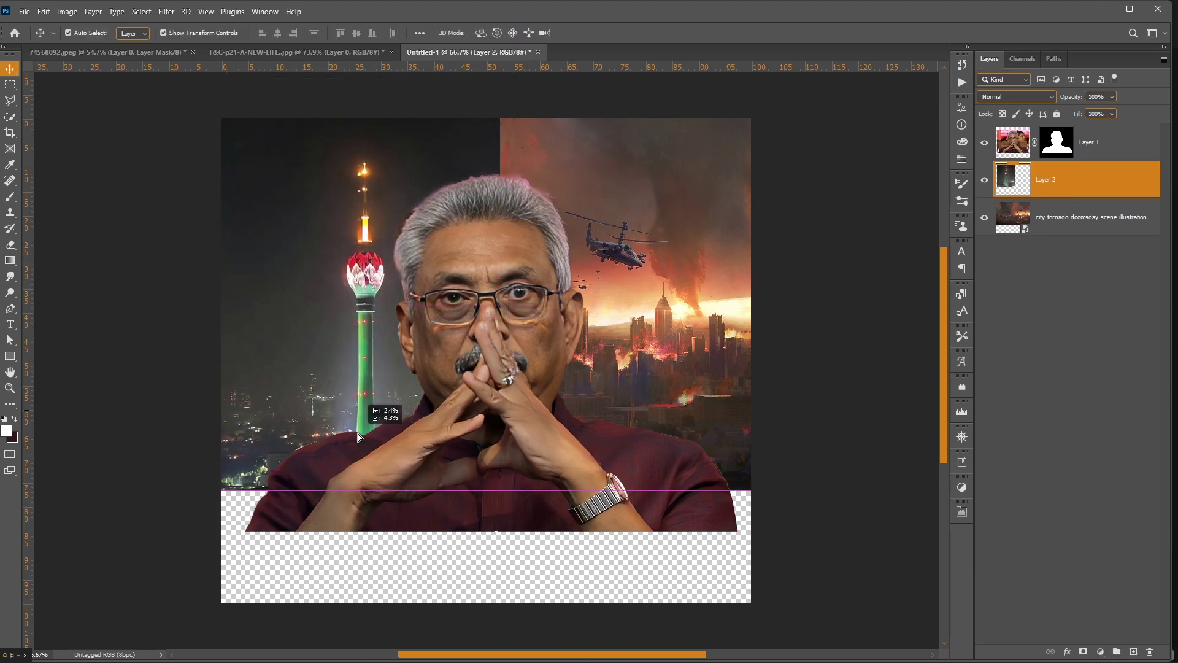
mouse_move(377, 492)
left_mouse_down()
mouse_move(315, 287)
mouse_move(342, 344)
left_mouse_up()
key("ctrl+z")
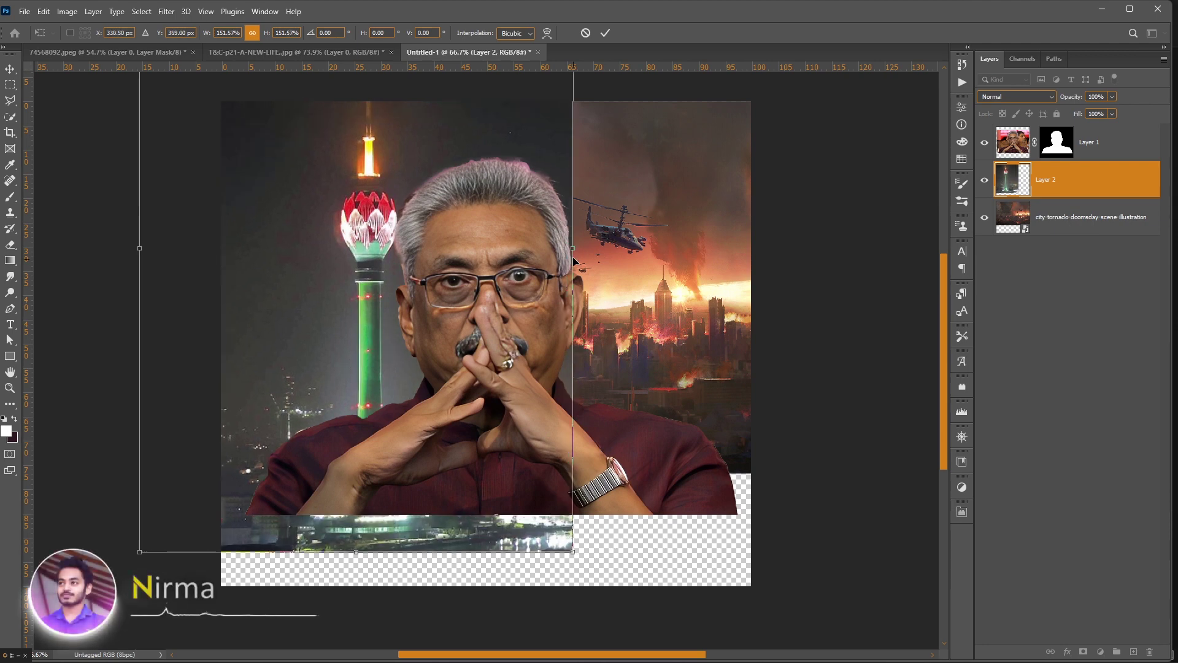
left_click_drag(346, 249, 423, 264)
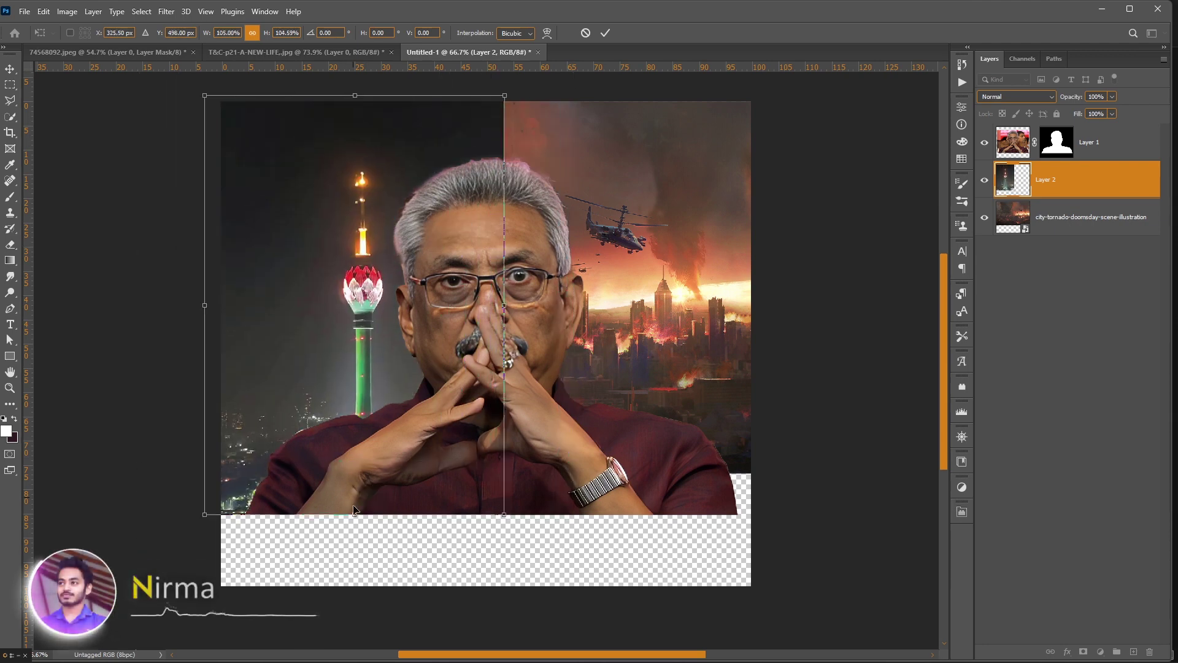
left_click_drag(336, 461, 355, 370)
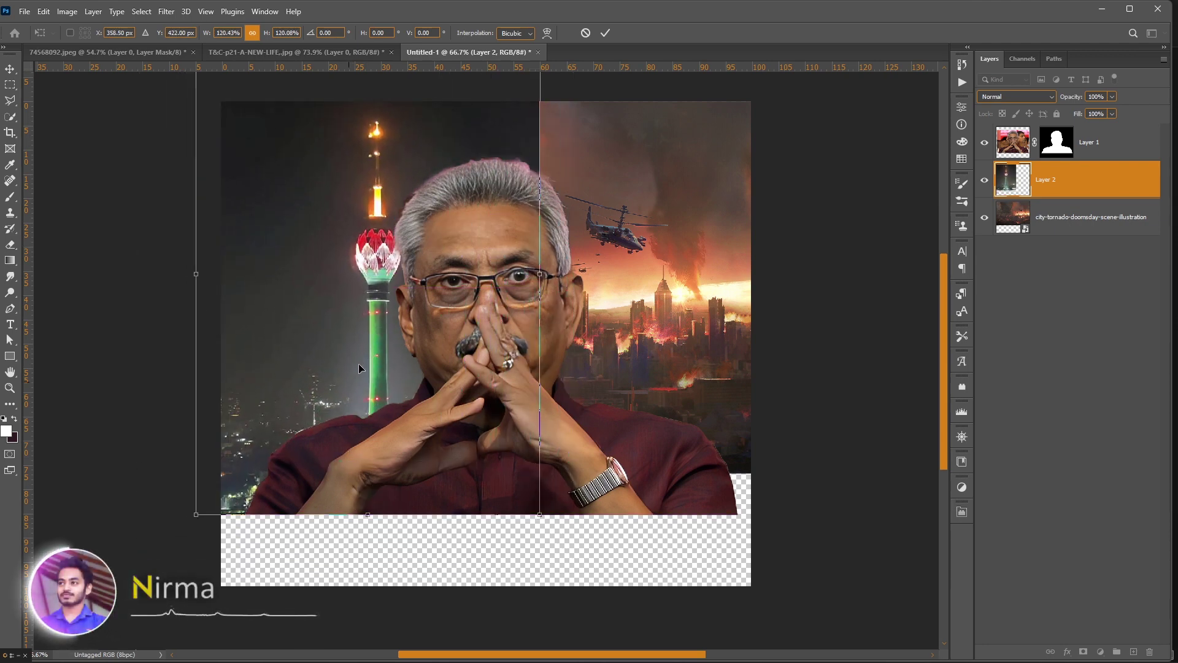
key("Return")
left_click_drag(611, 318, 646, 400)
Split the tower layer's Underlying Layer black Blend If slider so the city shows through.
right_click(1114, 178)
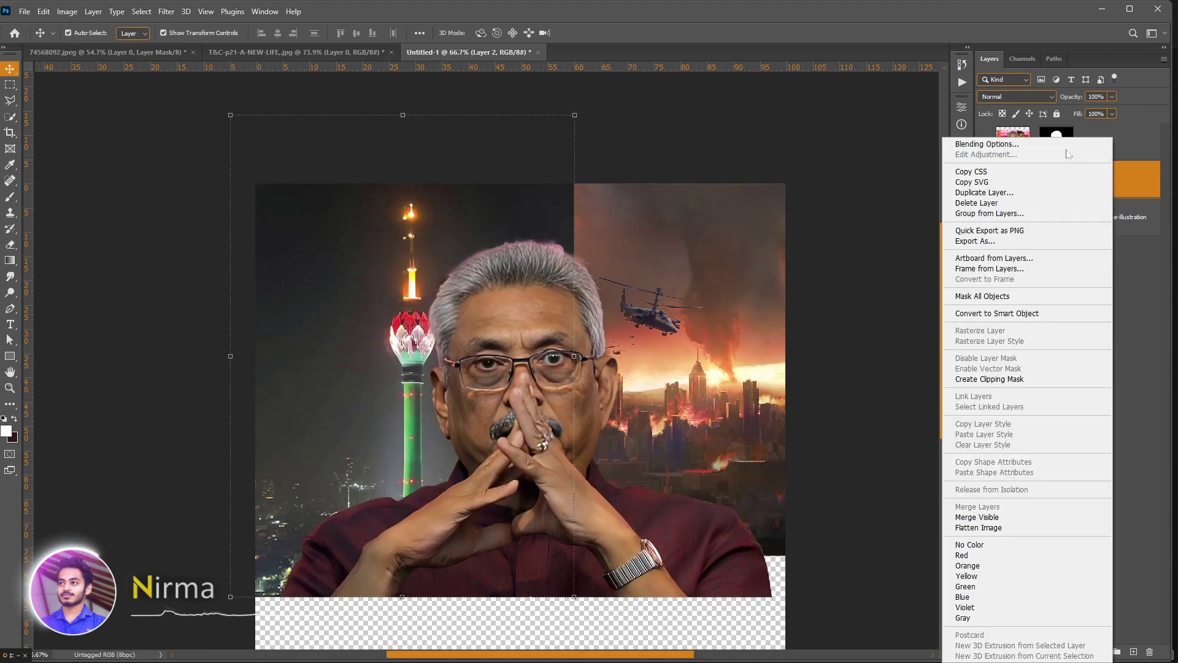
left_click(1104, 143)
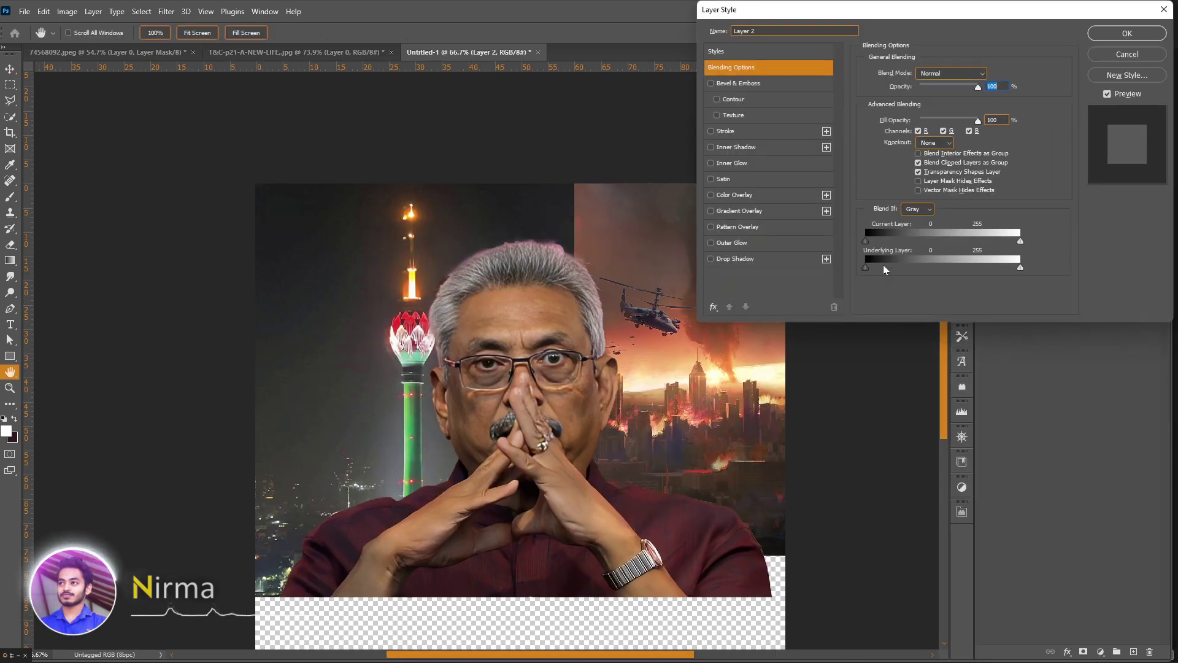
mouse_move(864, 268)
left_mouse_down()
mouse_move(884, 269)
mouse_move(917, 240)
mouse_move(895, 242)
left_mouse_up()
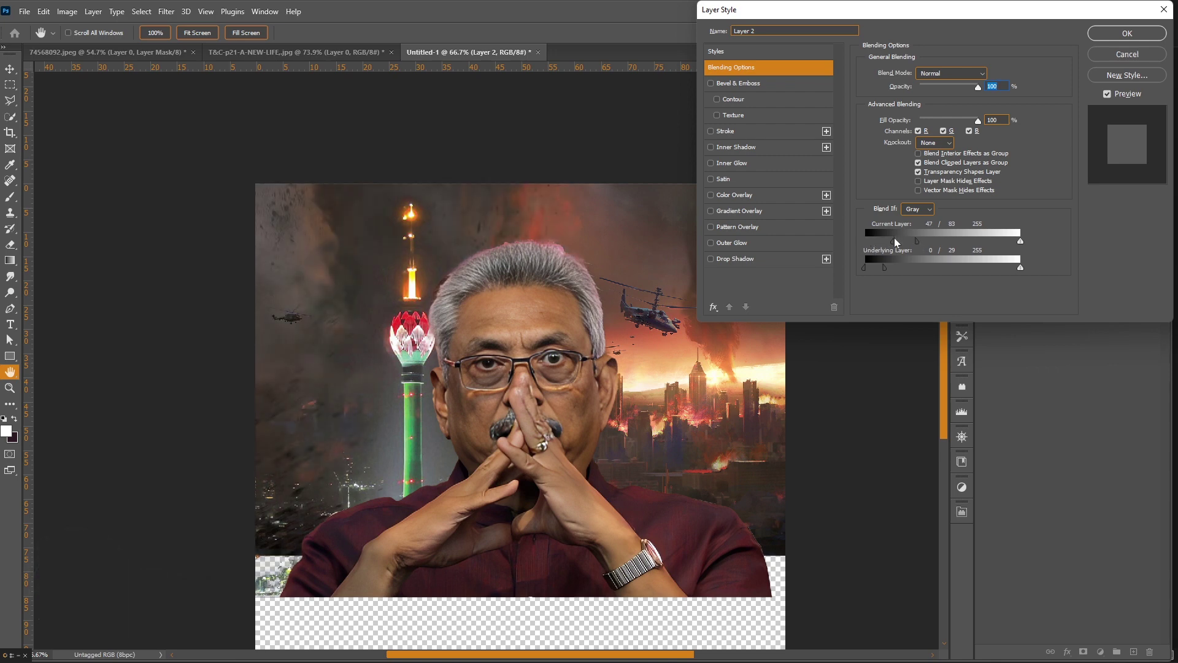
left_click(1111, 34)
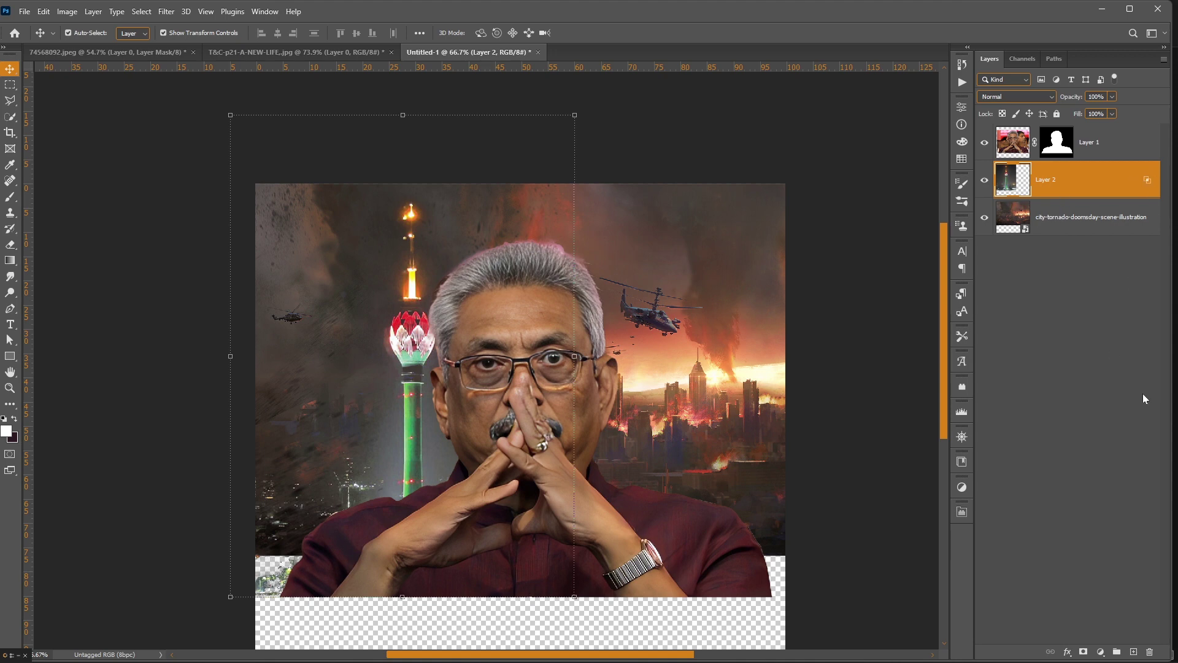
Mask the tower's left edge with a soft black brush to reveal the smoke.
left_click(1084, 650)
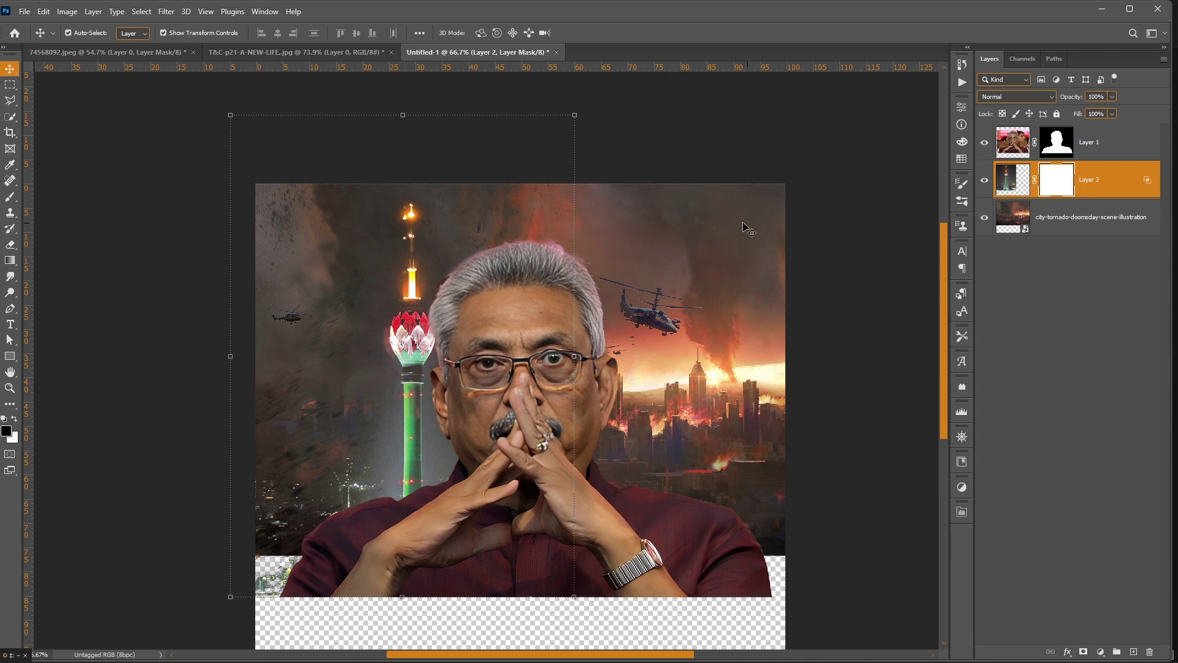
key("b")
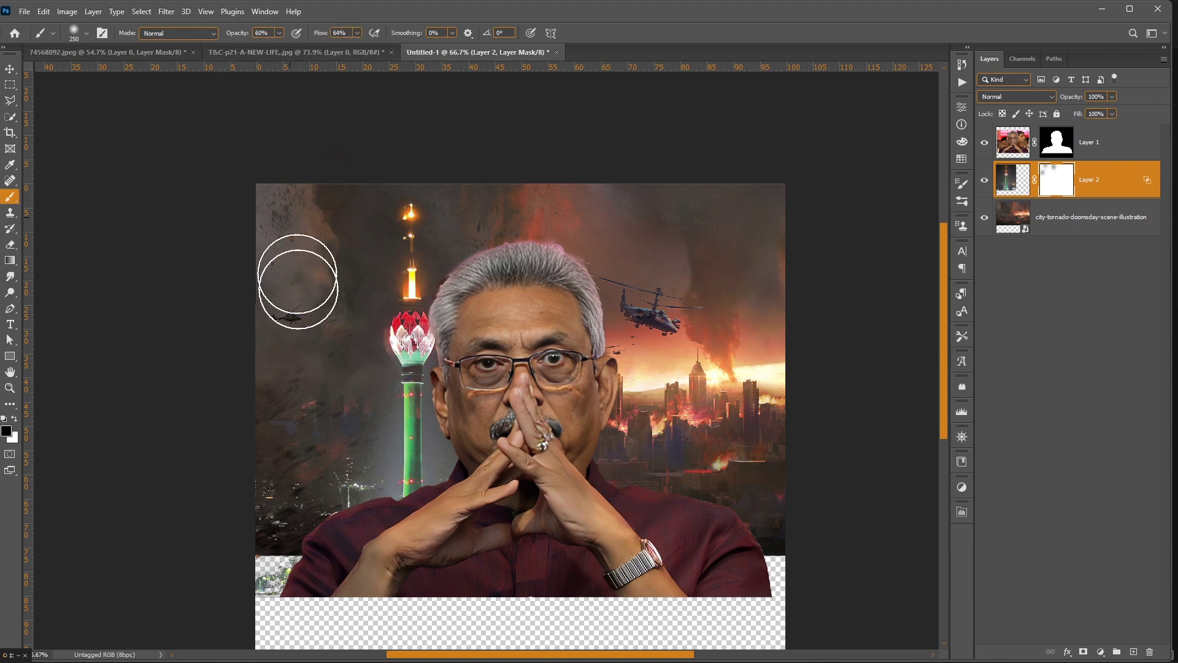
mouse_move(298, 285)
left_mouse_down()
mouse_move(310, 501)
mouse_move(507, 425)
mouse_move(364, 425)
mouse_move(331, 533)
left_mouse_up()
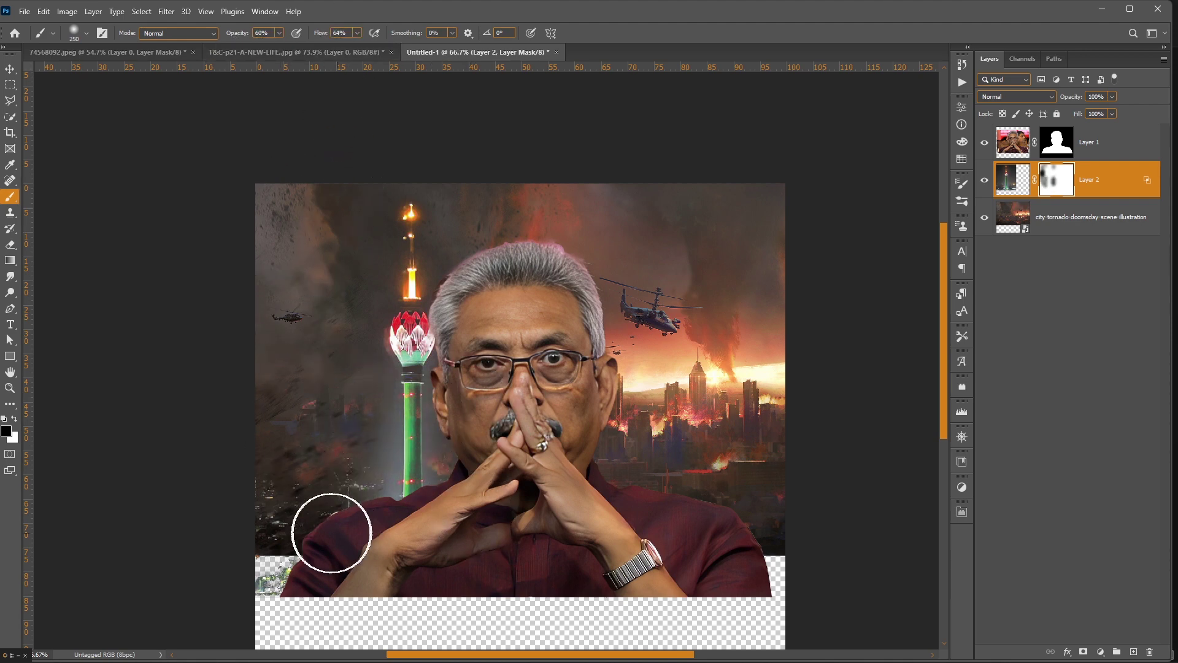
key("v")
left_click(1033, 455)
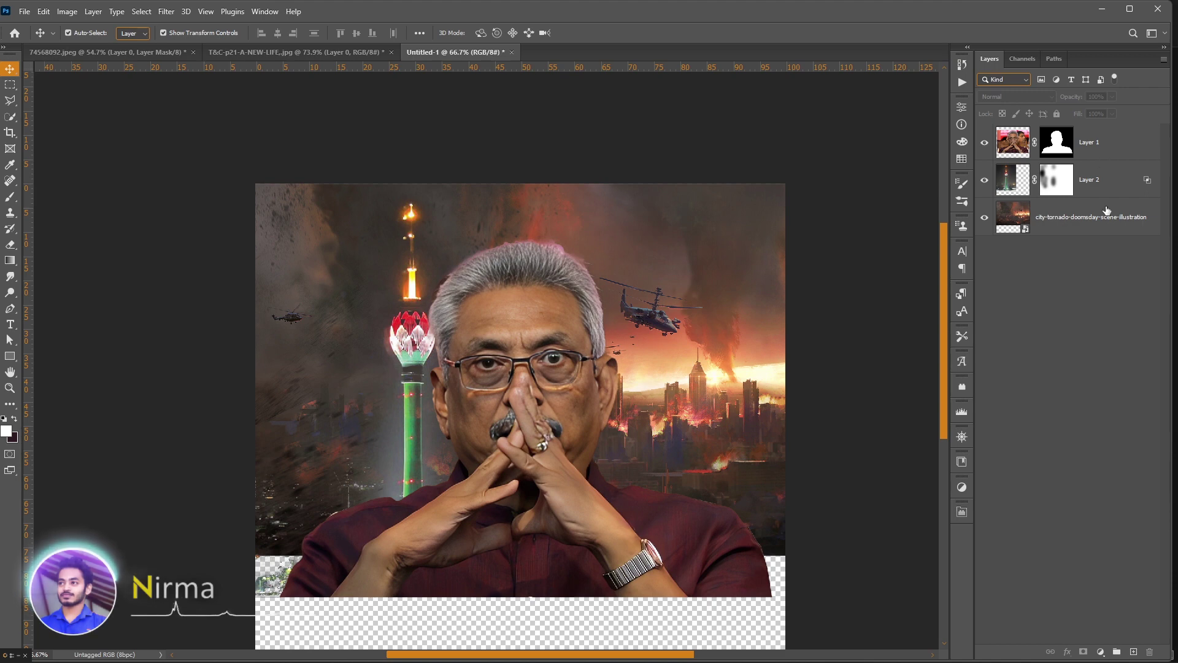
Add a Color Lookup clipped to the tower layer, settling on the FallColors.look table.
left_click(1100, 652)
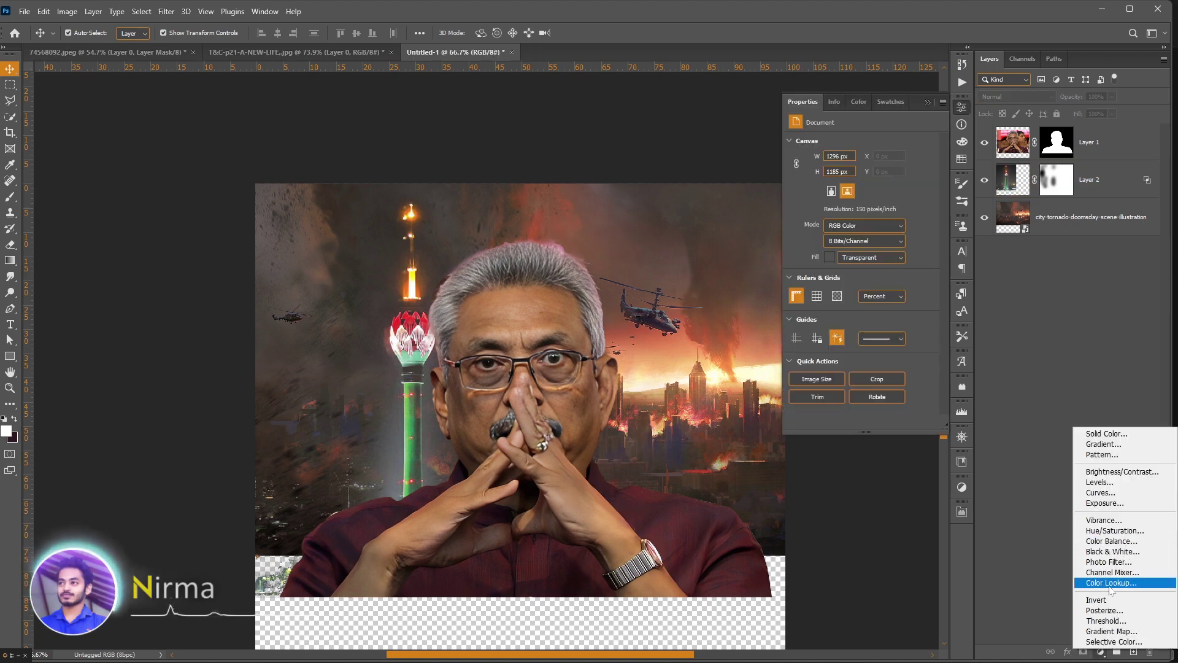
left_click(1108, 582)
left_click_drag(1098, 141, 1098, 184)
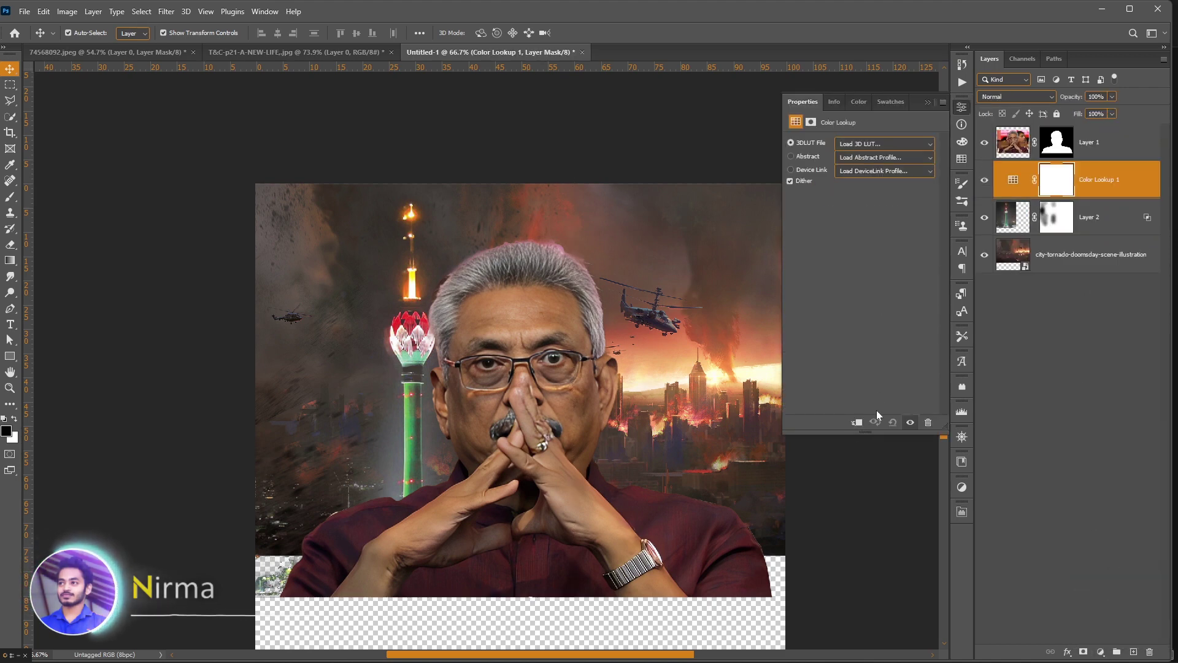
key("ctrl+alt+g")
left_click(871, 144)
left_click(875, 193)
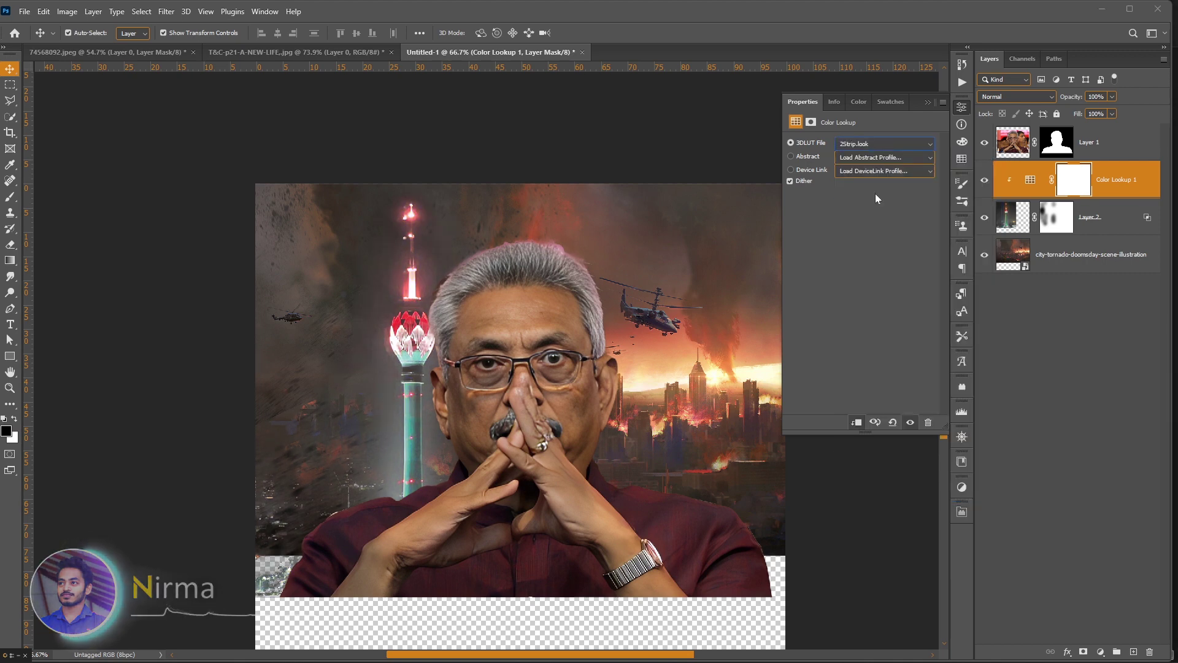
key("Down")
key("Down")
key("Down")
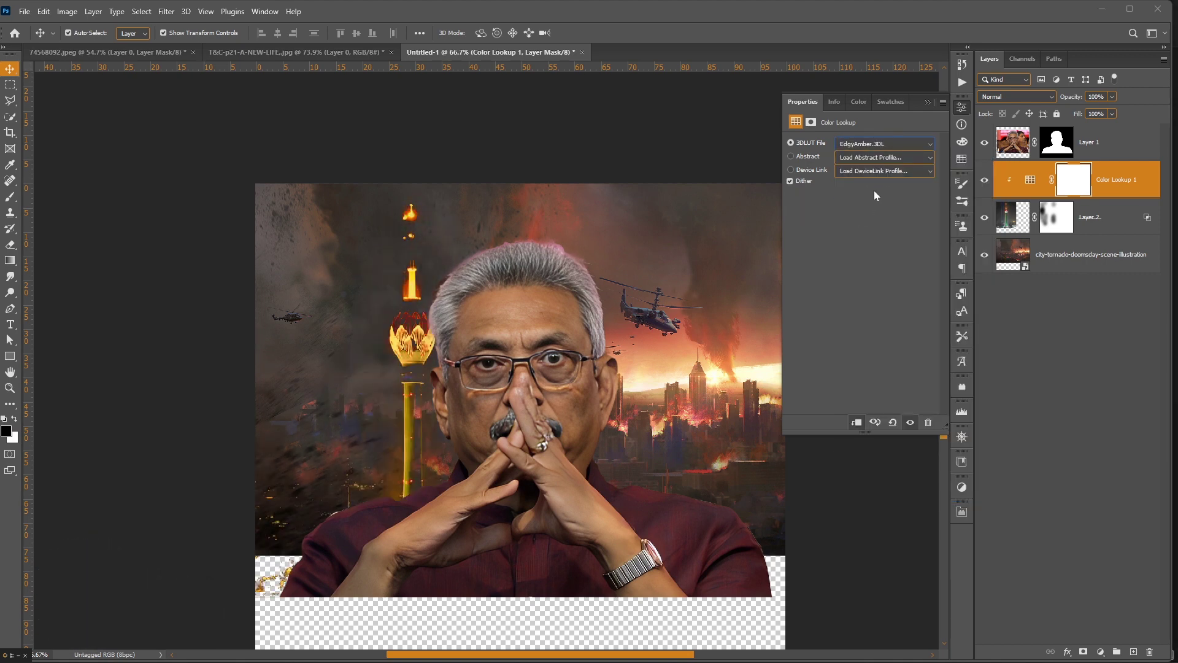
key("Down")
Add a Color Balance adjustment with midtones +30, +27, -6 to warm the tower.
left_click(1101, 649)
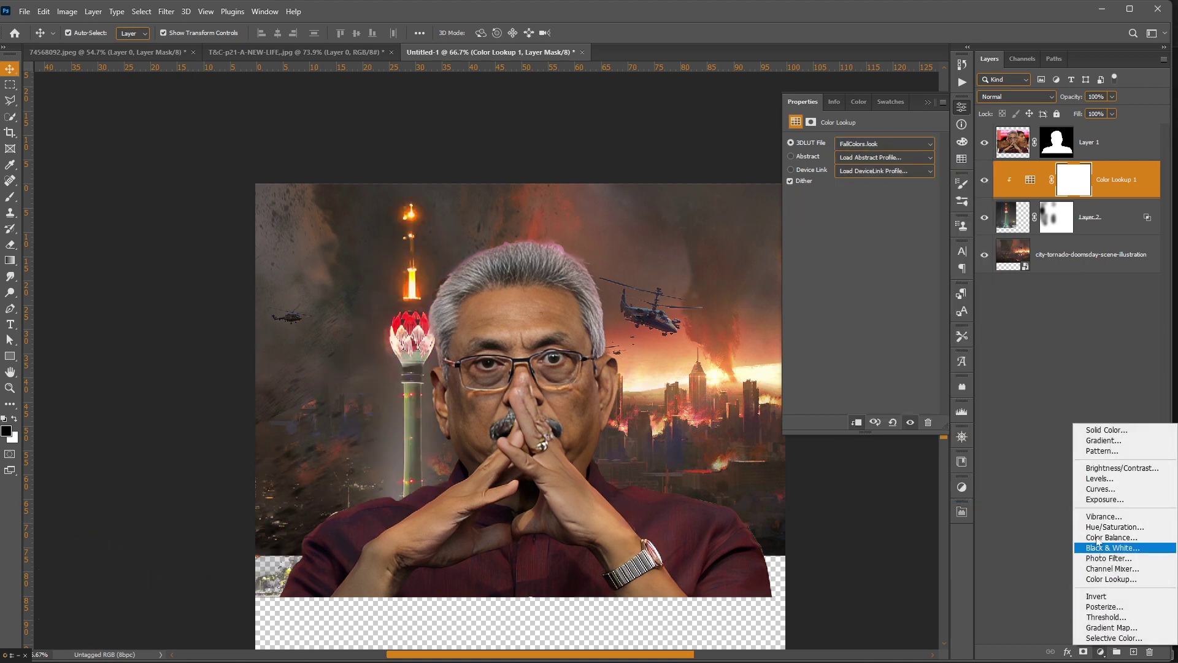
left_click(1098, 535)
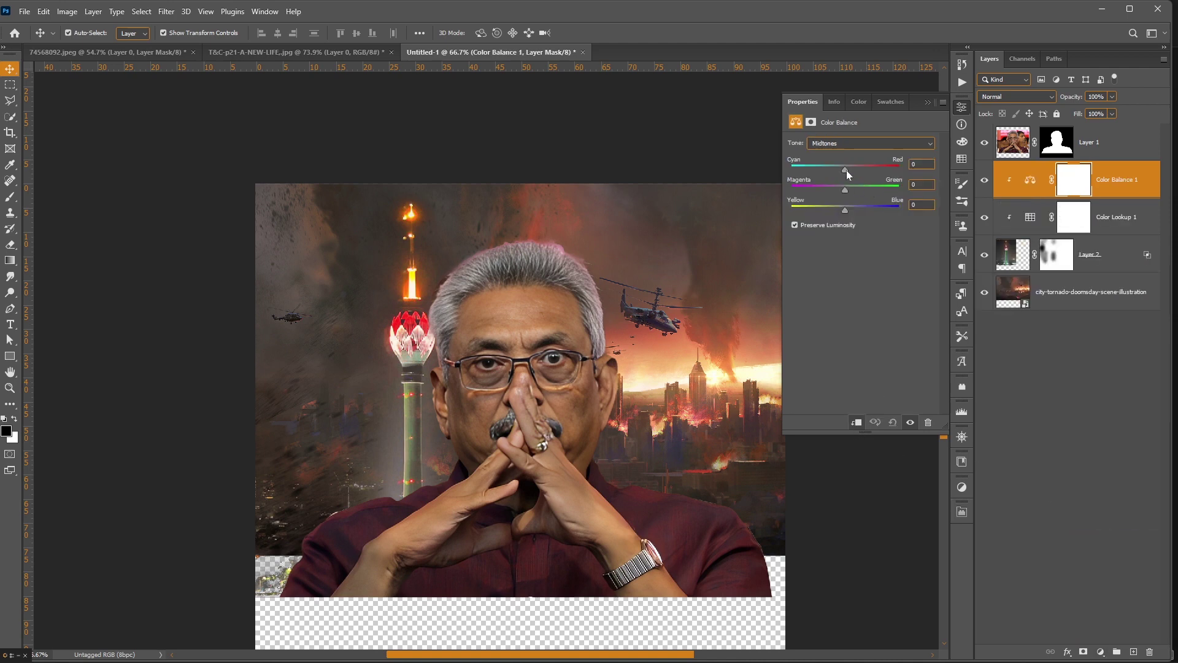
mouse_move(845, 171)
left_mouse_down()
mouse_move(859, 171)
mouse_move(849, 207)
left_mouse_up()
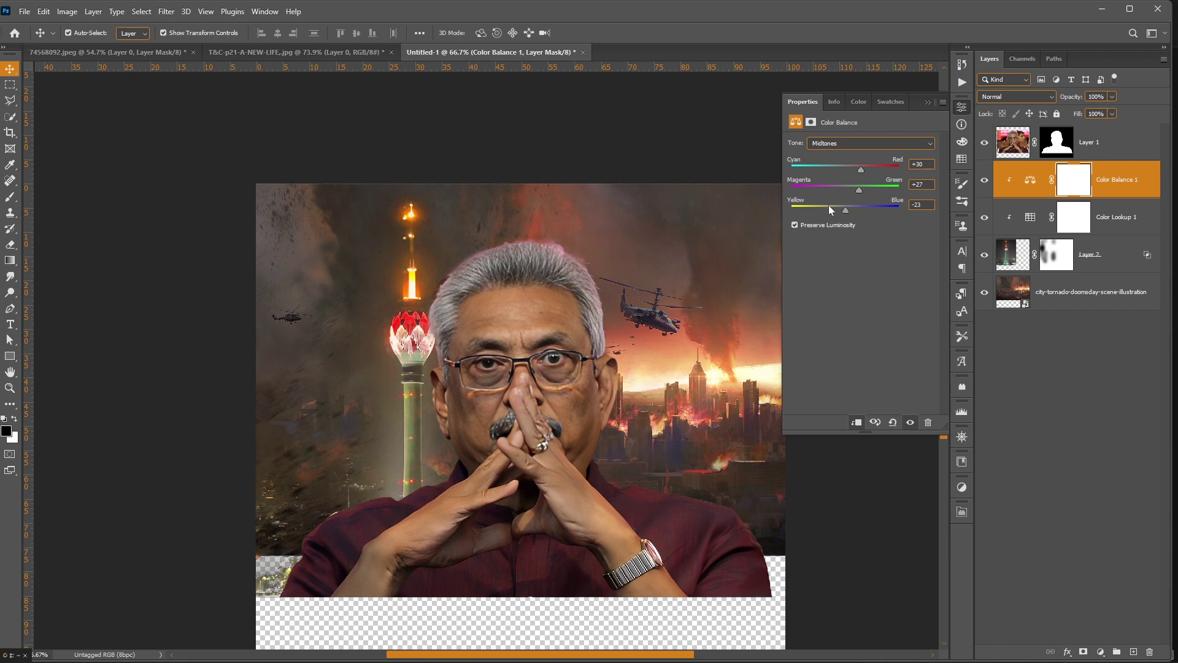
Add Selective Color: Reds with more yellow and less black, Yellows with less magenta.
left_click(1100, 652)
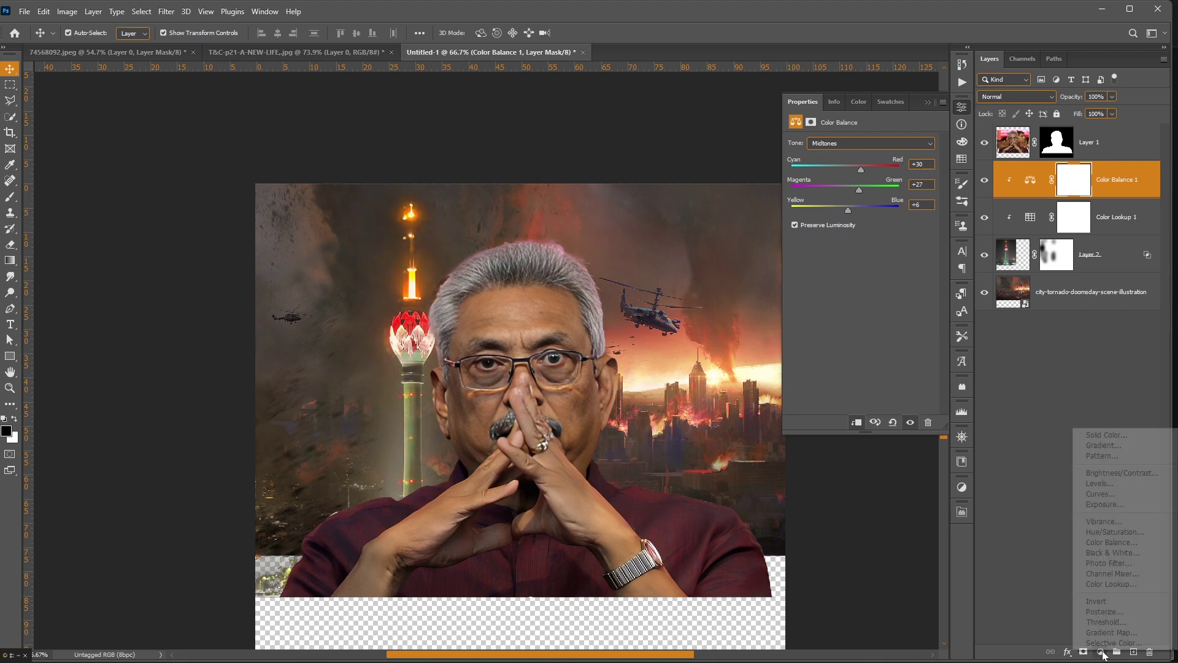
left_click(1110, 643)
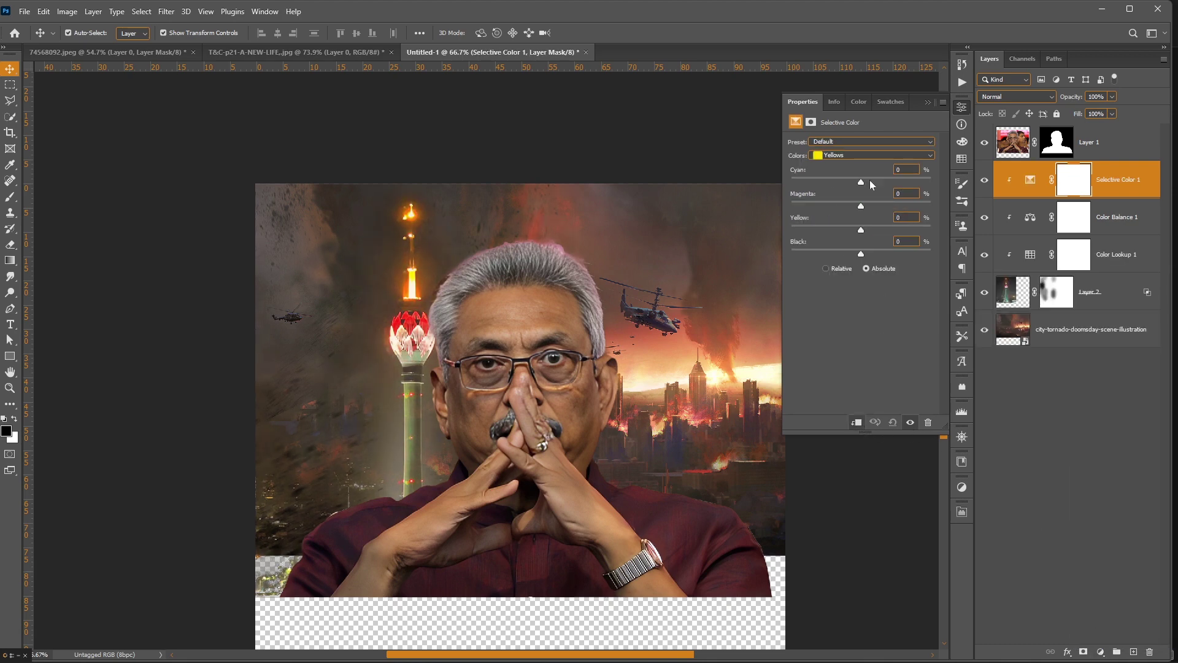
left_click(850, 155)
left_click_drag(870, 204, 874, 206)
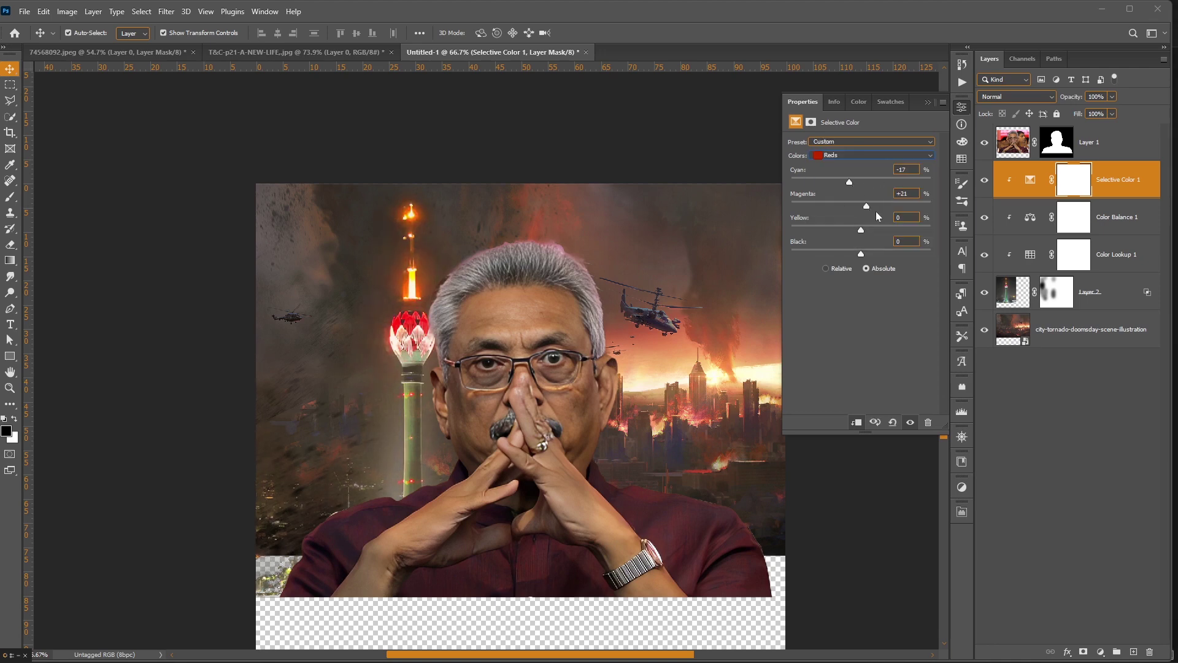
left_click(881, 231)
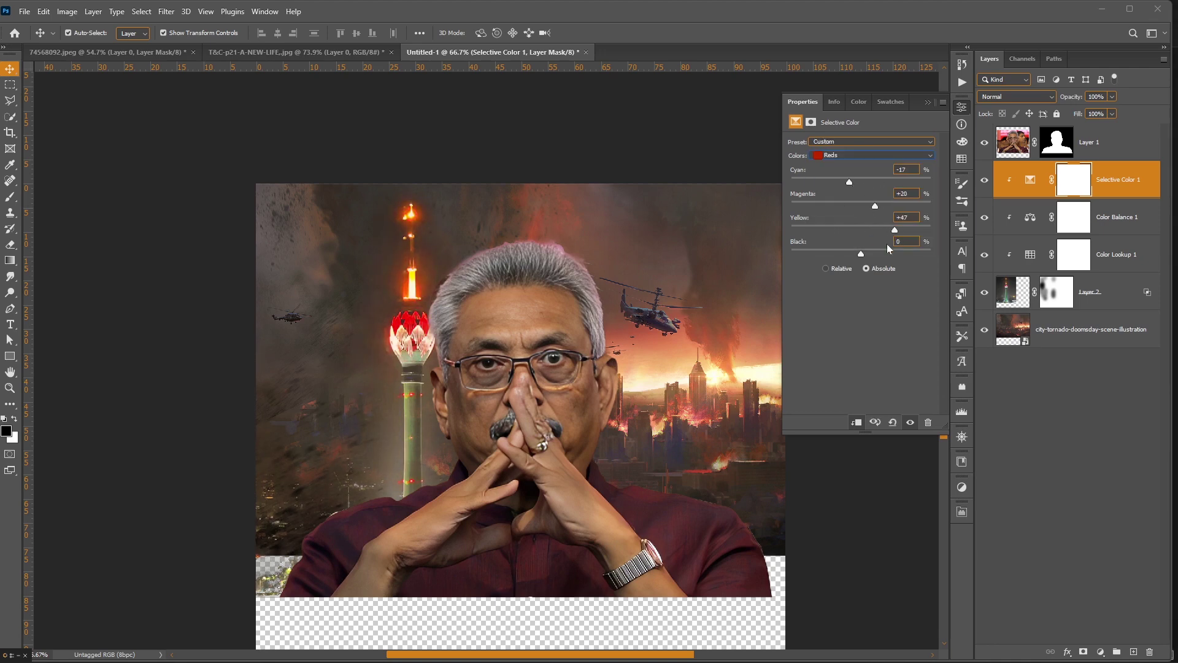
left_click_drag(862, 253, 847, 253)
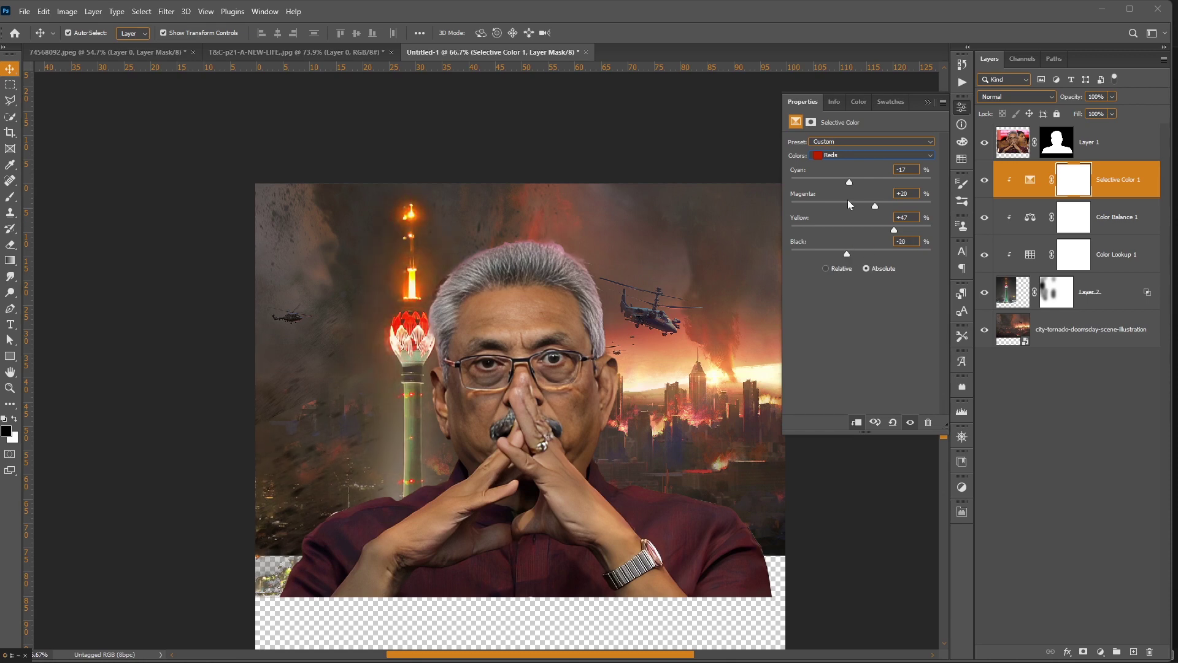
left_click(836, 155)
left_click(858, 182)
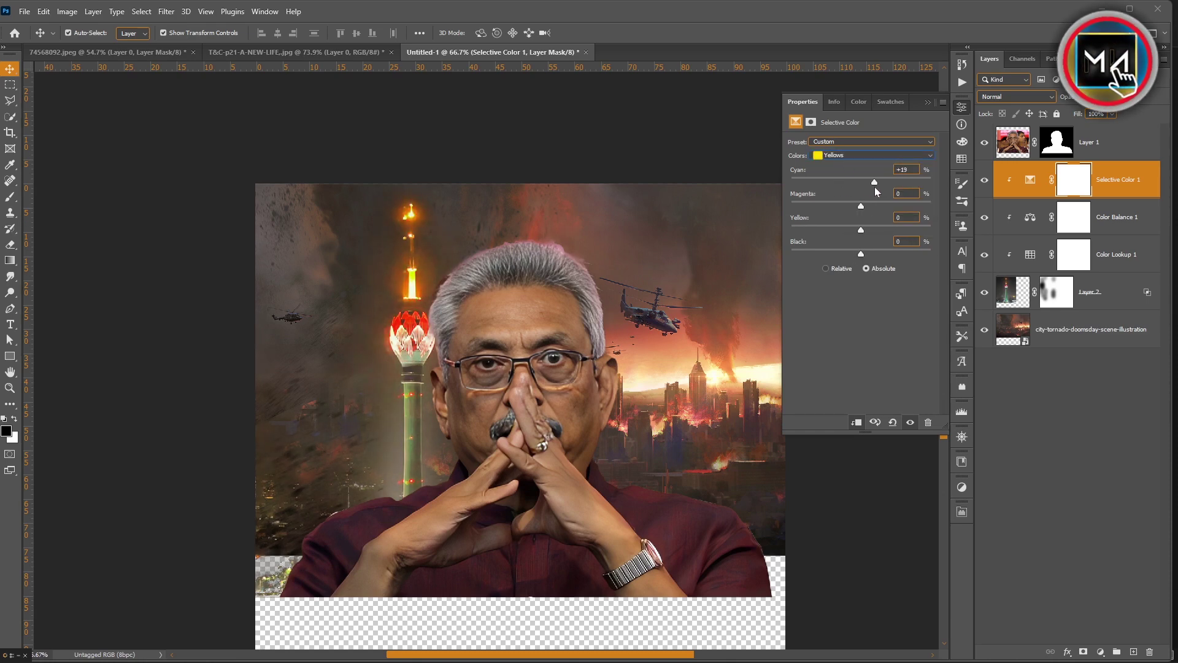
mouse_move(861, 205)
left_mouse_down()
mouse_move(845, 205)
mouse_move(869, 231)
mouse_move(870, 254)
left_mouse_up()
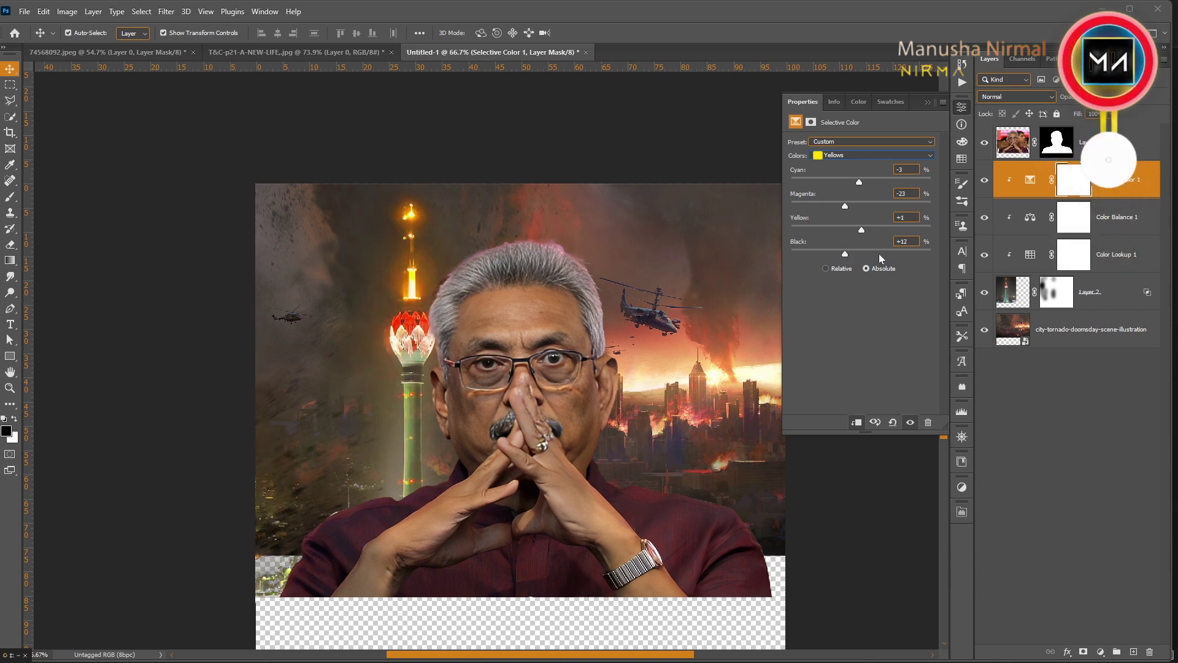
key("alt+bracketleft")
key("alt+bracketleft")
key("alt+bracketleft")
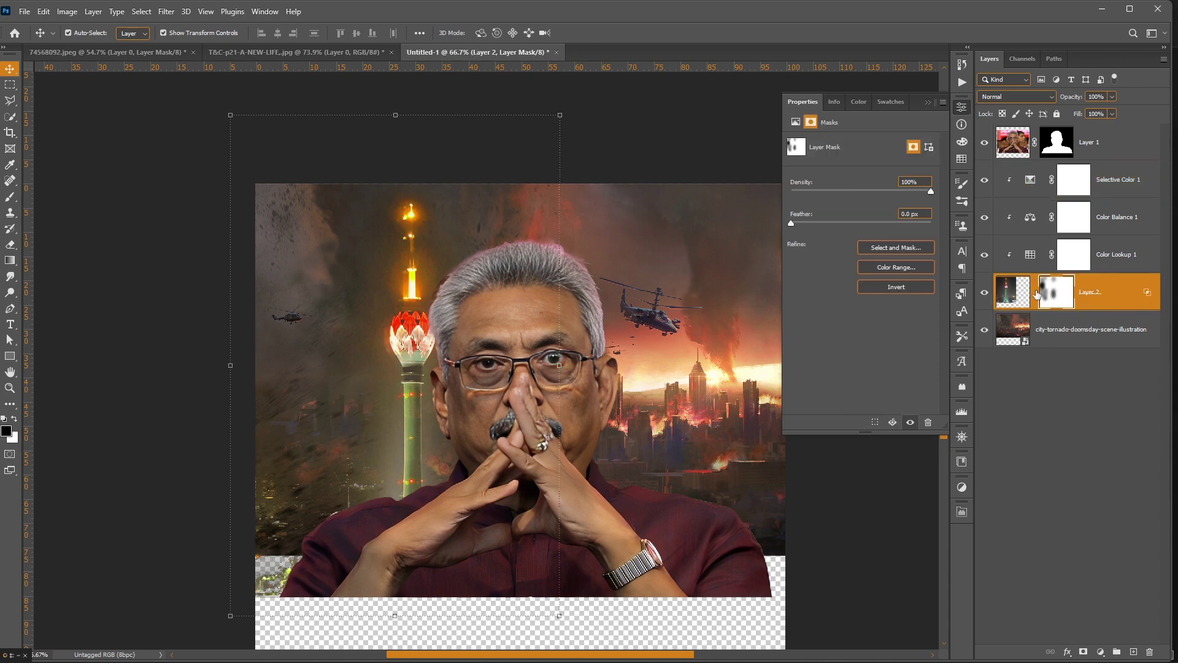
Paint out the green patch at the tower's lower left on its layer mask.
left_click(1036, 294)
key("b")
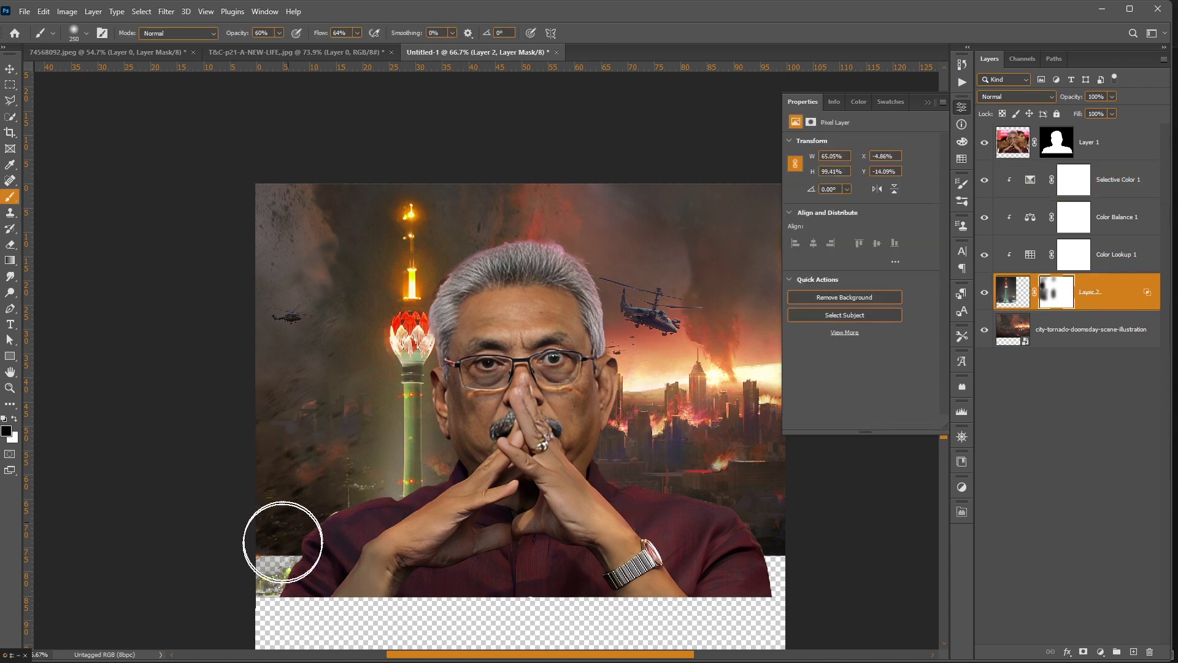
left_click_drag(283, 542, 263, 616)
key("v")
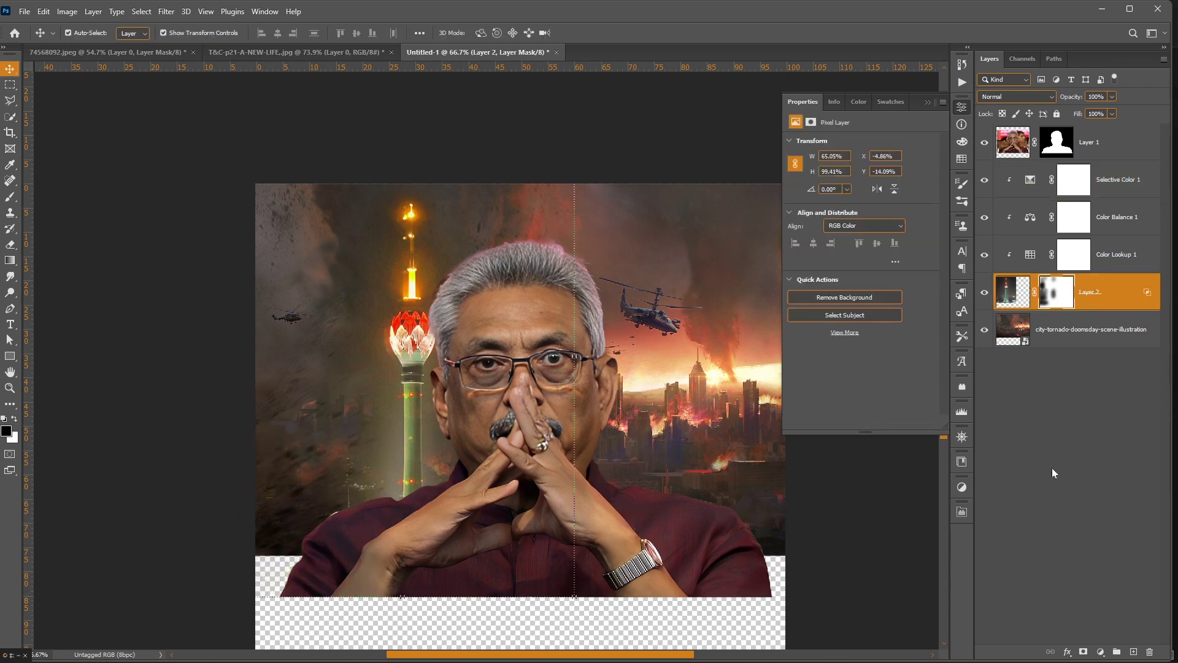
left_click(1051, 467)
Place the california-fires image, scaled to about 215% and rotated about -28°.
left_click(928, 102)
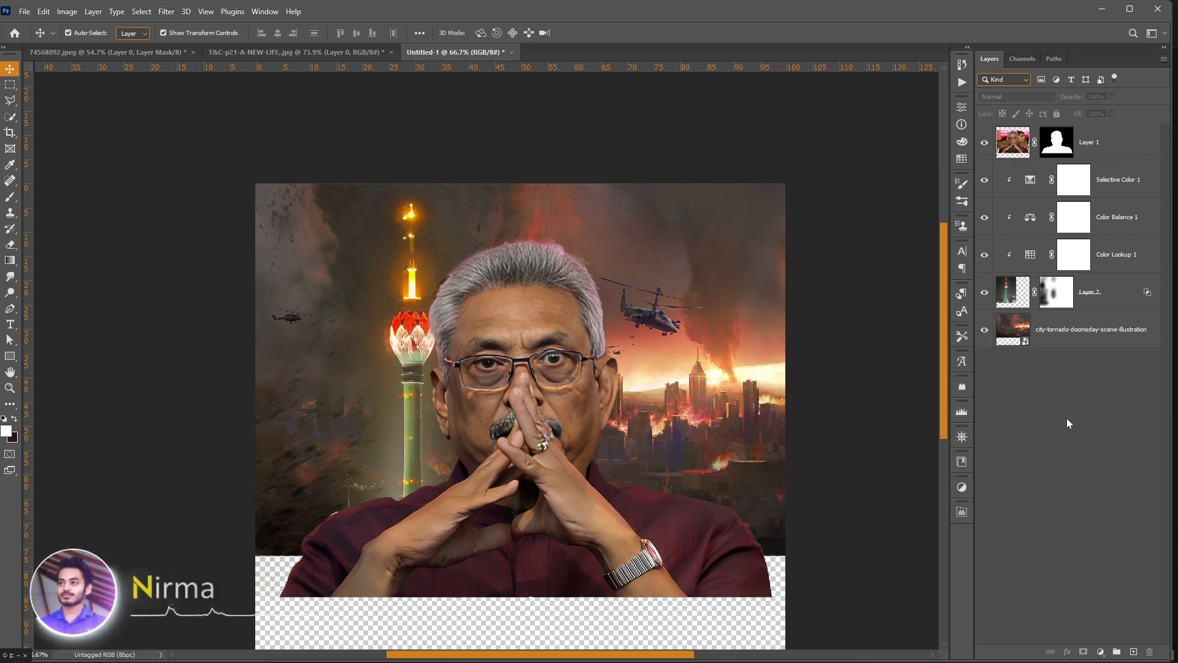
left_click(1103, 196)
left_click(1101, 651)
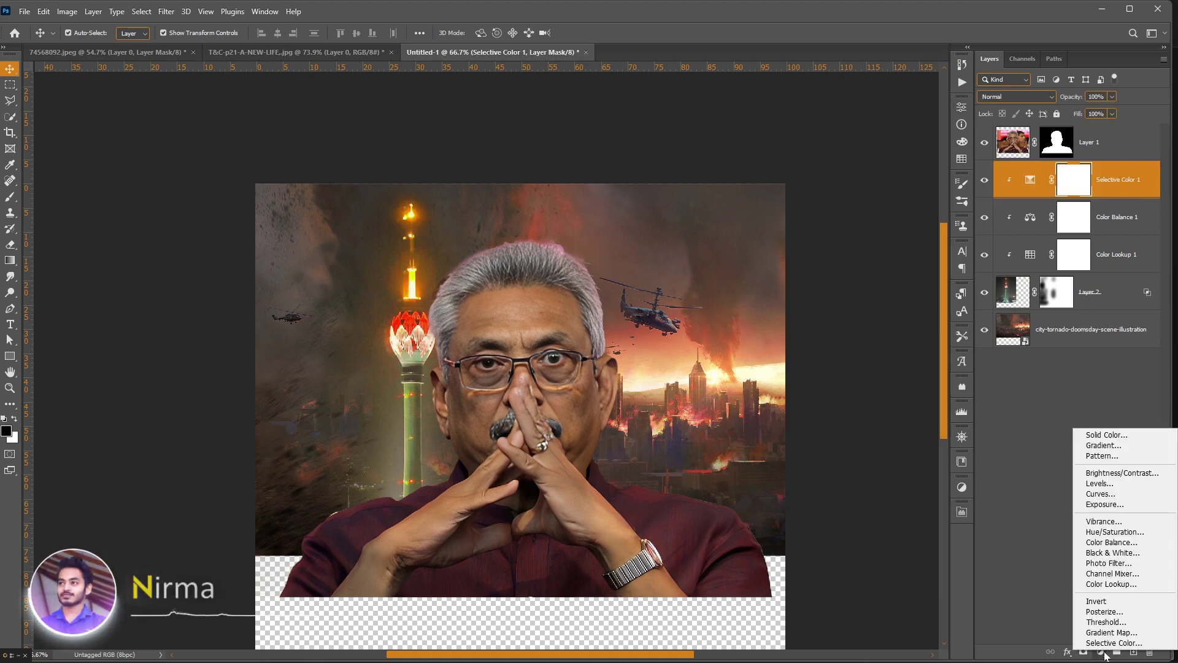
left_click(1026, 429)
left_click(496, 649)
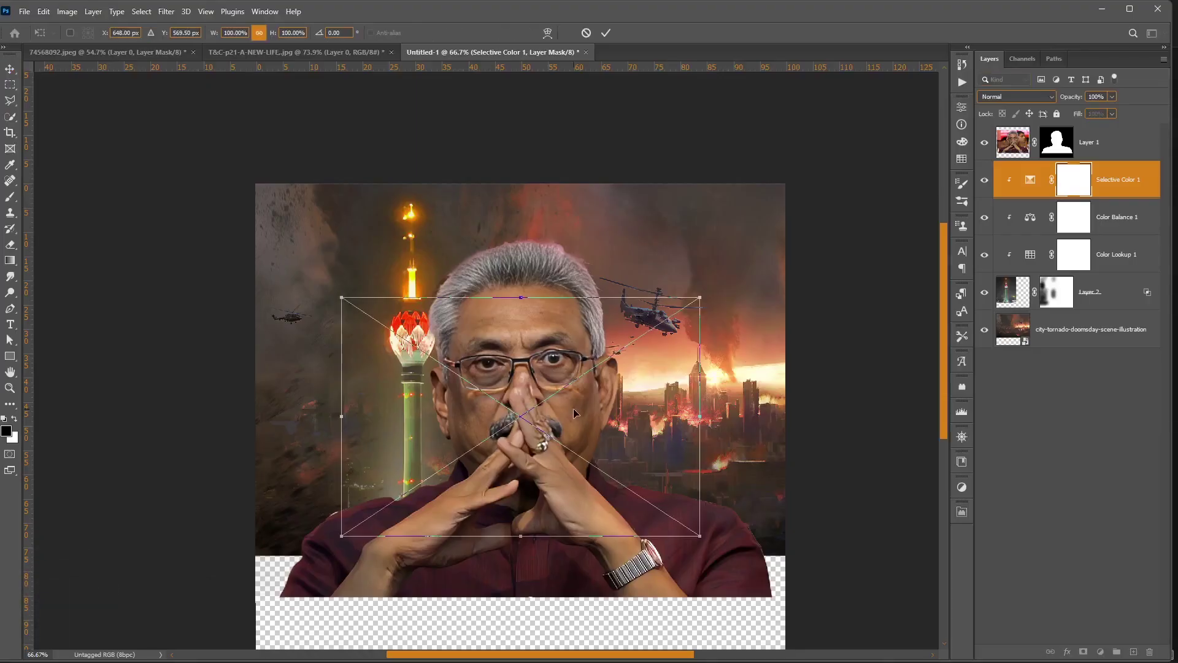
left_click_drag(518, 297, 607, 157)
mouse_move(582, 614)
left_mouse_down()
mouse_move(686, 565)
mouse_move(656, 517)
left_mouse_up()
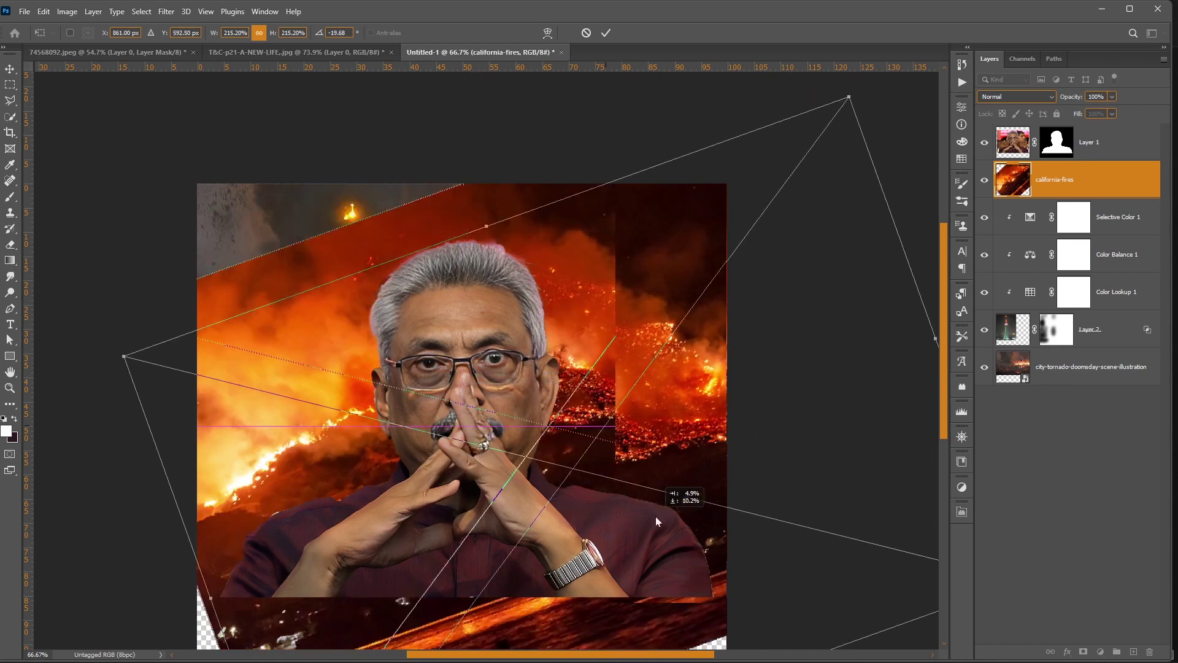
key("Return")
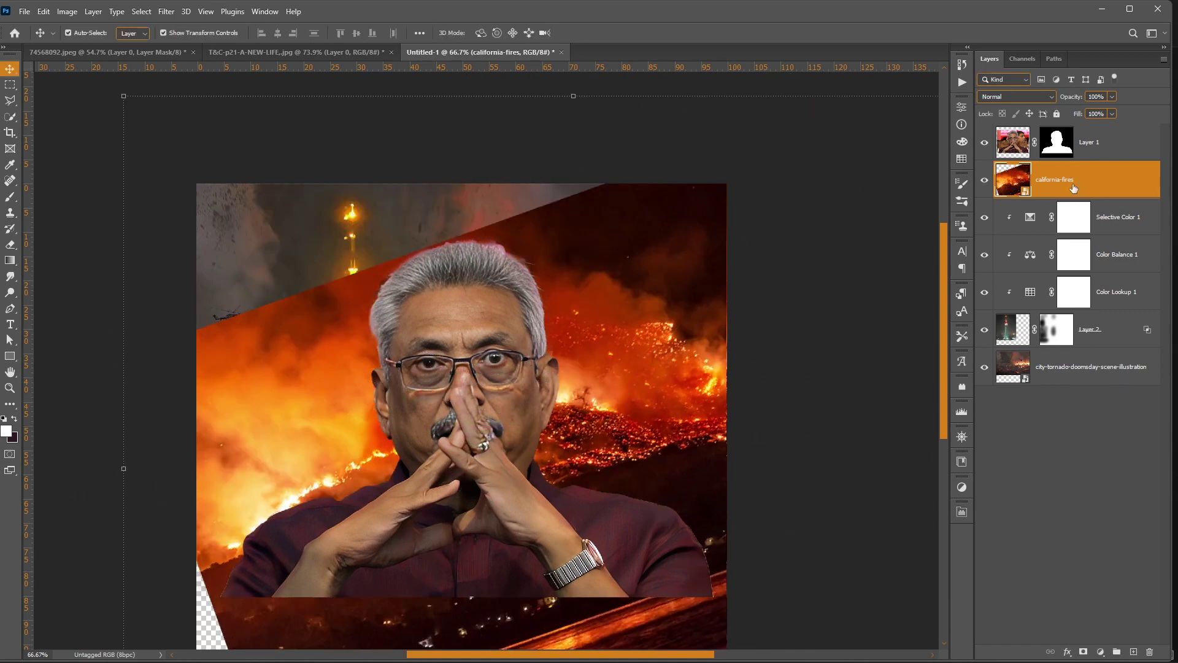
Split the fire layer's Blend If sliders so only its bright flames show over the city.
right_click(1114, 202)
key("Escape")
mouse_move(879, 268)
left_mouse_down()
mouse_move(925, 264)
mouse_move(881, 264)
mouse_move(880, 238)
mouse_move(933, 243)
left_mouse_up()
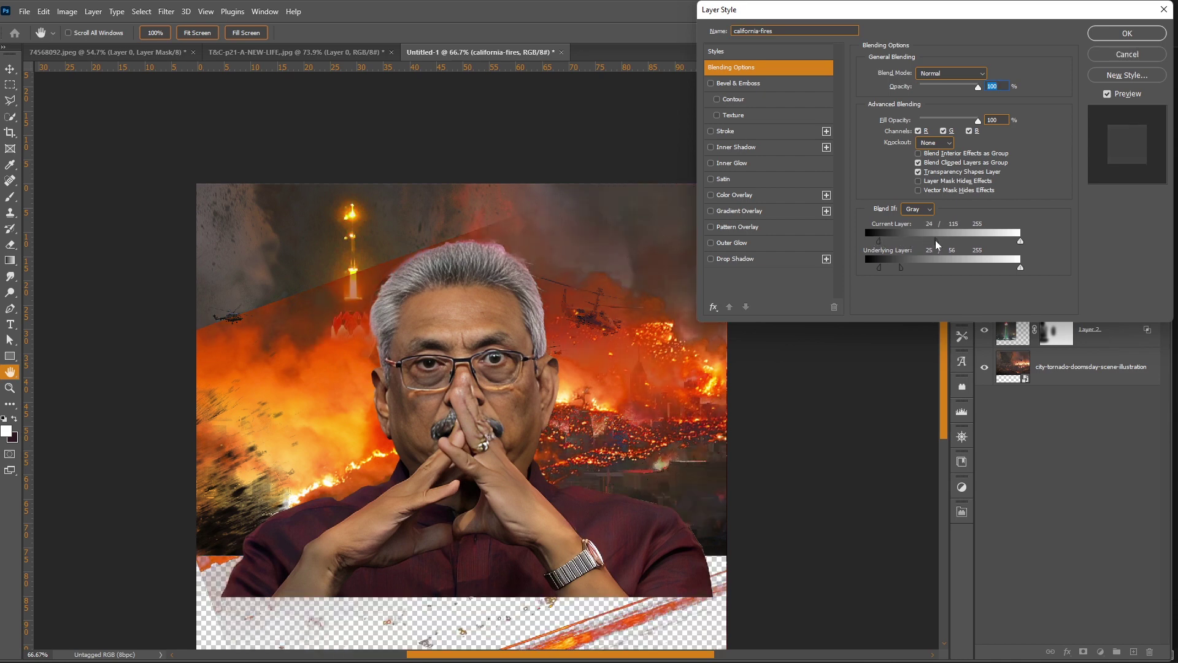
mouse_move(1020, 241)
left_mouse_down()
mouse_move(988, 243)
mouse_move(1019, 241)
mouse_move(989, 268)
mouse_move(1019, 268)
mouse_move(1018, 245)
left_mouse_up()
mouse_move(892, 241)
left_mouse_down()
mouse_move(969, 240)
mouse_move(904, 240)
left_mouse_up()
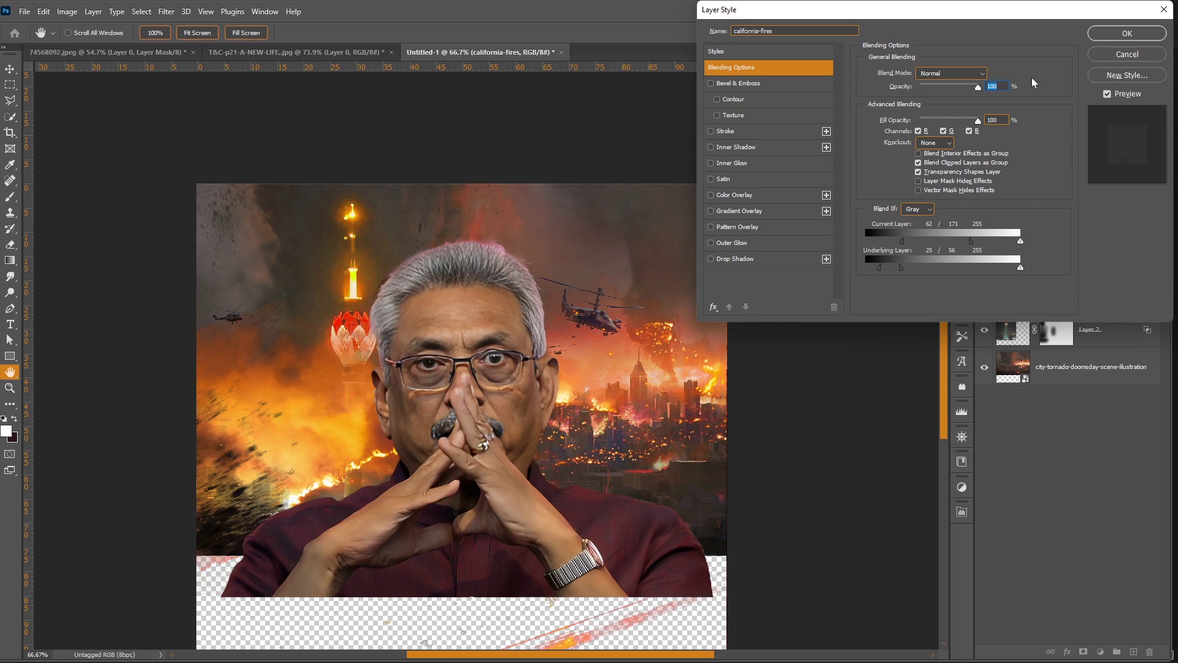
left_click(1092, 35)
Lower the fire image and mask it away at the bottom-left and beside the face.
left_click_drag(290, 411, 282, 468)
left_click(1083, 651)
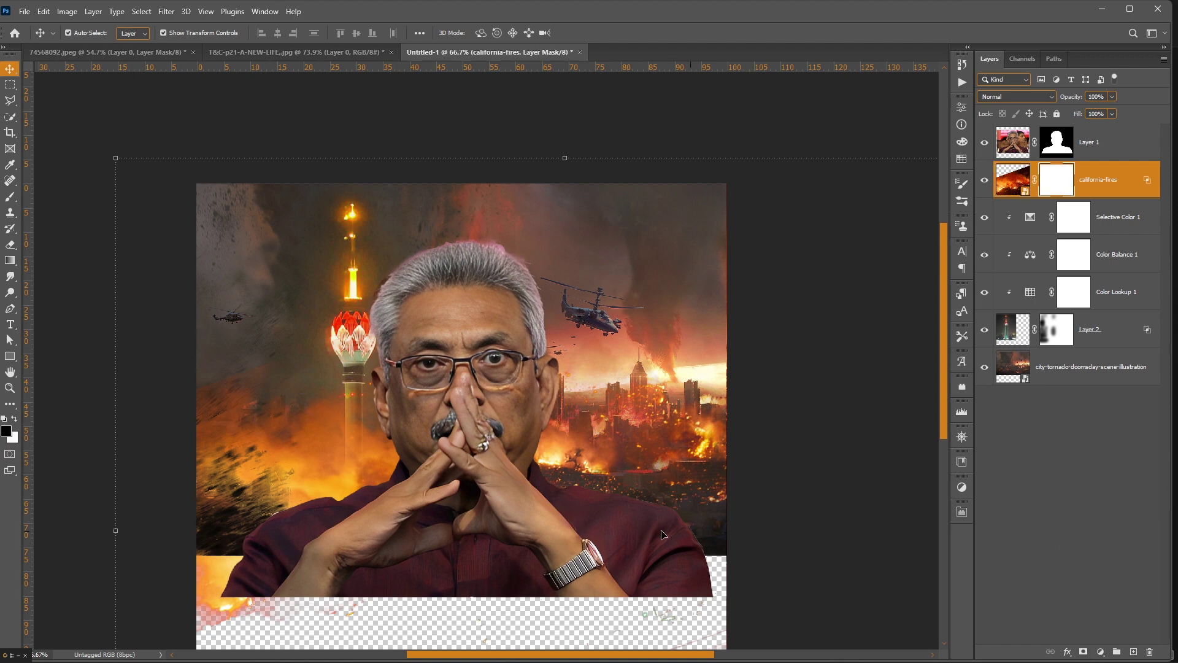
key("b")
key("x")
left_click_drag(197, 560, 395, 584)
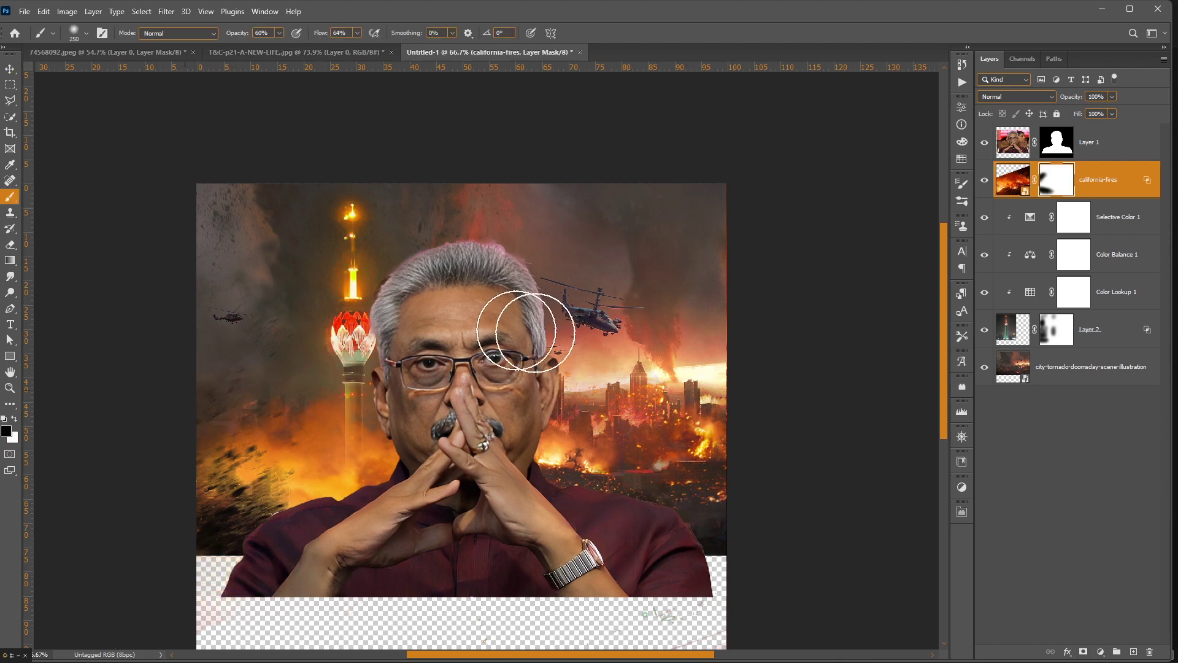
left_click_drag(526, 332, 519, 379)
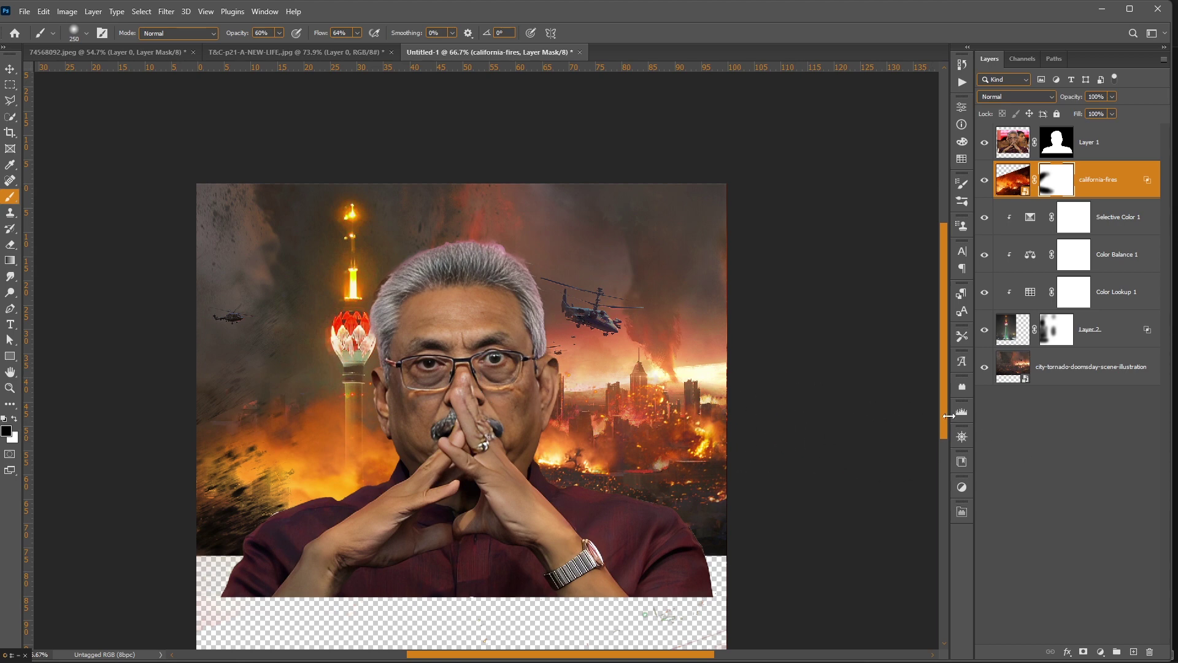
left_click(984, 328)
left_click(1054, 367)
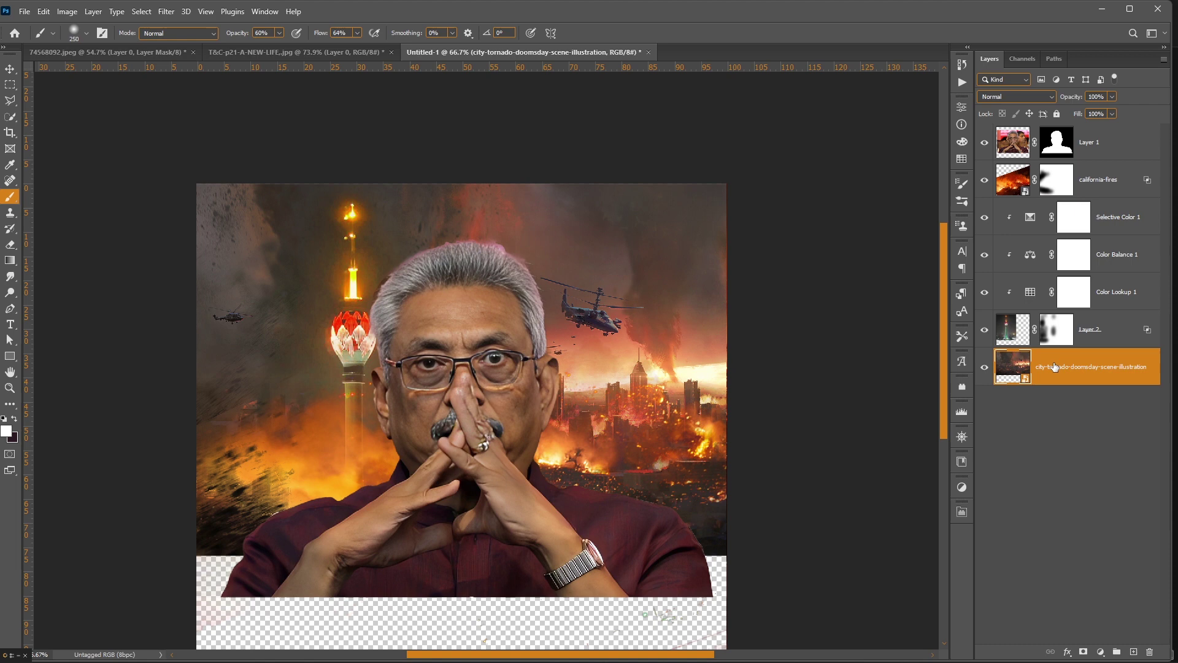
left_click(1100, 455)
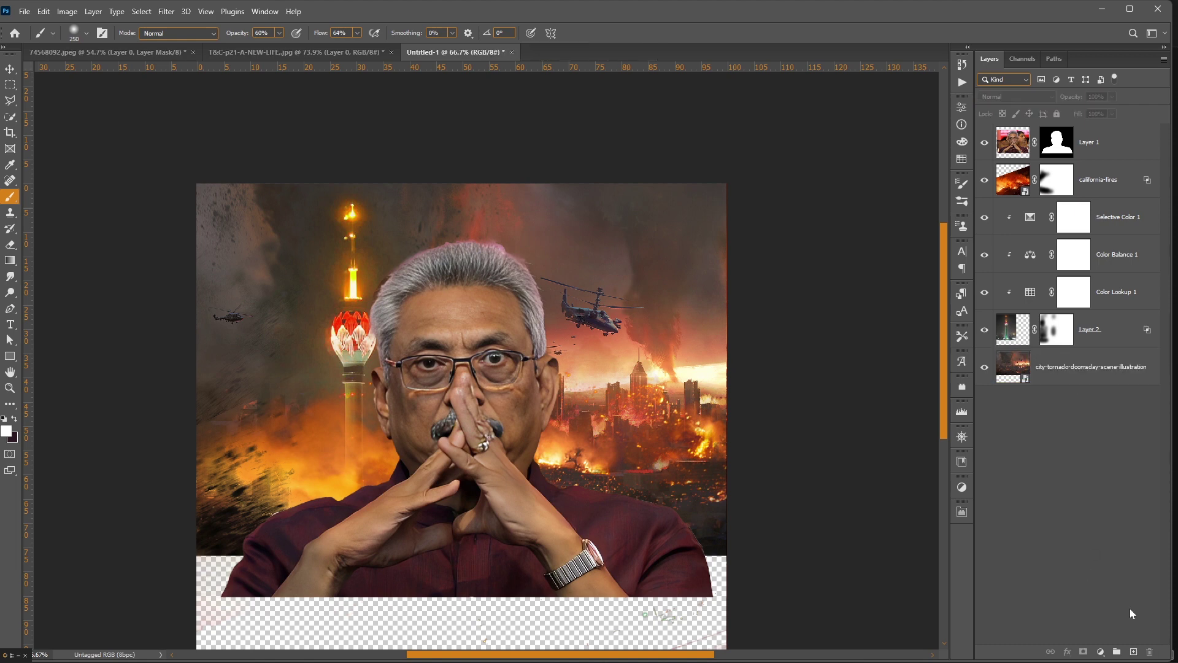
left_click(1102, 8)
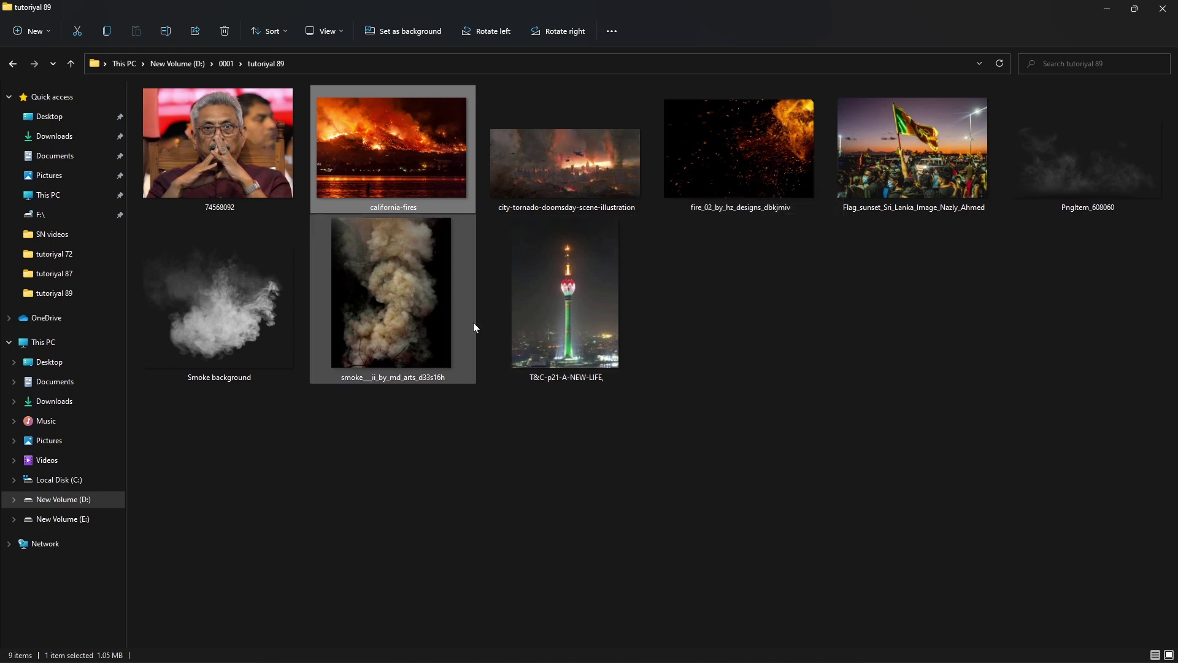
Drag the Smoke background file from the tutoriyal 89 folder onto the poster canvas.
mouse_move(473, 322)
left_mouse_down()
mouse_move(404, 335)
mouse_move(466, 380)
left_mouse_up()
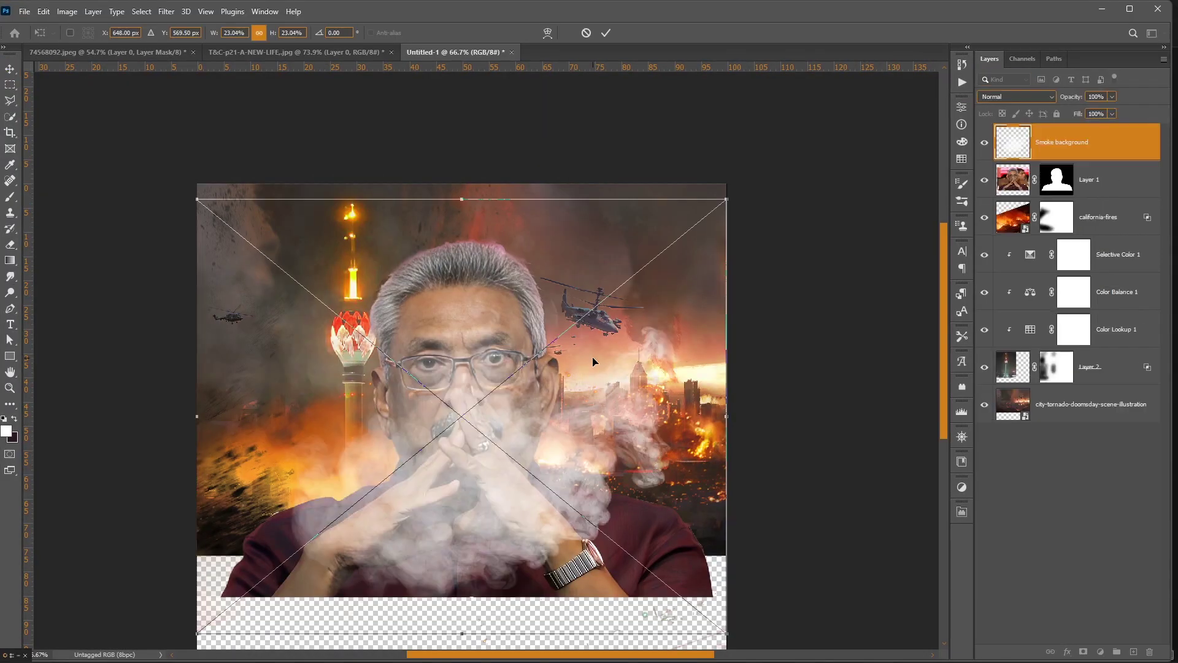
Add a Hue/Saturation adjustment above the smoke with Lightness -100.
left_click(1101, 652)
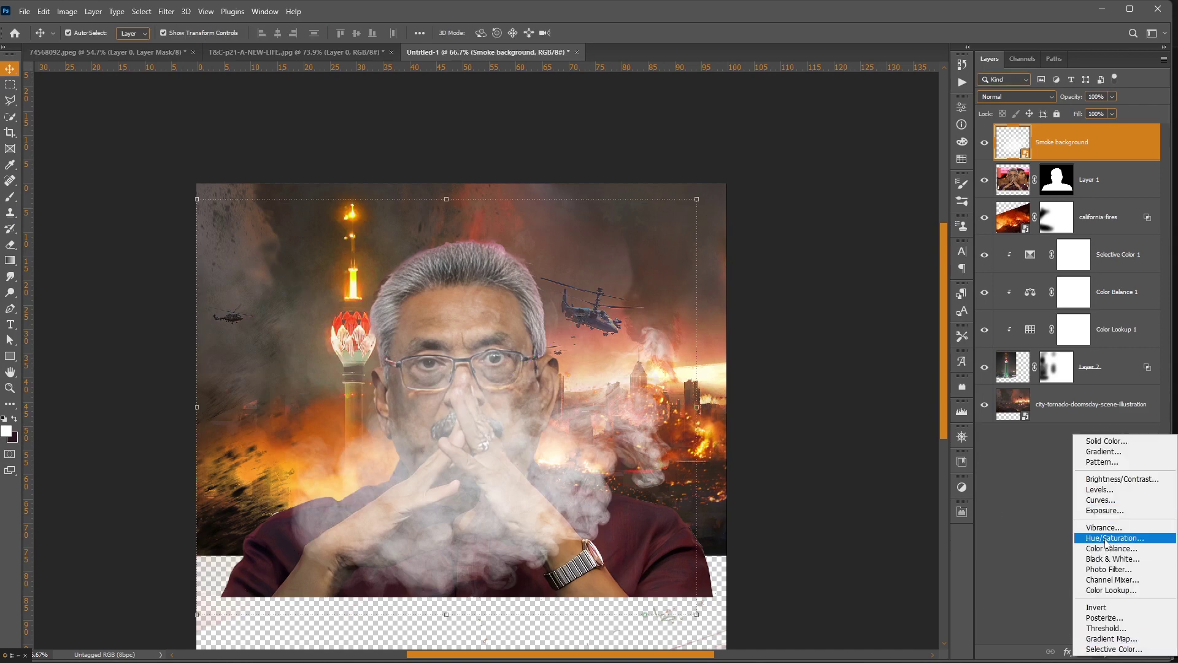
left_click(1107, 538)
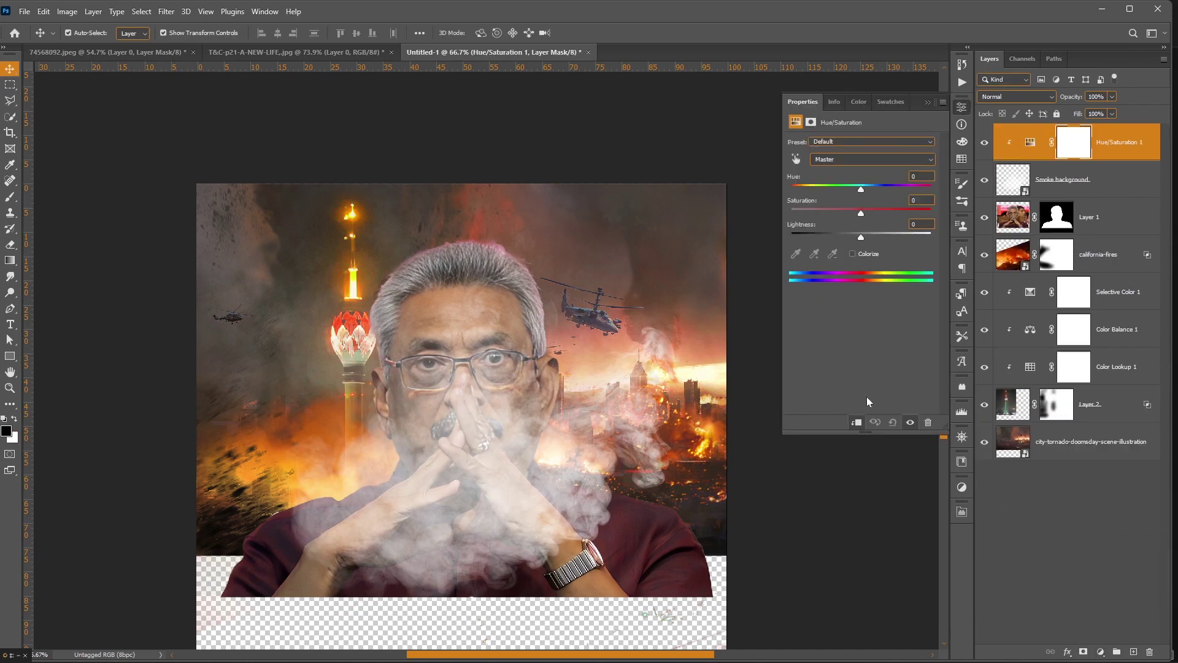
left_click_drag(862, 237, 770, 246)
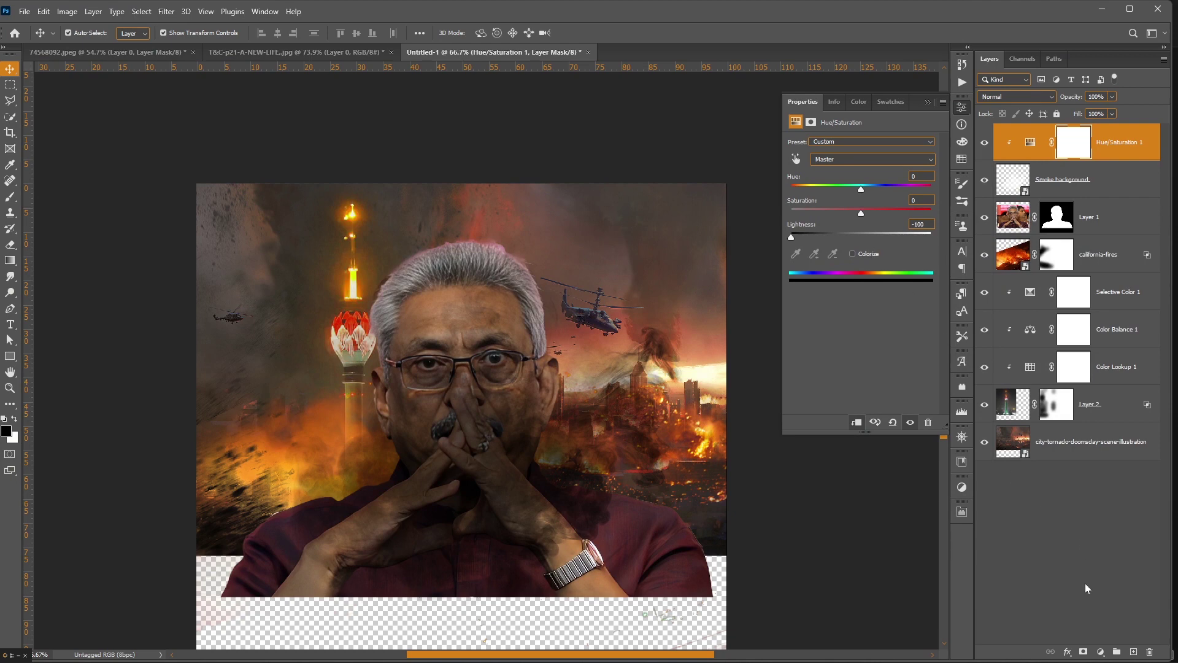
Add a Levels adjustment with output black at 60 to make the smoke hazy.
left_click(1101, 651)
left_click(1098, 481)
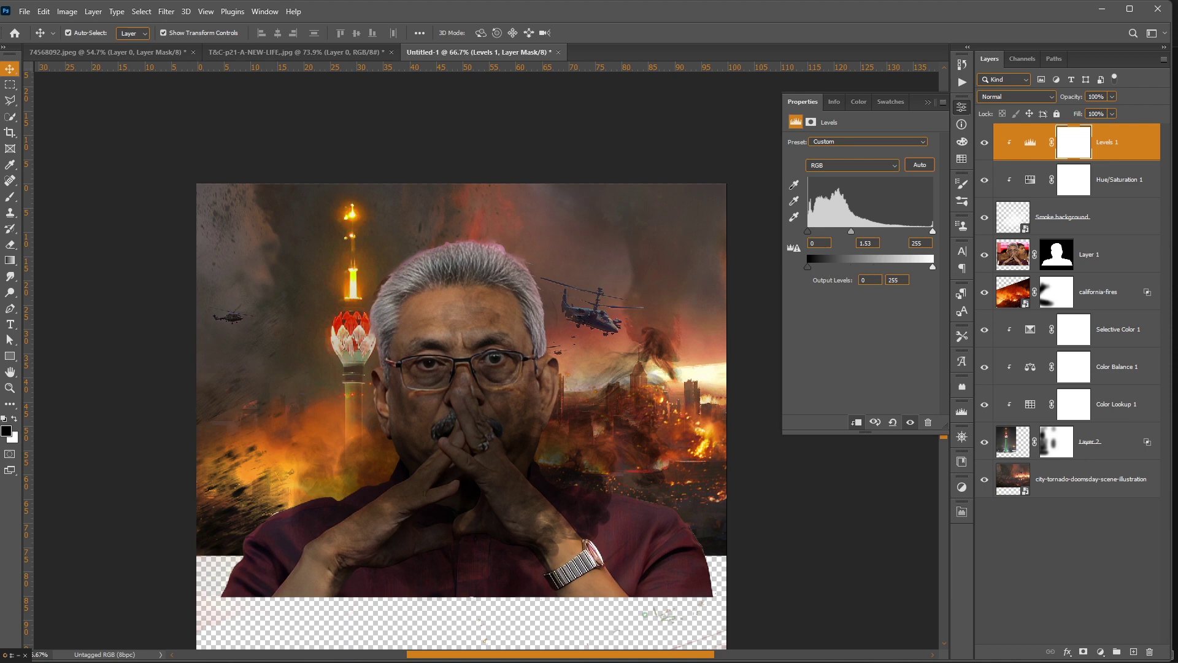
left_click_drag(807, 266, 836, 266)
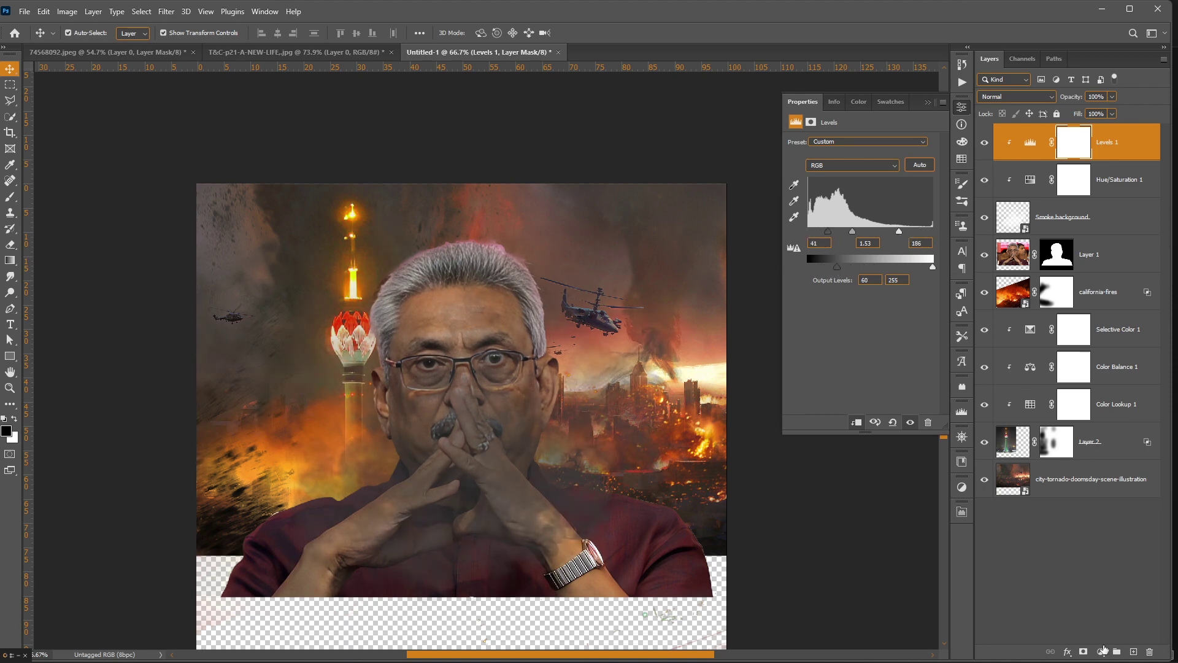
Add a clipped Exposure layer with gamma 0.70, then move the smoke group below Layer 1.
left_click(1101, 651)
left_click(1099, 509)
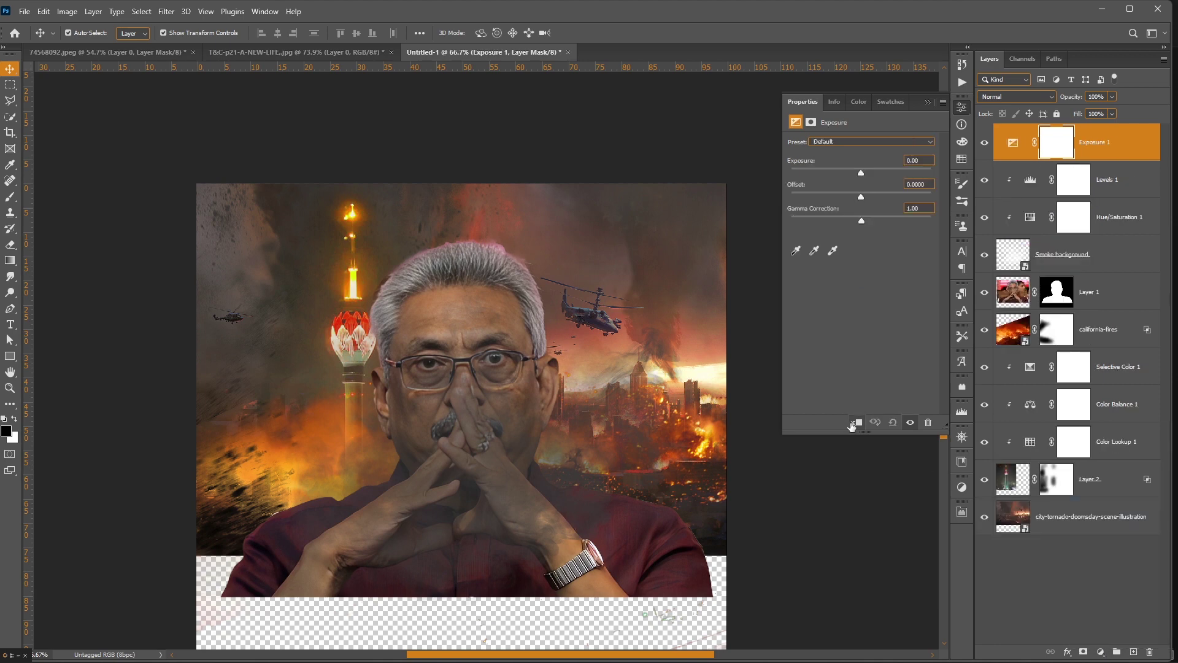
left_click(855, 422)
mouse_move(861, 221)
left_mouse_down()
mouse_move(877, 222)
mouse_move(842, 198)
mouse_move(883, 177)
left_mouse_up()
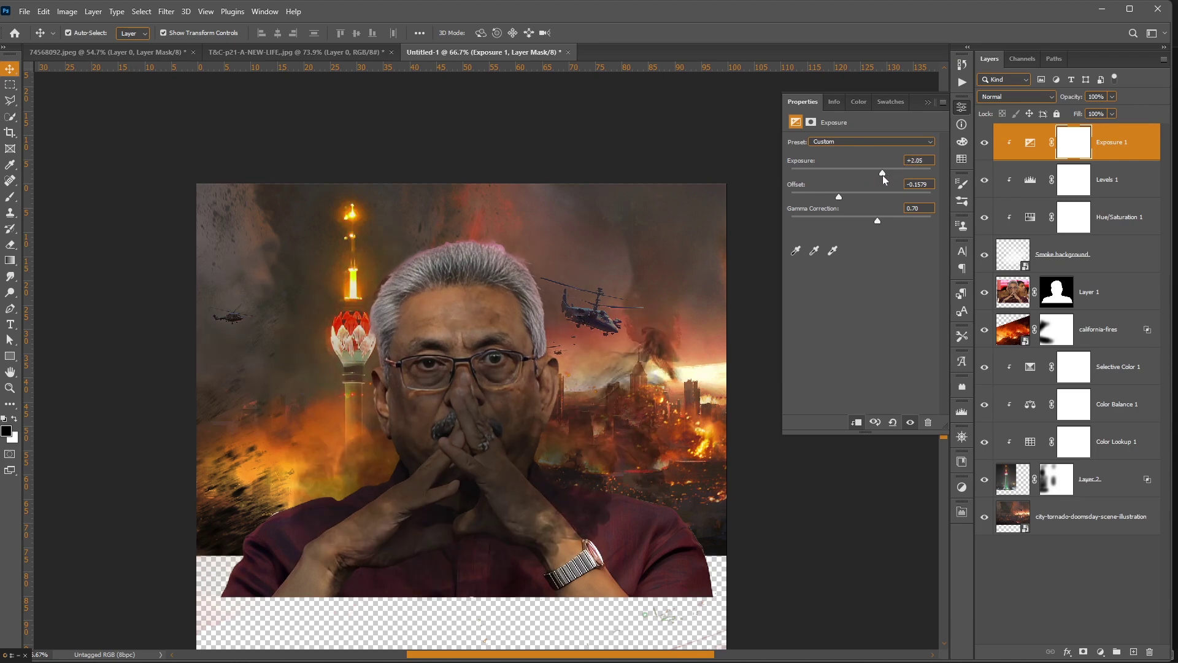
left_click(1077, 263, "shift")
key("ctrl+bracketleft")
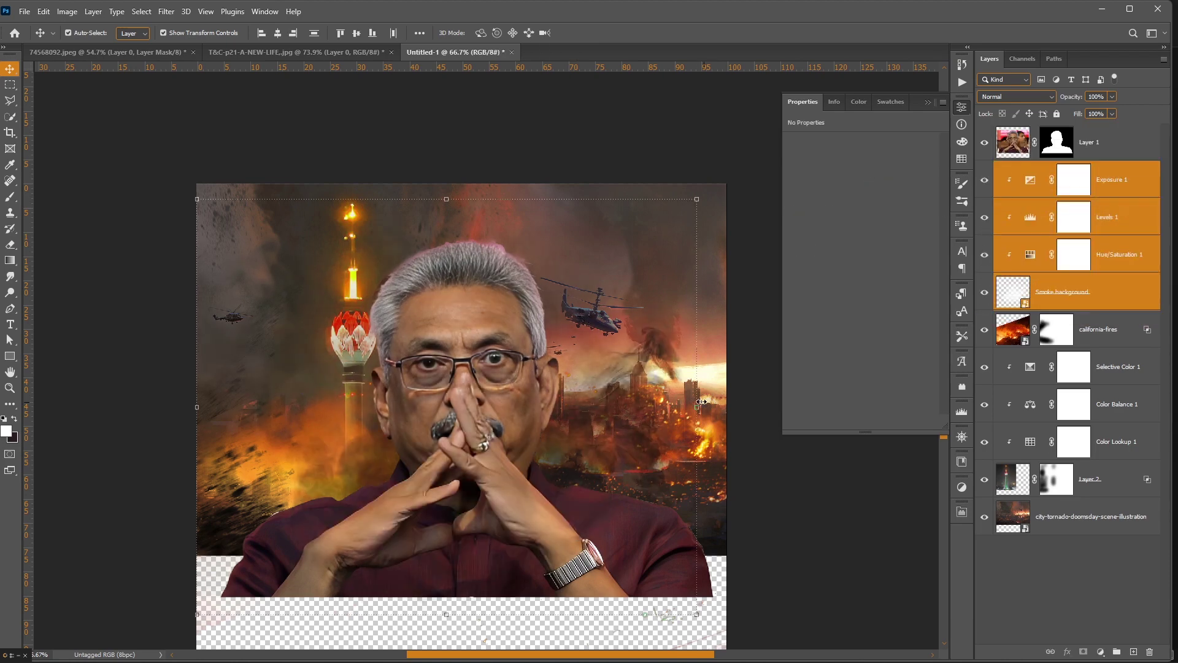
Rotate the smoke about 54°, scale it to 107% and shift it down-left behind the man.
mouse_move(760, 421)
left_mouse_down()
mouse_move(566, 512)
mouse_move(900, 466)
mouse_move(507, 484)
left_mouse_up()
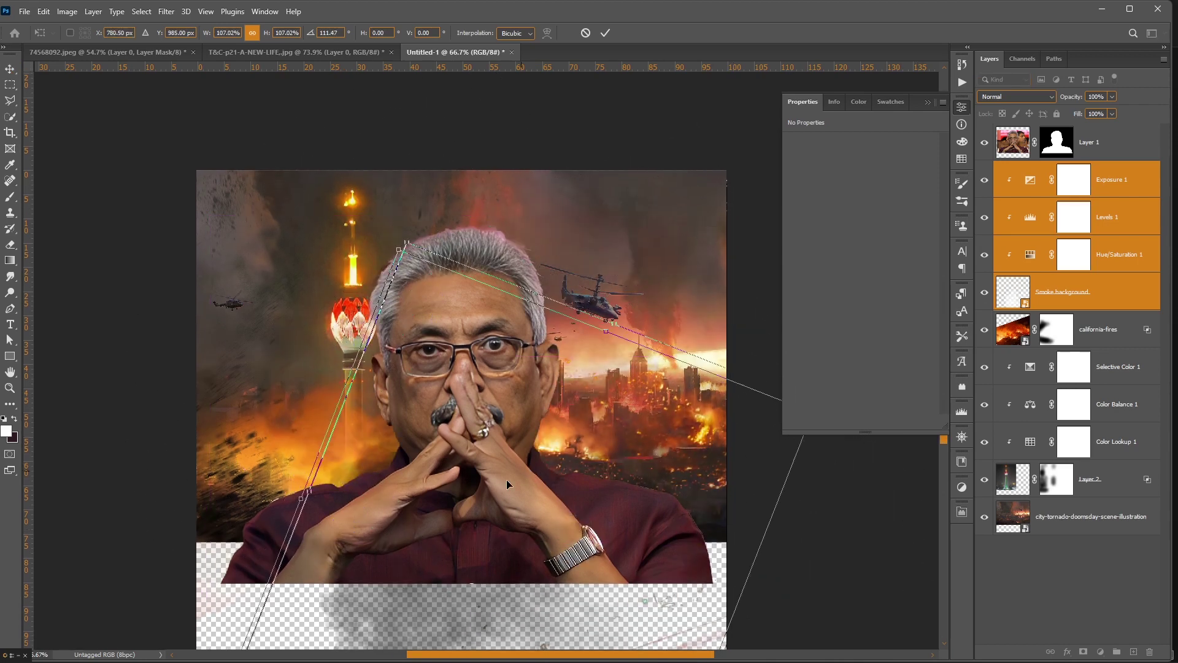
mouse_move(506, 484)
left_mouse_down()
mouse_move(290, 543)
mouse_move(300, 497)
mouse_move(317, 494)
left_mouse_up()
key("Return")
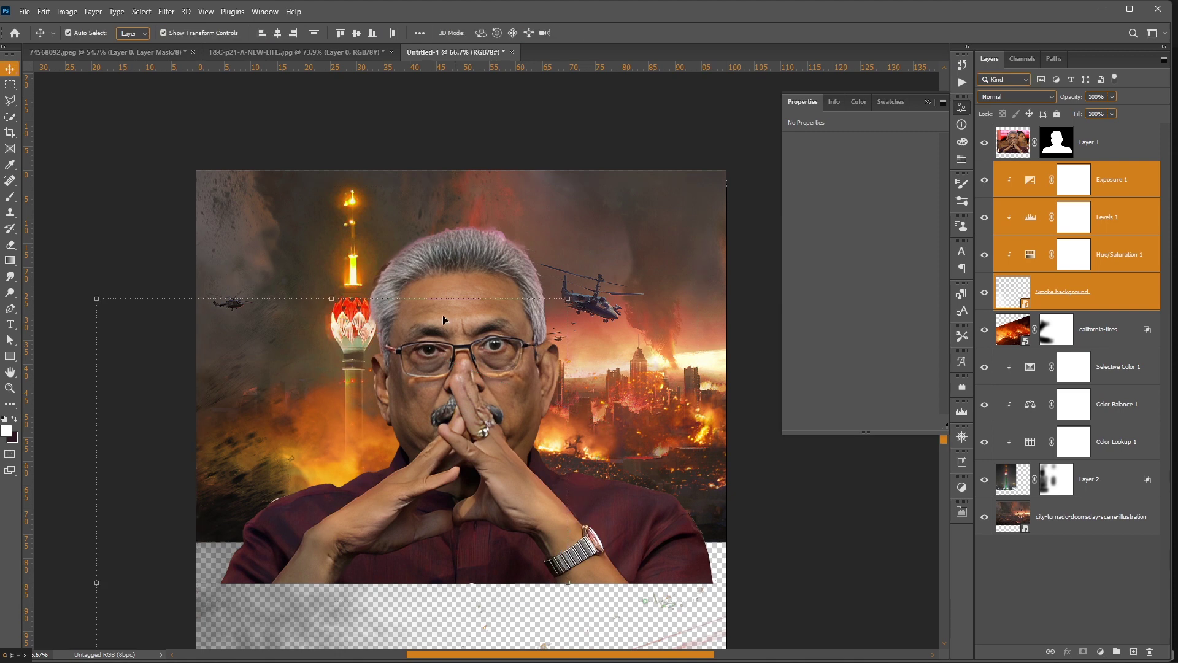
left_click(962, 107)
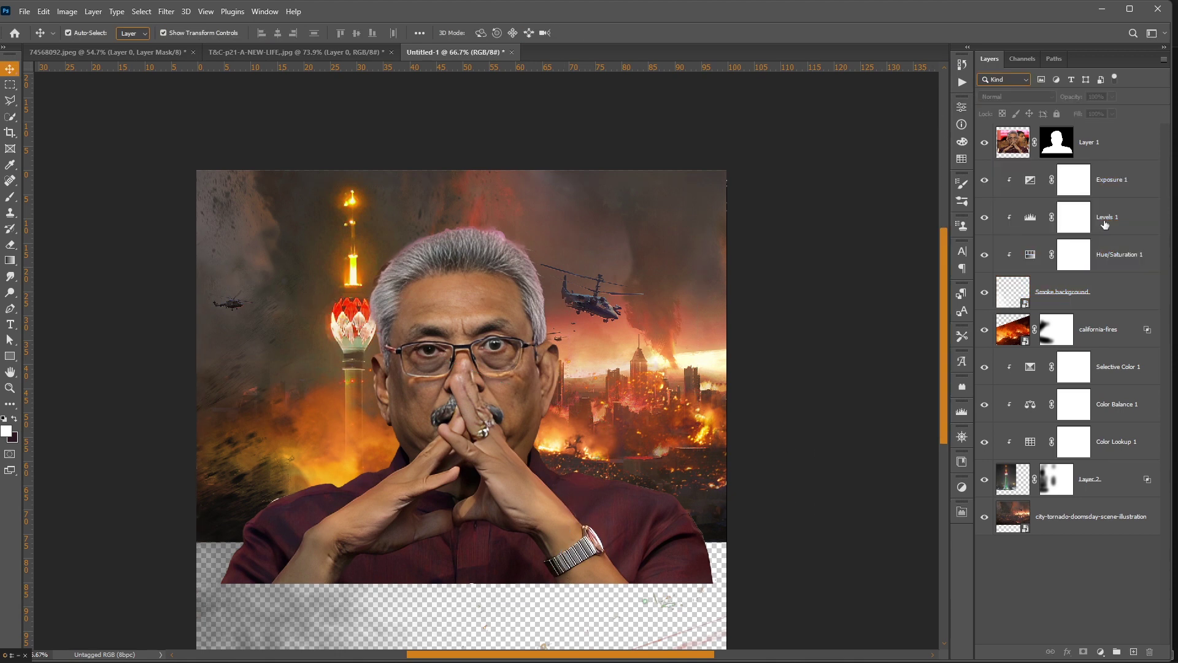
left_click(1094, 153)
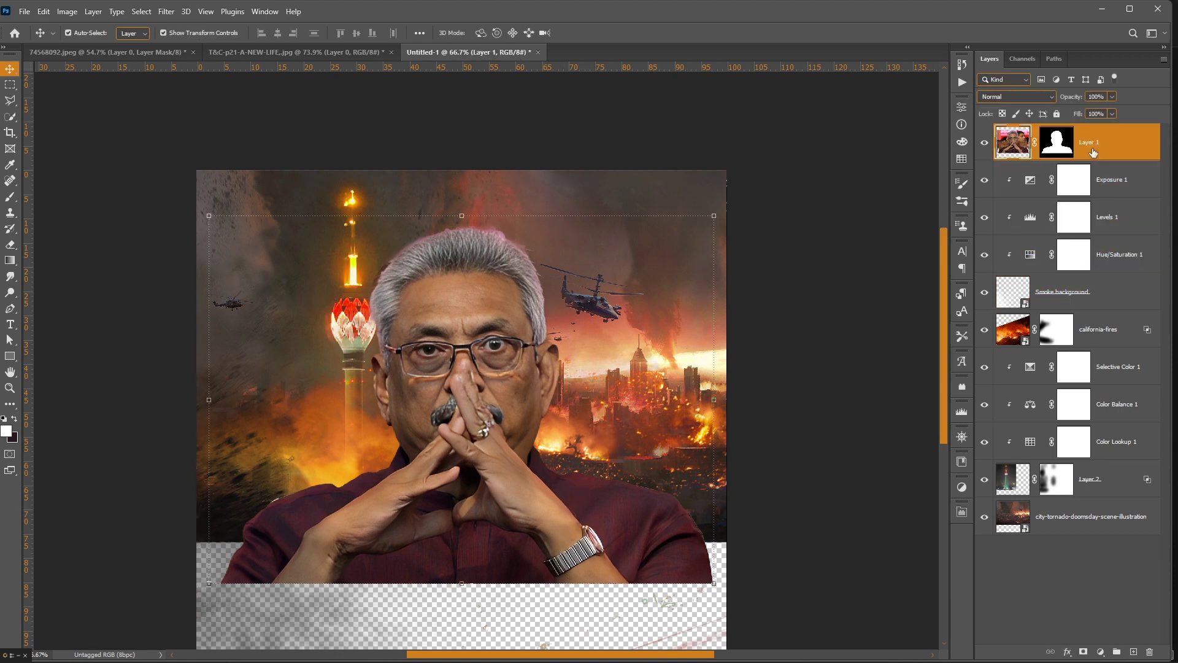
Give the man's layer a Linear Dodge (Add) drop shadow at 100% opacity.
right_click(1123, 138)
left_click(982, 143)
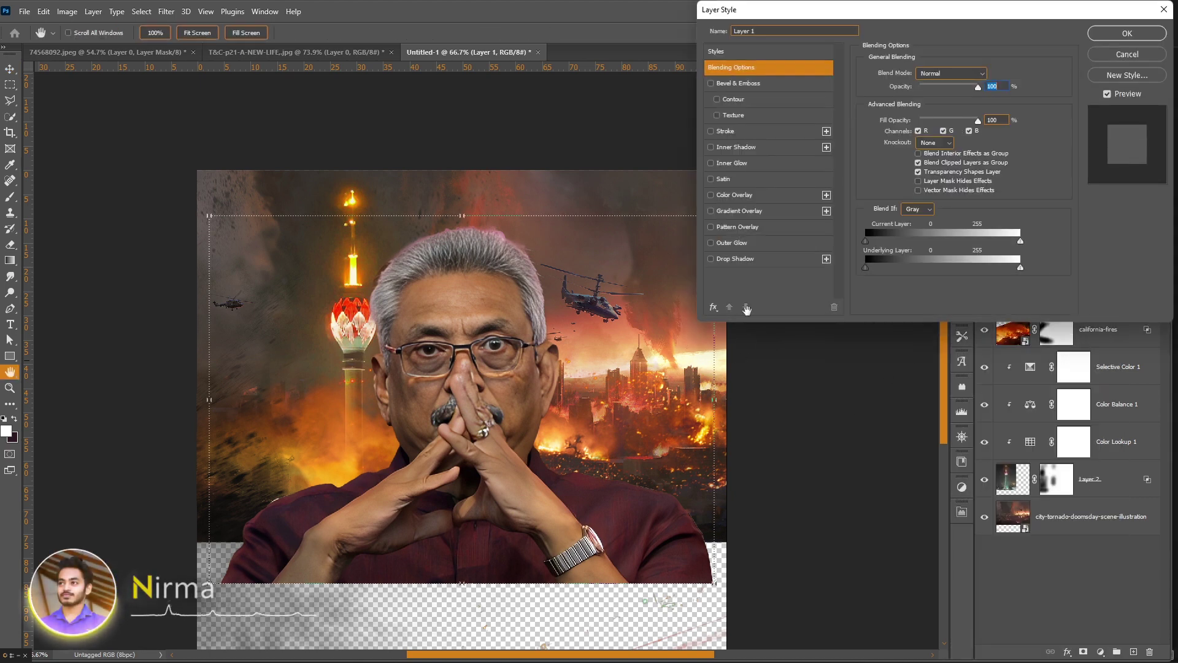
left_click(740, 259)
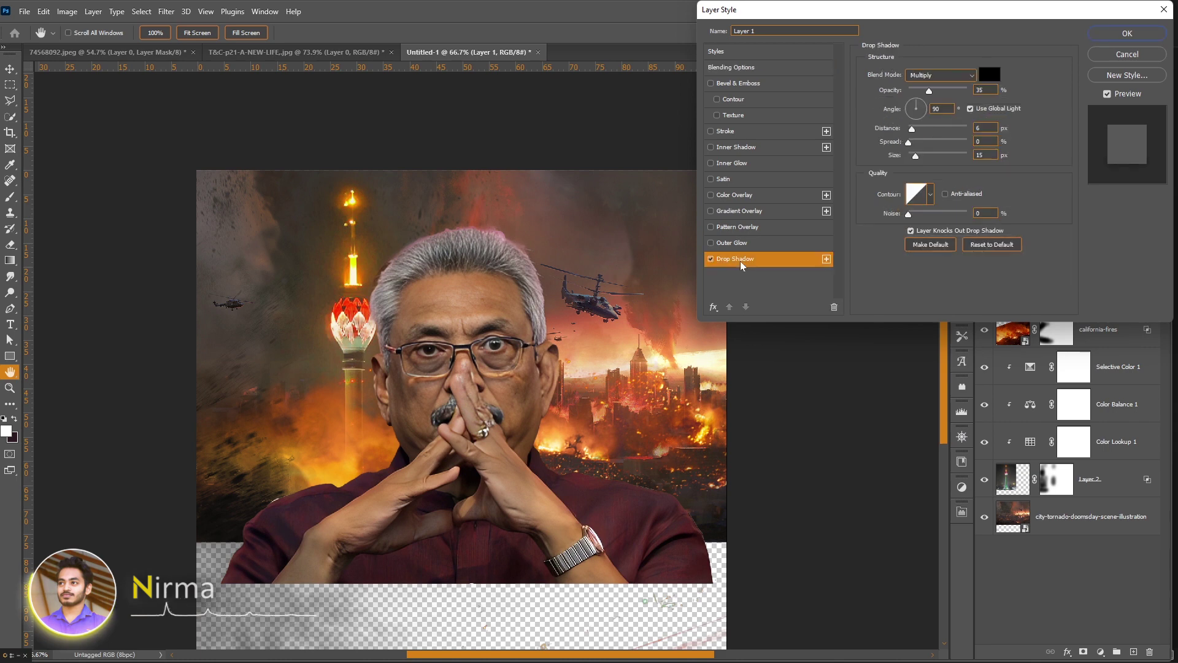
left_click(938, 75)
left_click(920, 77)
left_click_drag(928, 91, 967, 91)
left_click(939, 75)
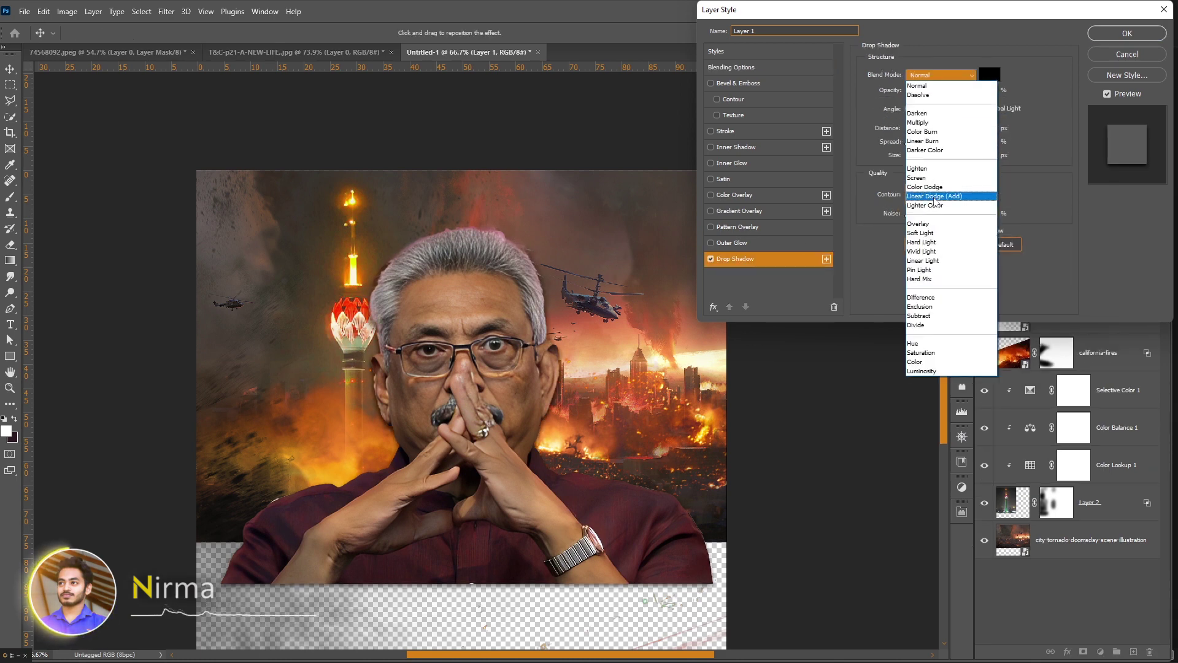
left_click(938, 192)
Make the drop shadow orange with 13% spread and 117 px size.
left_click(989, 74)
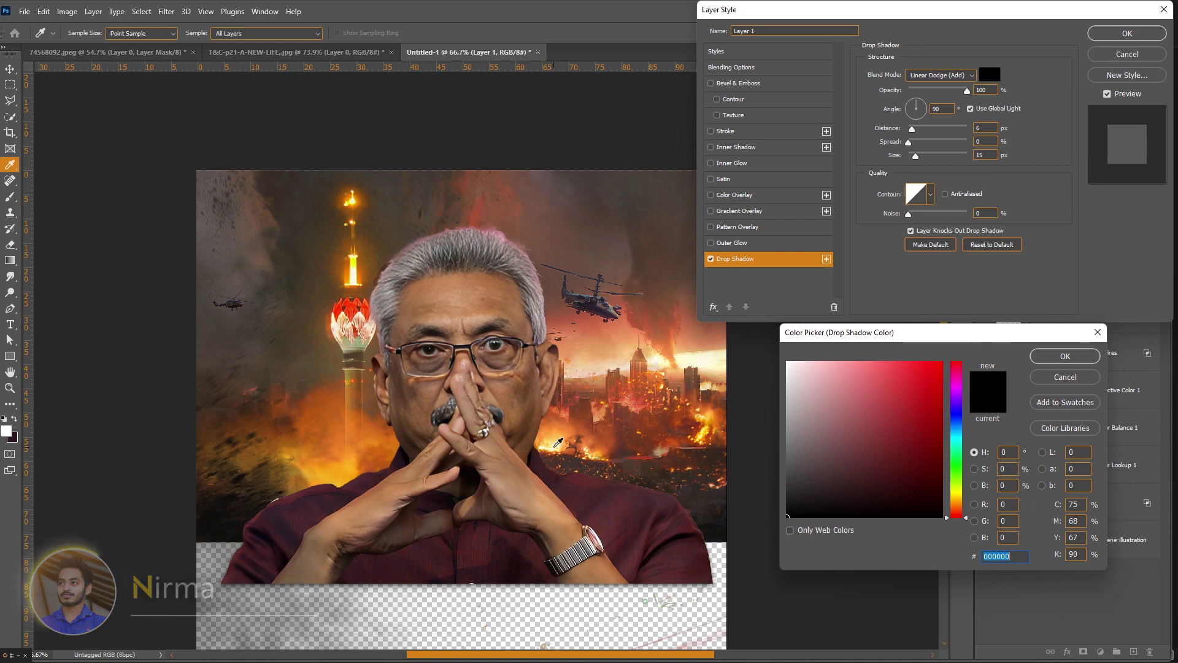
type("ffd700")
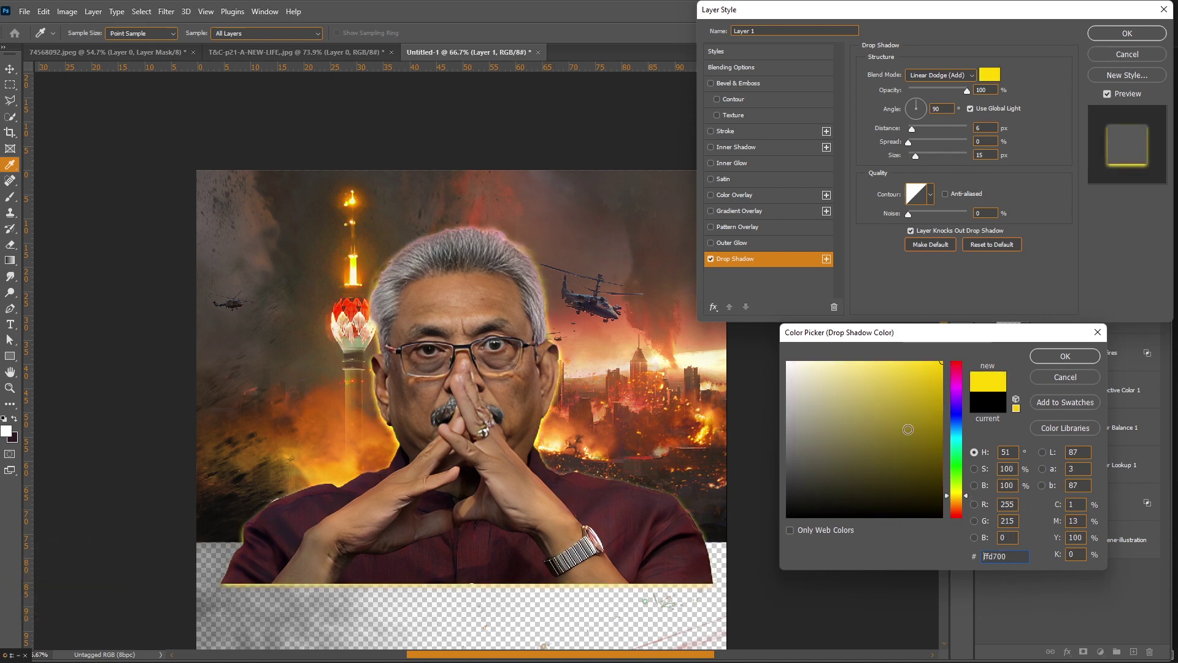
left_click(958, 507)
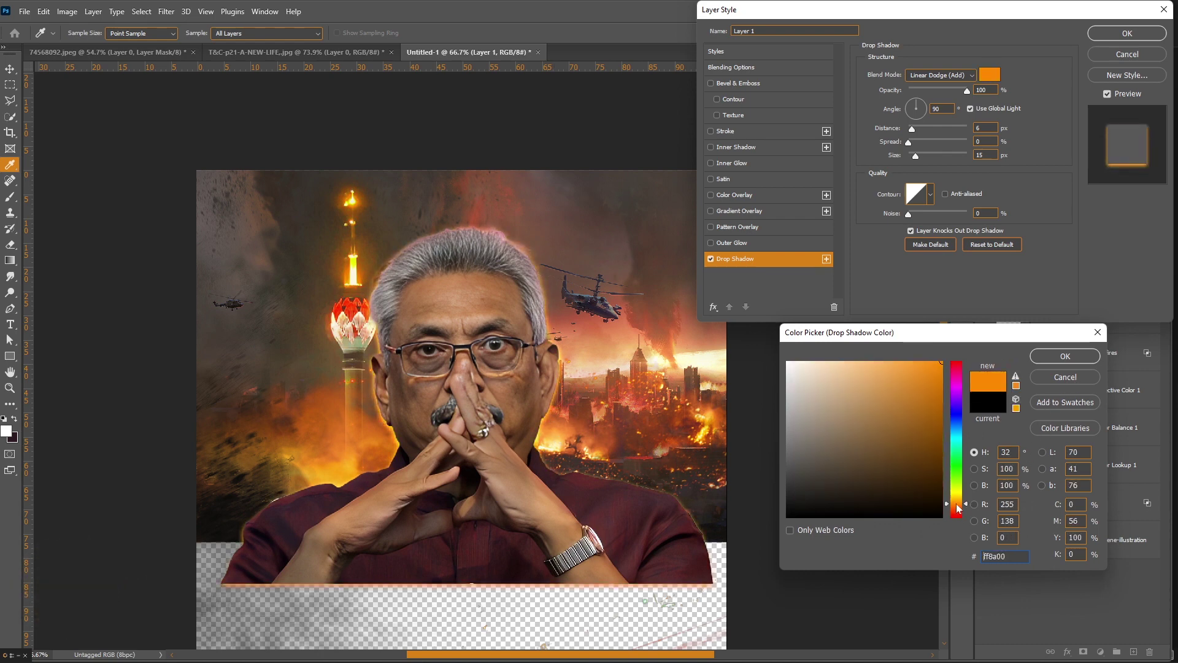
left_click(1050, 362)
left_click_drag(908, 141, 940, 157)
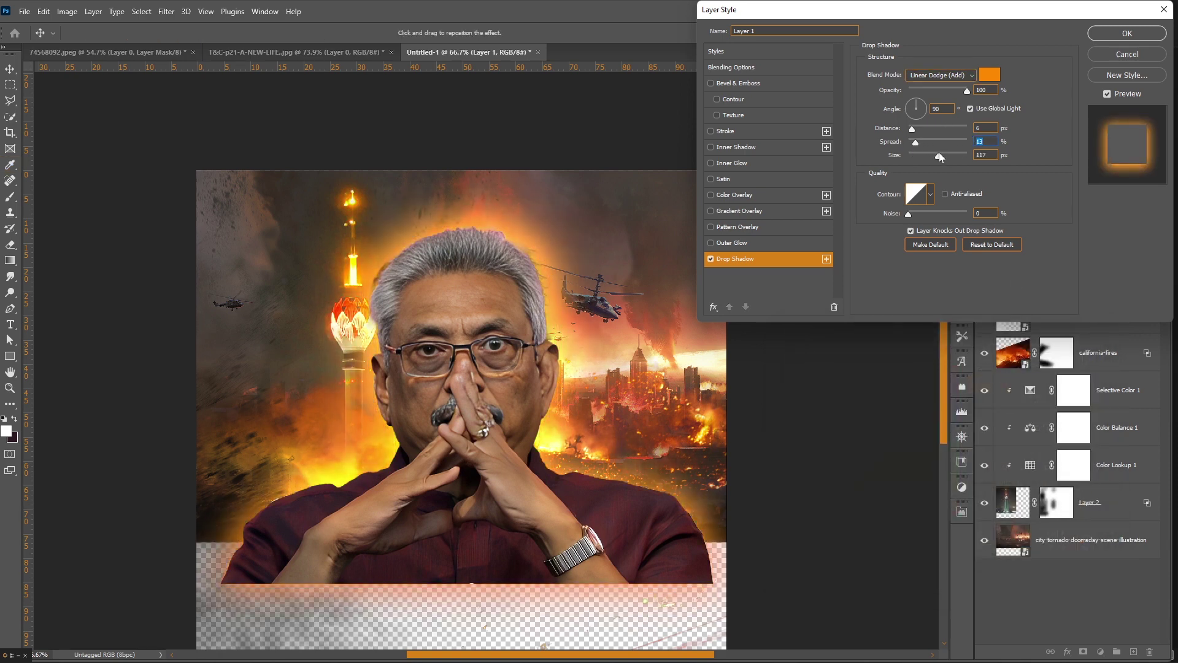
Add a Linear Dodge (Add) inner shadow at 50% opacity, 15% choke and 62 px size.
left_click(748, 147)
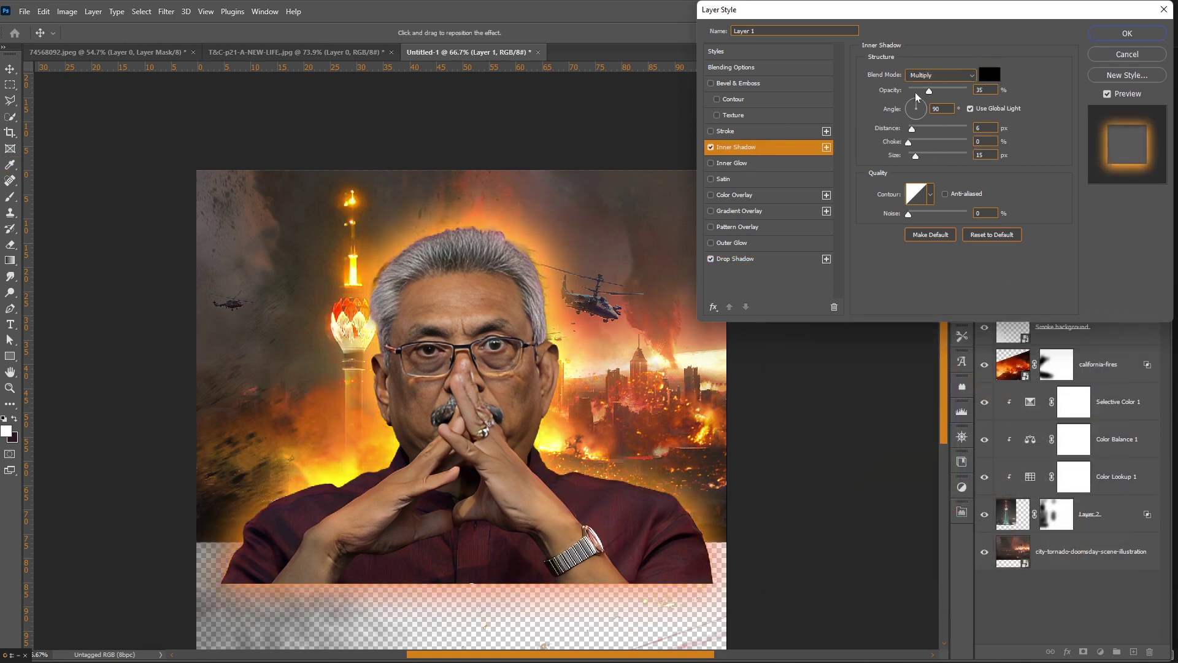
left_click(963, 76)
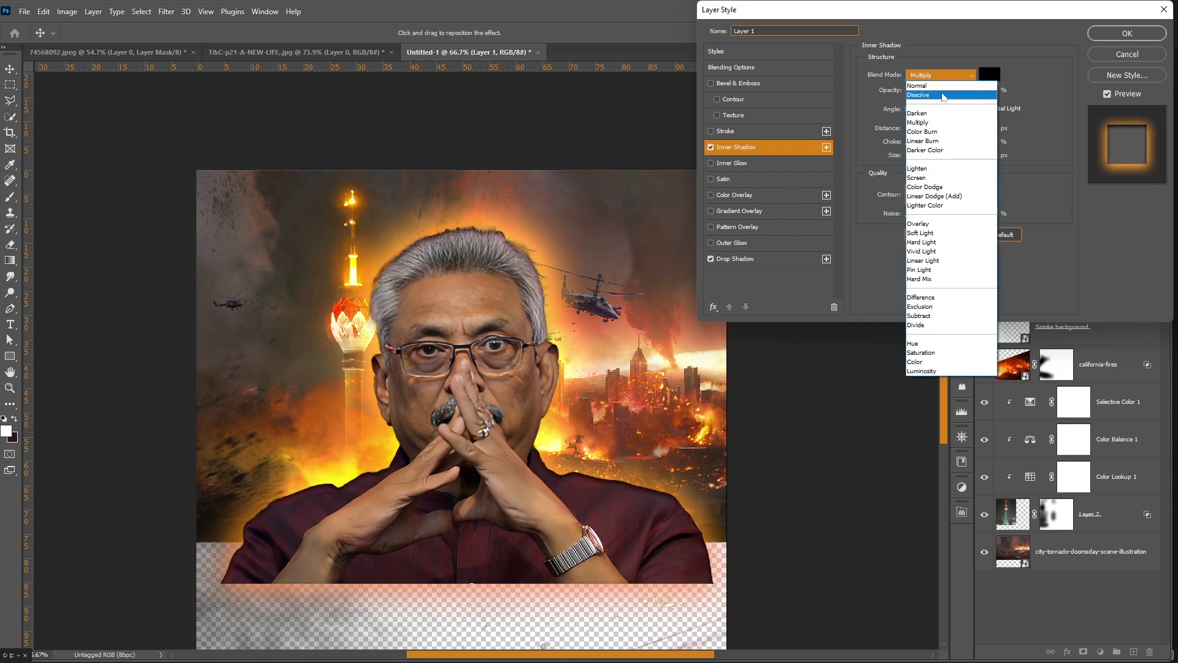
left_click(939, 197)
left_click(989, 74)
left_click(787, 362)
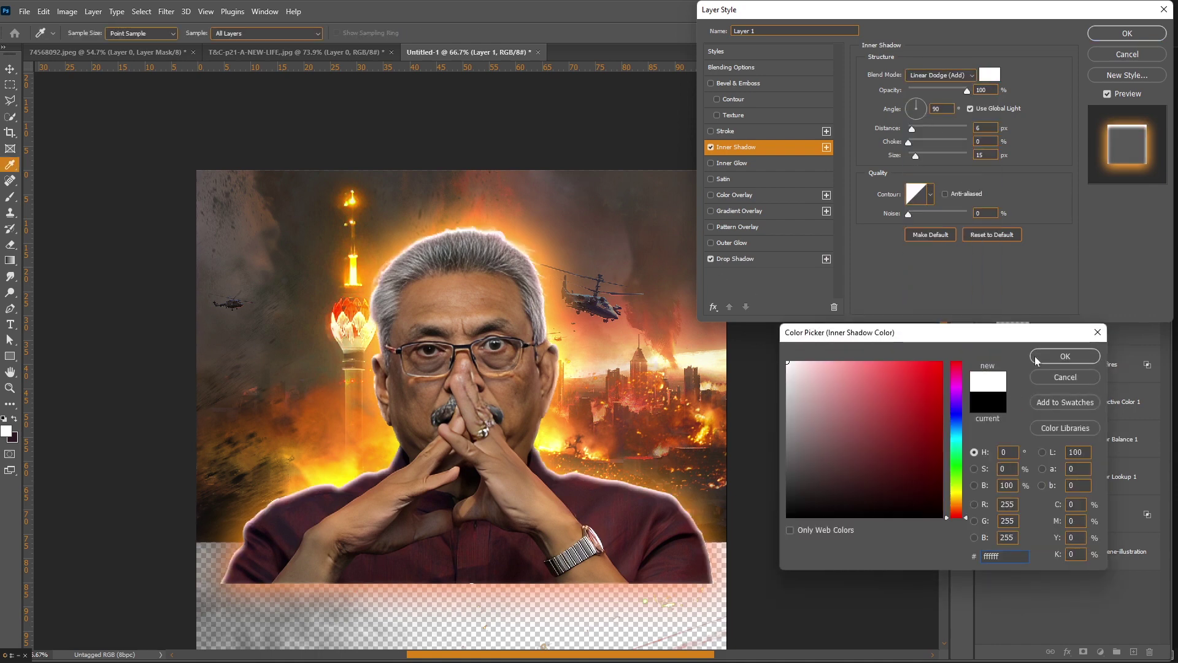
left_click(1056, 362)
mouse_move(909, 141)
left_mouse_down()
mouse_move(929, 143)
mouse_move(915, 140)
mouse_move(935, 156)
mouse_move(917, 143)
mouse_move(922, 157)
left_mouse_up()
left_click(939, 92)
left_click(937, 91)
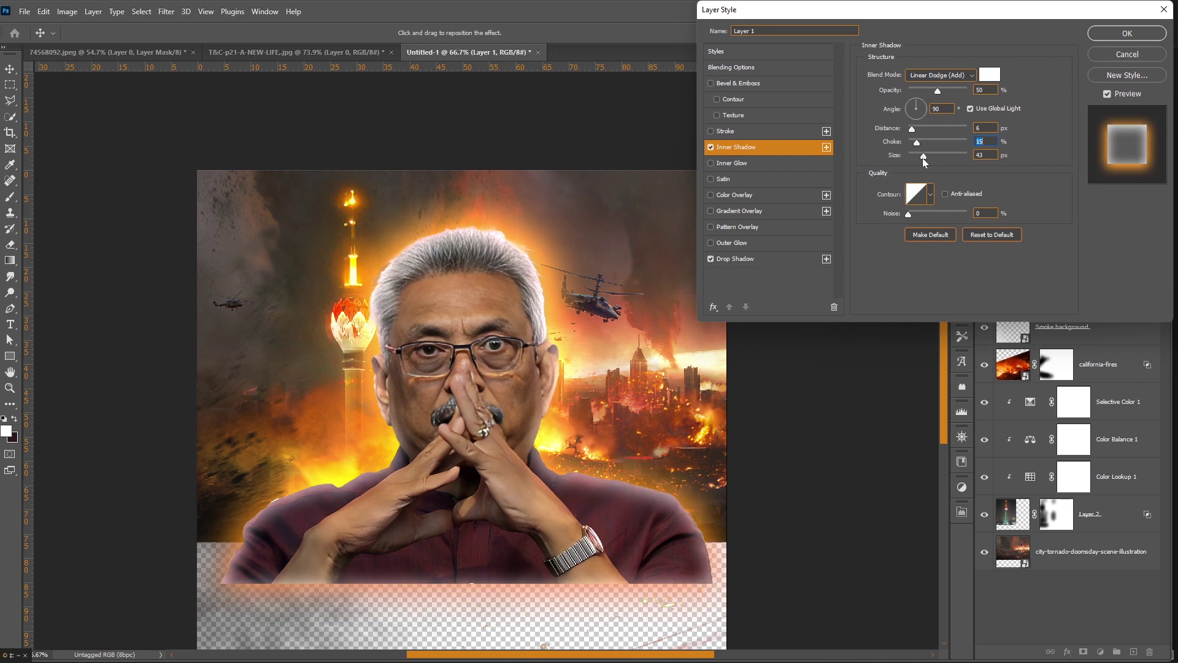
Recolour the inner shadow to orange ff8a00 and add a second inner shadow.
left_click(989, 74)
left_click(942, 362)
mouse_move(957, 516)
left_mouse_down()
mouse_move(961, 498)
mouse_move(955, 508)
left_mouse_up()
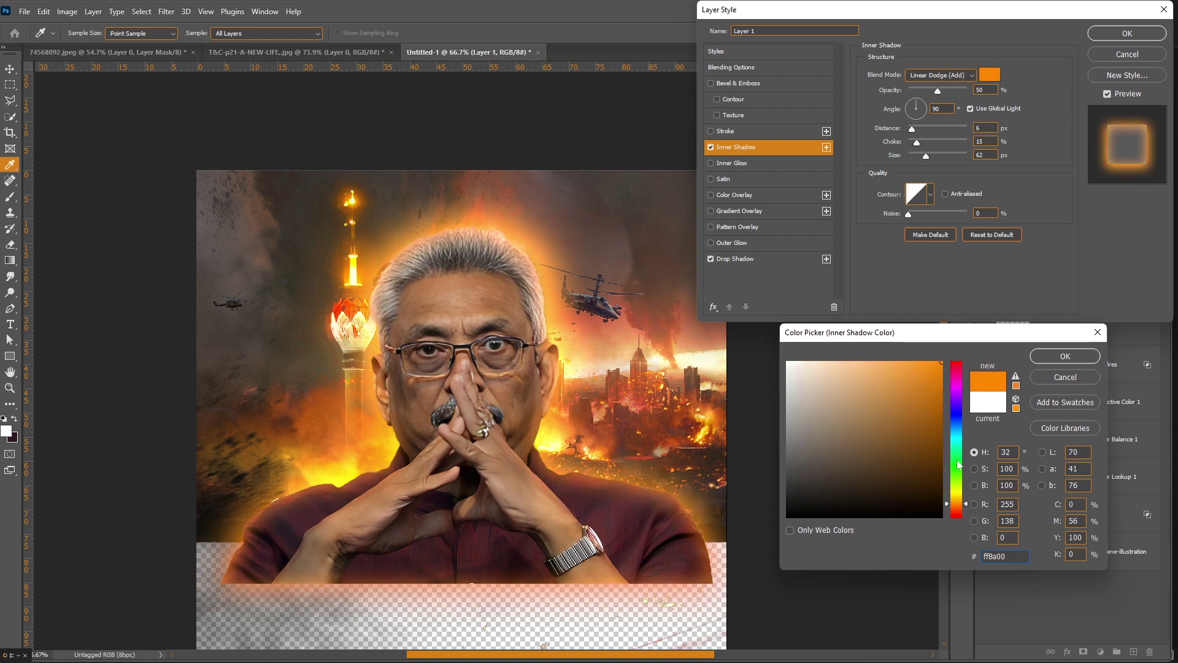
left_click(1065, 356)
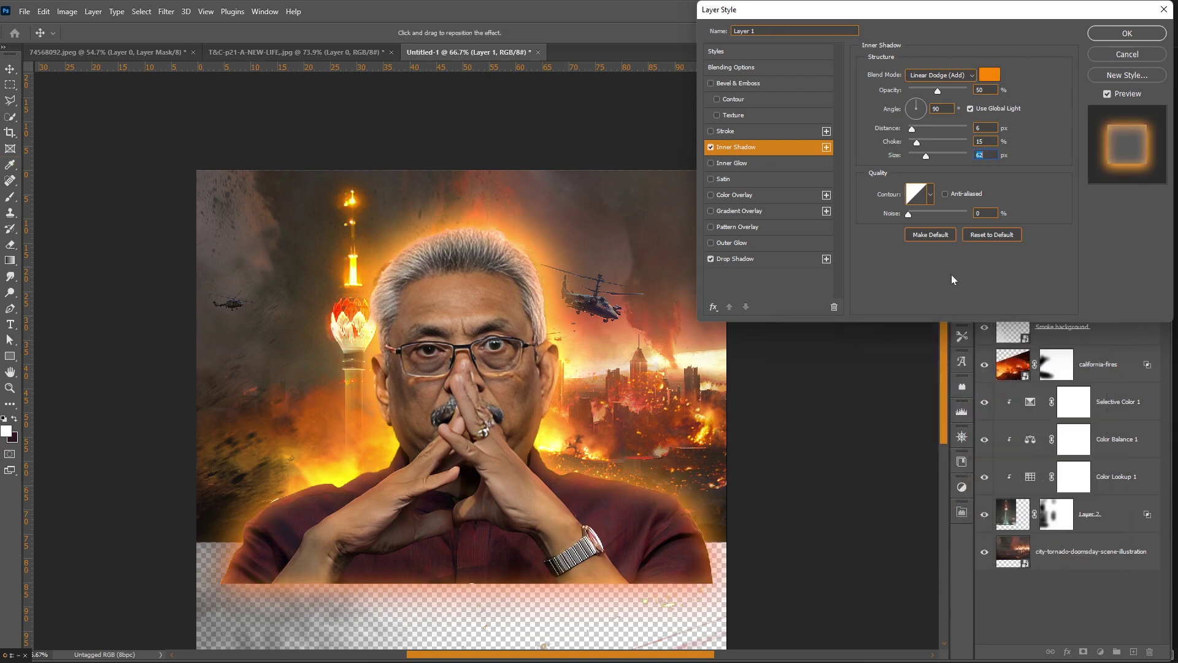
left_click(826, 147)
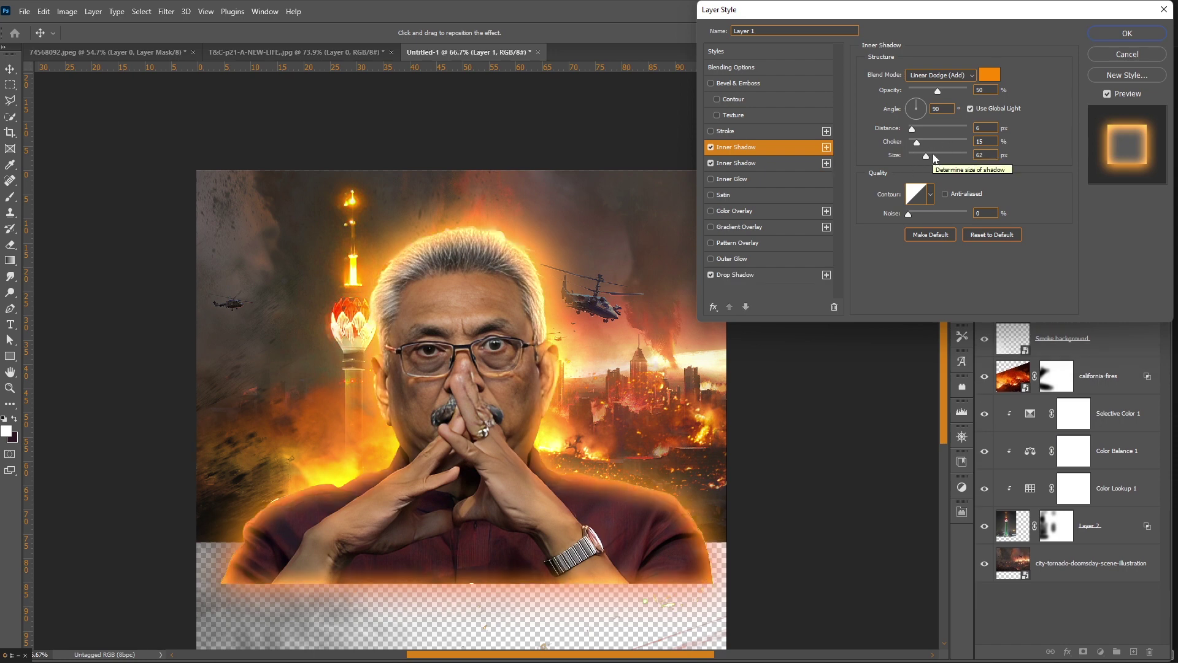
Make the second inner shadow white and tune its size, choke and opacity.
mouse_move(917, 159)
left_mouse_down()
mouse_move(933, 158)
mouse_move(917, 146)
left_mouse_up()
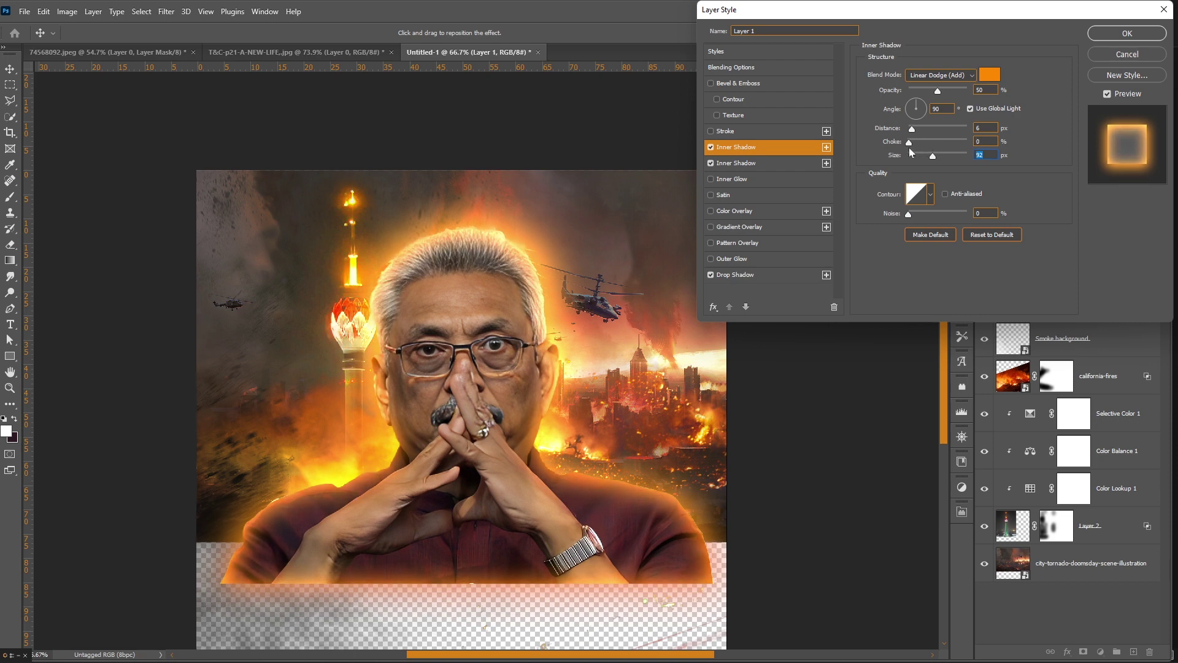
left_click_drag(938, 91, 972, 93)
mouse_move(919, 142)
left_mouse_down()
mouse_move(920, 158)
mouse_move(912, 143)
left_mouse_up()
type("32")
left_click(989, 74)
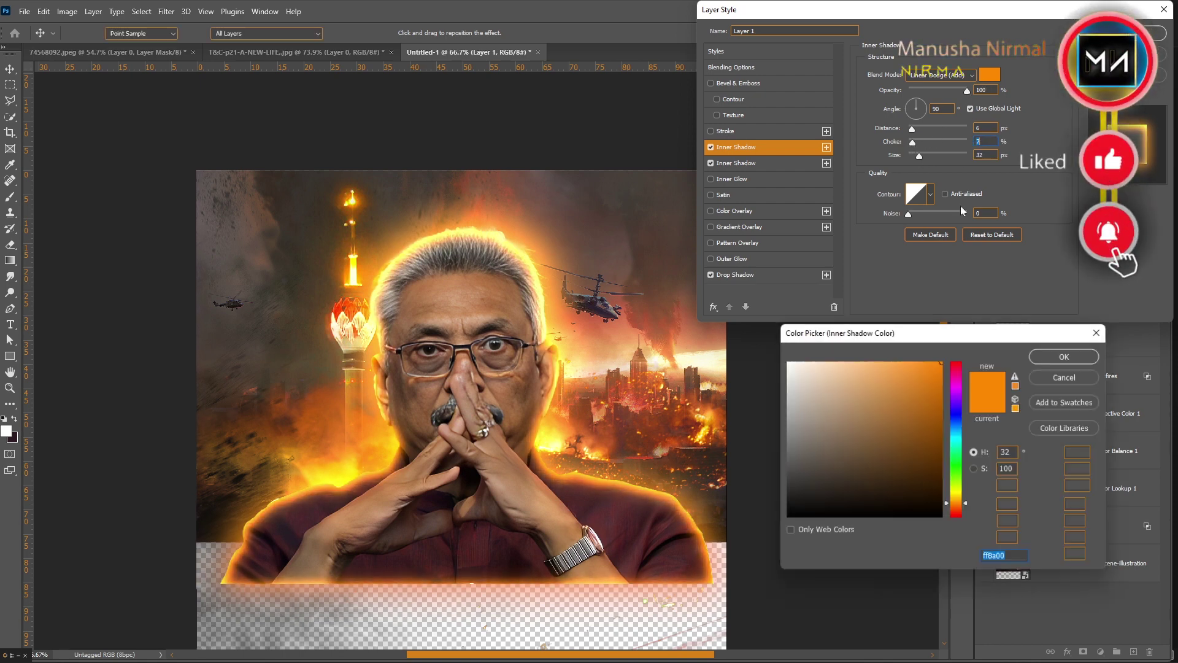
left_click(787, 362)
left_click(1042, 356)
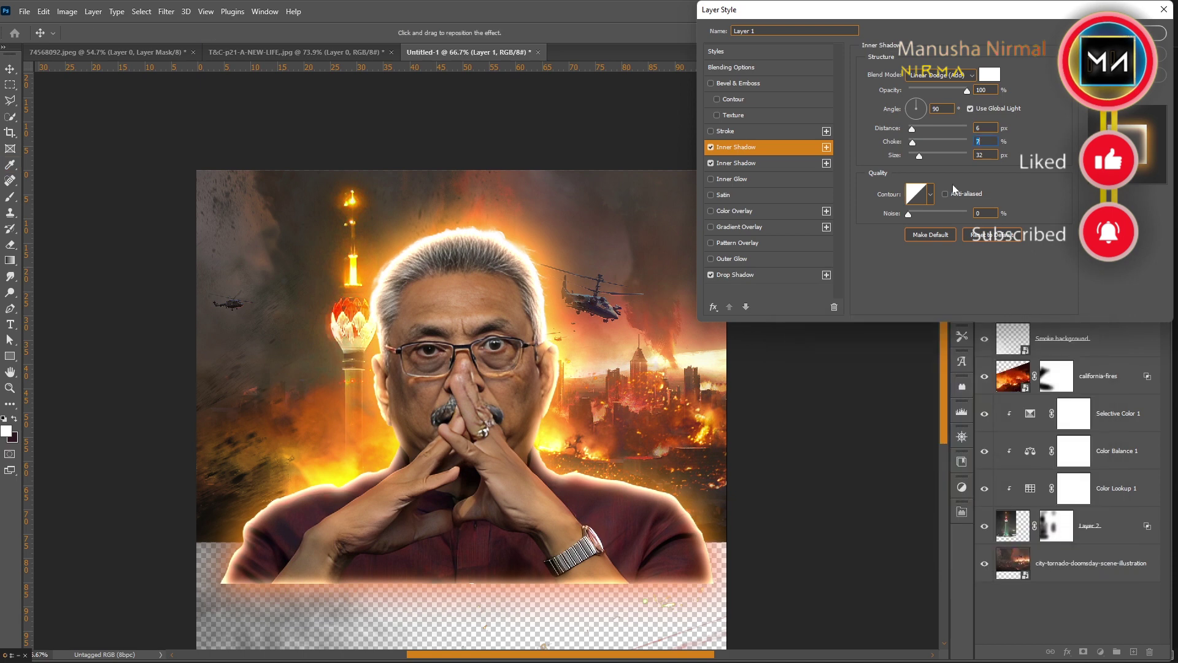
left_click_drag(919, 155, 922, 155)
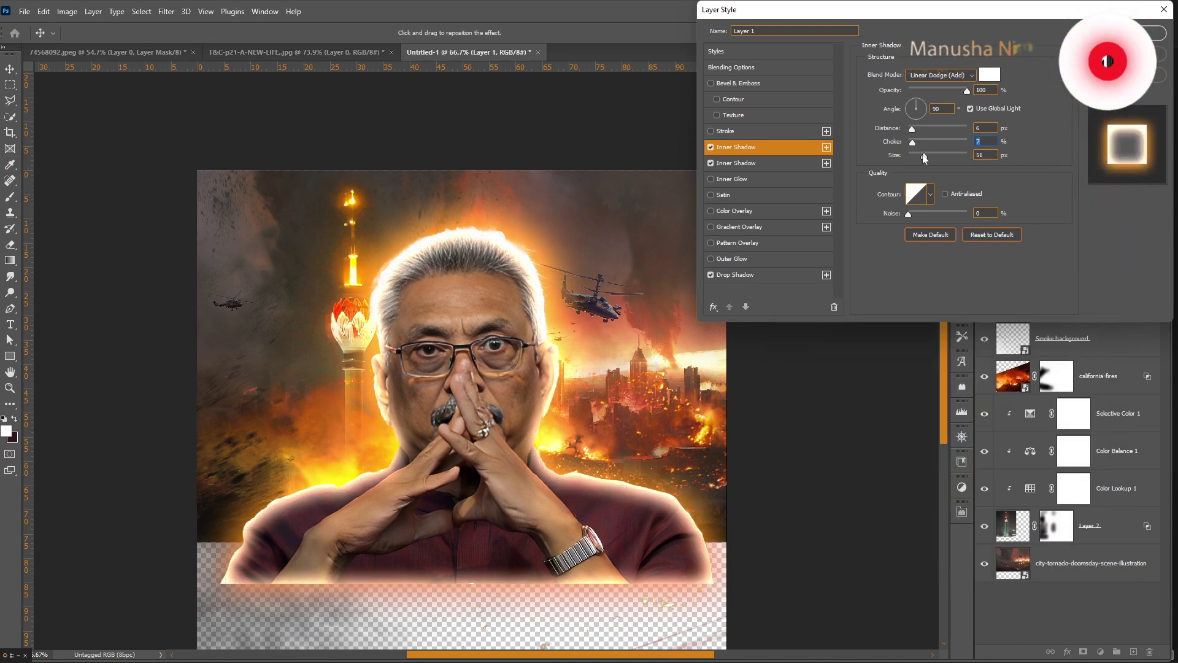
mouse_move(955, 95)
left_mouse_down()
mouse_move(945, 94)
mouse_move(963, 96)
left_mouse_up()
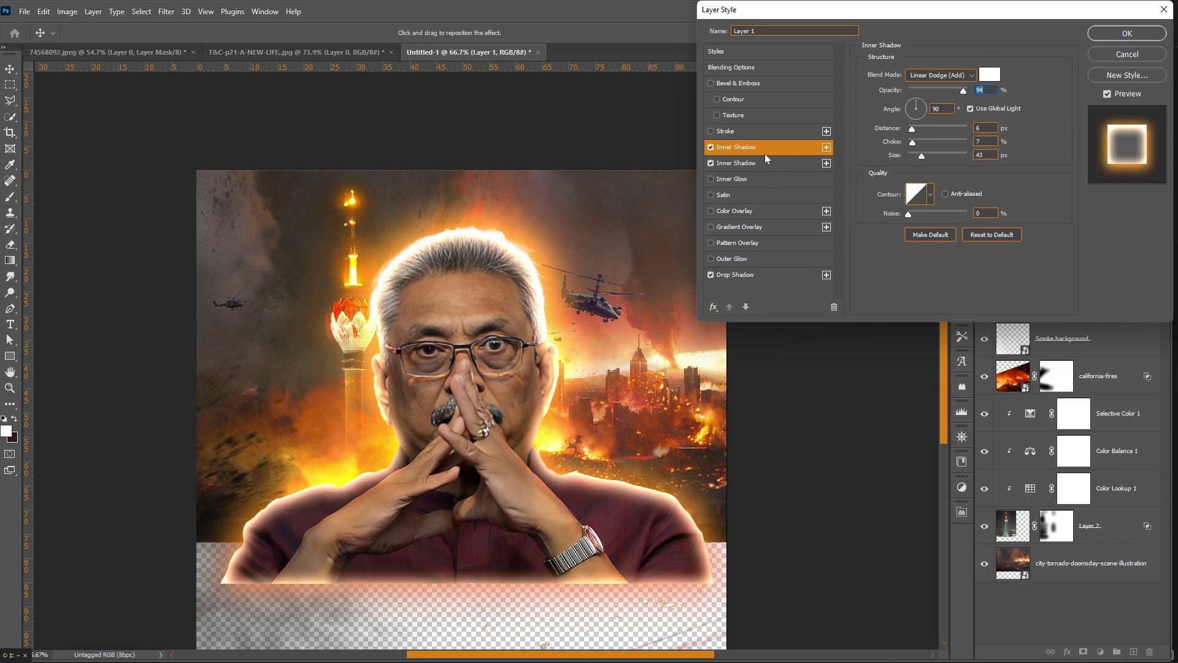
Add a second red drop shadow at 147 px size and apply the layer style.
left_click(754, 279)
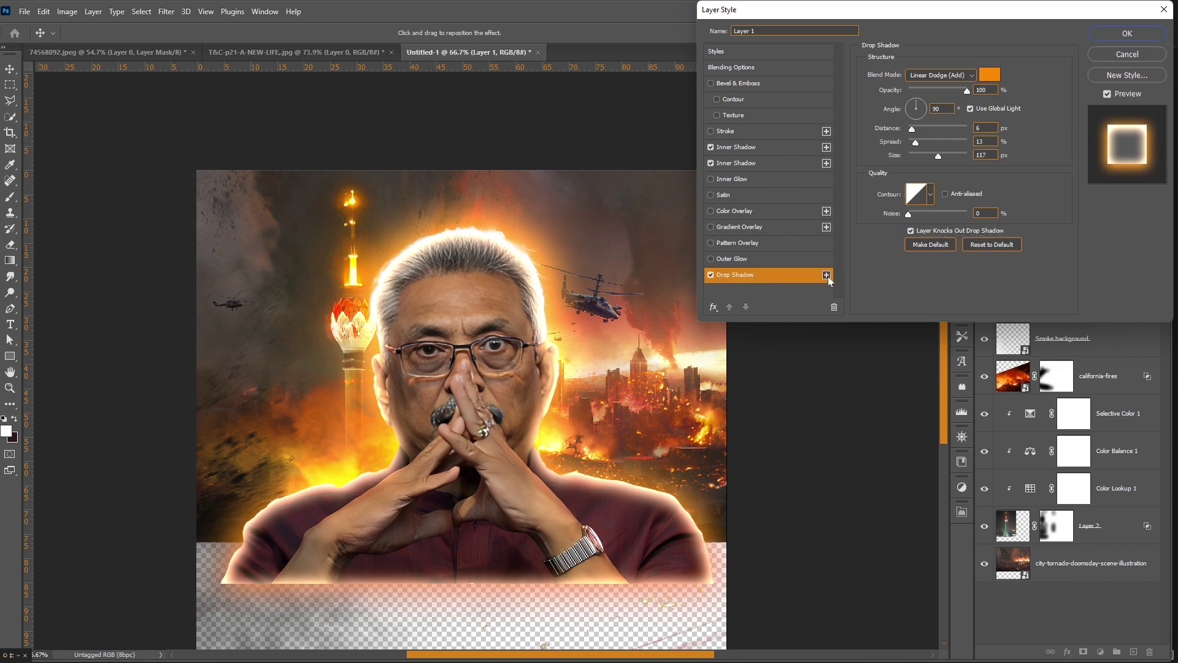
left_click(827, 275)
left_click(986, 75)
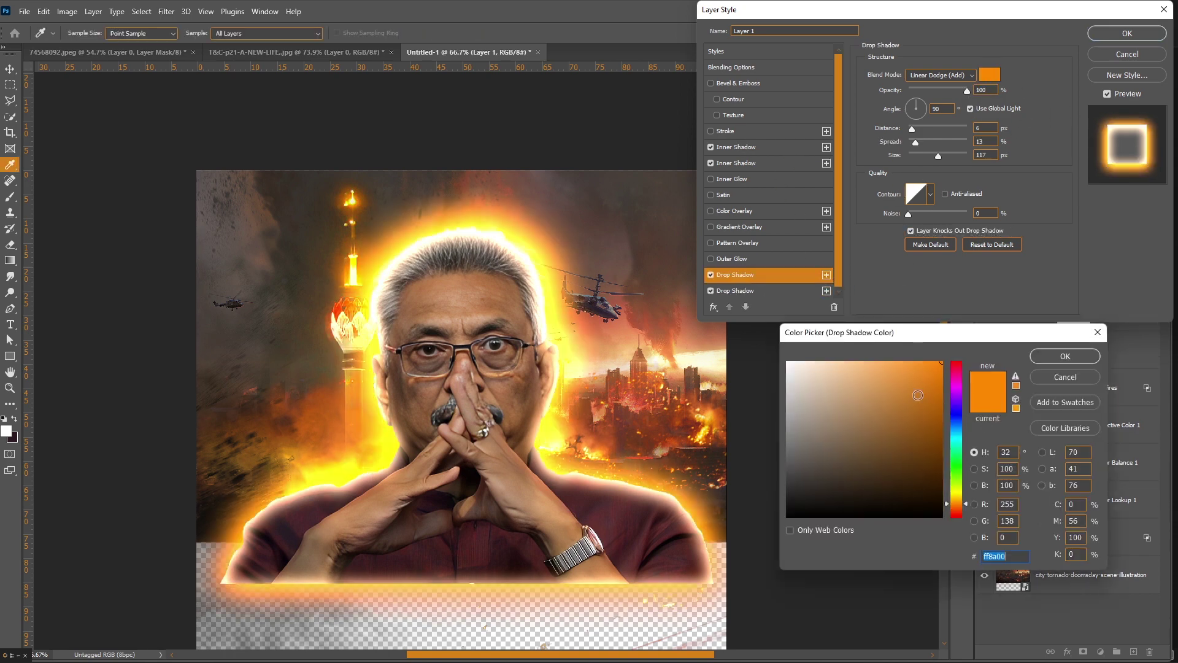
left_click(960, 376)
left_click(1065, 355)
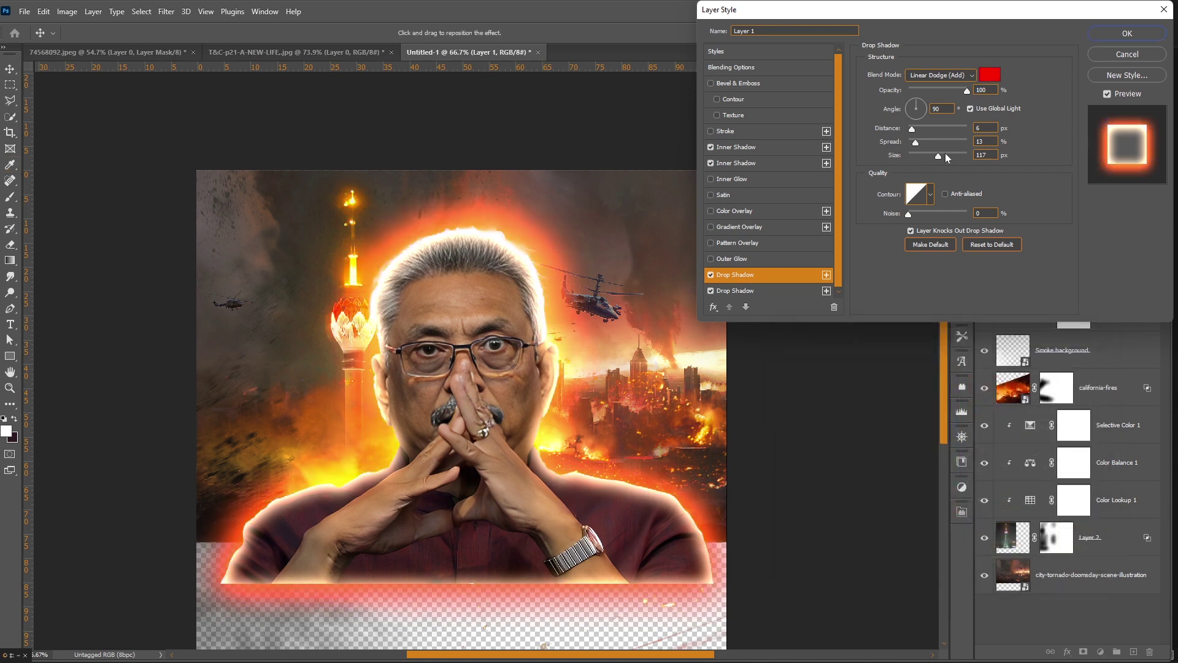
left_click_drag(937, 157, 948, 154)
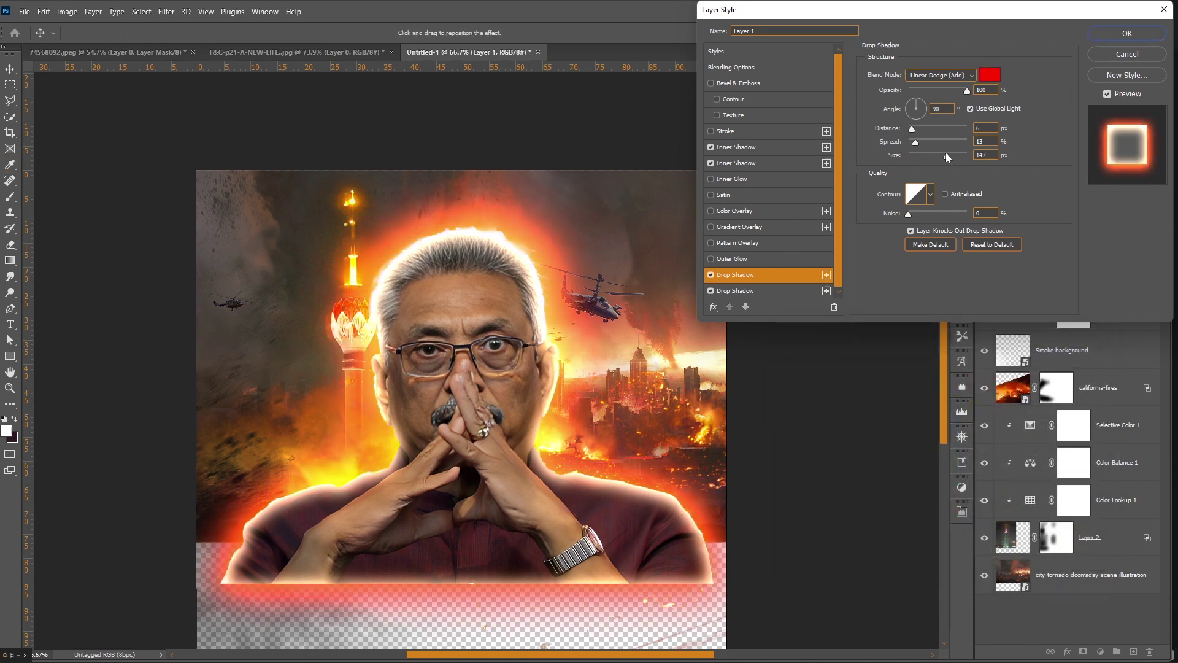
key("Return")
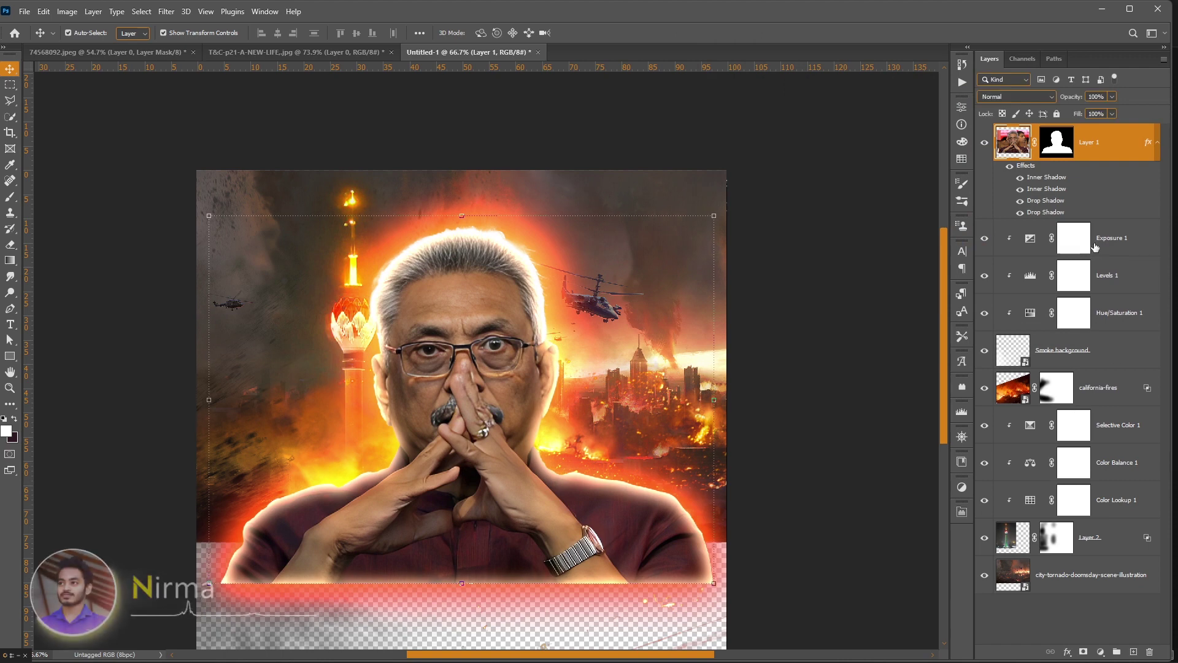
Split the man's layer effects into separate layers and hide them.
right_click(1043, 197)
left_click(1080, 397)
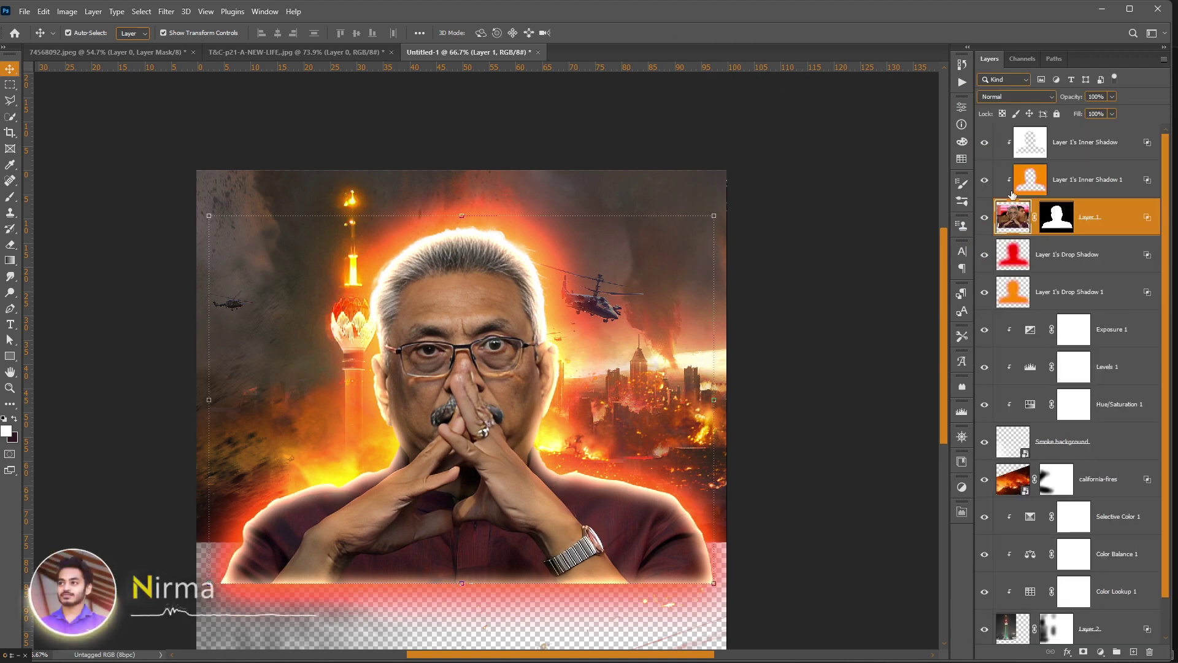
left_click_drag(984, 142, 986, 292)
Mask the orange Drop Shadow 1 glow off the bottom, right of the head and shoulder.
left_click(1023, 291)
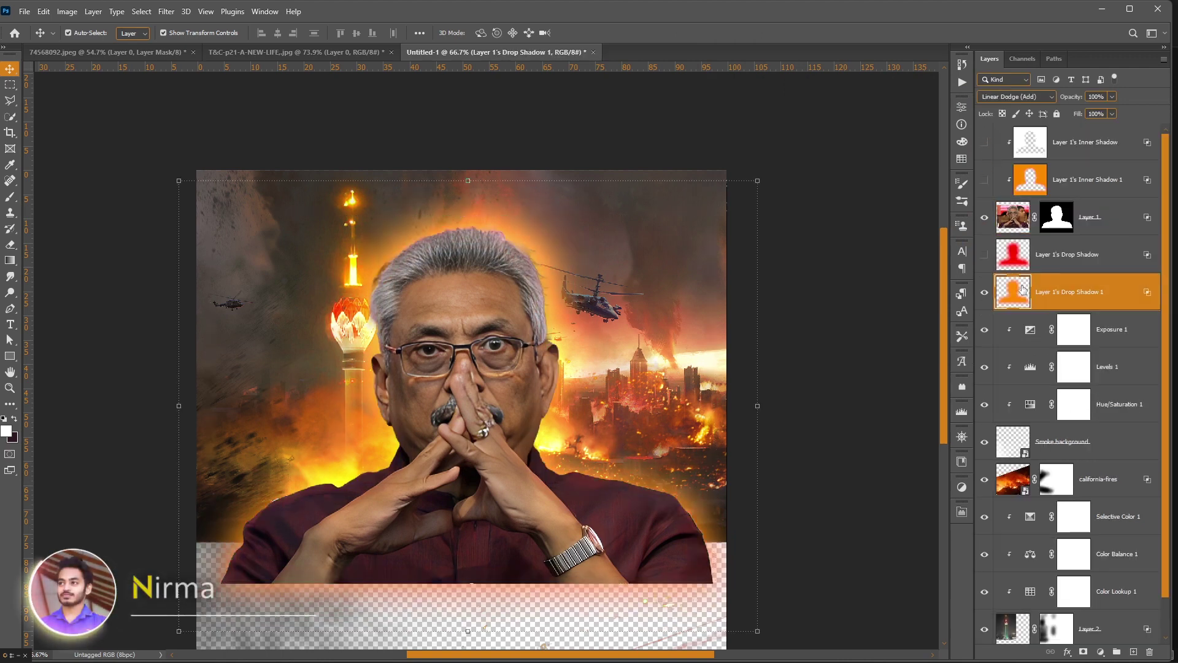
left_click(1085, 652)
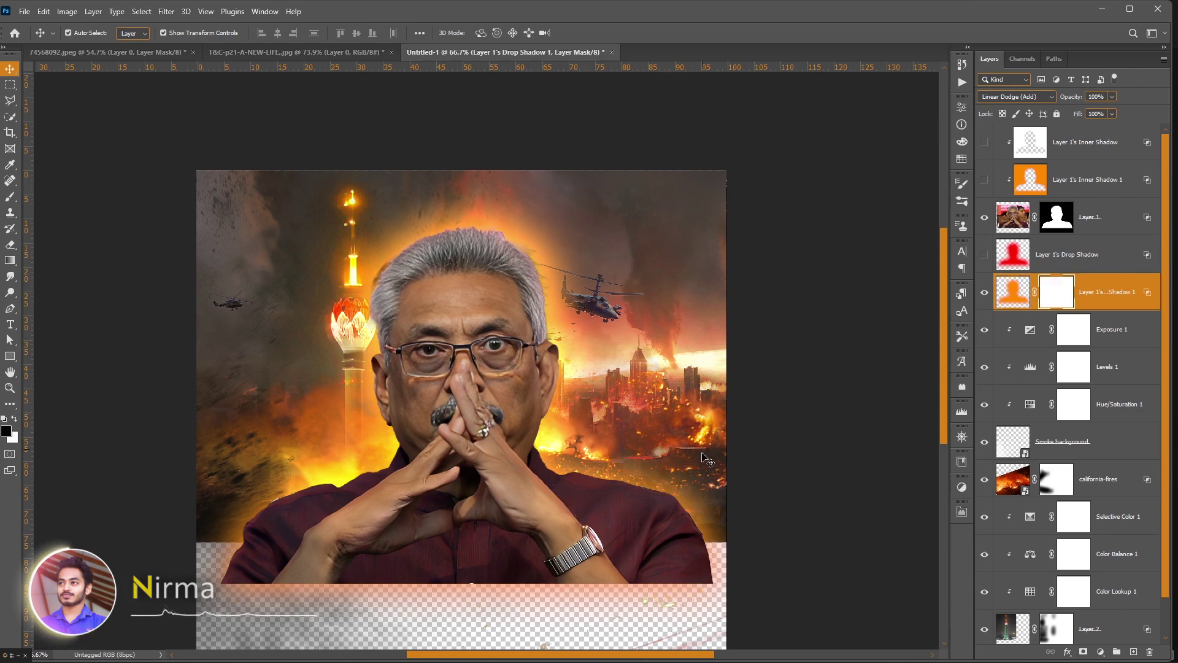
key("b")
left_click_drag(355, 599, 718, 571)
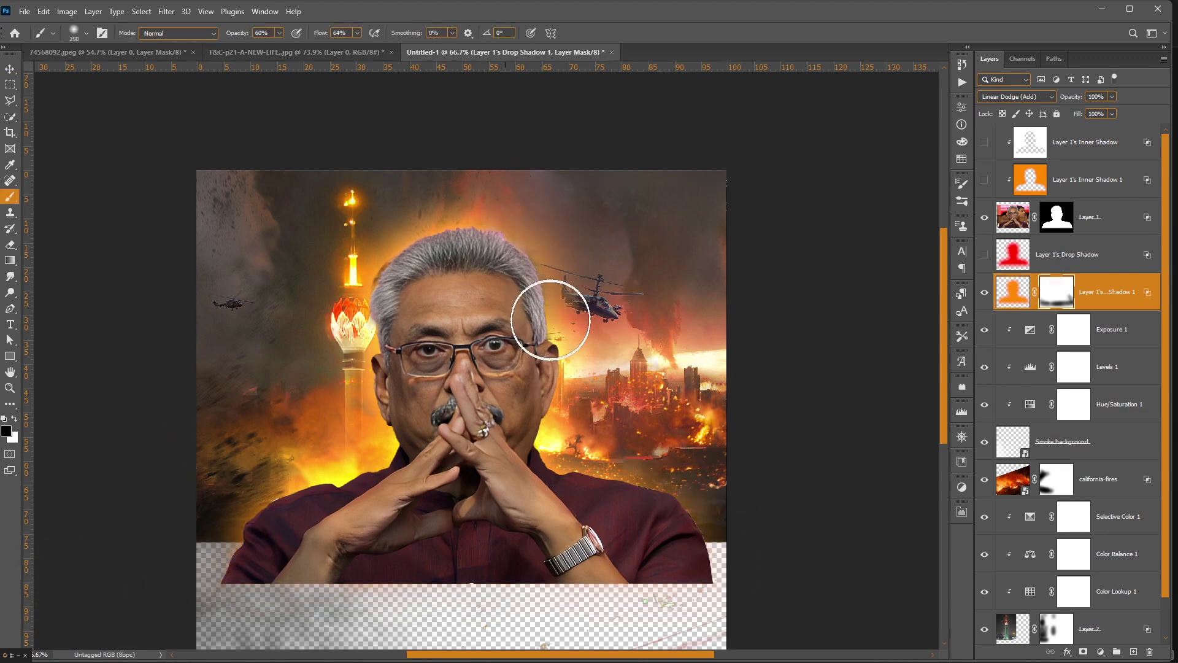
left_click_drag(744, 499, 526, 223)
left_click_drag(736, 499, 561, 457)
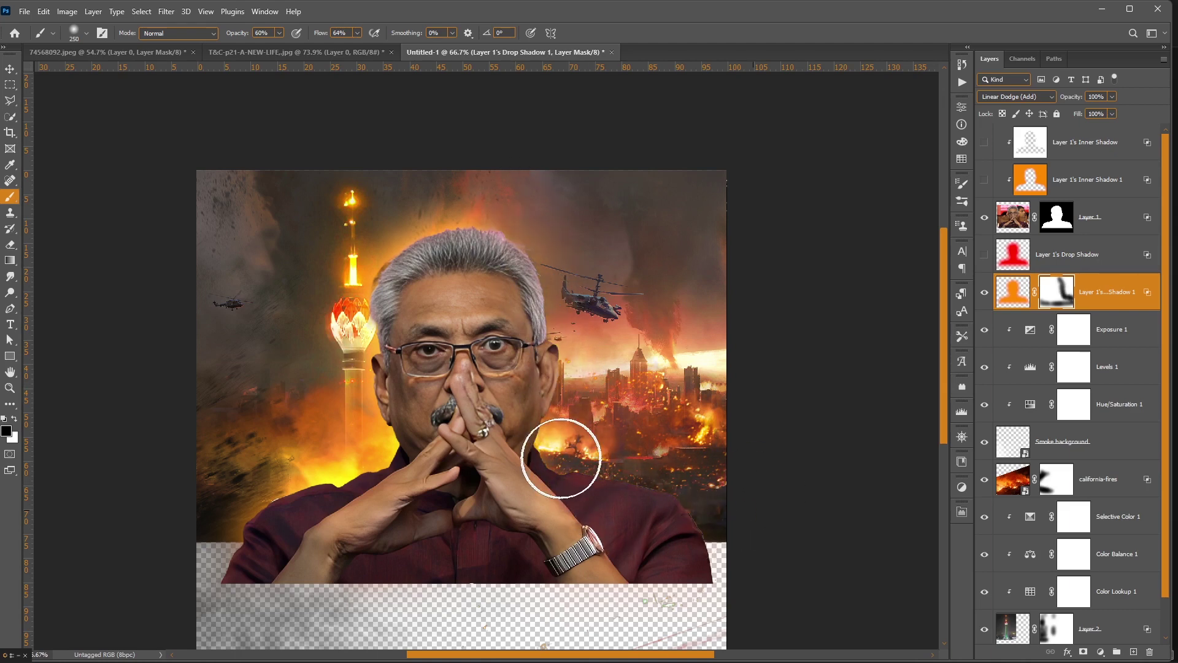
left_click_drag(690, 532, 605, 486)
Mask the red drop shadow off the bottom and tower, lowering it to 78% opacity.
left_click(1020, 263)
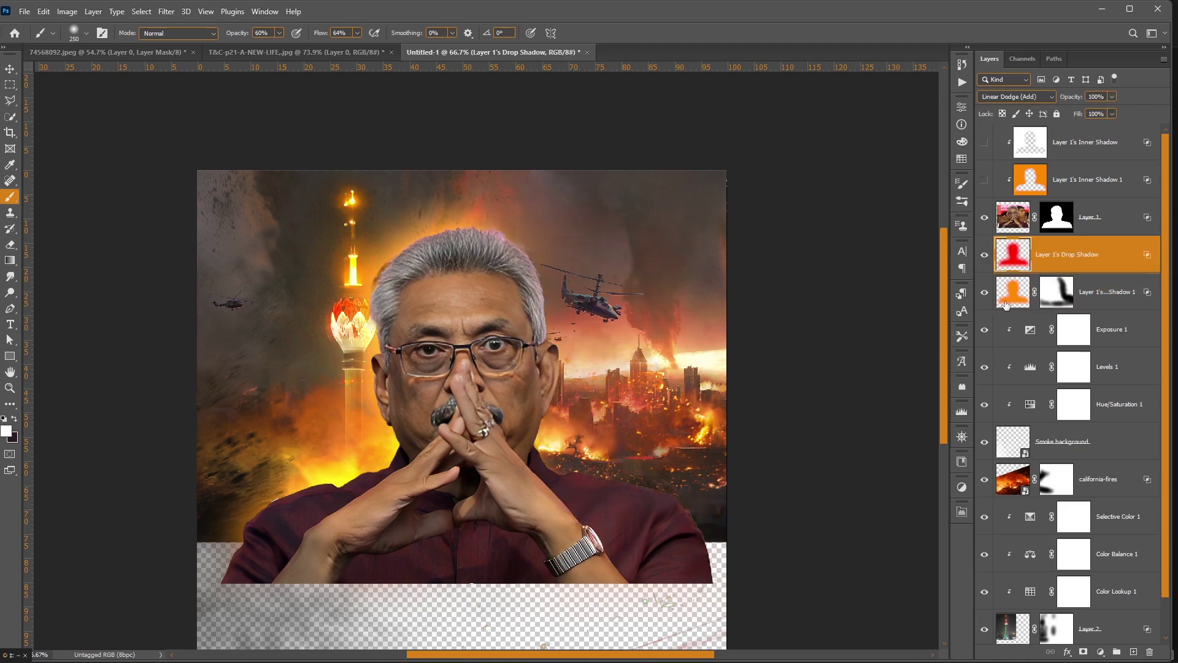
left_click(984, 254)
left_click(1083, 651)
mouse_move(693, 597)
left_mouse_down()
mouse_move(520, 583)
mouse_move(205, 526)
left_mouse_up()
left_click(359, 273)
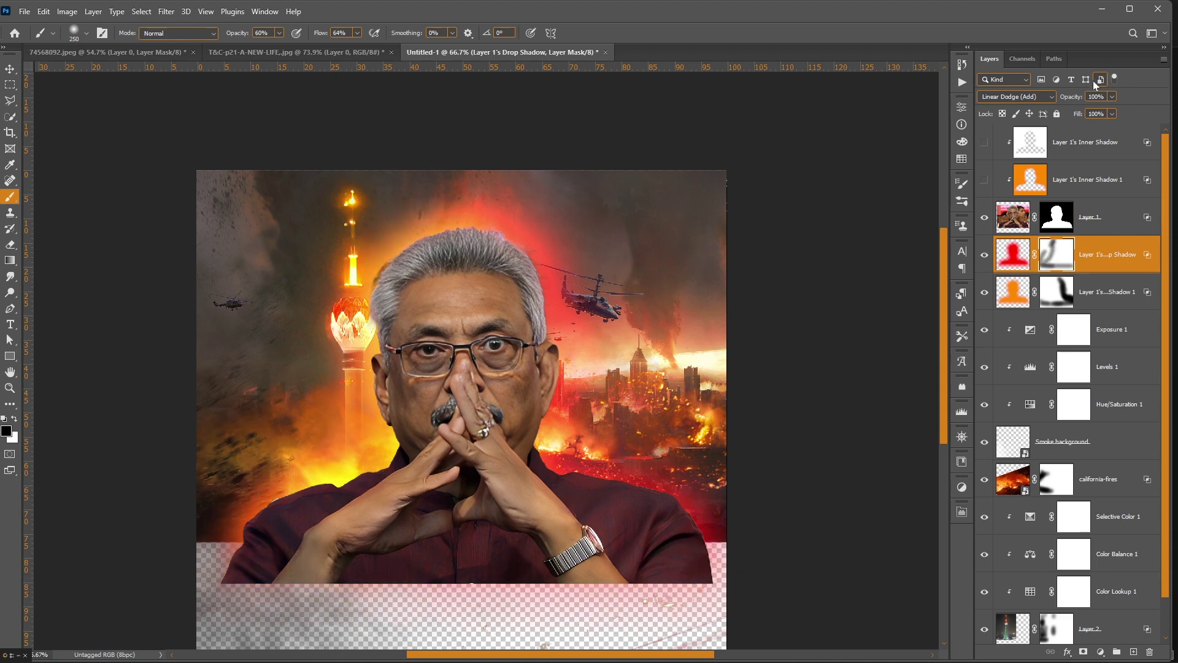
left_click_drag(1056, 99, 1053, 99)
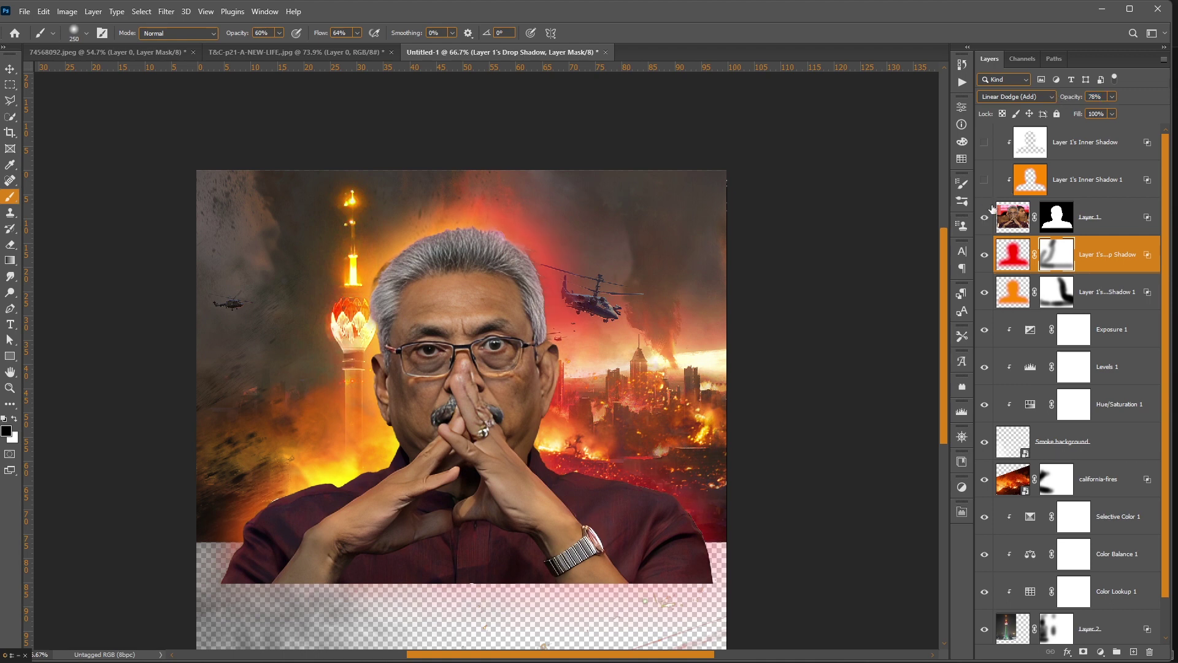
Show Inner Shadow 1 and mask its orange glow away along the bottom edge.
left_click(984, 180)
left_click(1086, 179)
left_click(1083, 652)
key("x")
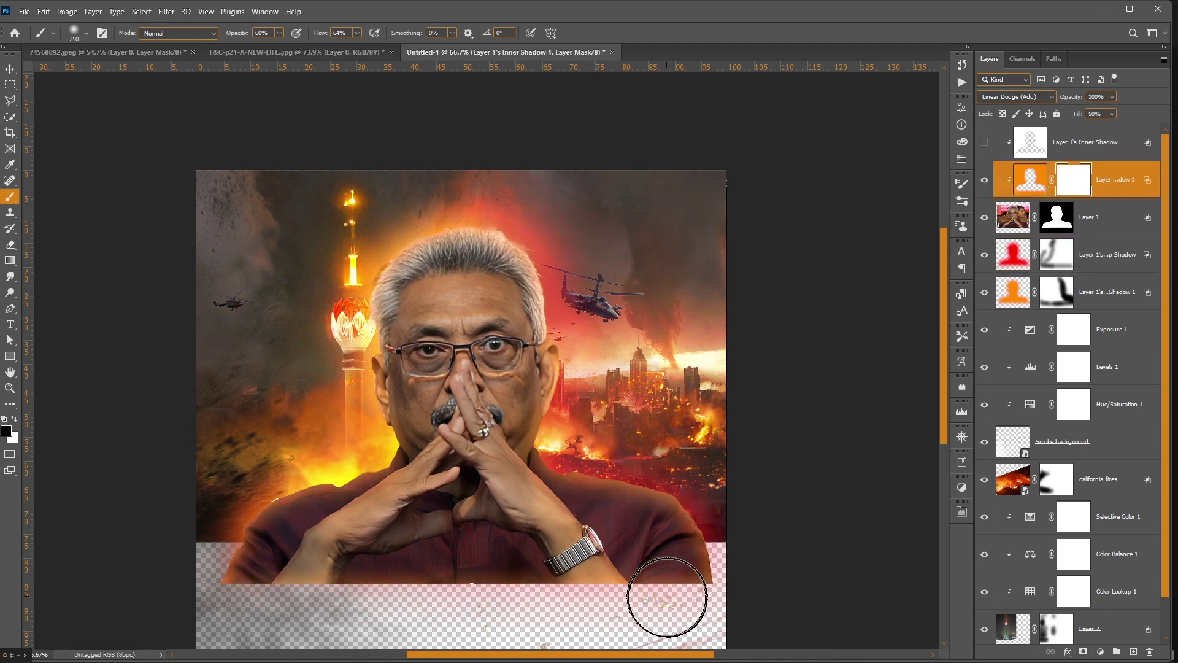
mouse_move(381, 599)
left_mouse_down()
mouse_move(249, 578)
mouse_move(749, 561)
left_mouse_up()
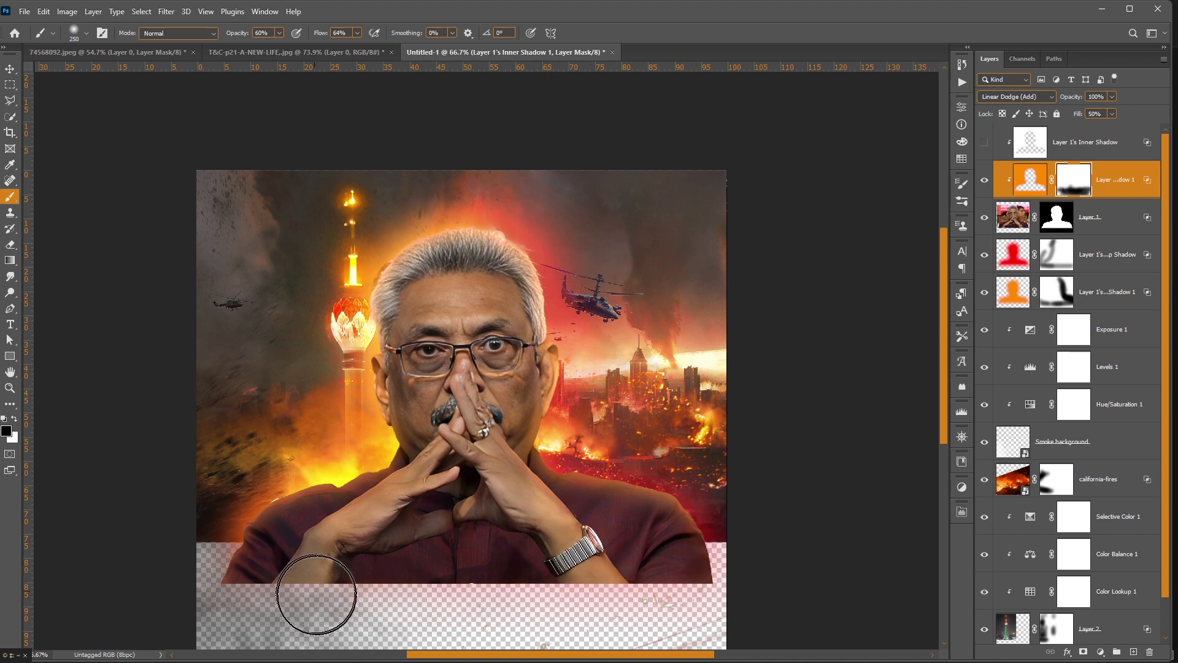
left_click_drag(316, 591, 568, 583)
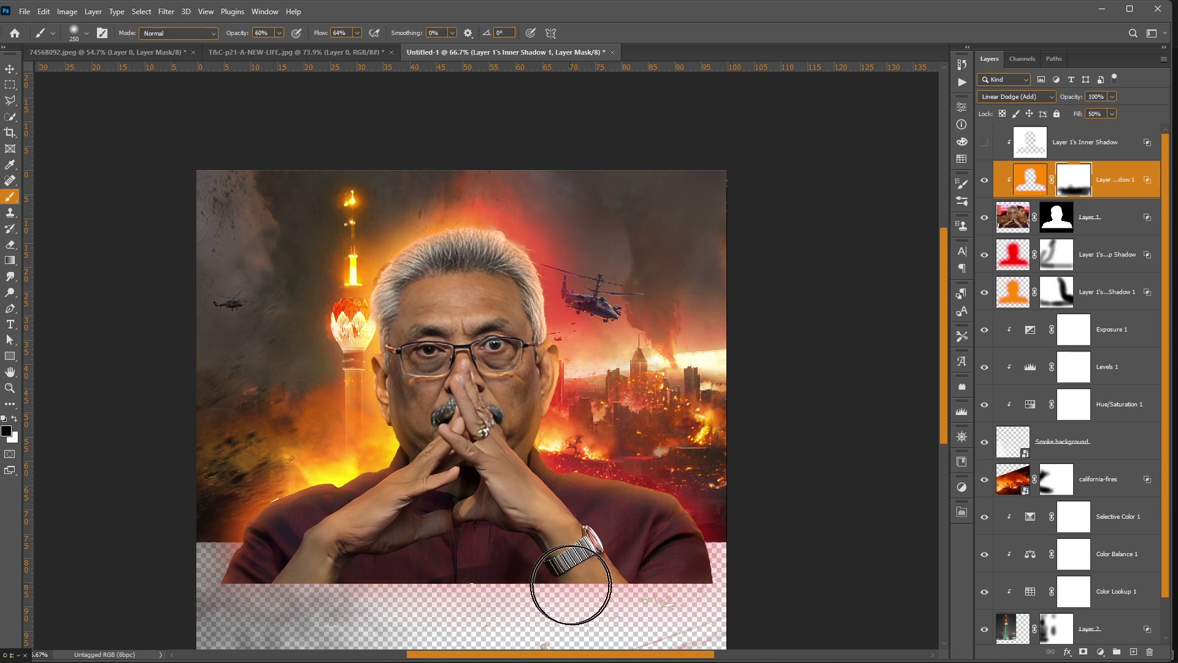
Show Inner Shadow and mask its glow off the head, face, hands, shoulder and bottom.
left_click(985, 152)
left_click(1007, 150)
left_click(1082, 654)
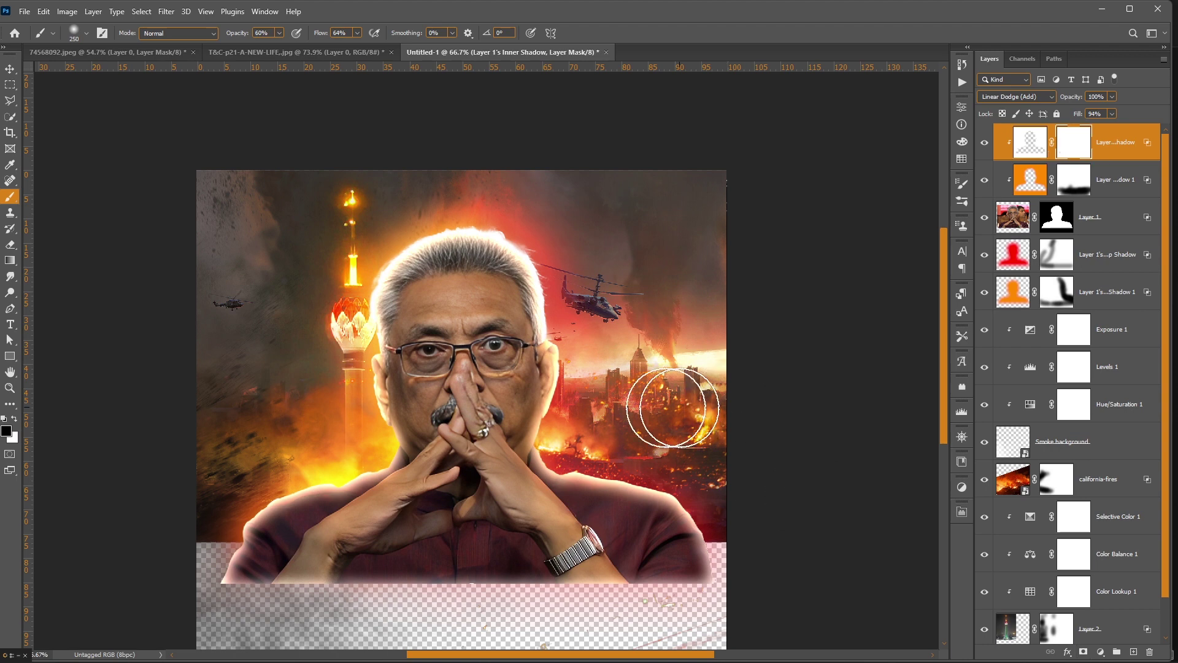
left_click_drag(421, 263, 460, 223)
mouse_move(372, 268)
left_mouse_down()
mouse_move(521, 189)
mouse_move(552, 307)
mouse_move(539, 197)
left_mouse_up()
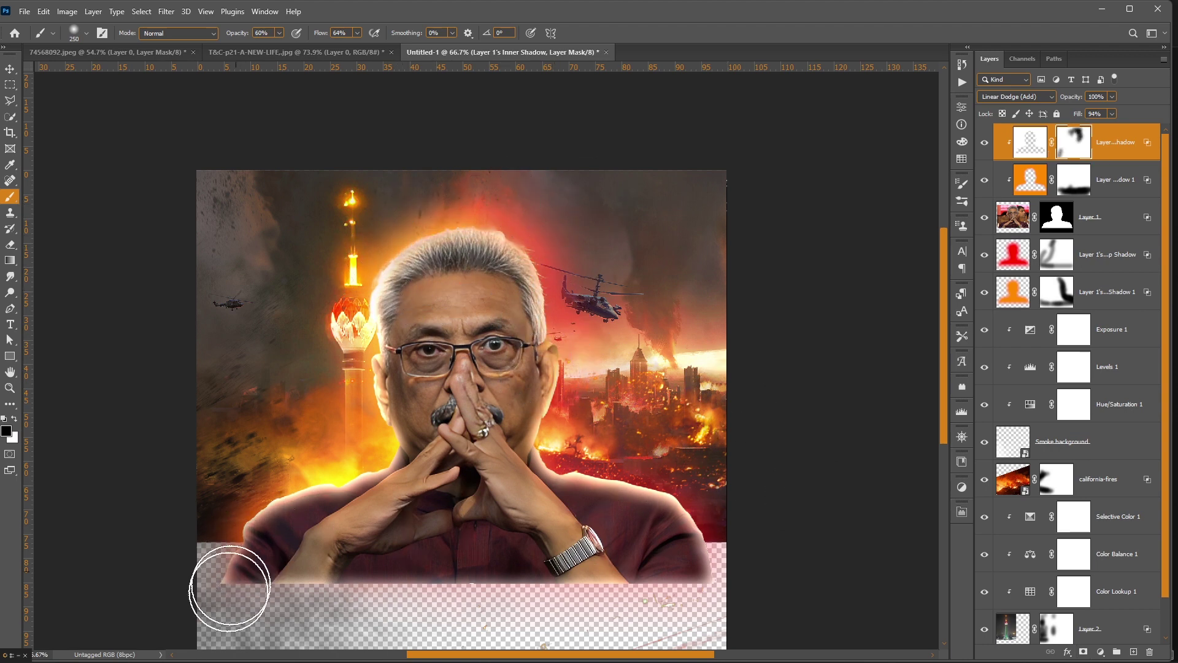
mouse_move(229, 584)
left_mouse_down()
mouse_move(672, 525)
mouse_move(741, 579)
left_mouse_up()
mouse_move(428, 542)
left_mouse_down()
mouse_move(229, 566)
mouse_move(298, 500)
left_mouse_up()
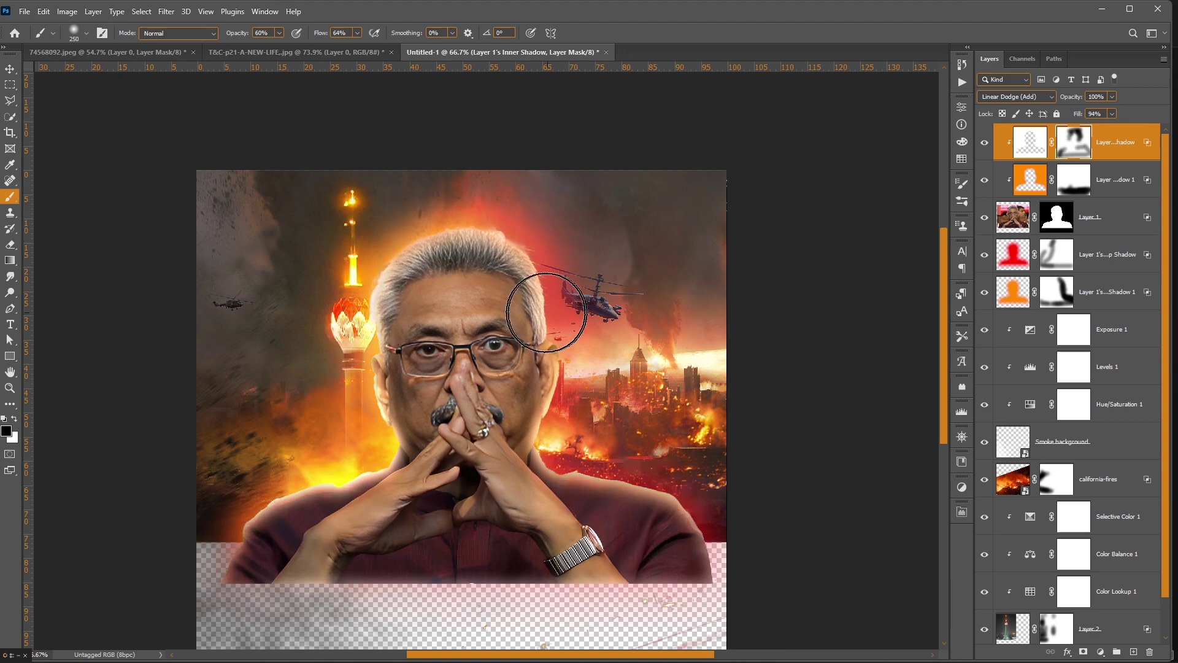
mouse_move(540, 289)
left_mouse_down()
mouse_move(526, 421)
mouse_move(781, 515)
left_mouse_up()
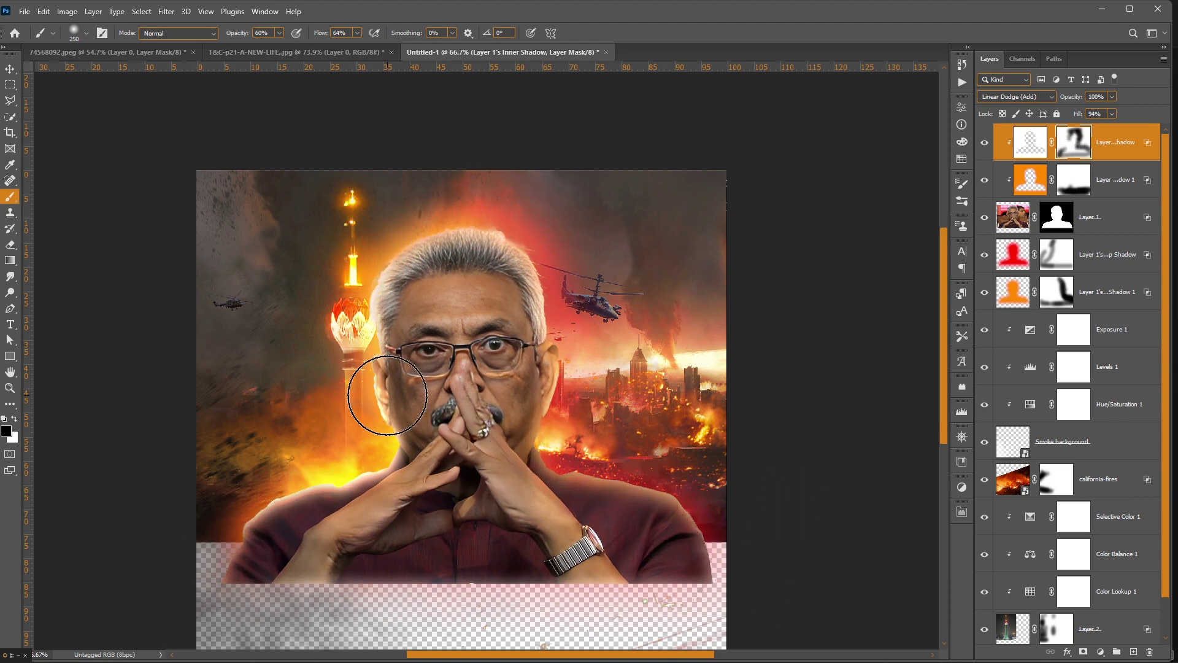
scroll(478, 398, "down", 3)
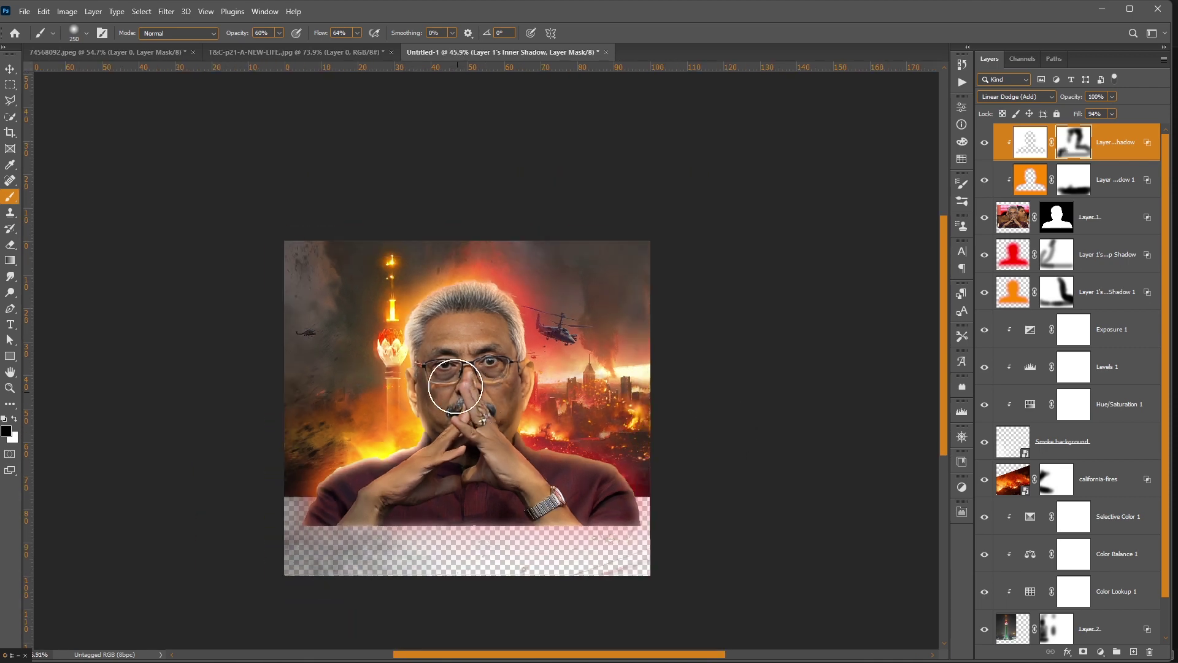
scroll(476, 298, "up", 1)
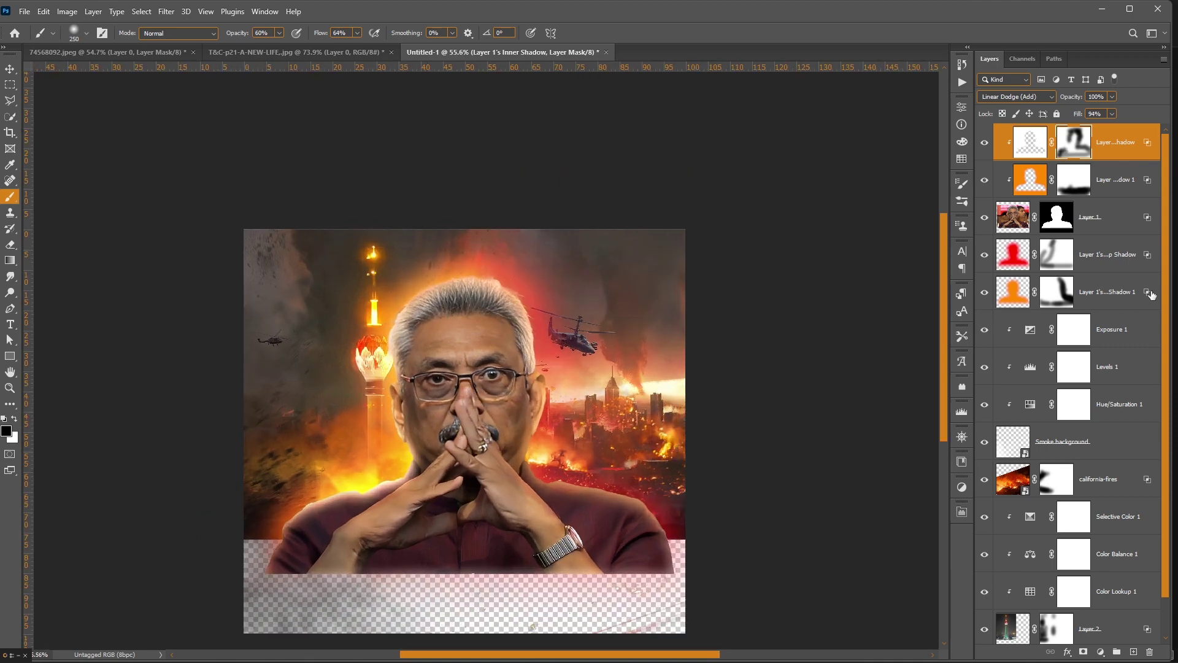
left_click(1105, 232)
Add a clipped Selective Color layer, reducing cyan and yellow and adding black in Reds.
left_click(1100, 652)
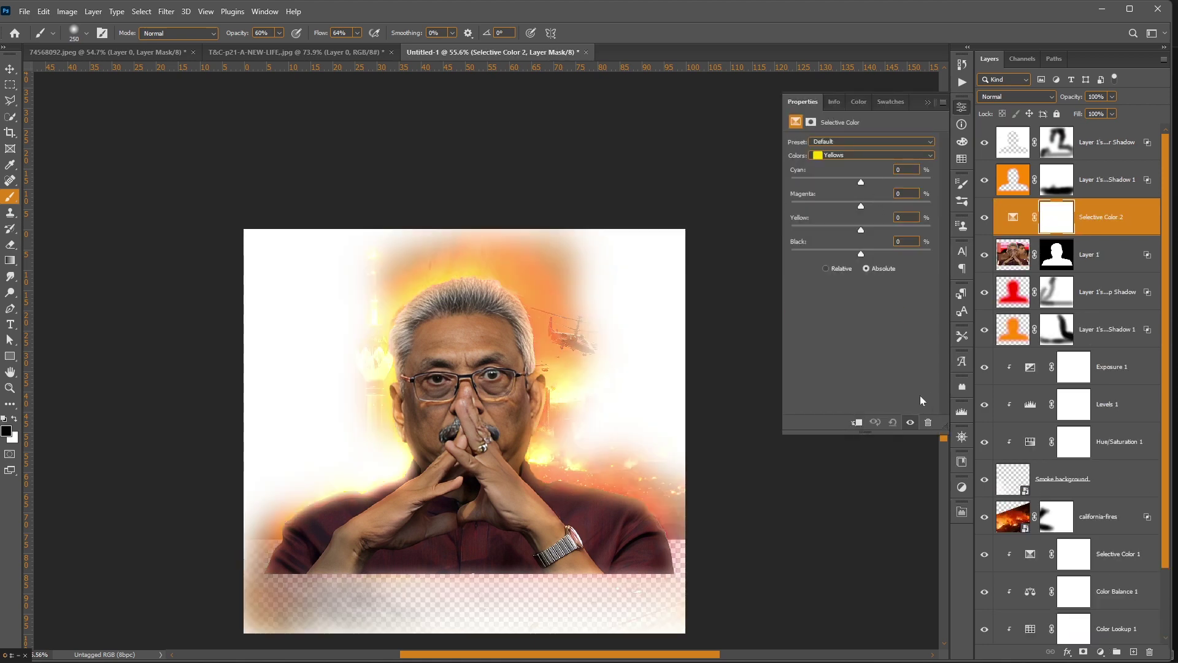
key("ctrl+alt+g")
left_click(878, 154)
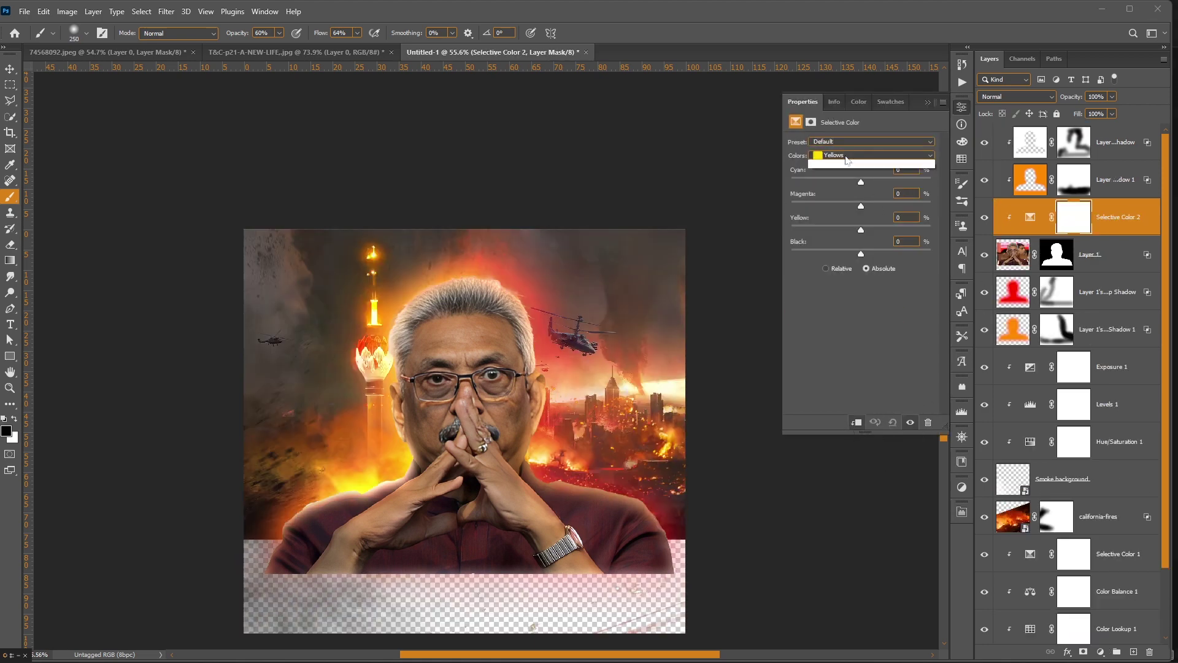
mouse_move(891, 182)
left_mouse_down()
mouse_move(832, 183)
mouse_move(840, 205)
left_mouse_up()
mouse_move(907, 231)
left_mouse_down()
mouse_move(841, 236)
mouse_move(848, 250)
mouse_move(871, 232)
mouse_move(848, 231)
left_mouse_up()
left_click(865, 249)
Shift the Yellows and set Whites to Cyan +15, Magenta -28, Yellow -27, Black -31.
scroll(862, 156, "down", 1)
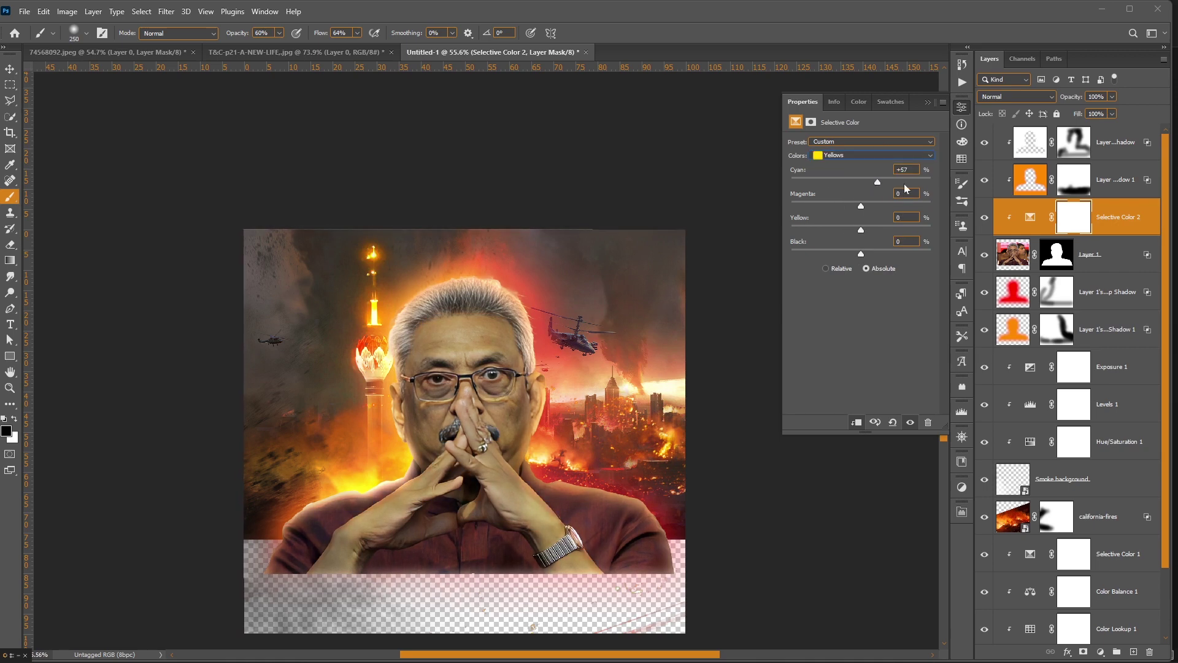
mouse_move(862, 207)
left_mouse_down()
mouse_move(833, 207)
mouse_move(895, 231)
left_mouse_up()
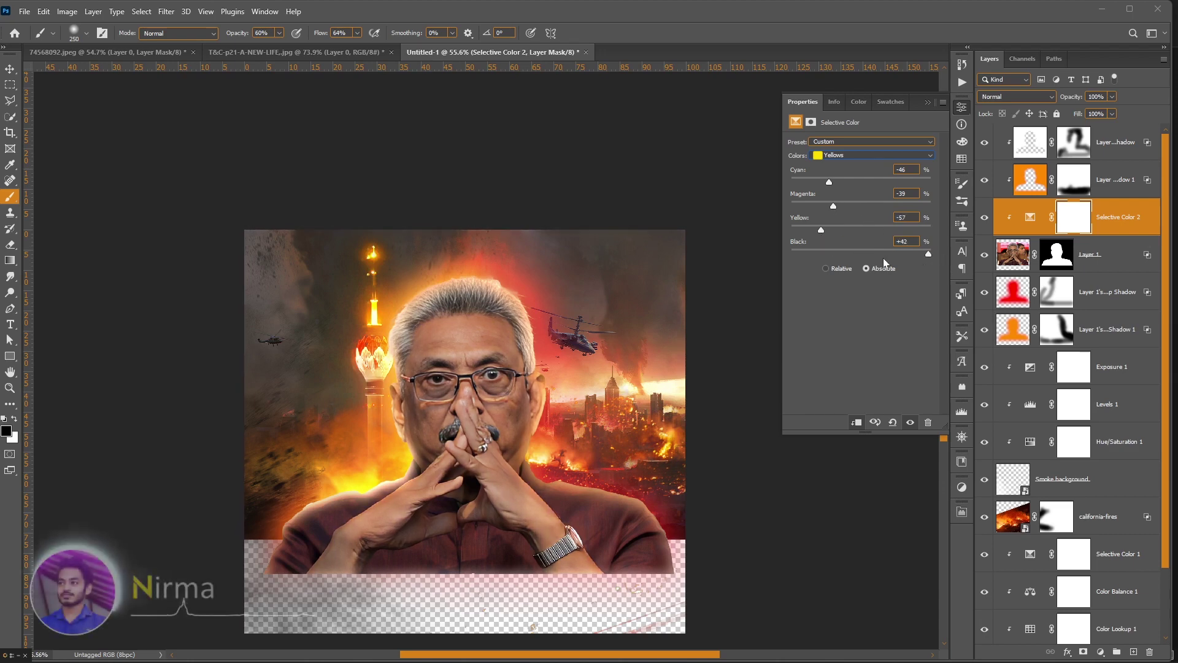
scroll(892, 153, "down", 1)
scroll(857, 167, "down", 3)
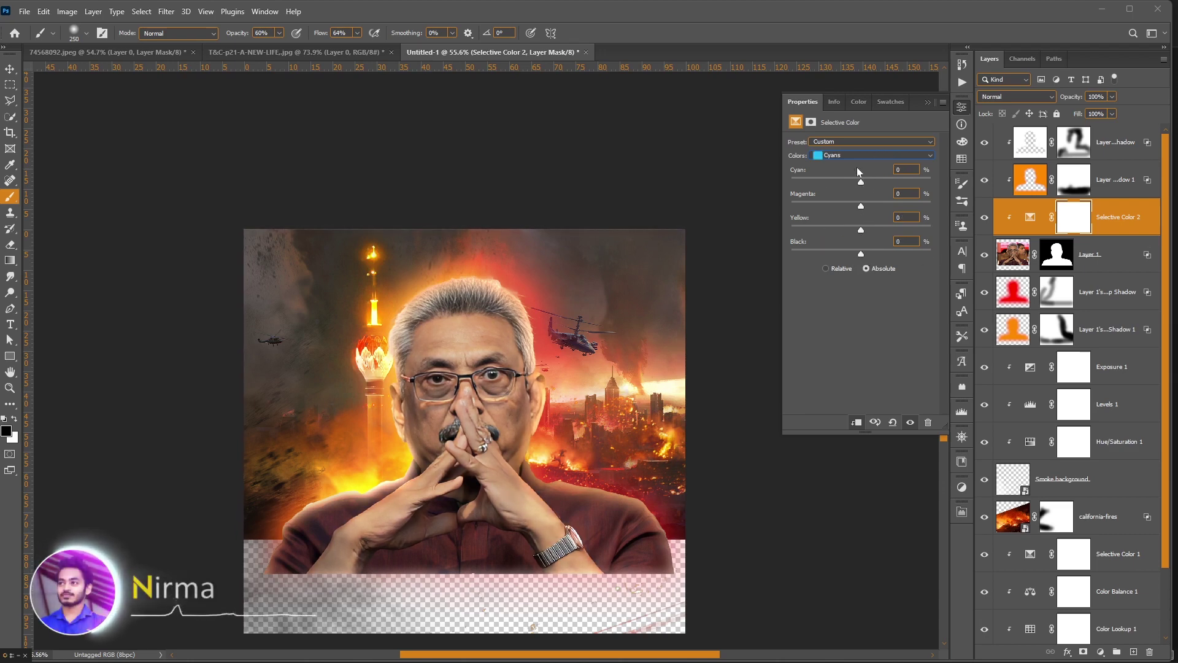
scroll(882, 193, "down", 1)
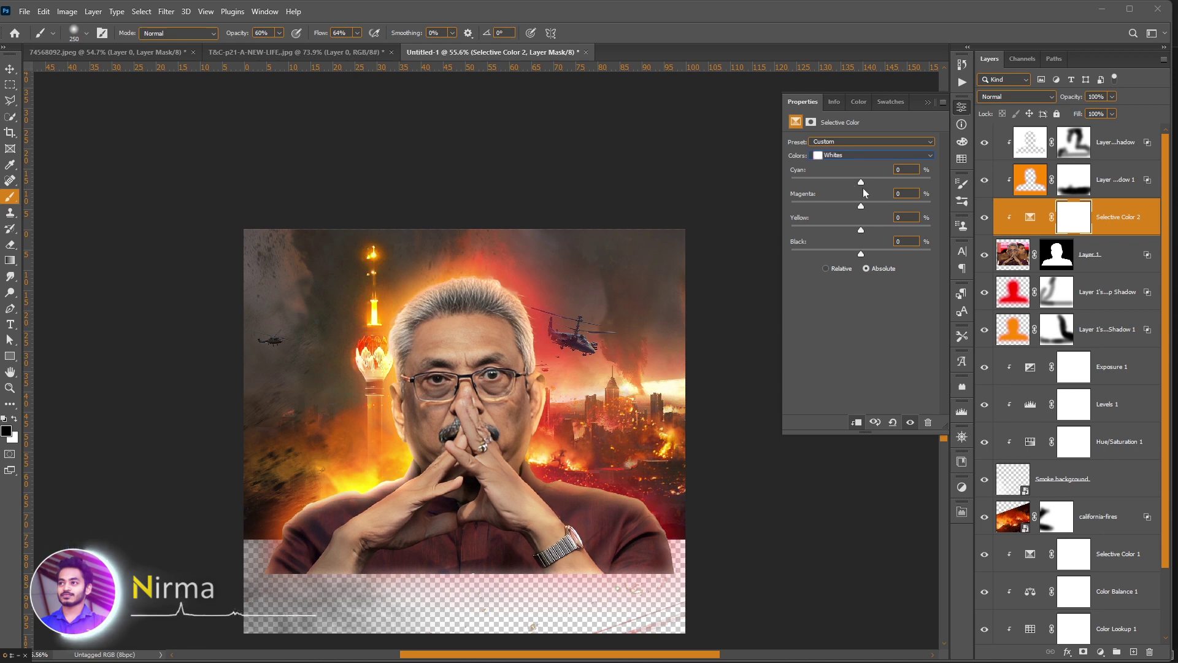
mouse_move(891, 184)
left_mouse_down()
mouse_move(822, 207)
mouse_move(842, 229)
mouse_move(840, 254)
left_mouse_up()
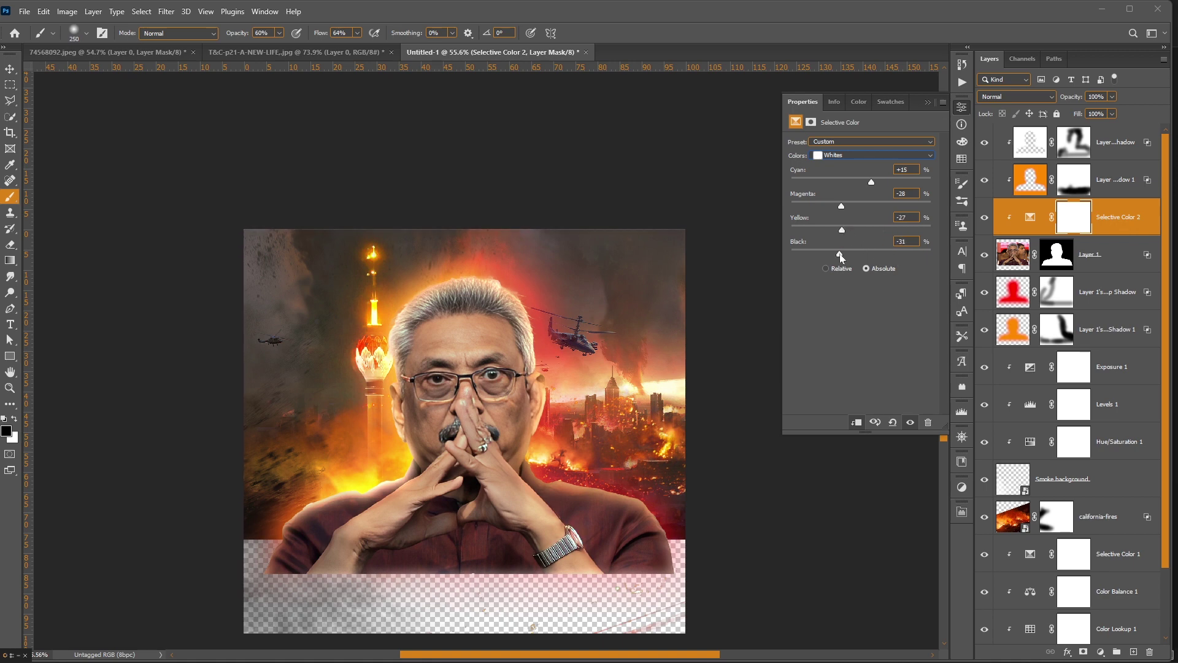
Add a Levels 2 layer clipped to the portrait with midtones 0.93 and highlights 240.
left_click(1100, 651)
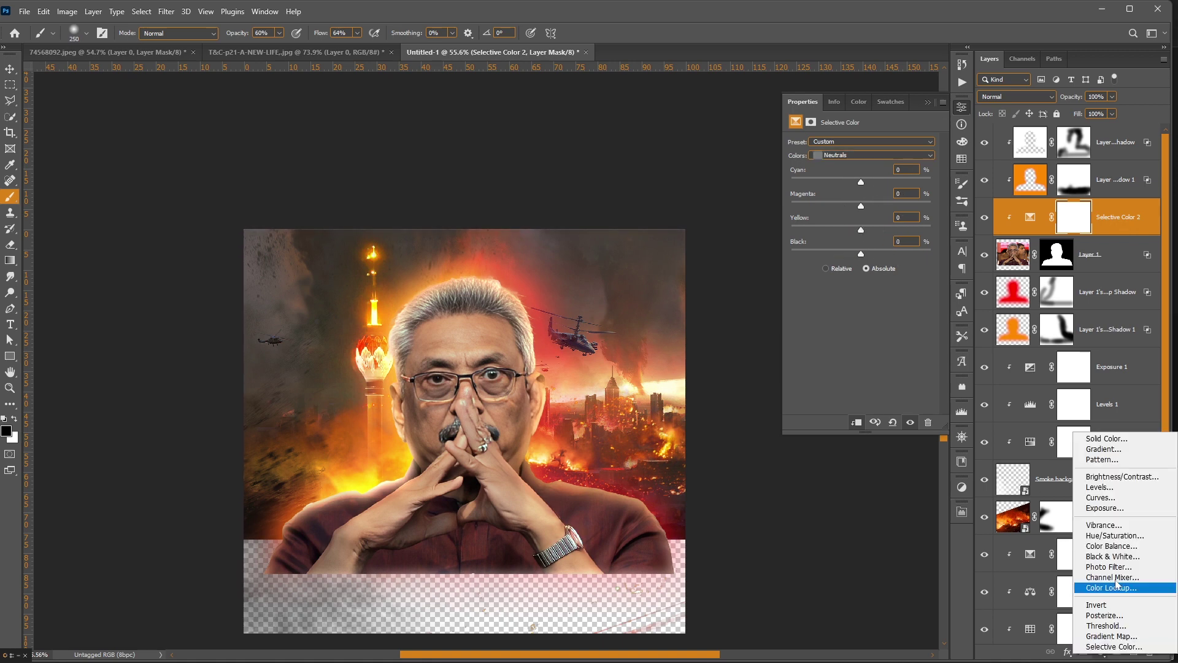
left_click(1098, 488)
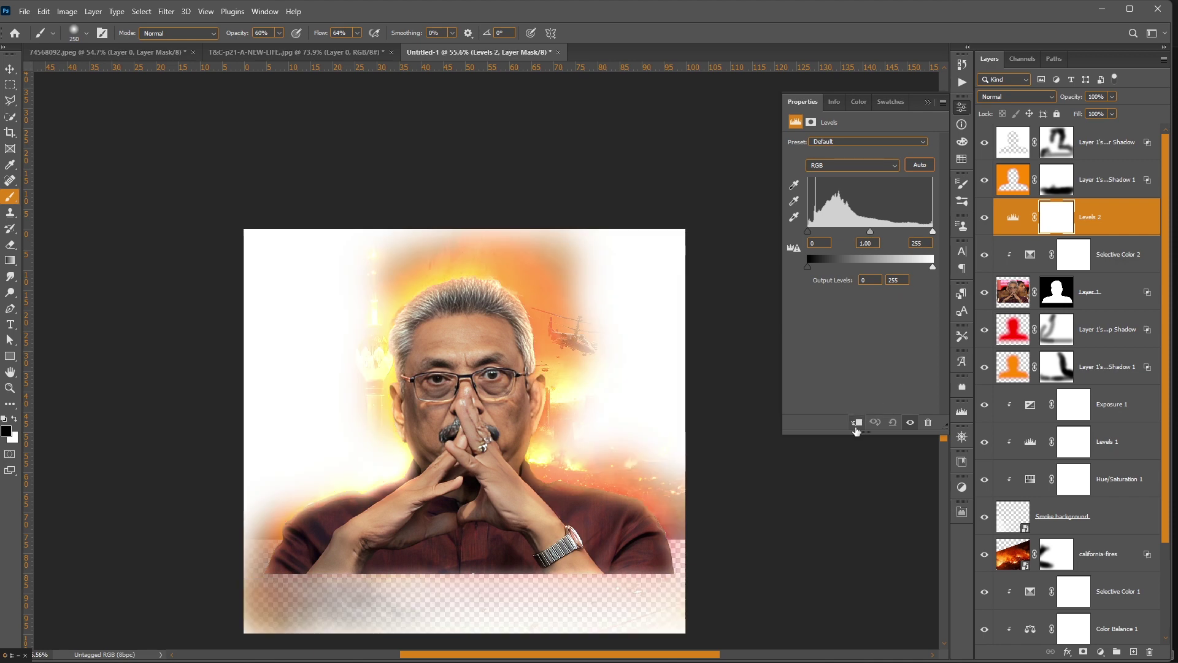
left_click(857, 422)
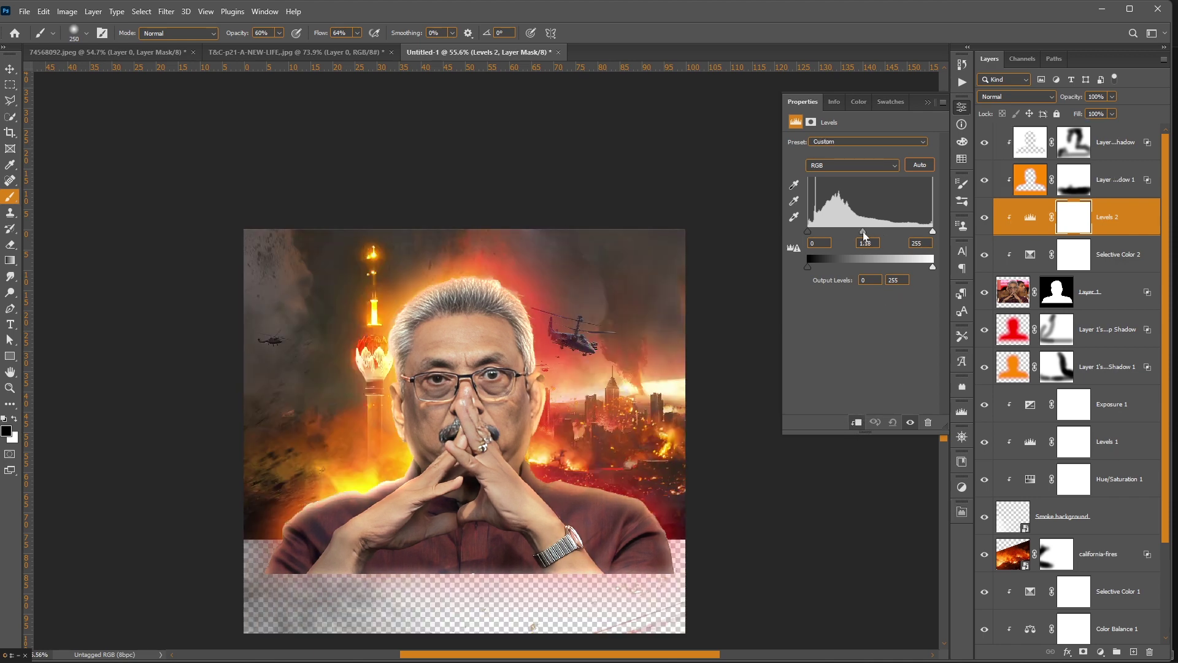
left_click_drag(871, 233, 927, 234)
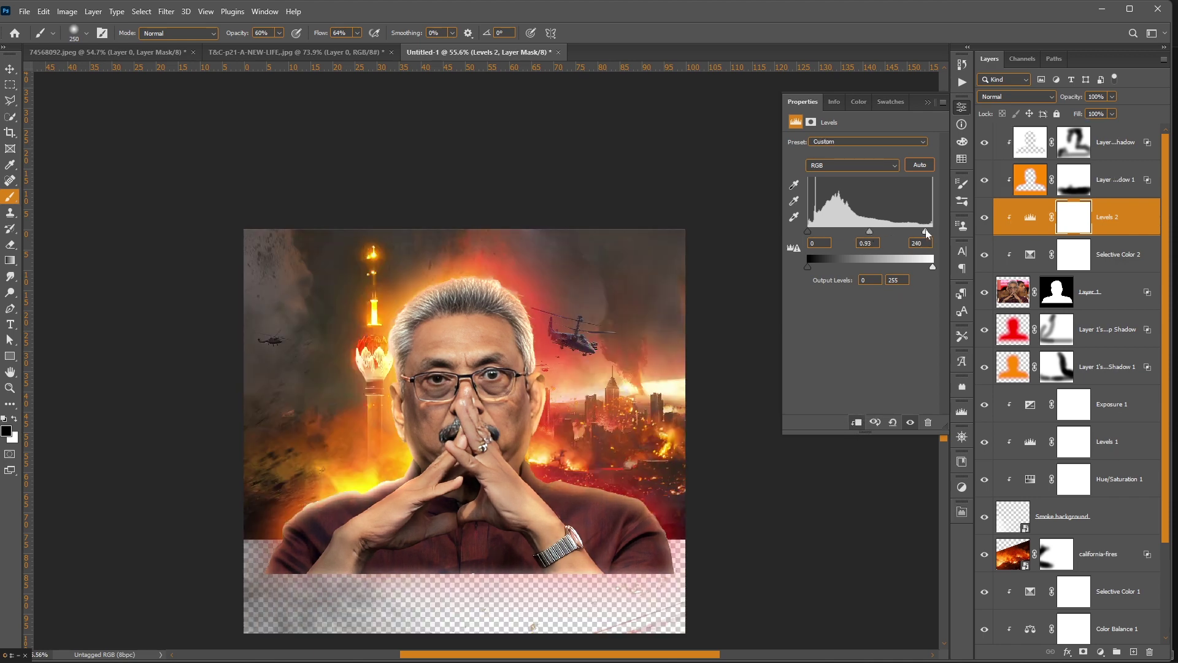
left_click(927, 102)
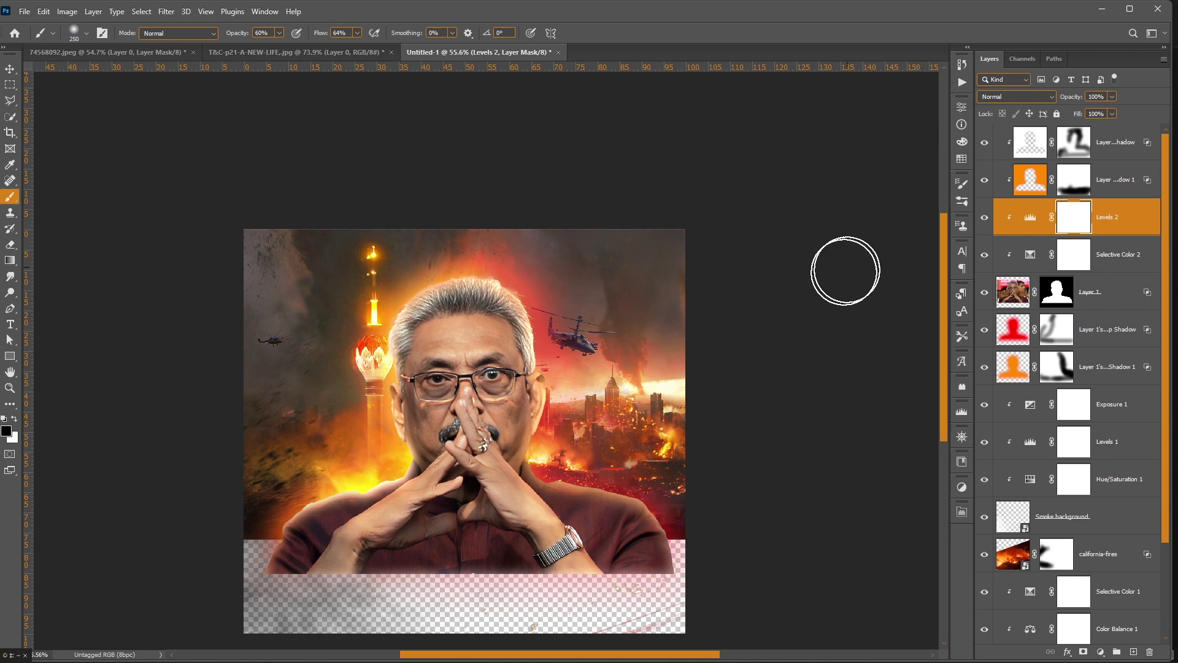
key("v")
left_click(806, 374)
scroll(805, 374, "down", 2)
scroll(823, 525, "up", 1)
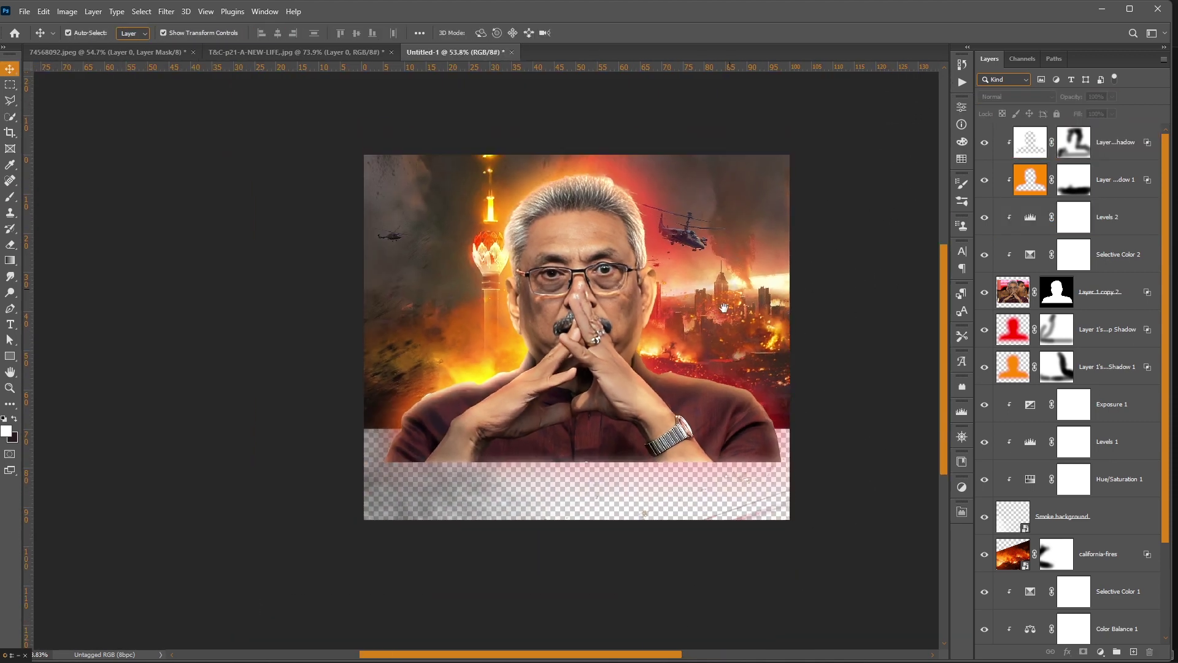
Group the man's portrait and glow layers into Group 1.
scroll(717, 297, "up", 1)
left_click(1092, 150)
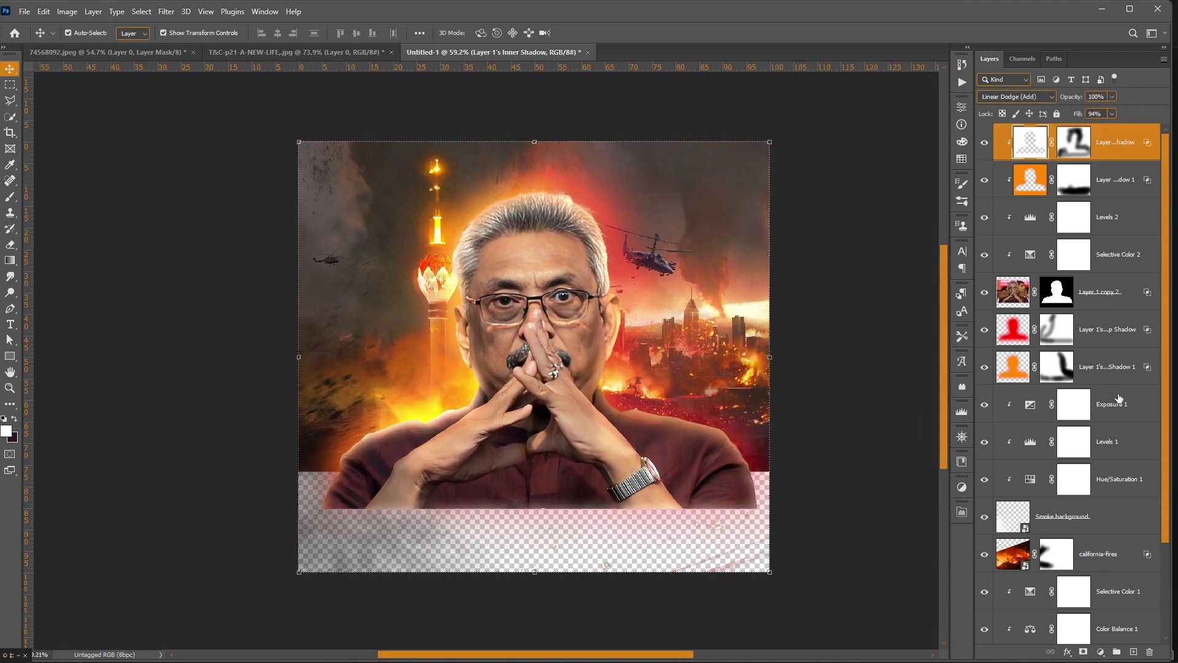
left_click(1100, 383, "shift")
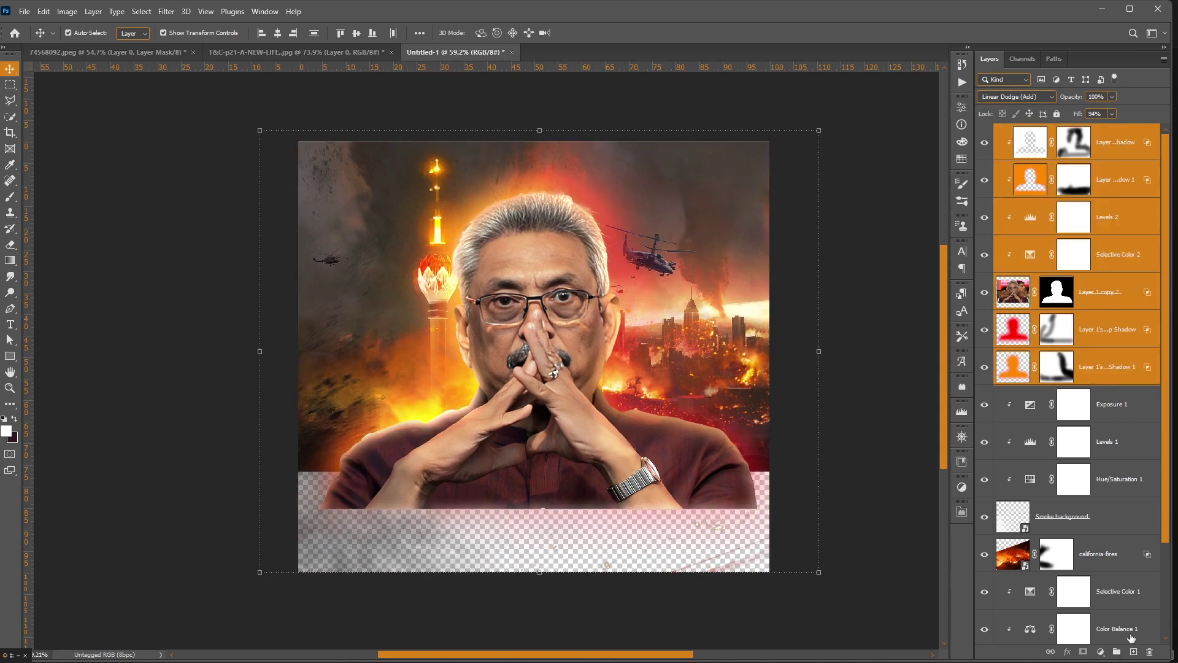
left_click(1116, 652)
left_click(984, 132)
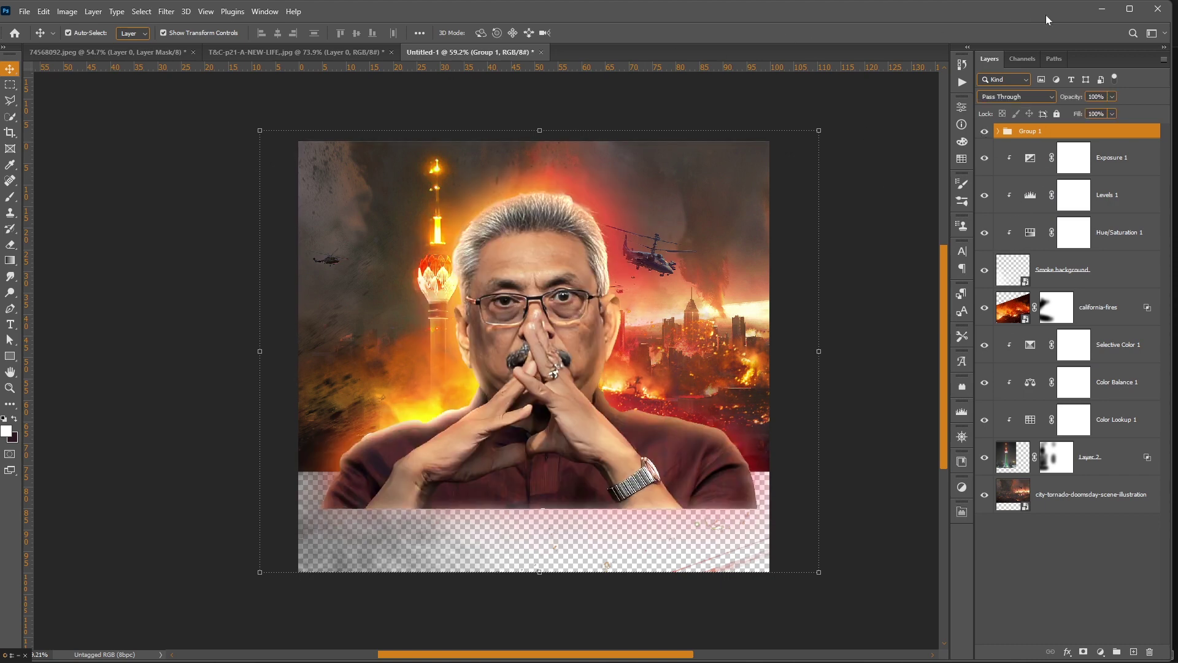
Place the Flag_sunset_Sri_Lanka photo on the poster as the top layer.
left_click(1101, 10)
key("alt+Tab")
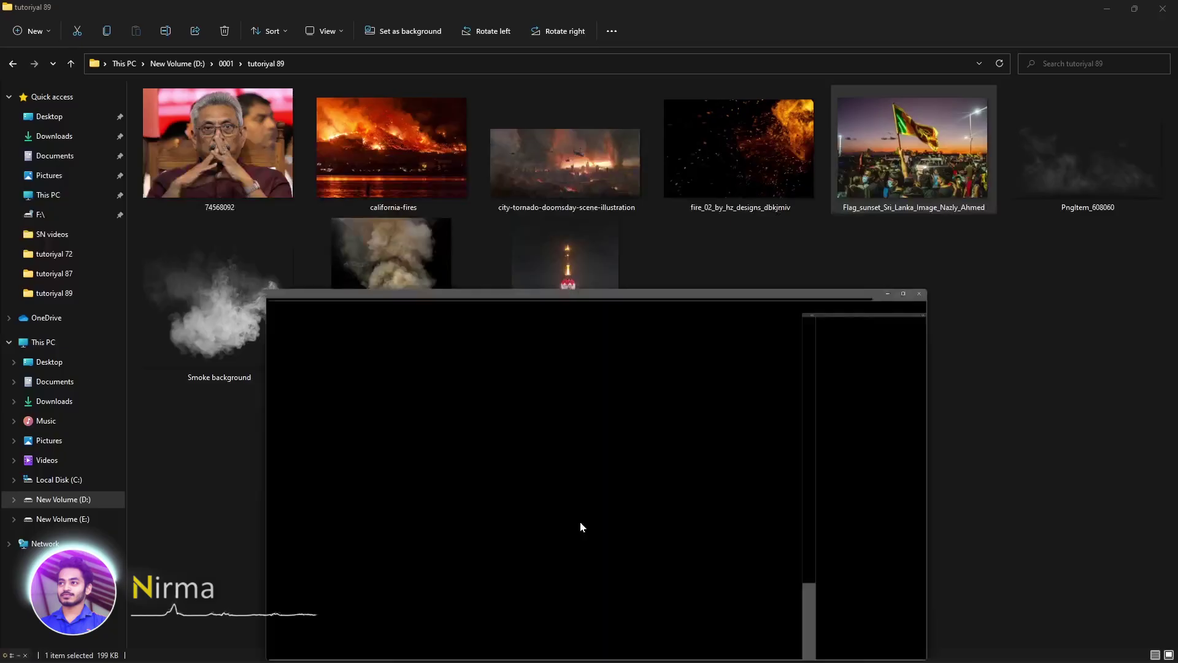
left_click_drag(543, 467, 550, 498)
key("Return")
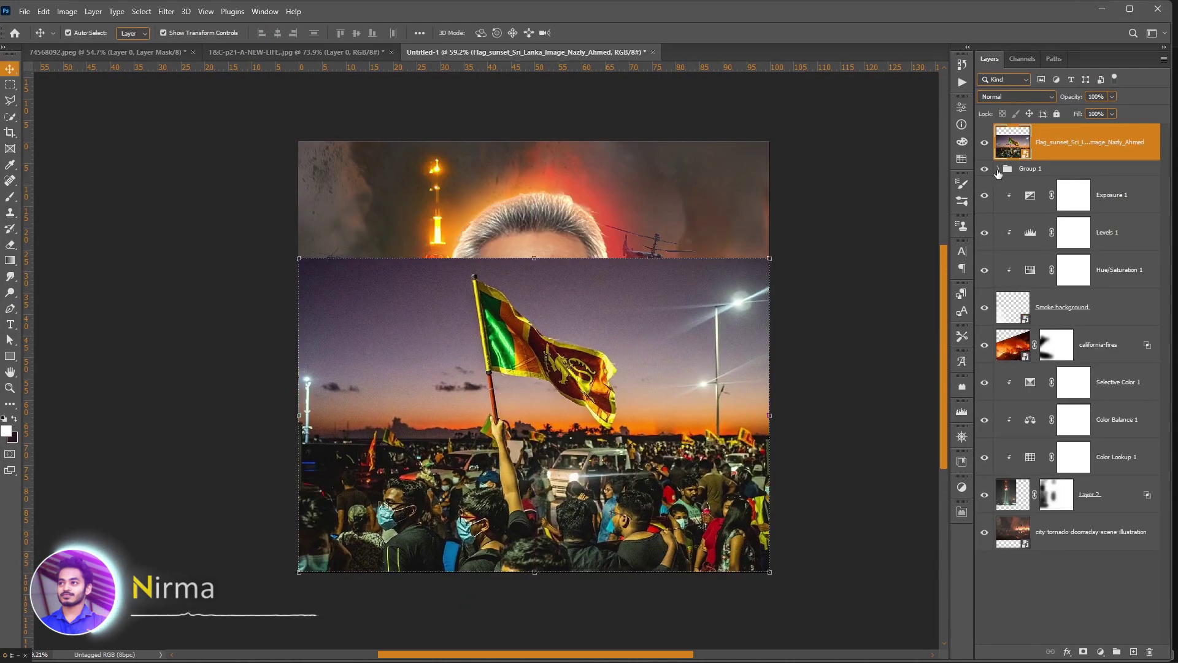
Add a black Solid Color fill layer masked to the man's outline from Layer 1 copy 2.
left_click(1113, 344)
left_click(1073, 344, "ctrl")
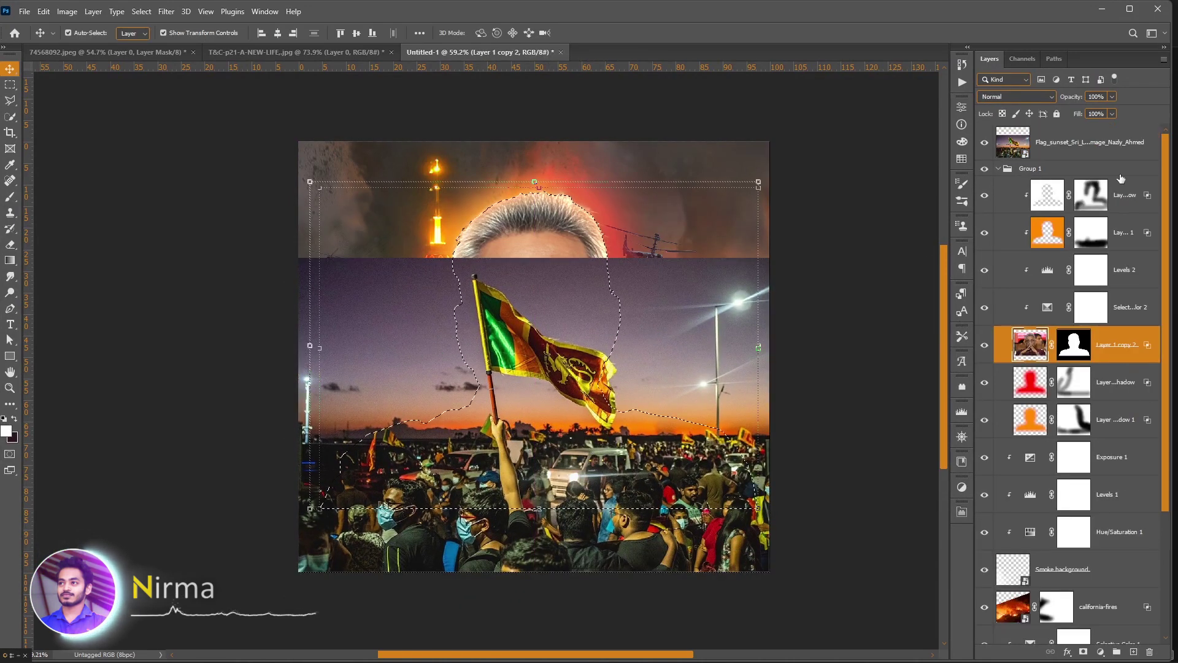
left_click(1092, 142)
left_click(1100, 651)
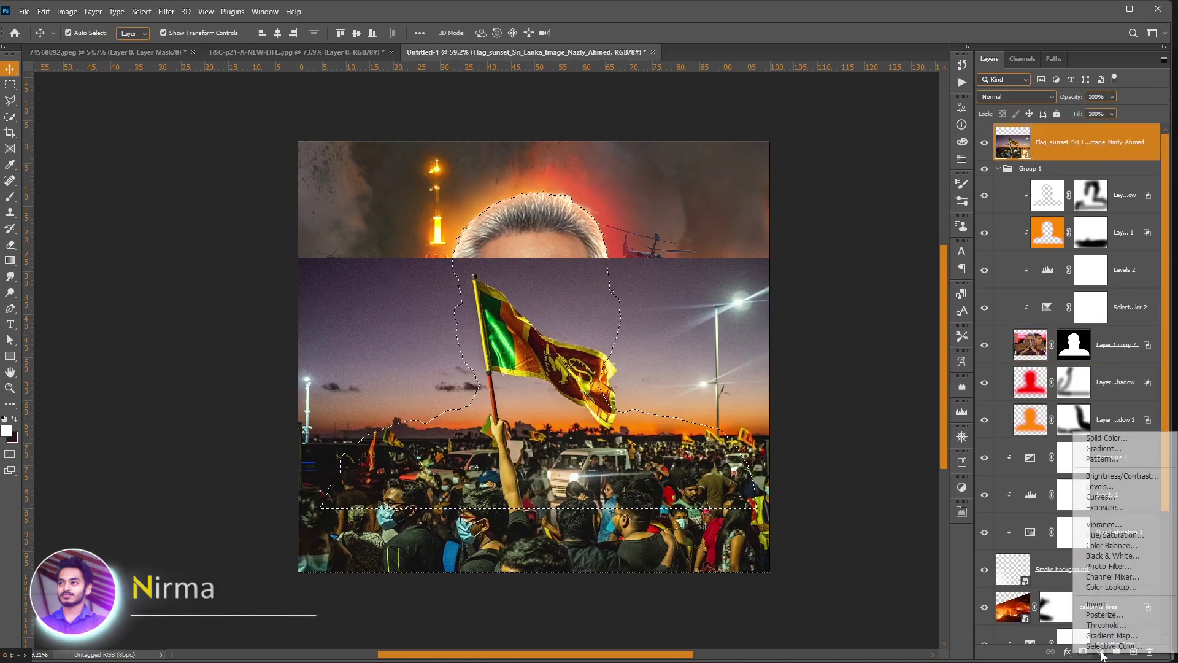
left_click(1093, 437)
left_click(791, 522)
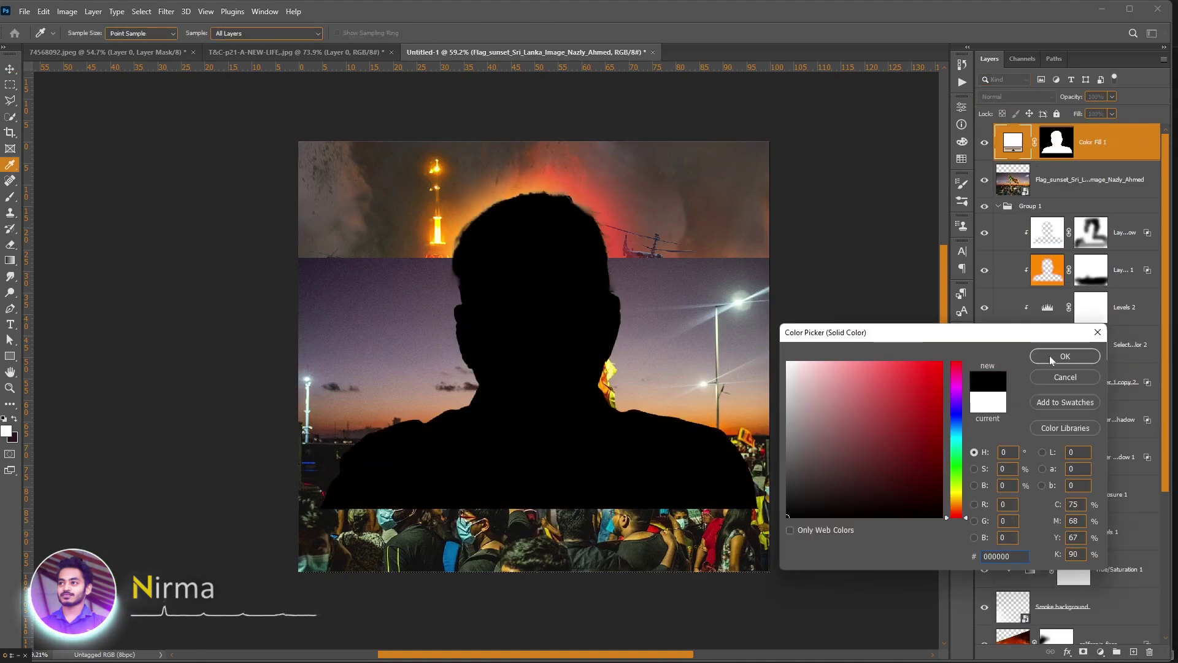
left_click(1050, 356)
Move Color Fill 1 below the flag photo layer, just above Group 1.
left_click(999, 206)
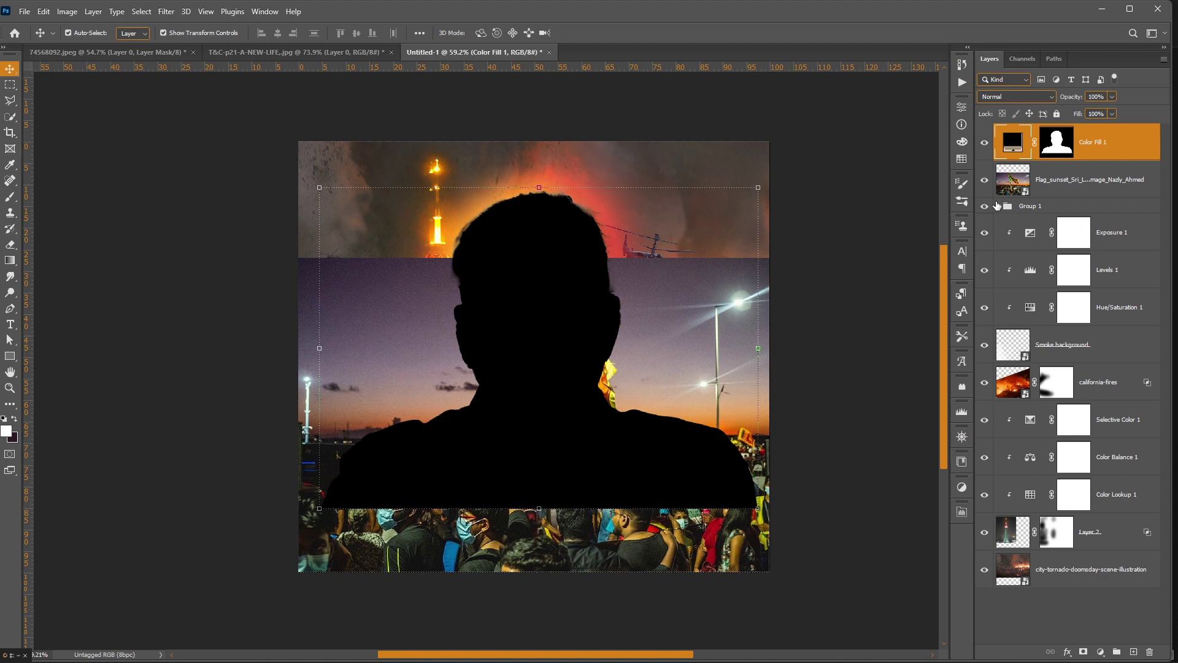
left_click(1047, 178, "shift")
left_click_drag(1047, 178, 1042, 209)
left_click(1043, 206)
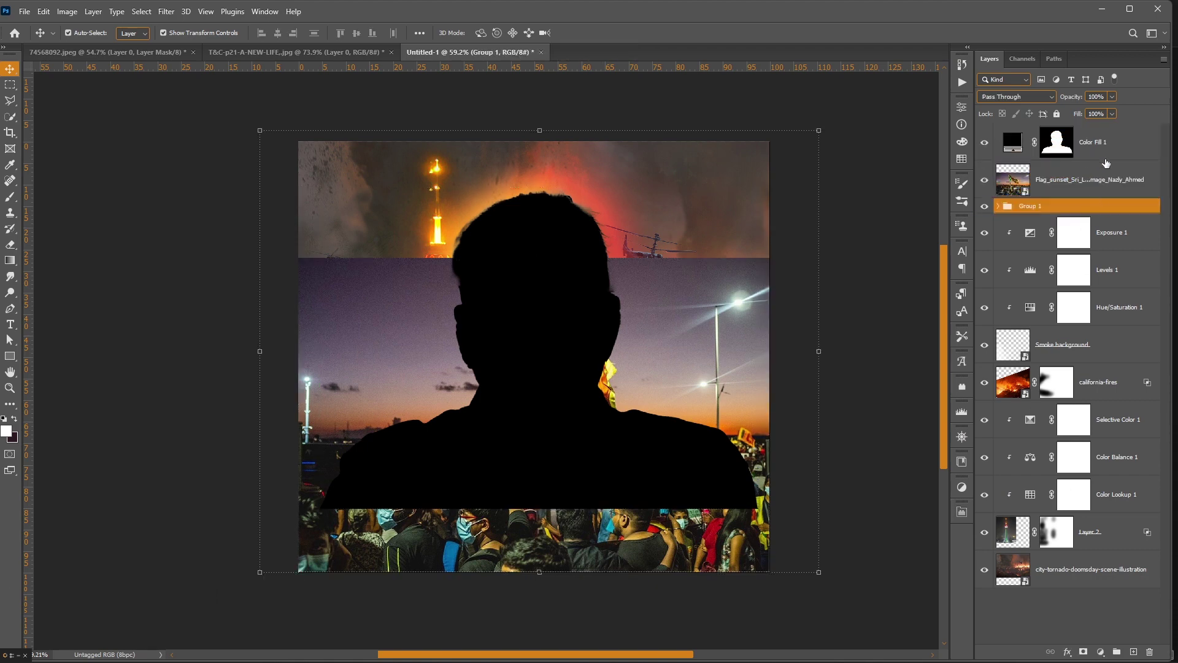
left_click_drag(1105, 159, 1052, 204)
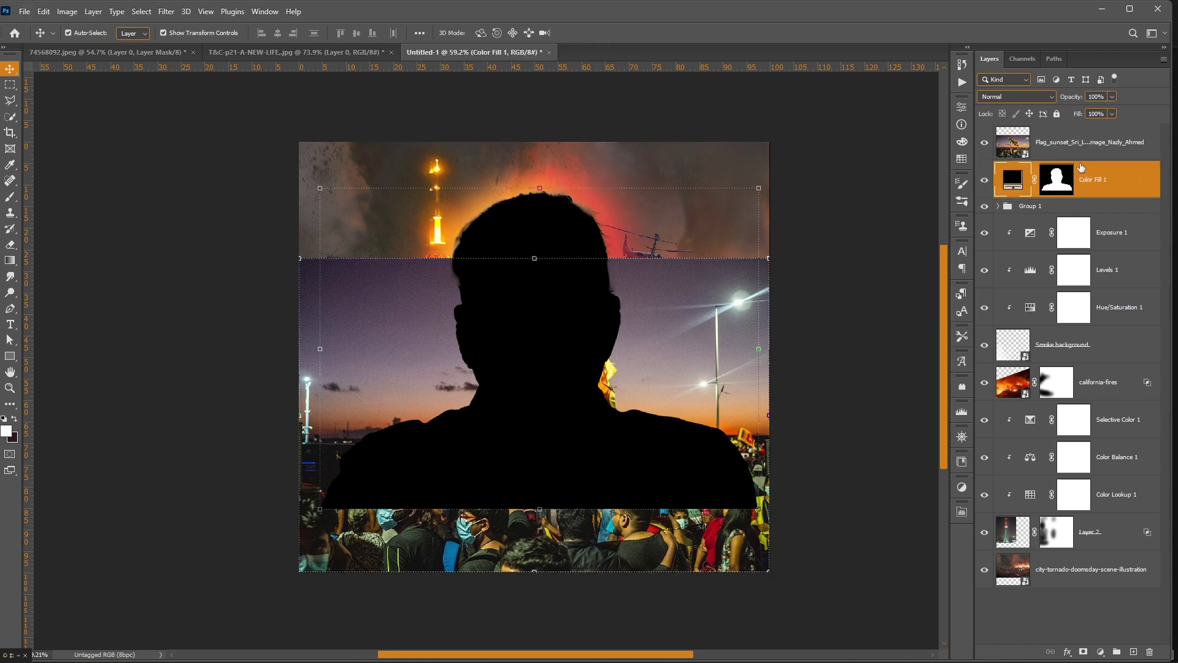
left_click(1081, 161, "alt")
left_click(1056, 179)
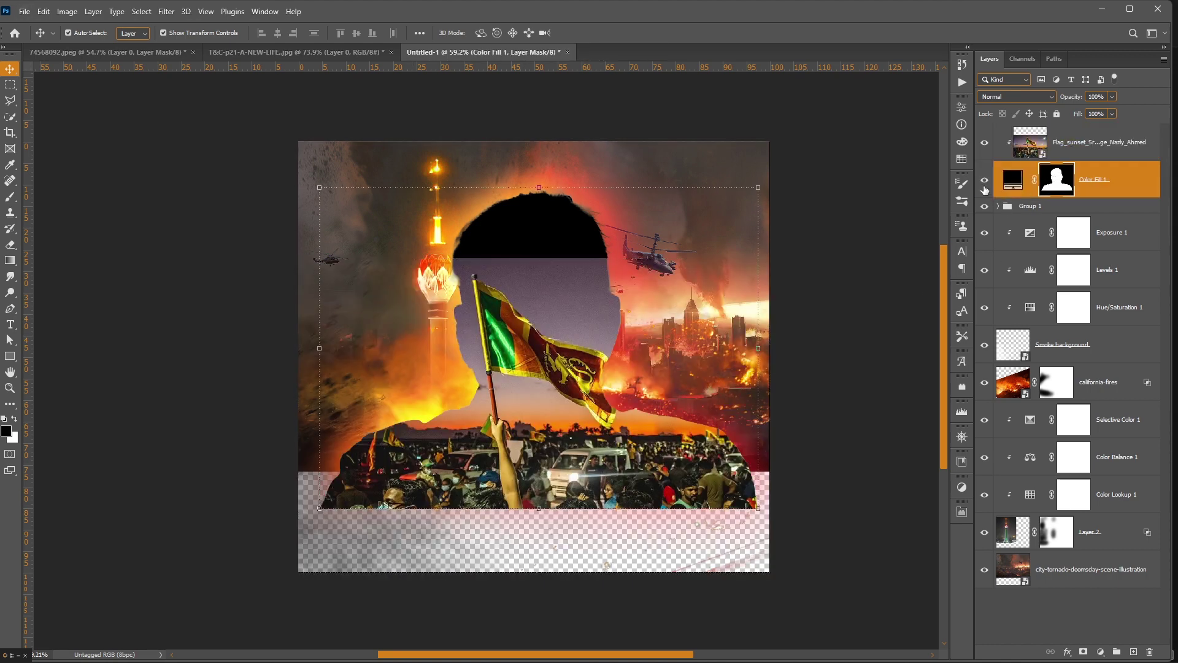
left_click(985, 183)
left_click(1012, 179)
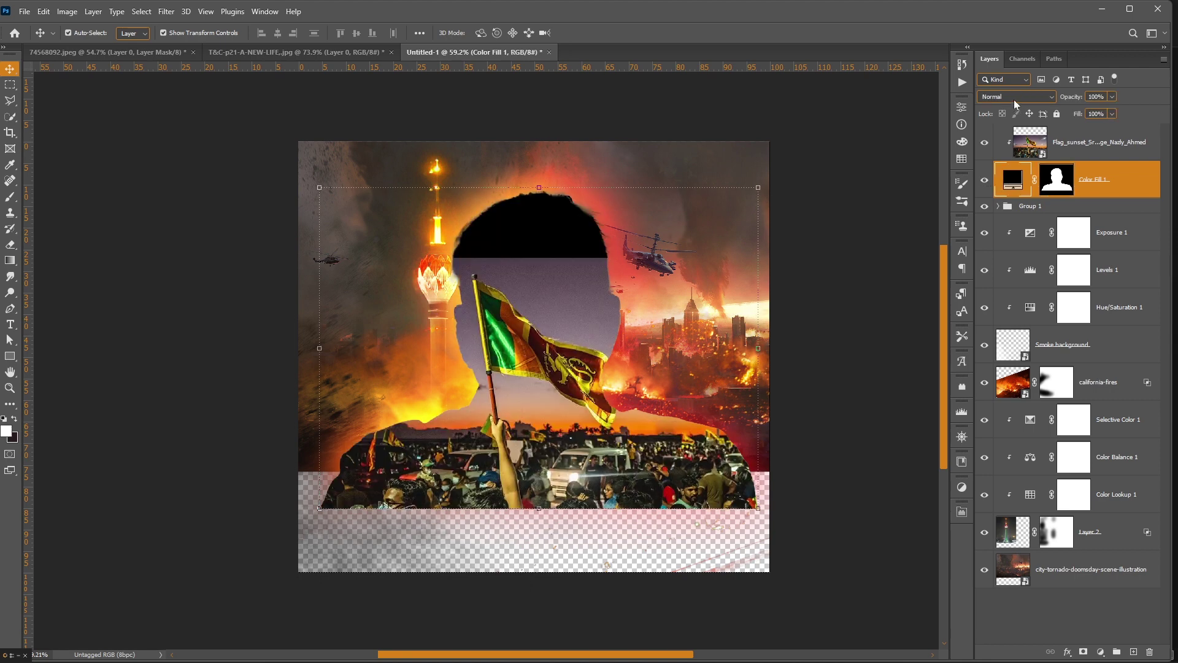
left_click(1016, 96)
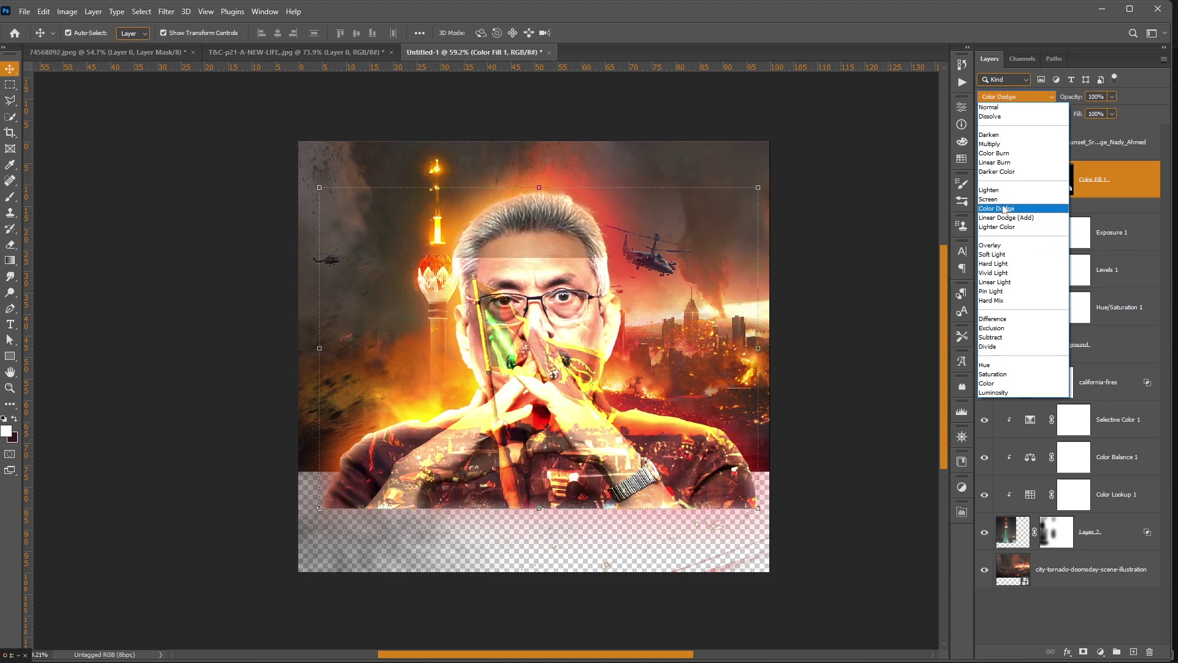
left_click(998, 201)
left_click(984, 141)
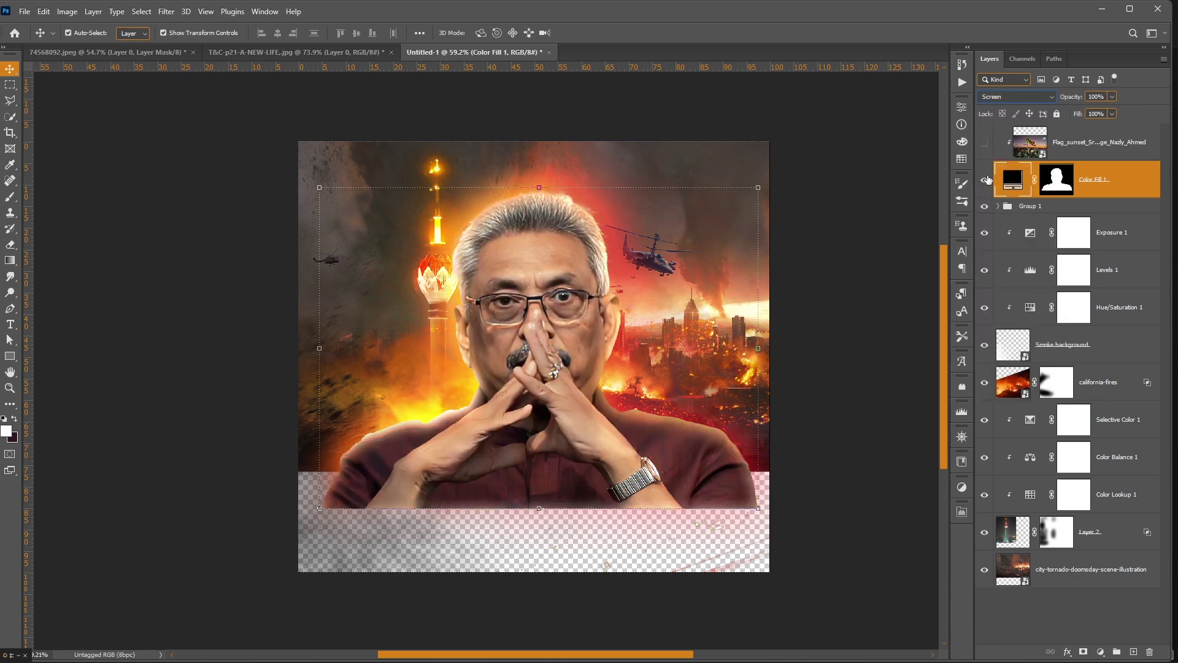
left_click(984, 143)
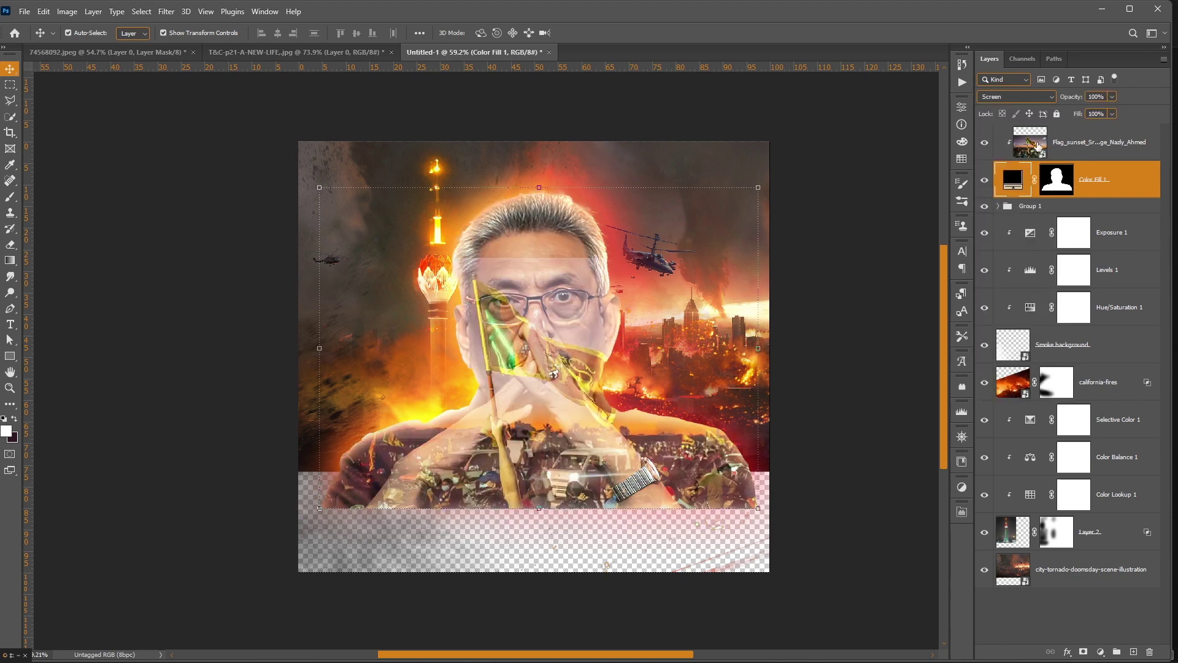
left_click(1036, 145)
left_click(1056, 179)
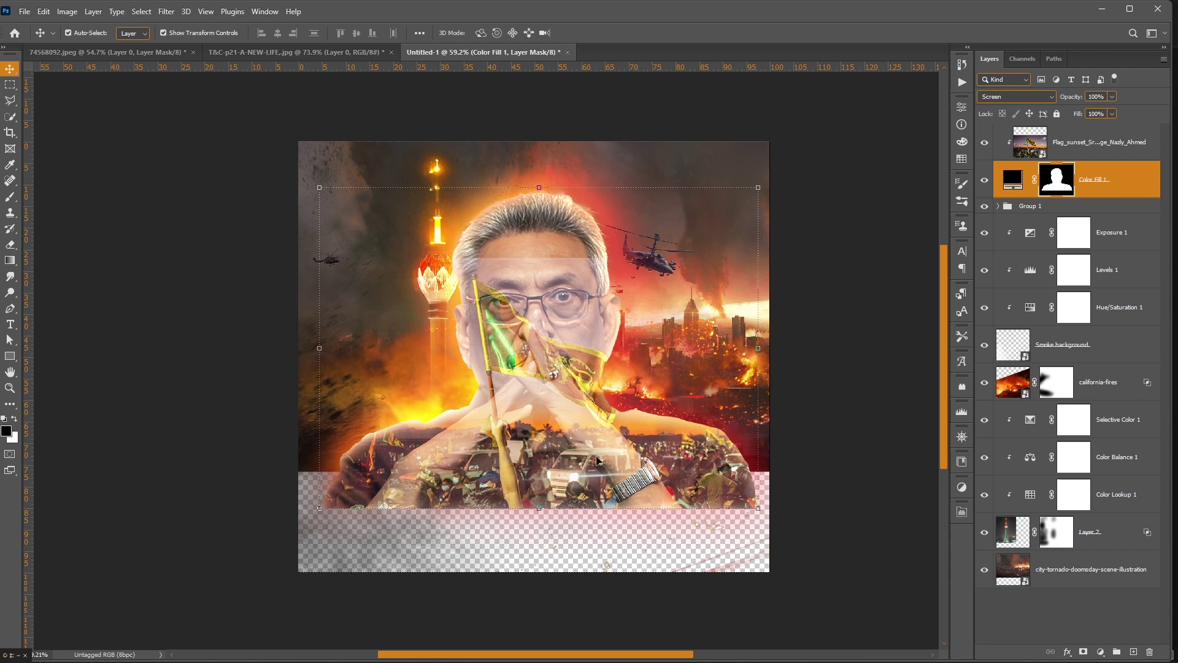
left_click(1013, 97)
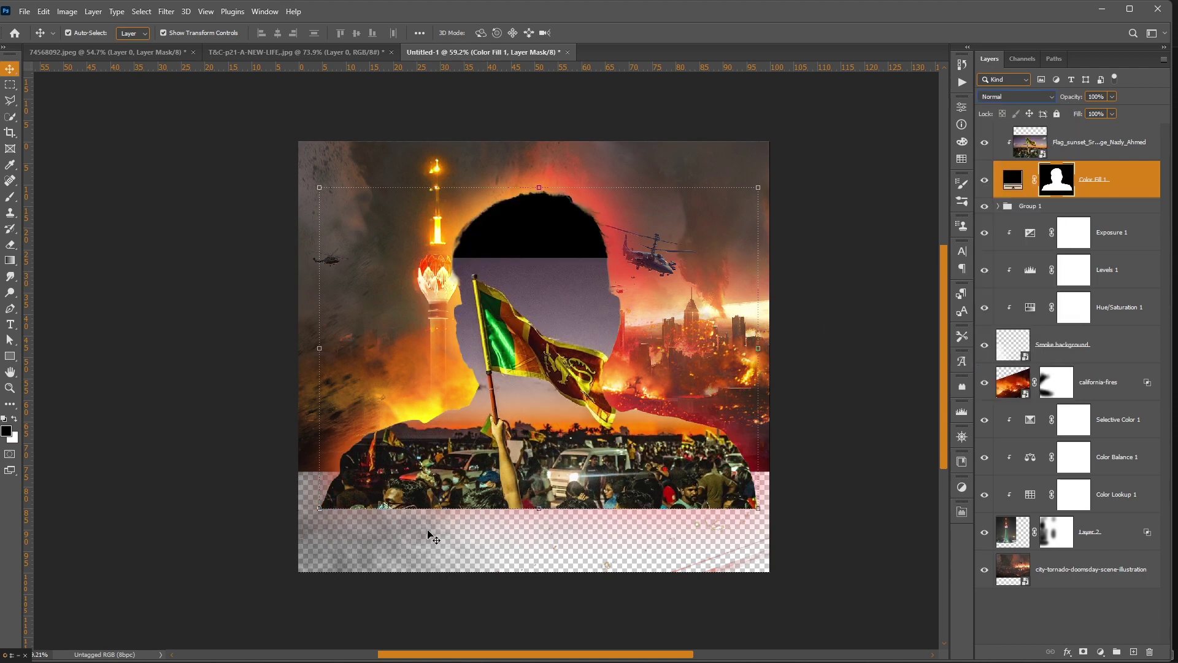
left_click(1037, 145)
Paint white on the Color Fill 1 mask with a 250 brush to reveal the crowd along the bottom.
left_click(1059, 178)
key("b")
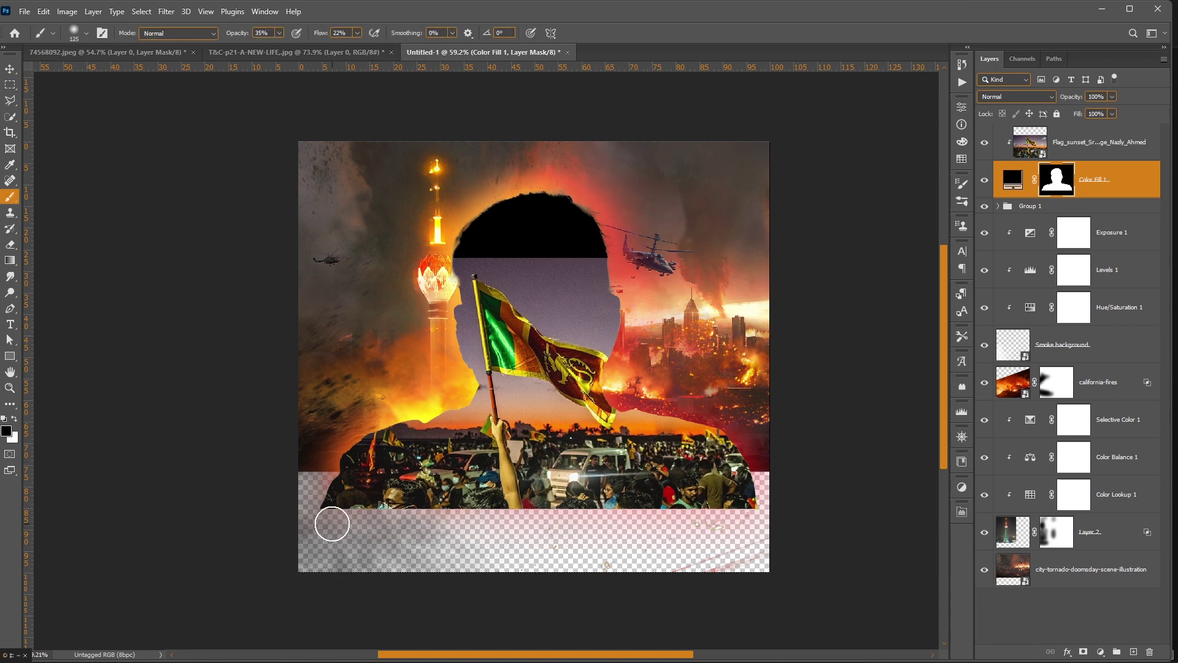
key("bracketright")
key("bracketright")
key("bracketright")
key("x")
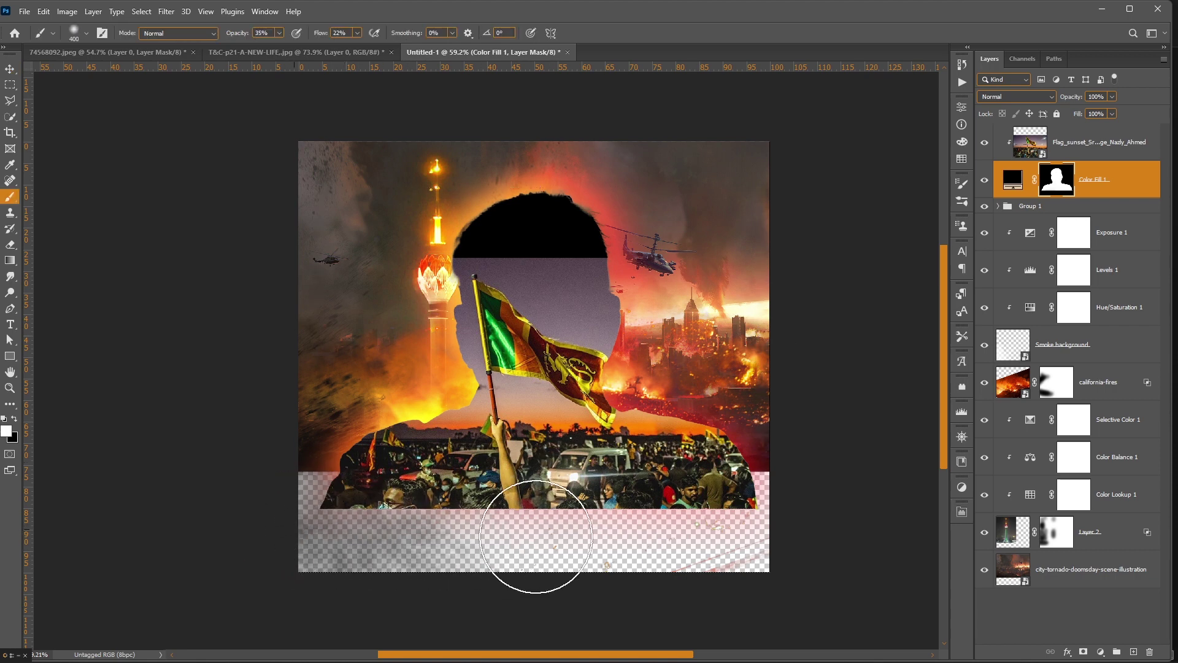
key("bracketleft")
key("bracketleft")
key("bracketleft")
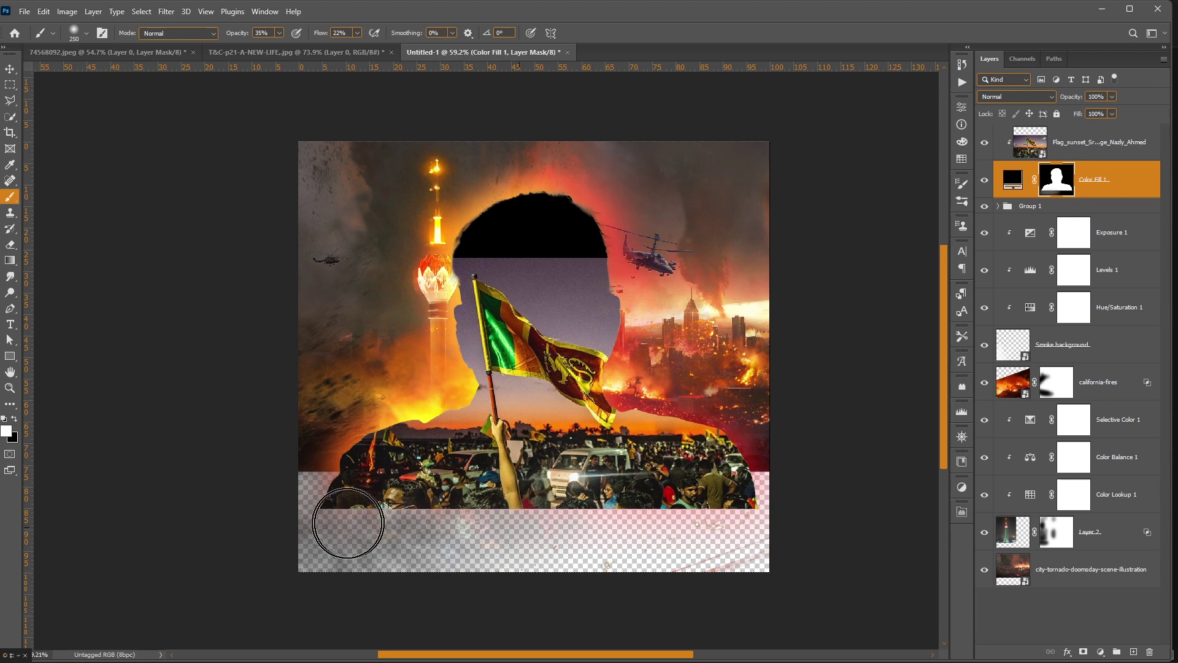
mouse_move(342, 526)
left_mouse_down()
mouse_move(329, 513)
mouse_move(684, 523)
left_mouse_up()
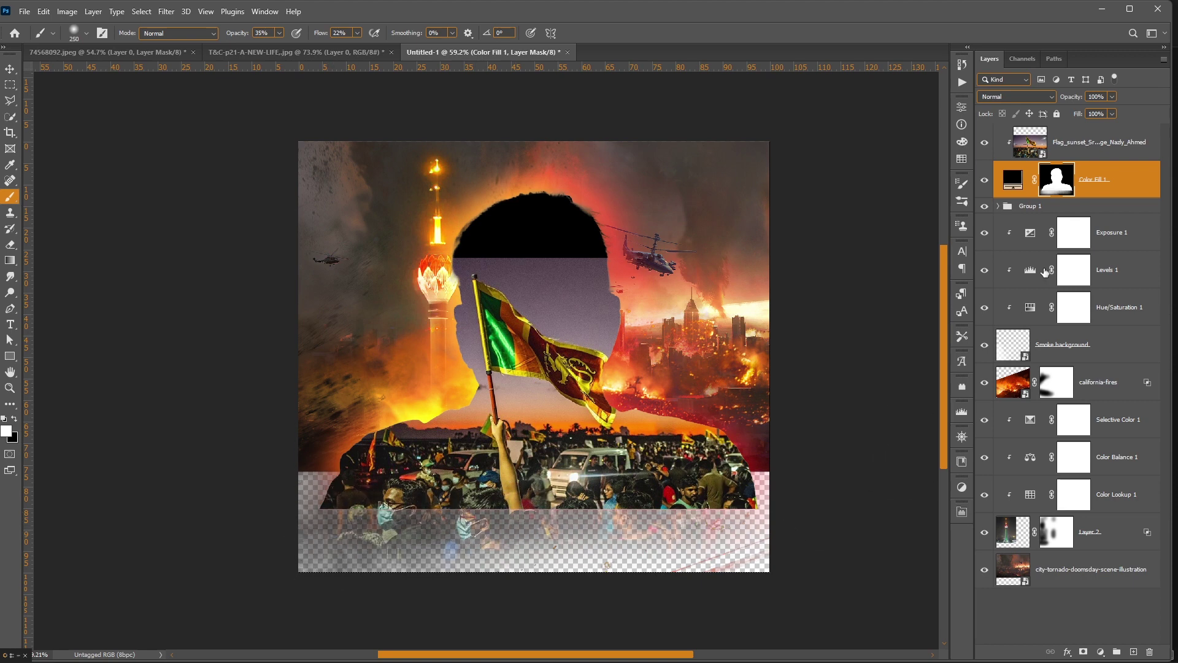
Move the flag-and-sunset image lower inside the man's silhouette.
key("v")
left_click(1092, 142)
mouse_move(556, 366)
left_mouse_down()
mouse_move(567, 424)
mouse_move(532, 441)
left_mouse_up()
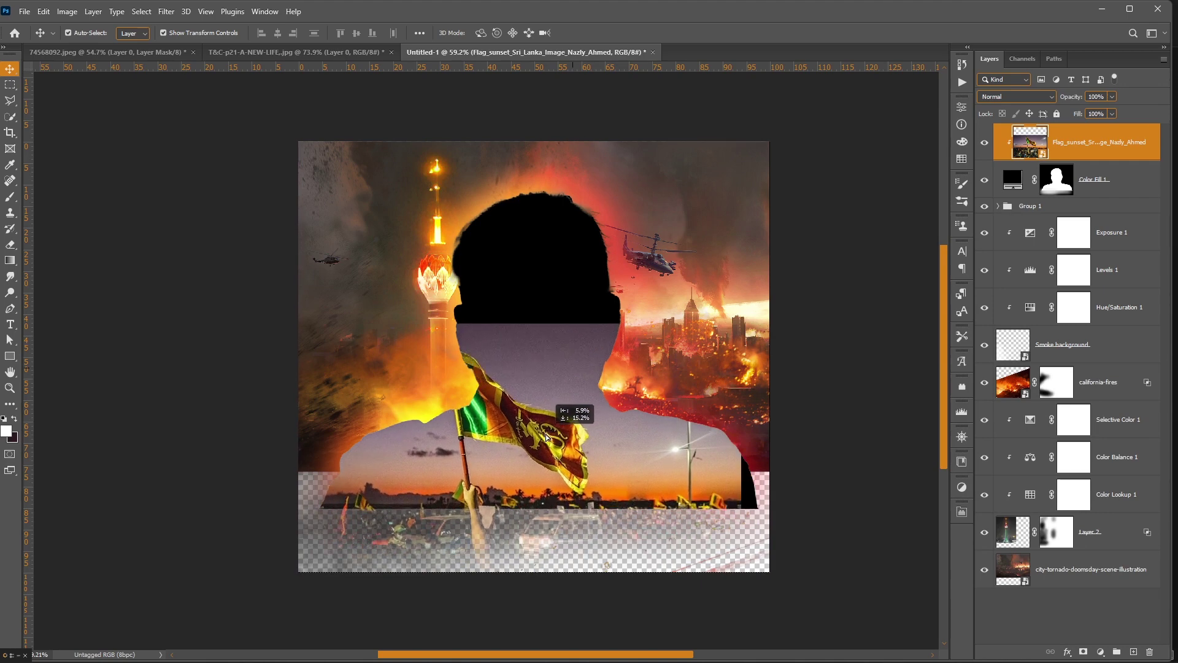
left_click_drag(531, 441, 562, 432)
Repaint the Color Fill 1 mask along the poster bottom at 100% opacity and 59% flow.
key("b")
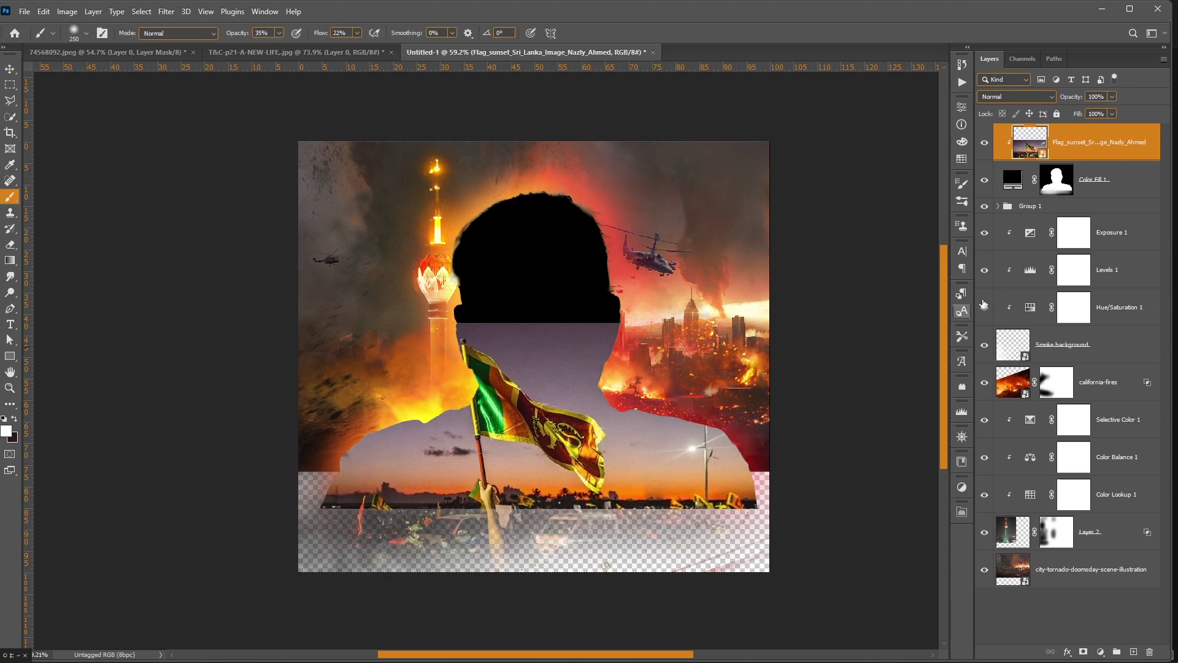
left_click(1047, 184)
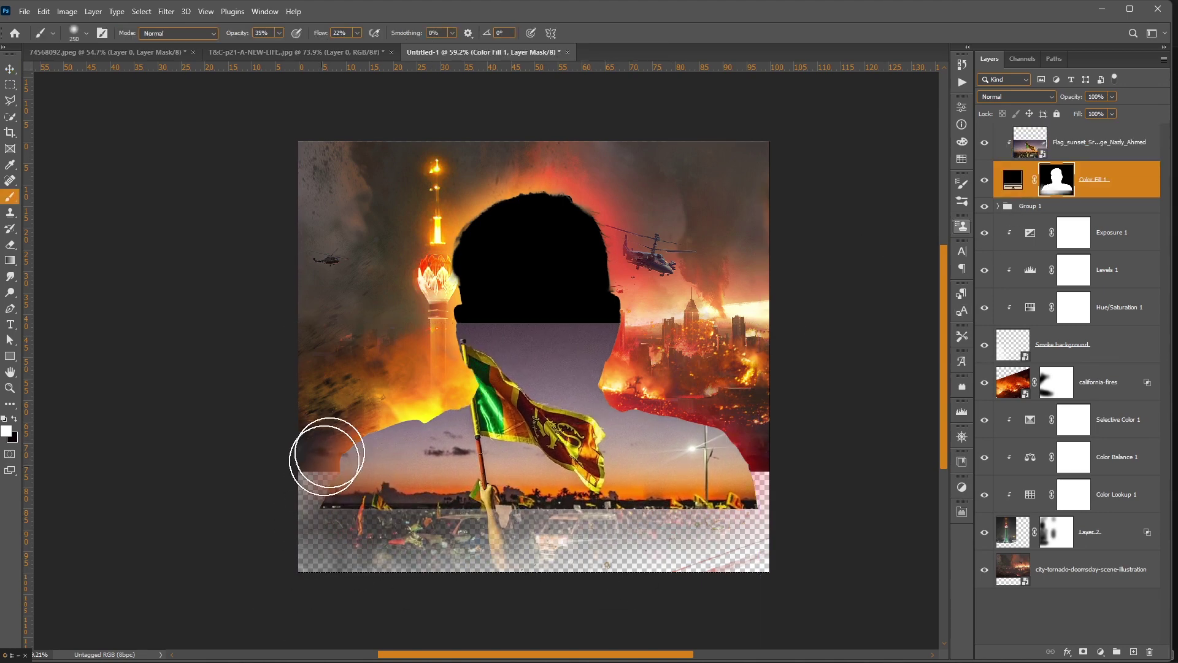
key("0")
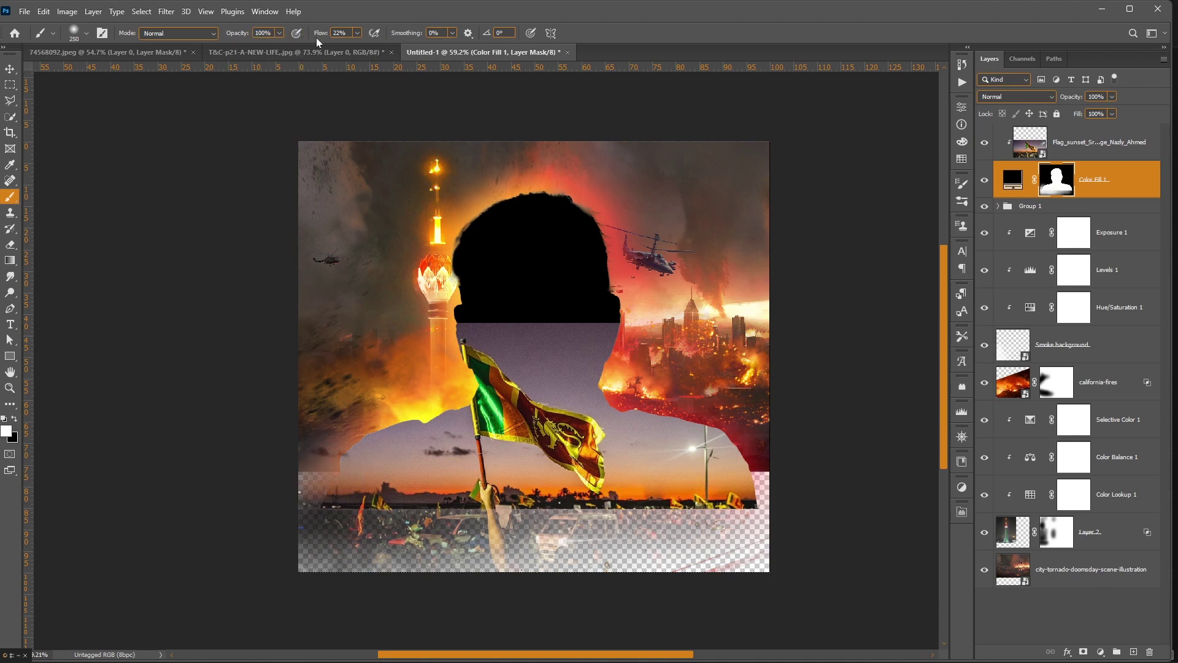
left_click_drag(316, 37, 347, 391)
mouse_move(350, 552)
left_mouse_down()
mouse_move(416, 540)
mouse_move(526, 552)
left_mouse_up()
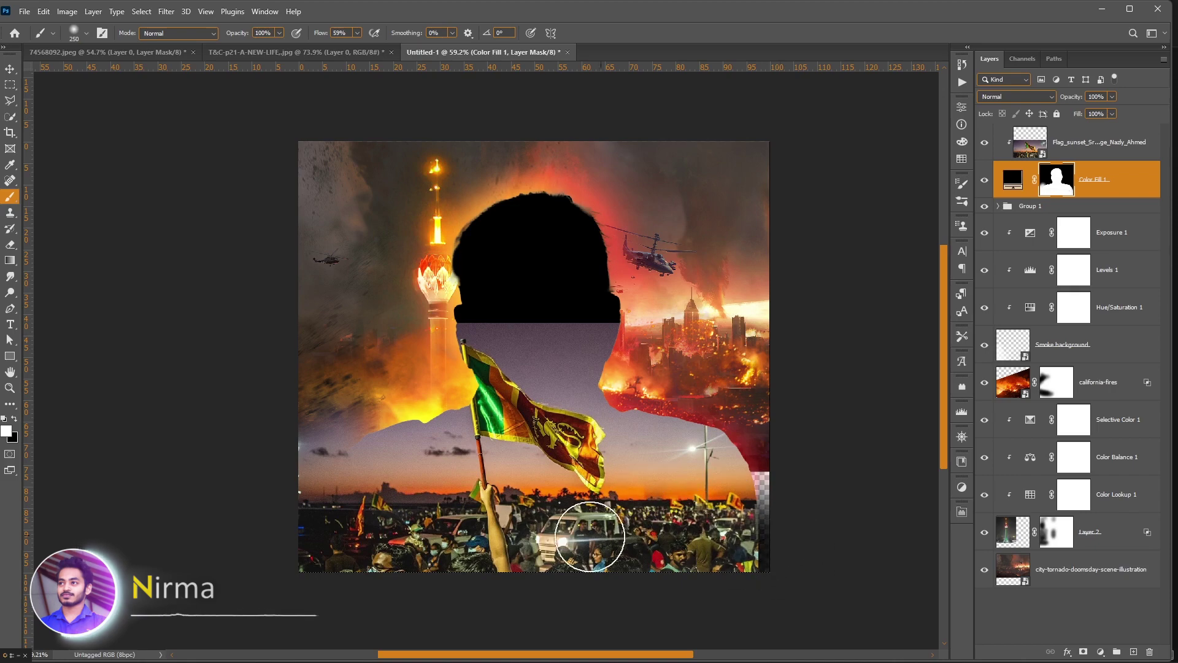
Change Color Fill 1's blend mode so the portrait shows through, and add a mask to the flag layer.
key("c")
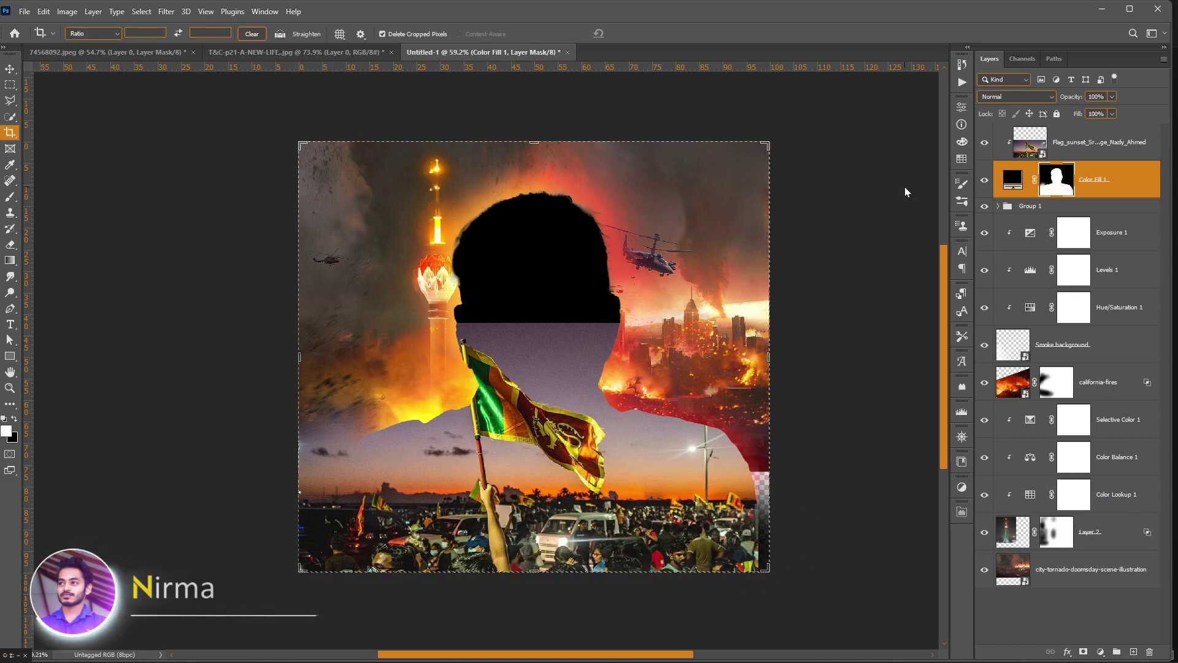
key("v")
left_click(1015, 96)
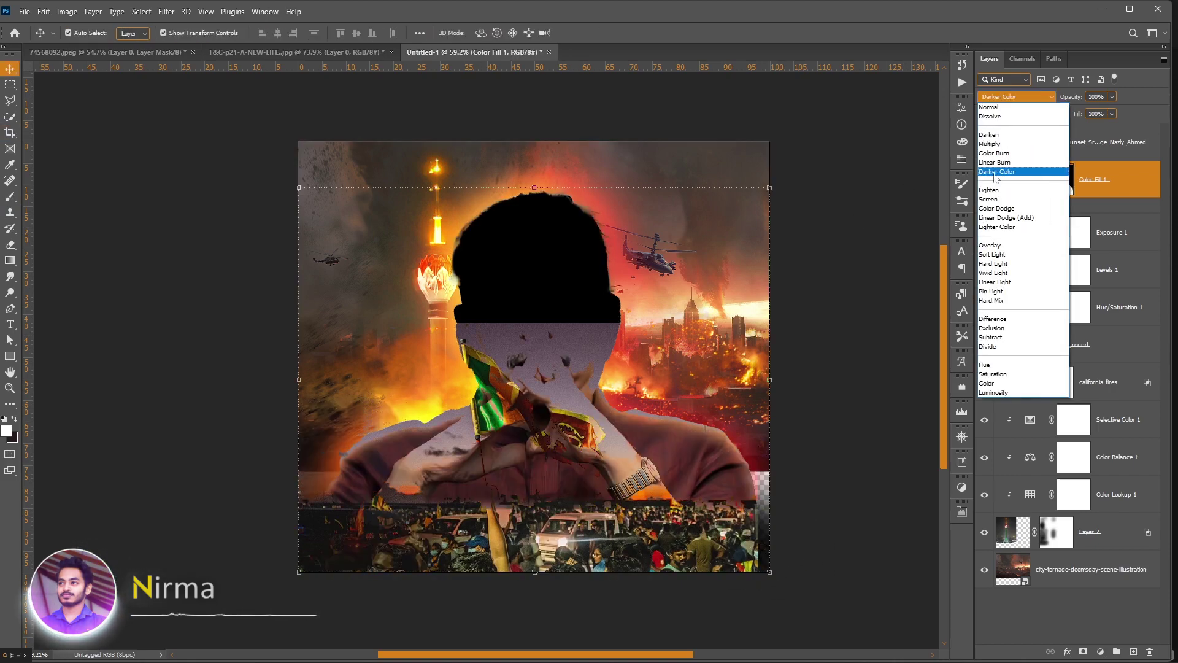
left_click(1054, 189)
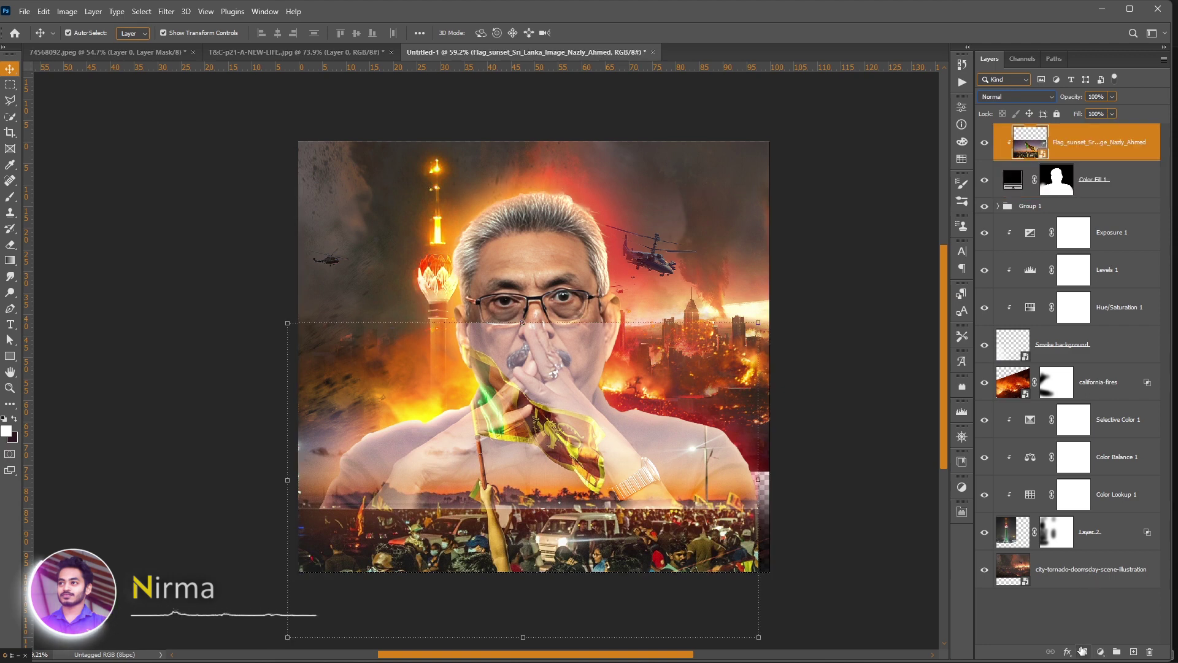
left_click(1083, 650)
Mask the flag image away from the man's face, nose and hands, restoring the green flag near his fingers.
key("b")
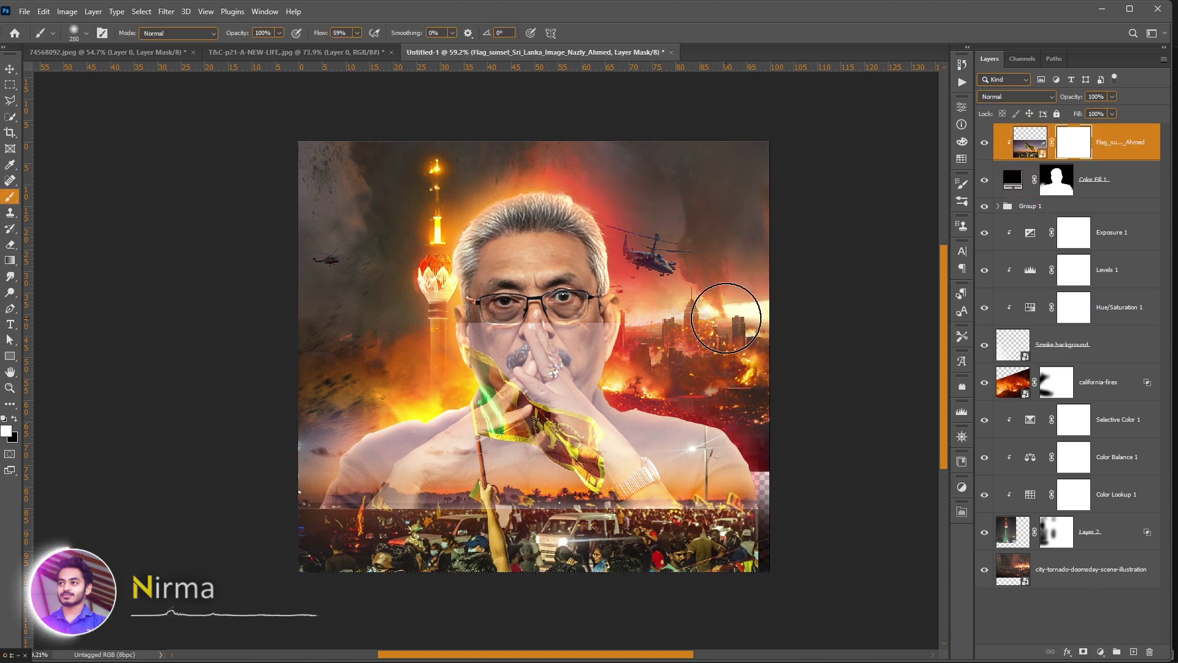
key("x")
left_click_drag(548, 302, 442, 310)
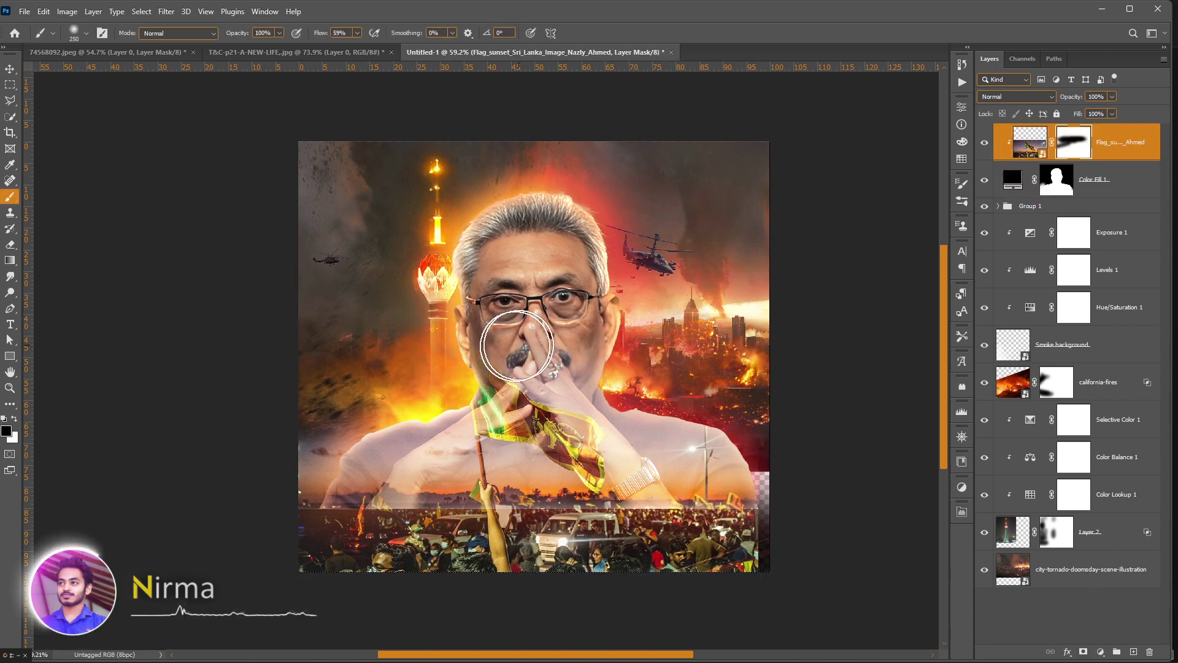
left_click_drag(282, 434, 368, 421)
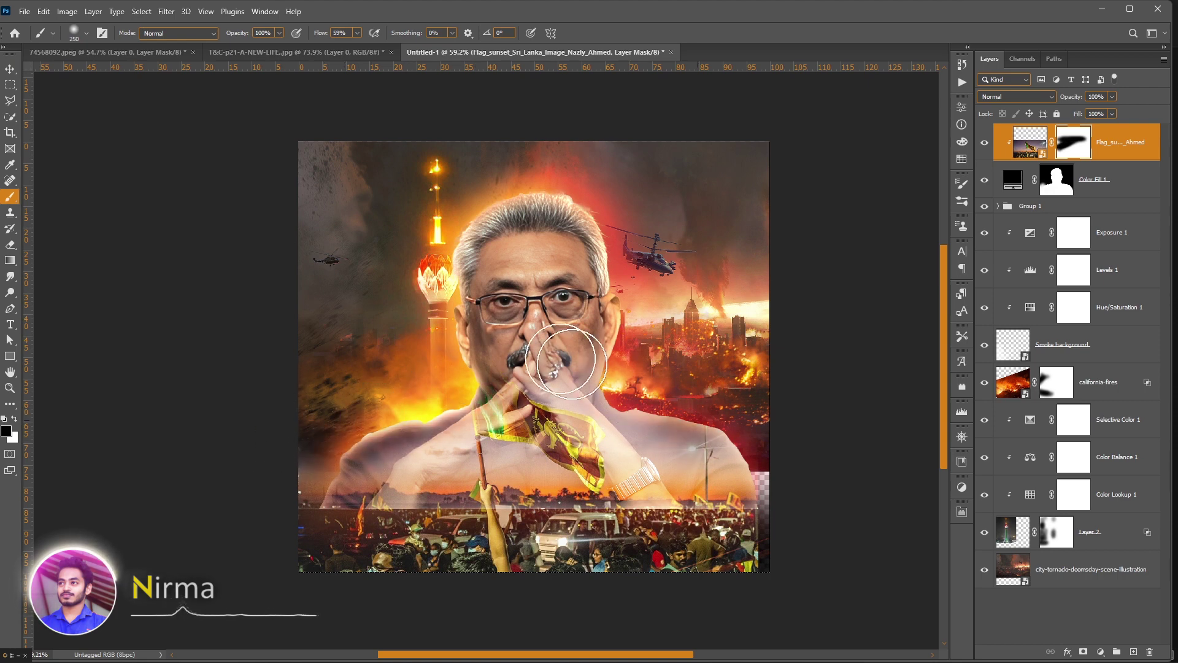
mouse_move(565, 362)
left_mouse_down()
mouse_move(607, 398)
mouse_move(515, 328)
mouse_move(485, 322)
mouse_move(502, 420)
mouse_move(483, 422)
mouse_move(490, 410)
left_mouse_up()
key("bracketleft")
key("bracketleft")
key("bracketleft")
key("x")
left_click_drag(557, 440, 566, 438)
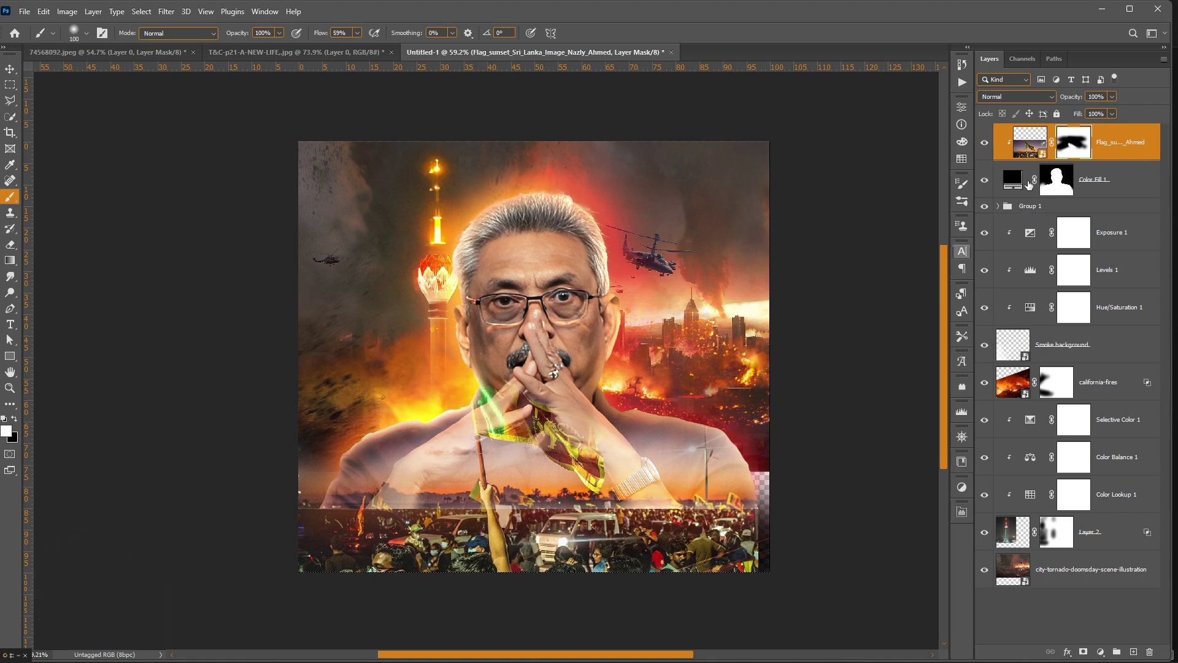
Compare with Group 1 hidden, then expand Group 1 and make Layer 1 copy 2 active.
left_click(1051, 186)
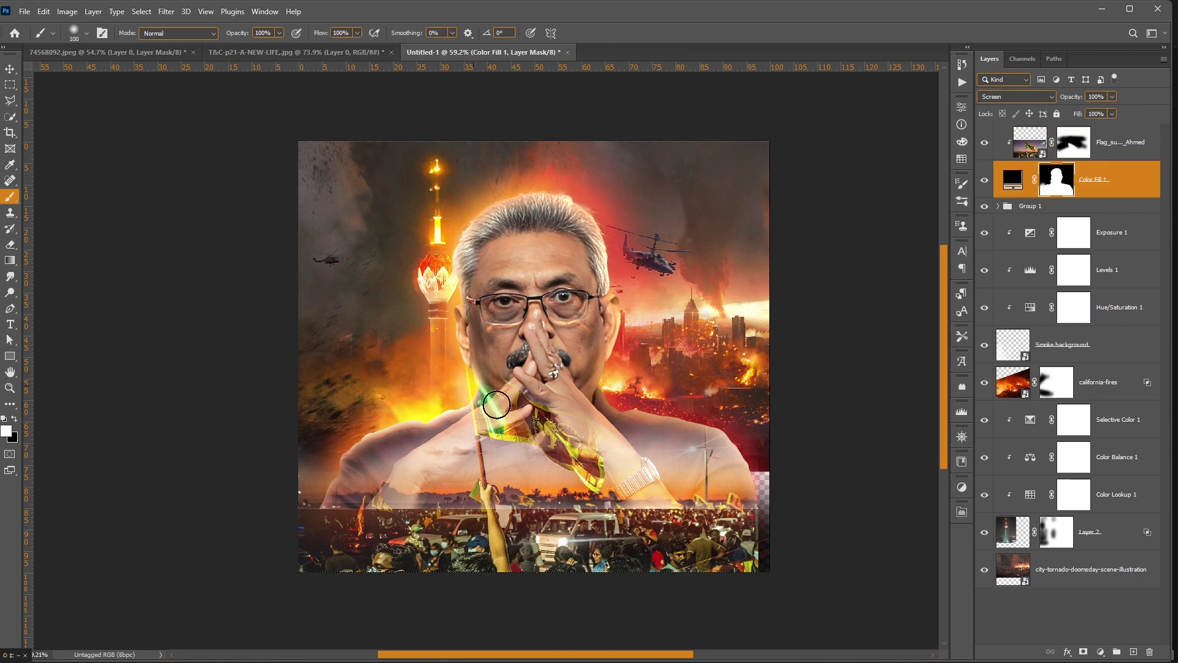
left_click(1037, 152)
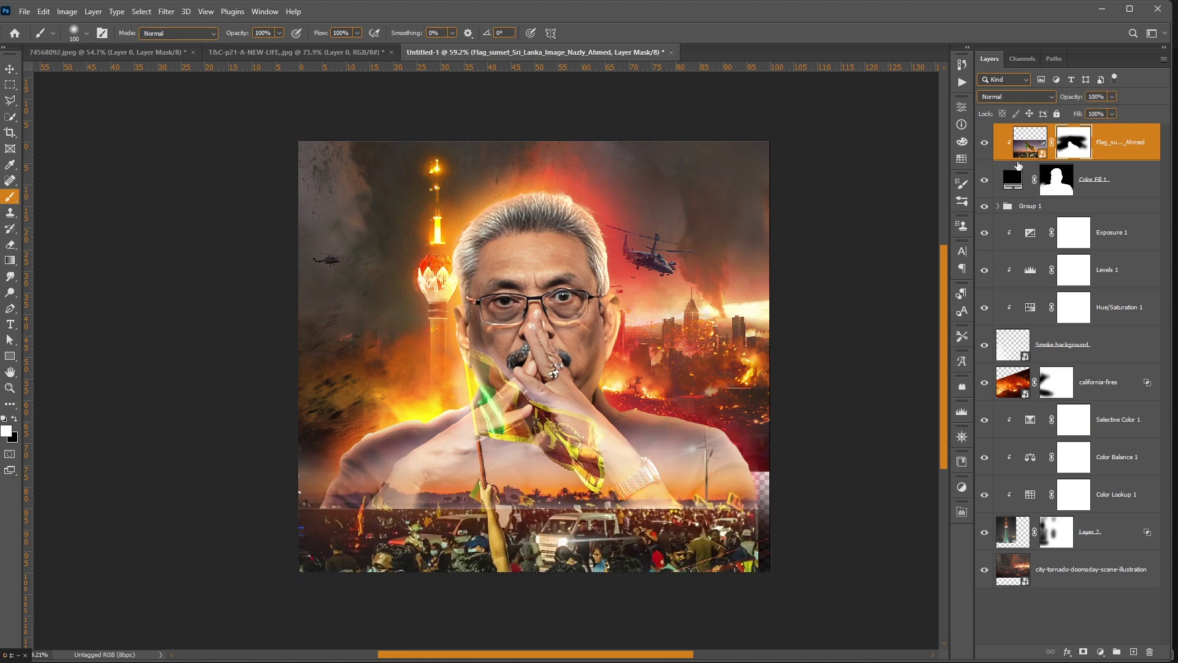
left_click(1059, 187)
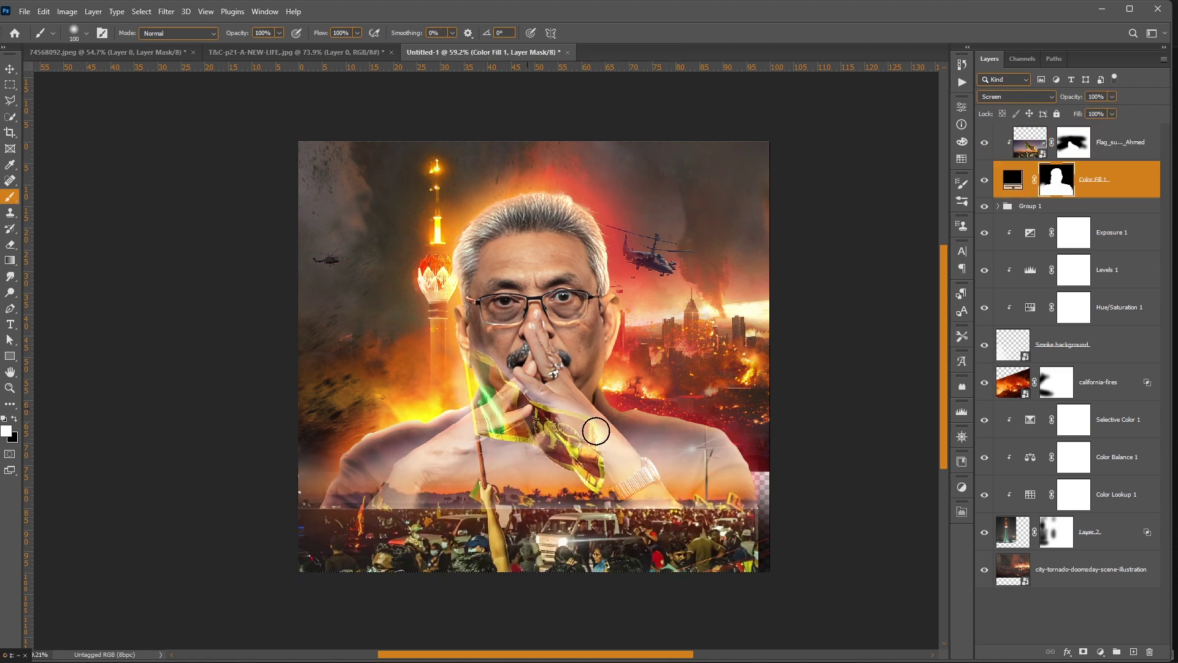
left_click(1065, 152)
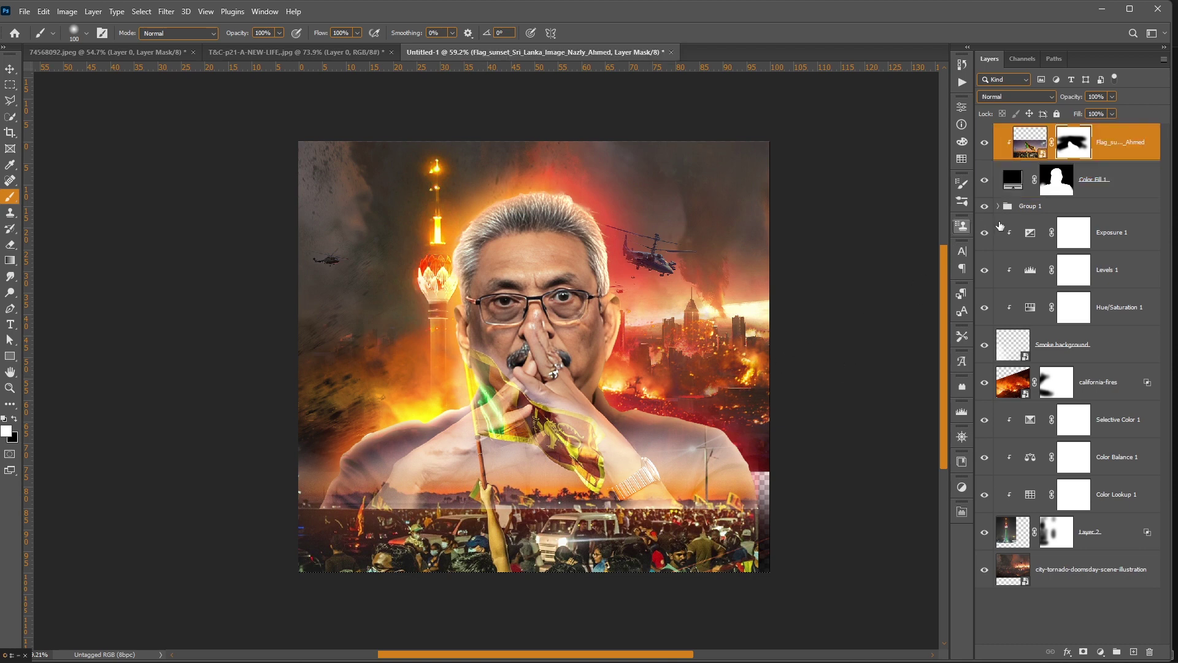
left_click(985, 206)
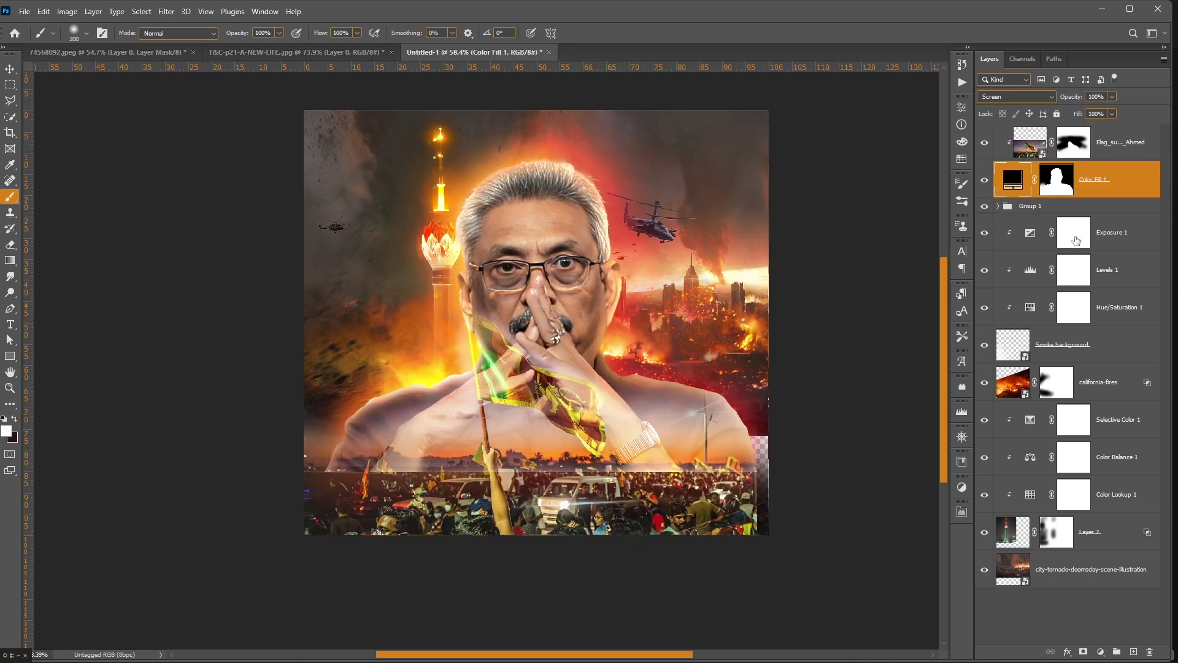
left_click(1025, 207)
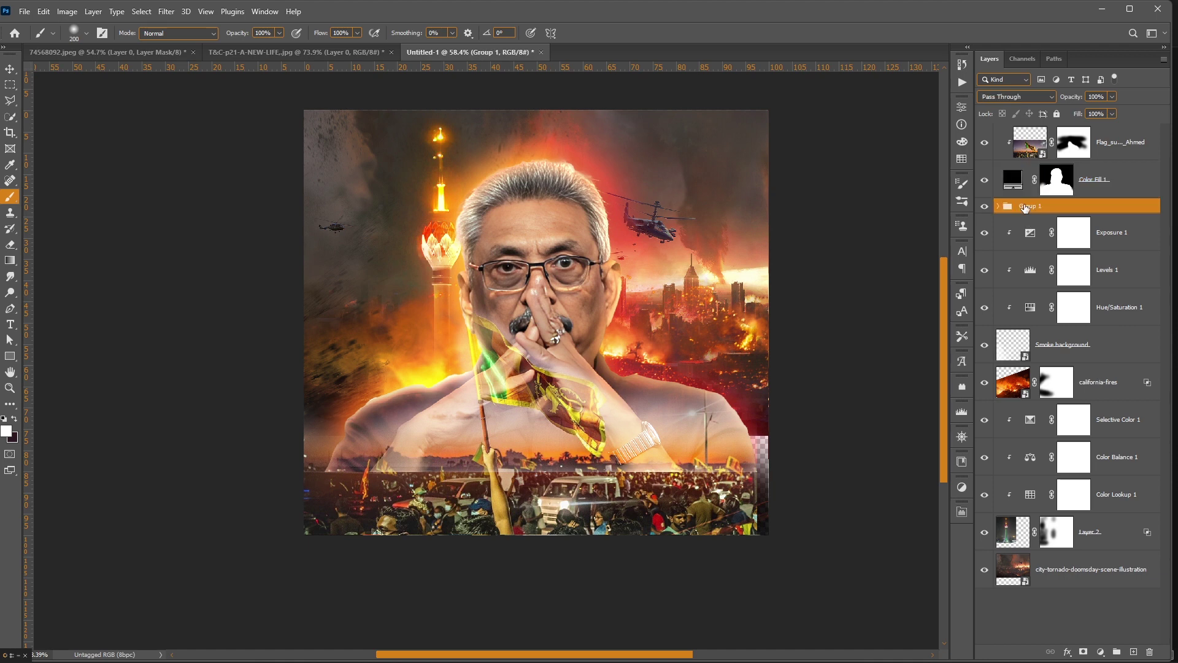
left_click(1000, 206)
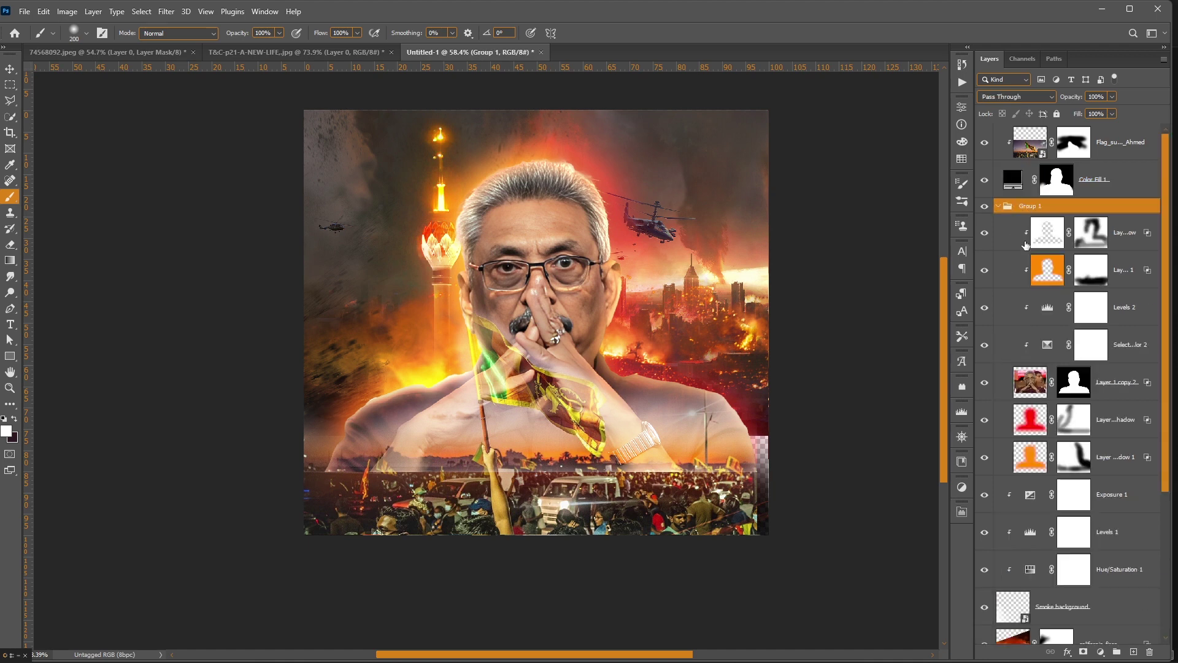
left_click(1137, 382)
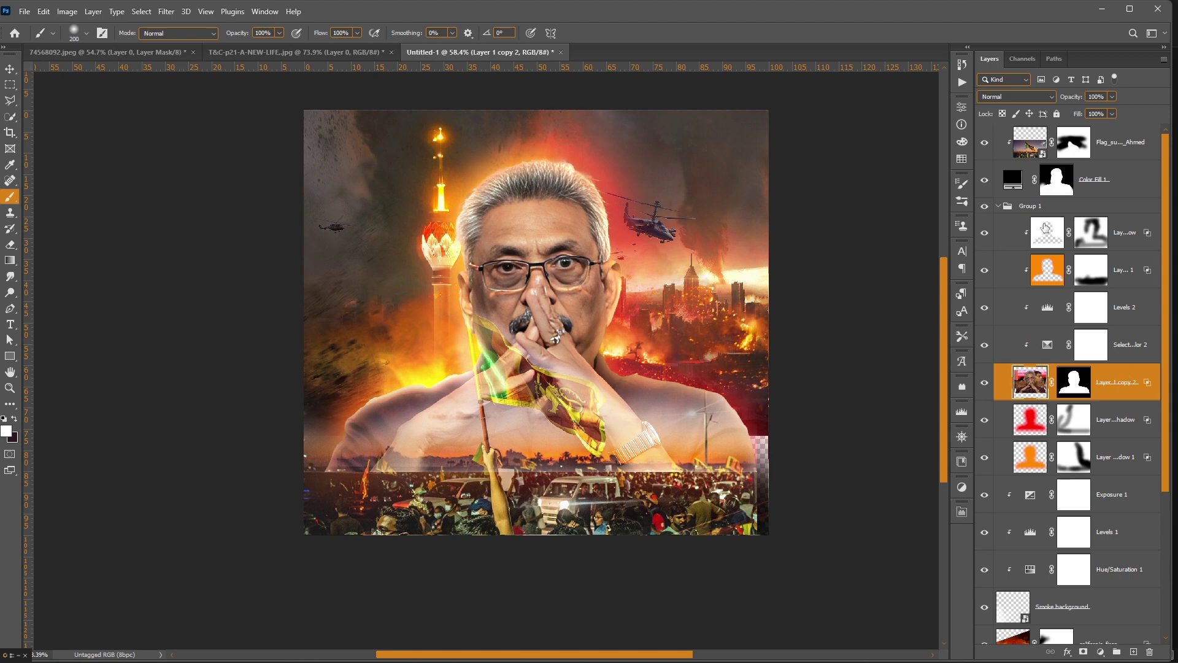
Duplicate Layer 1 copy 2 and group Group 1's layers into Group 2 at the top of the stack.
key("ctrl+j")
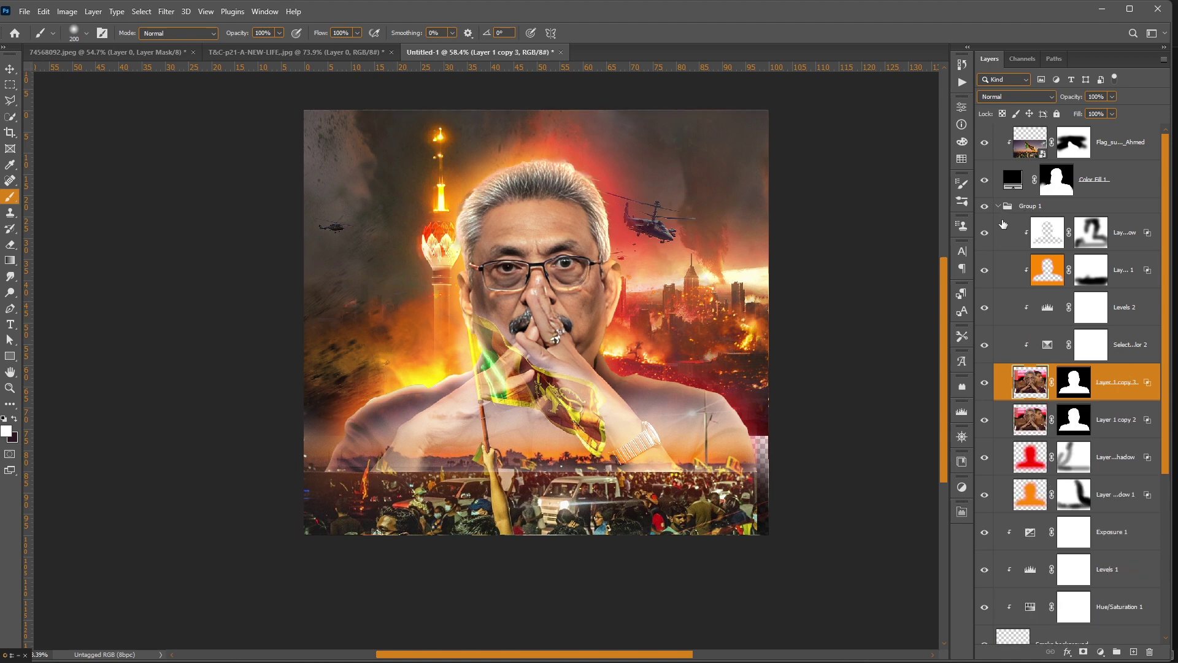
left_click(1112, 245, "shift")
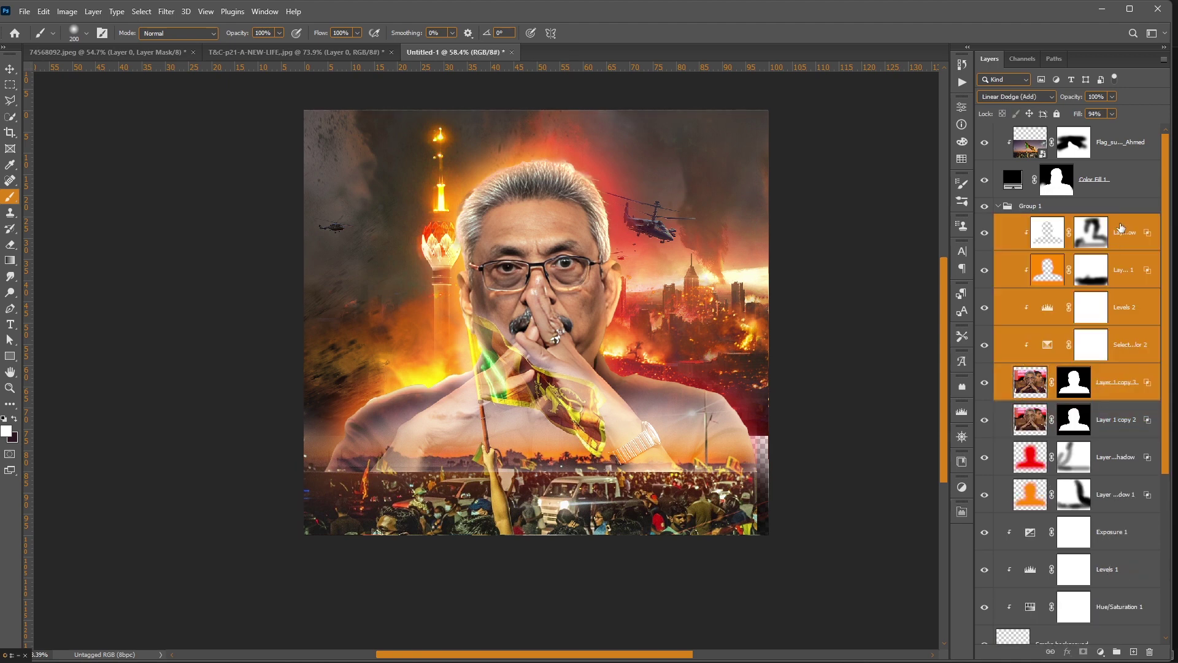
left_click(1117, 652)
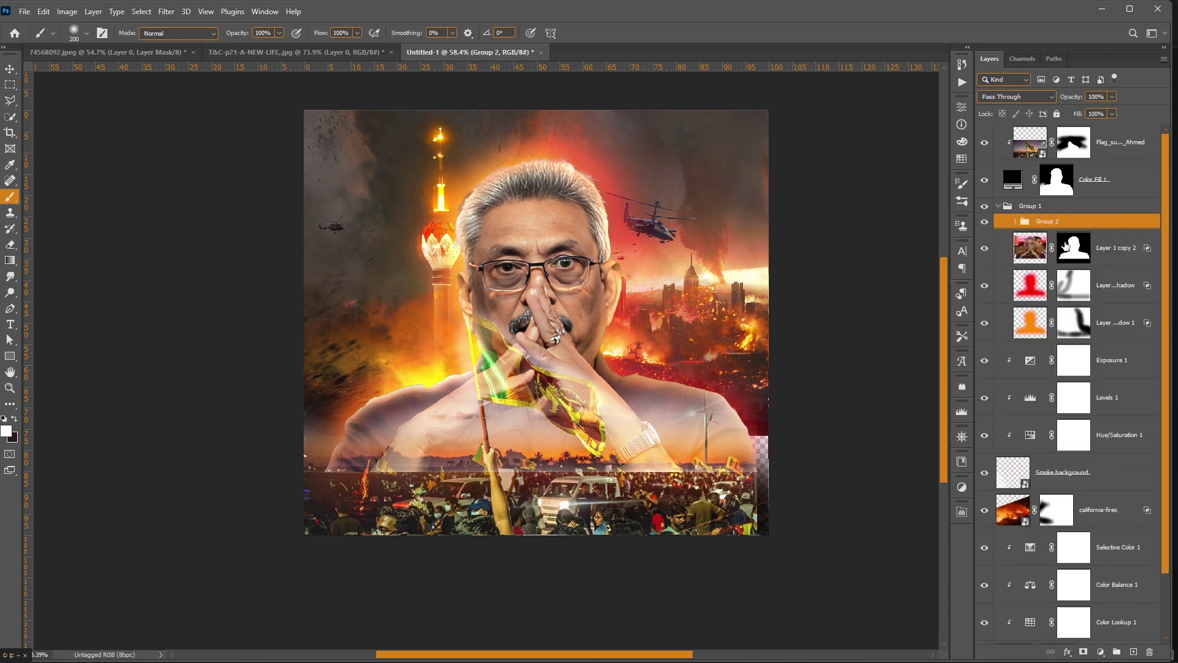
left_click_drag(1049, 222, 1053, 129)
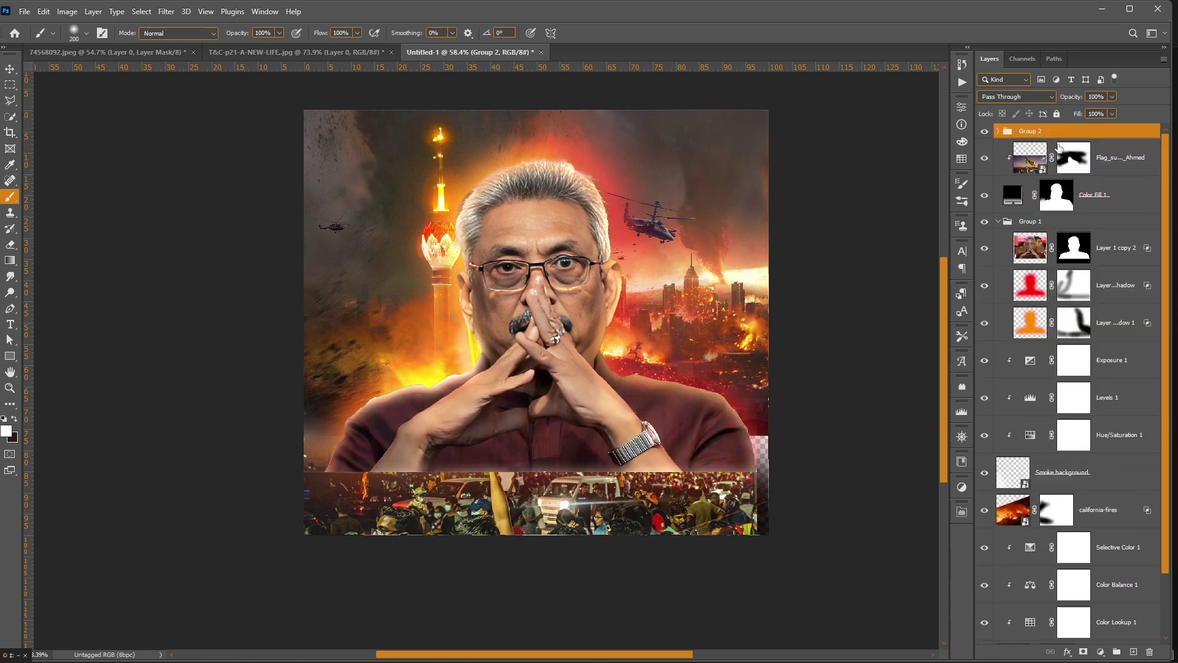
Mask Group 2's bottom edge in black, fading it over the crowd at 30% opacity and 50% flow.
left_click(1083, 651)
key("x")
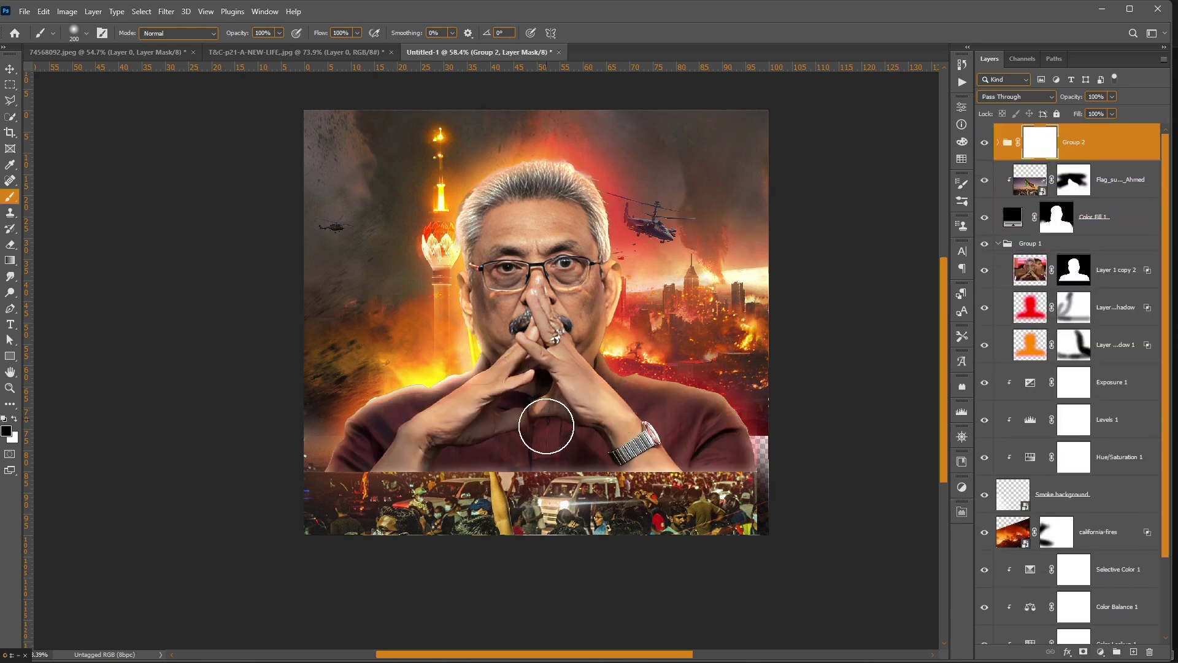
mouse_move(674, 494)
left_mouse_down()
mouse_move(312, 489)
mouse_move(789, 481)
left_mouse_up()
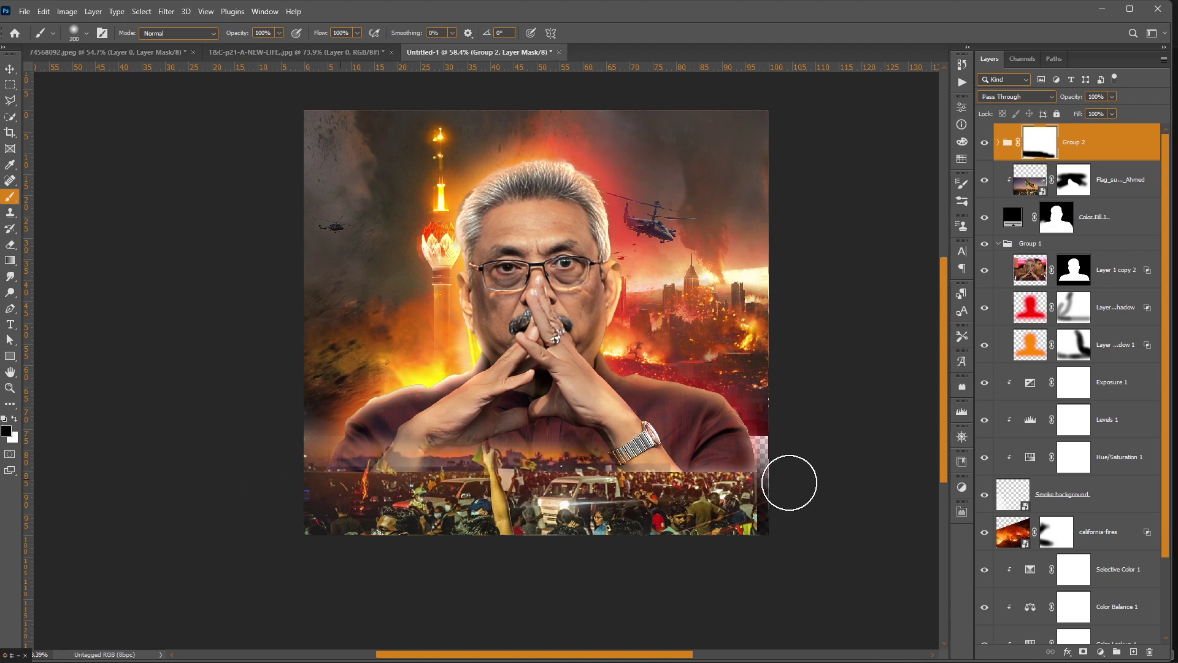
key("1")
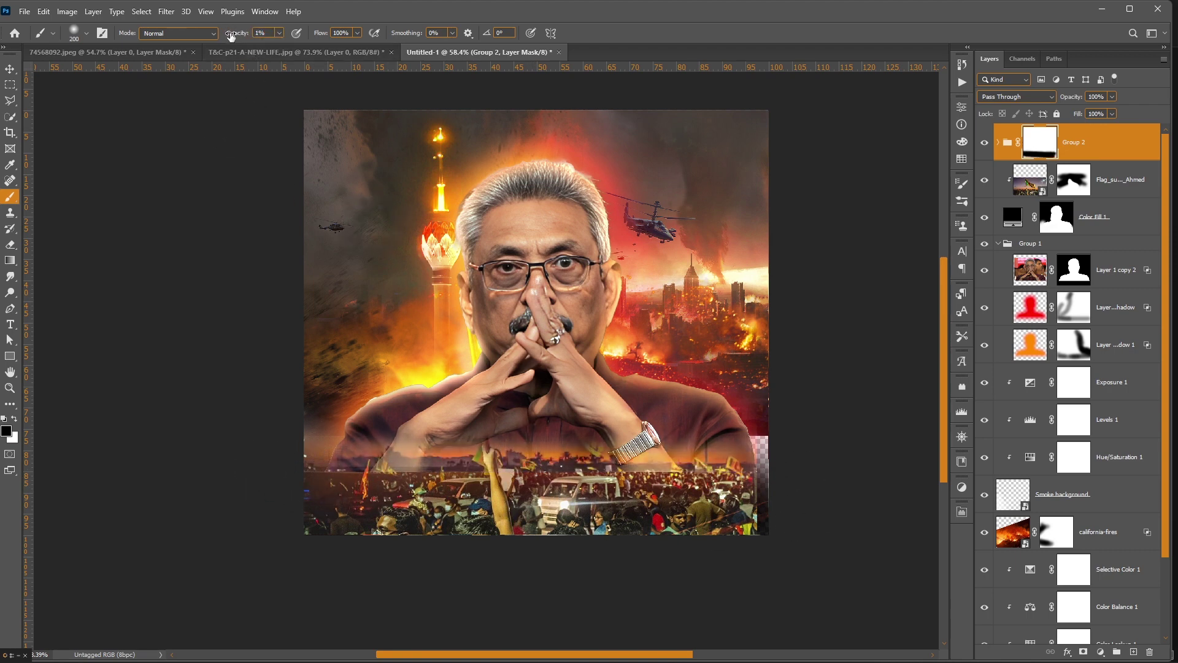
type("30")
key("shift+5")
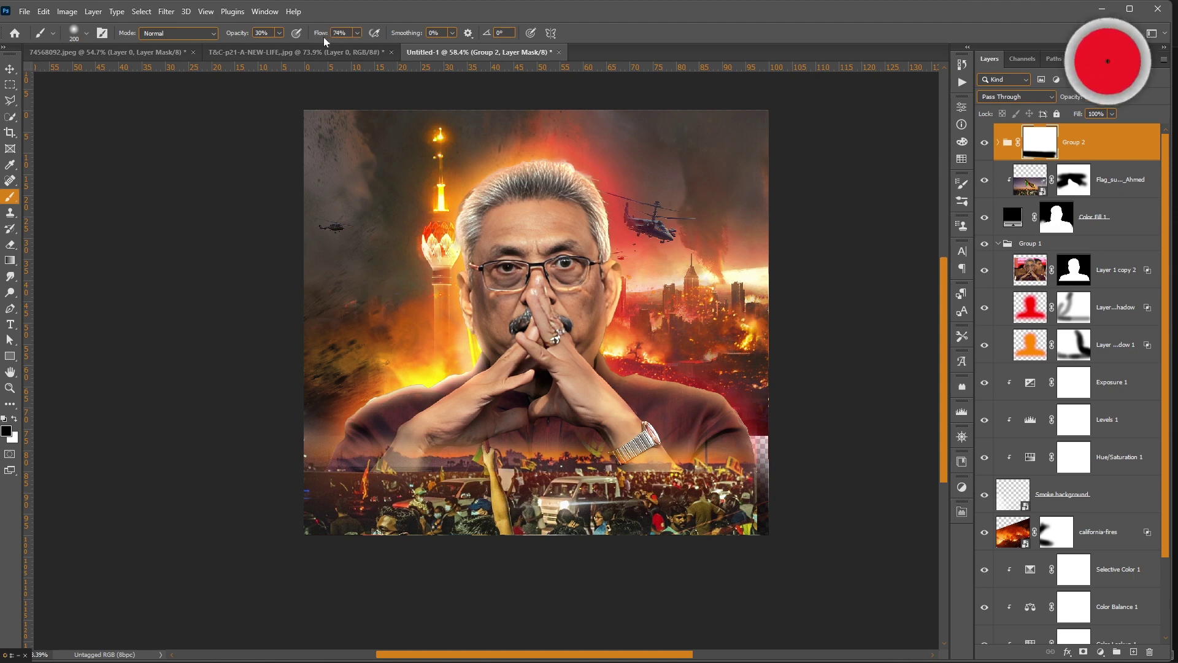
mouse_move(560, 481)
left_mouse_down()
mouse_move(403, 475)
mouse_move(781, 440)
mouse_move(399, 487)
mouse_move(455, 454)
mouse_move(424, 473)
left_mouse_up()
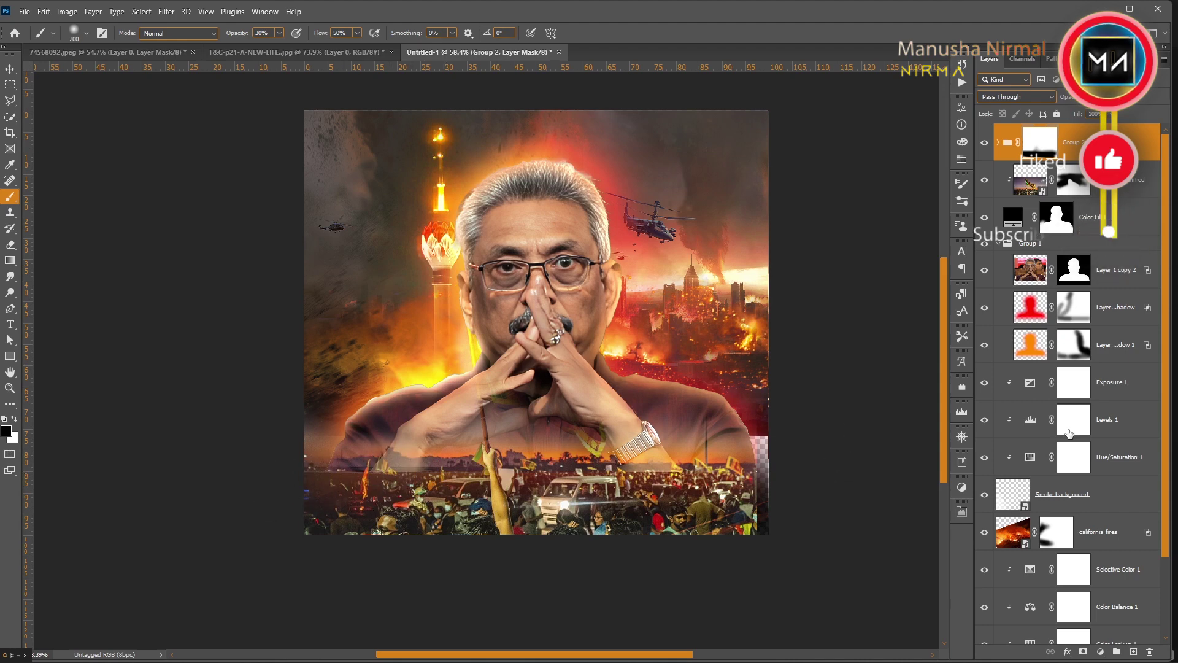
left_click(985, 271)
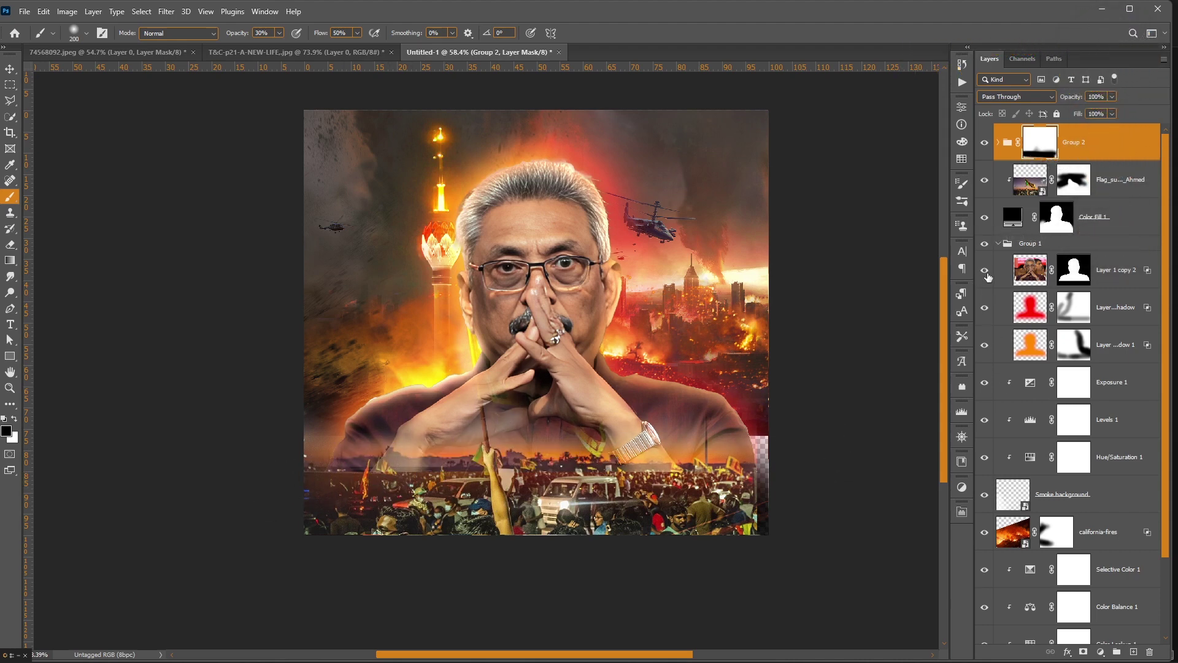
left_click(1074, 271)
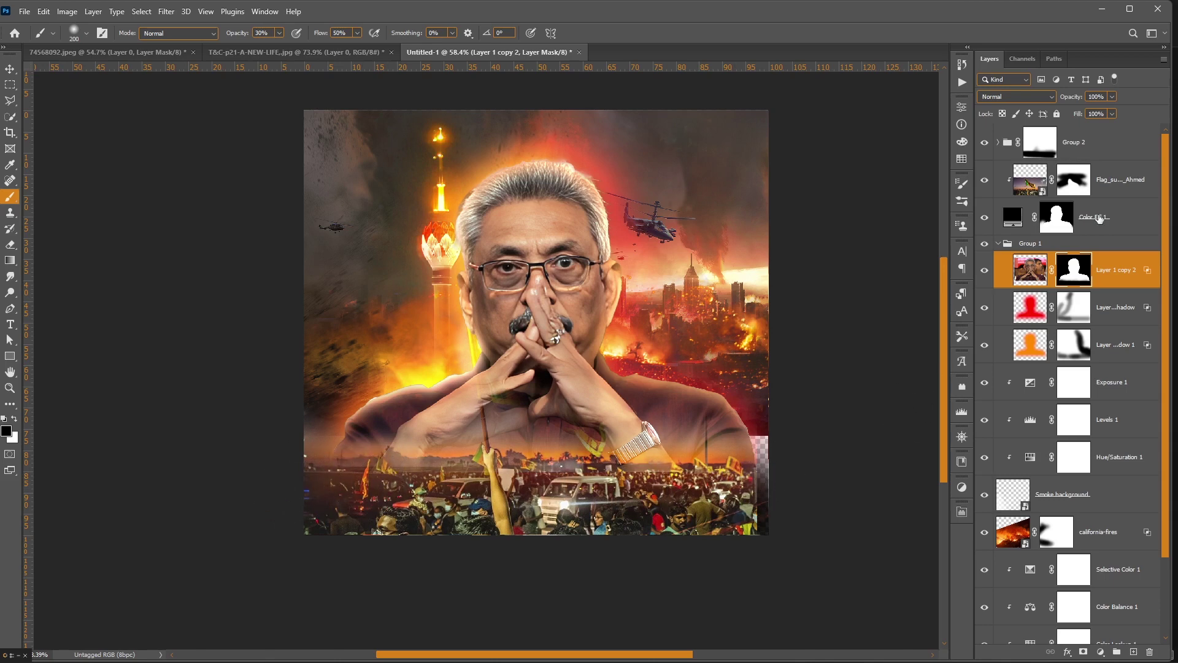
Delete the Color Fill 1 silhouette layer.
key("v")
left_click(1108, 189)
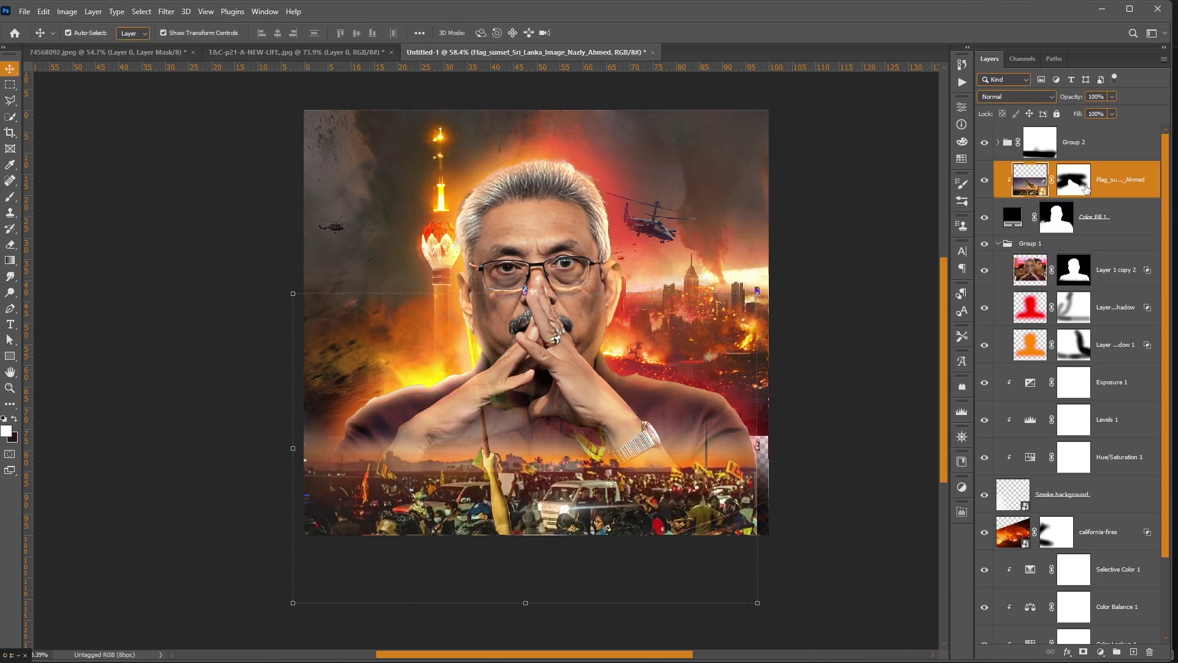
left_click(1039, 142)
key("b")
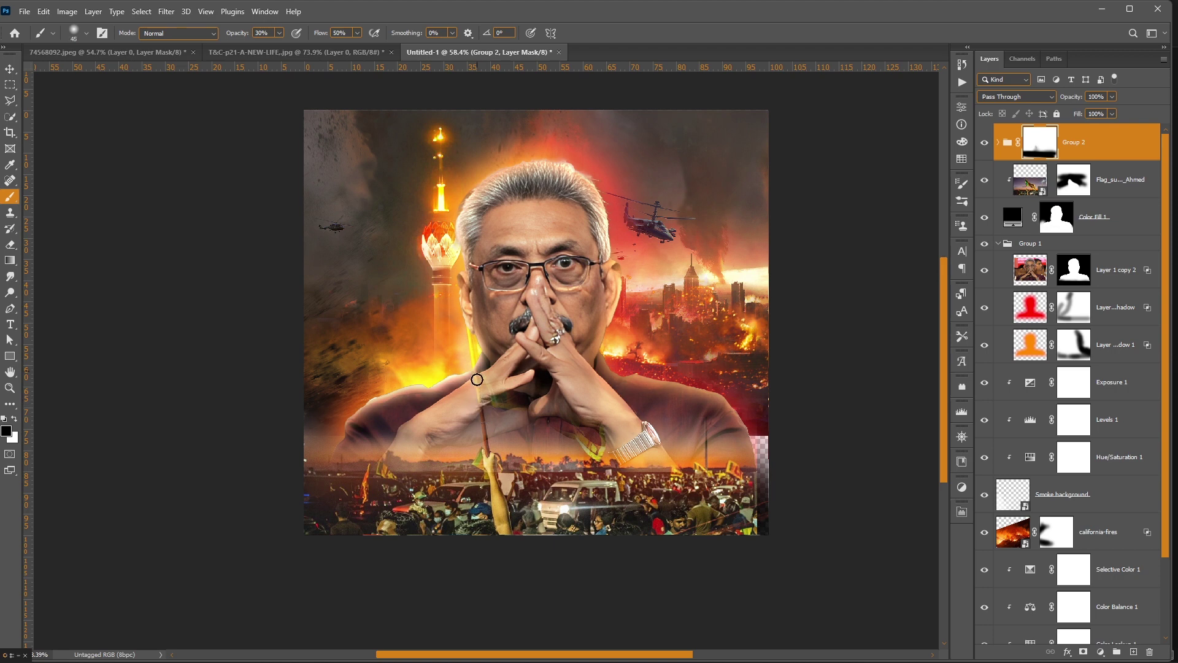
left_click(1013, 217)
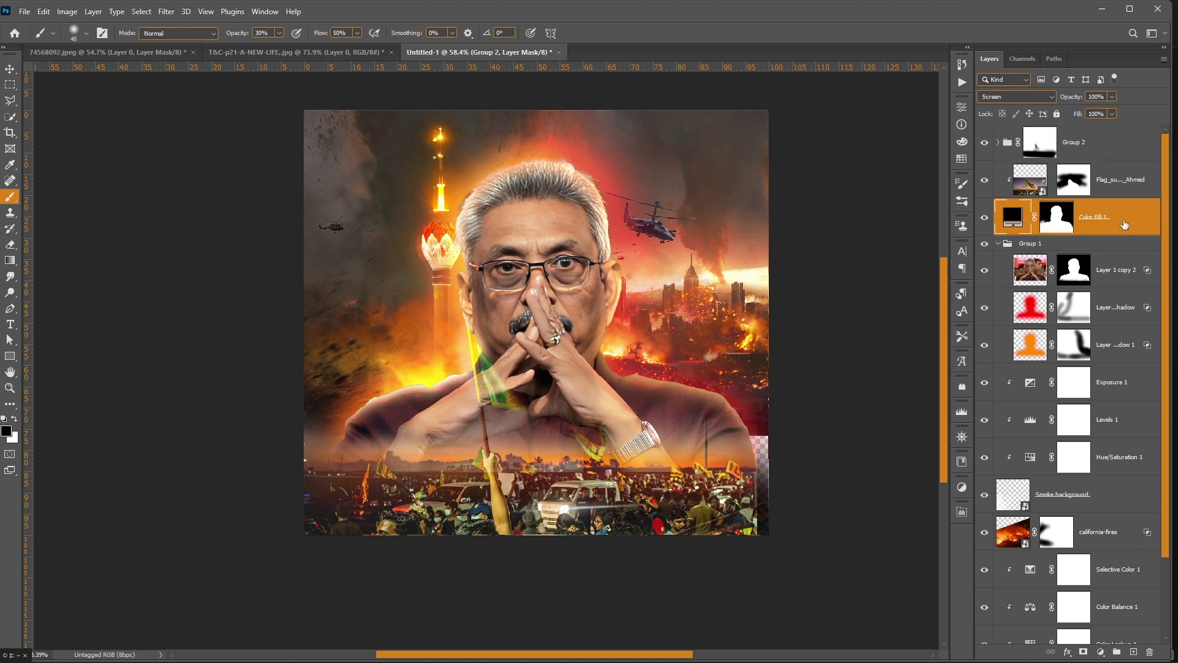
key("x")
left_click(1047, 220)
key("x")
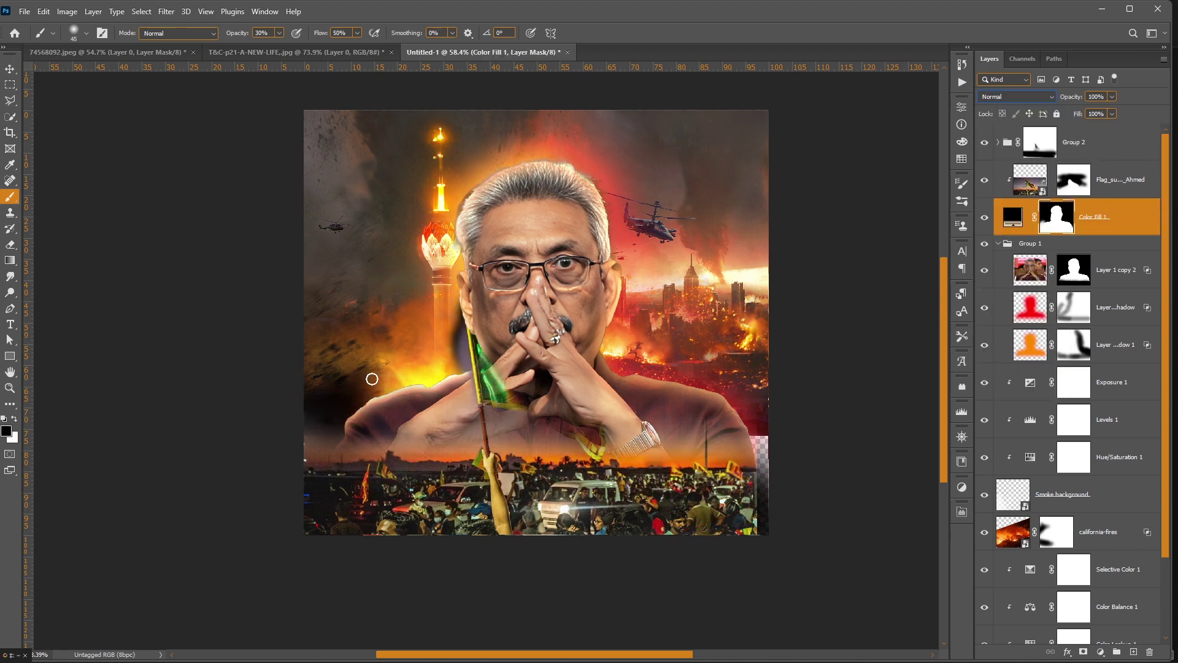
key("Delete")
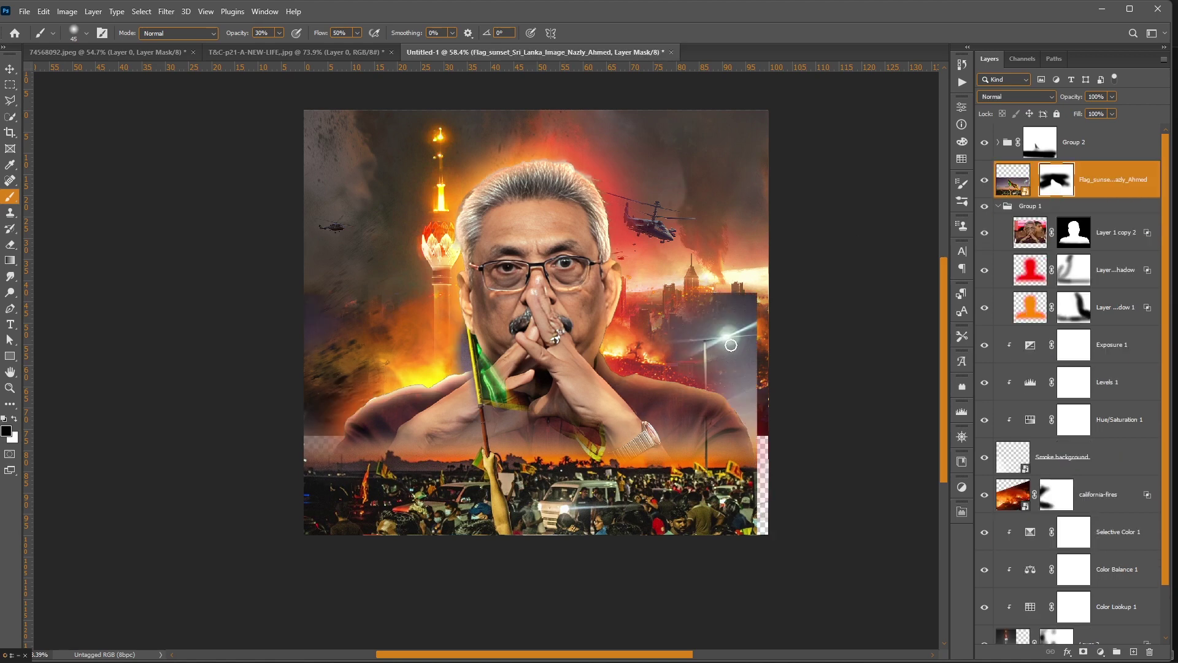
Mask out the street-light glow on the flag sunset image with a 175 brush and nudge the image slightly right.
key("bracketright")
key("bracketright")
key("bracketright")
left_click_drag(763, 335, 746, 423)
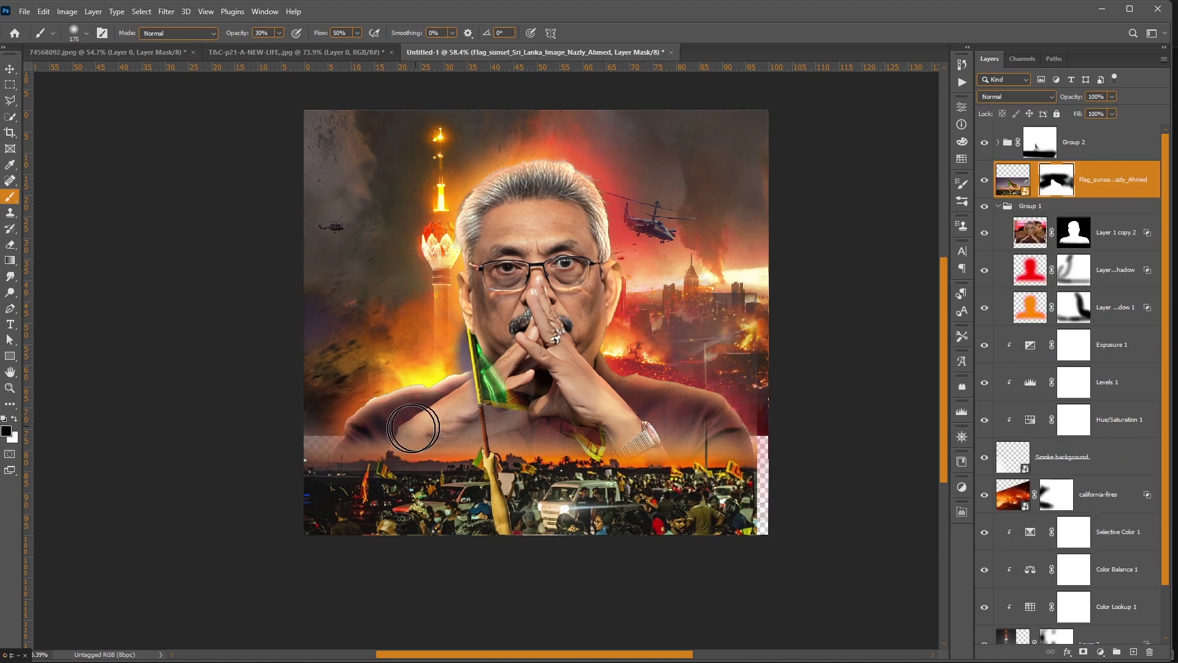
key("v")
left_click_drag(685, 510, 696, 513)
left_click(1055, 142)
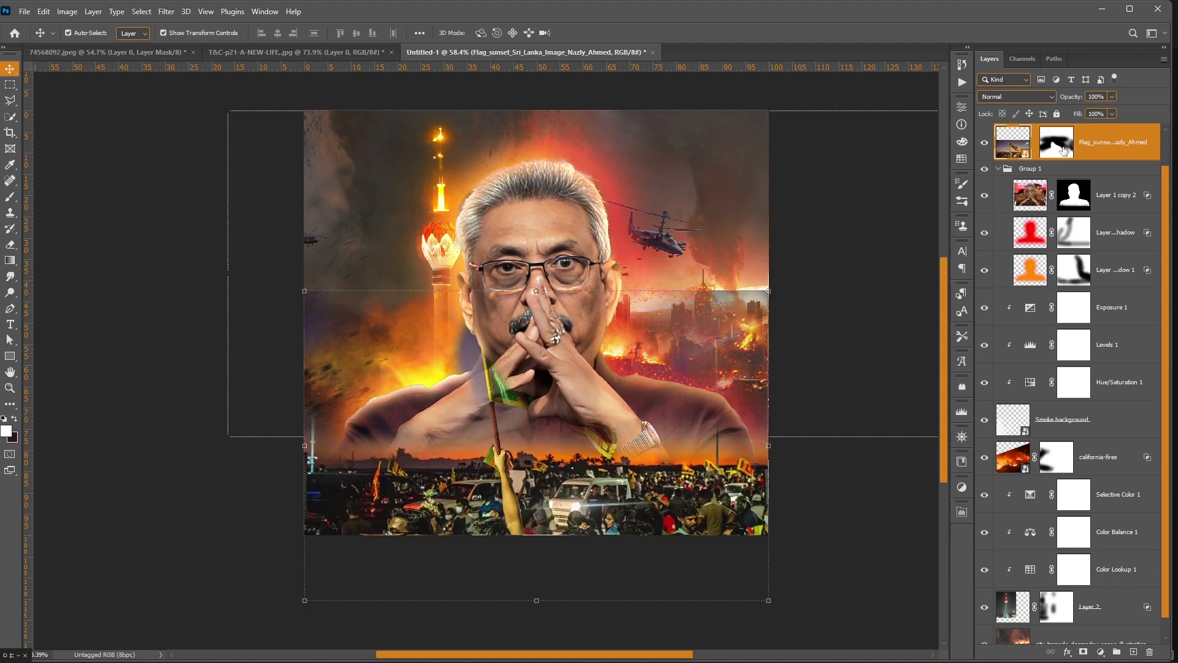
key("b")
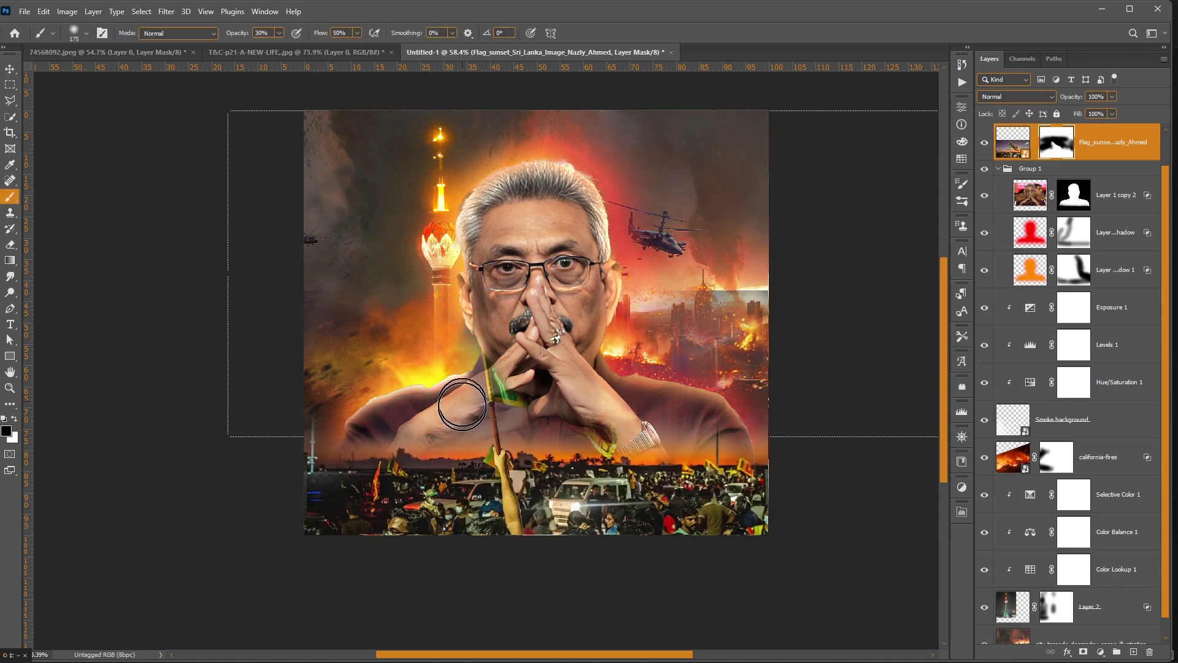
key("c")
key("b")
key("x")
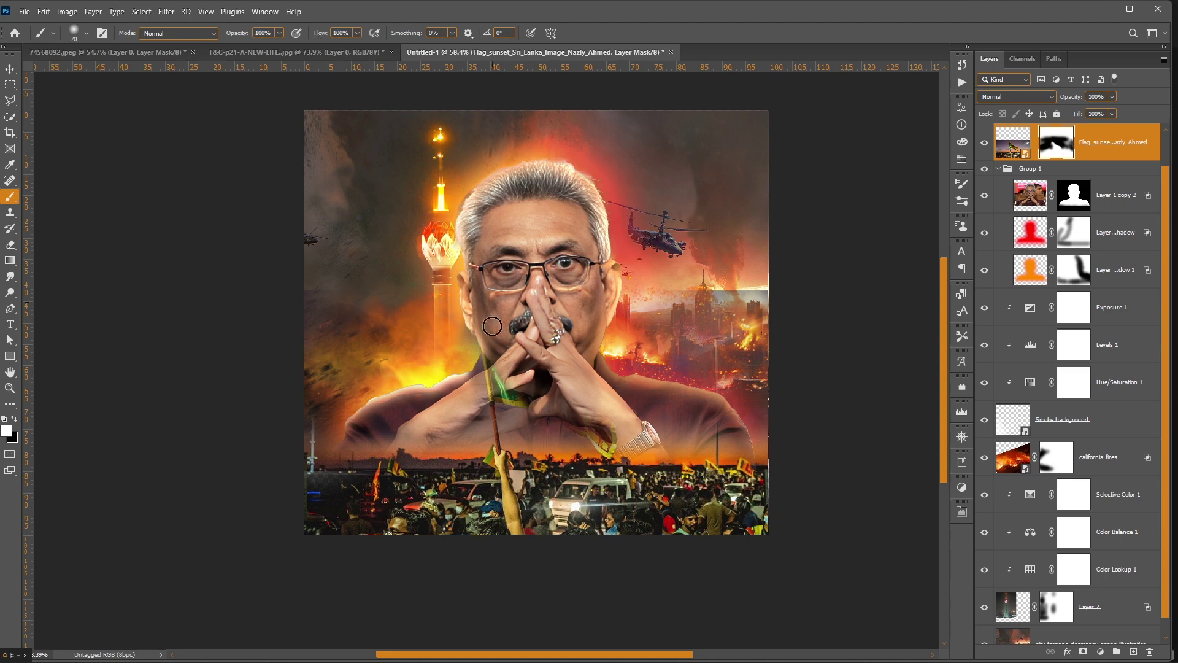
left_click(486, 350, "ctrl")
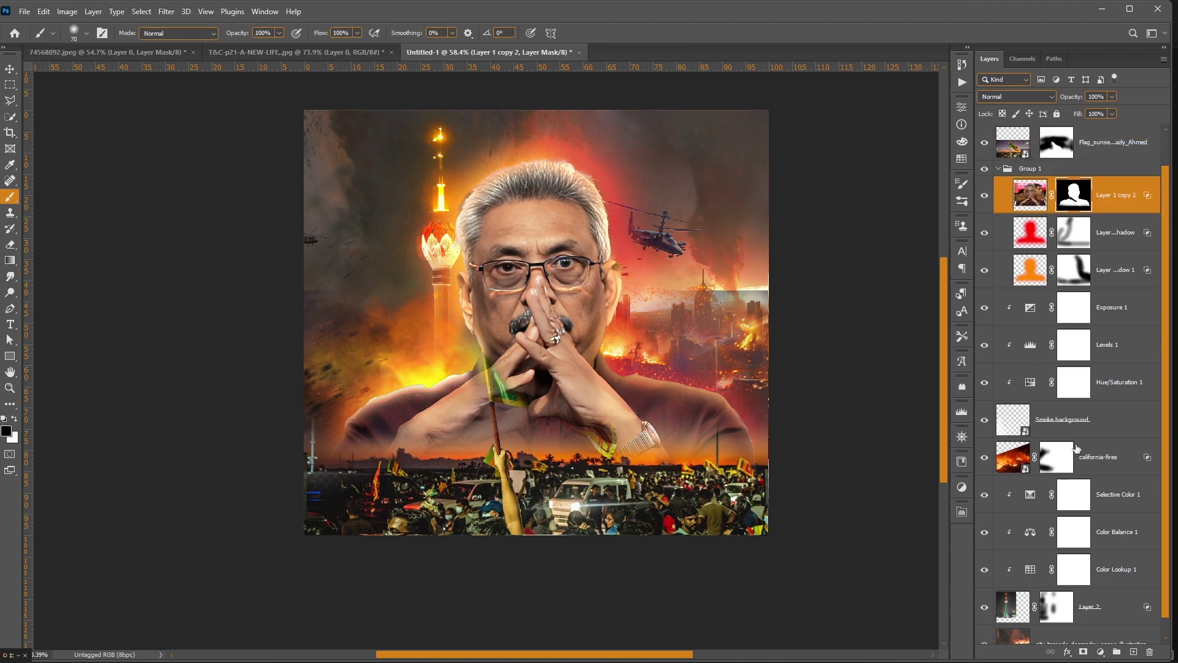
Reveal the Sri Lankan flag and its pole over the man's hands on Group 2's mask.
scroll(1024, 242, "up", 1)
left_click(1039, 142)
mouse_move(500, 377)
left_mouse_down()
mouse_move(509, 393)
mouse_move(617, 396)
left_mouse_up()
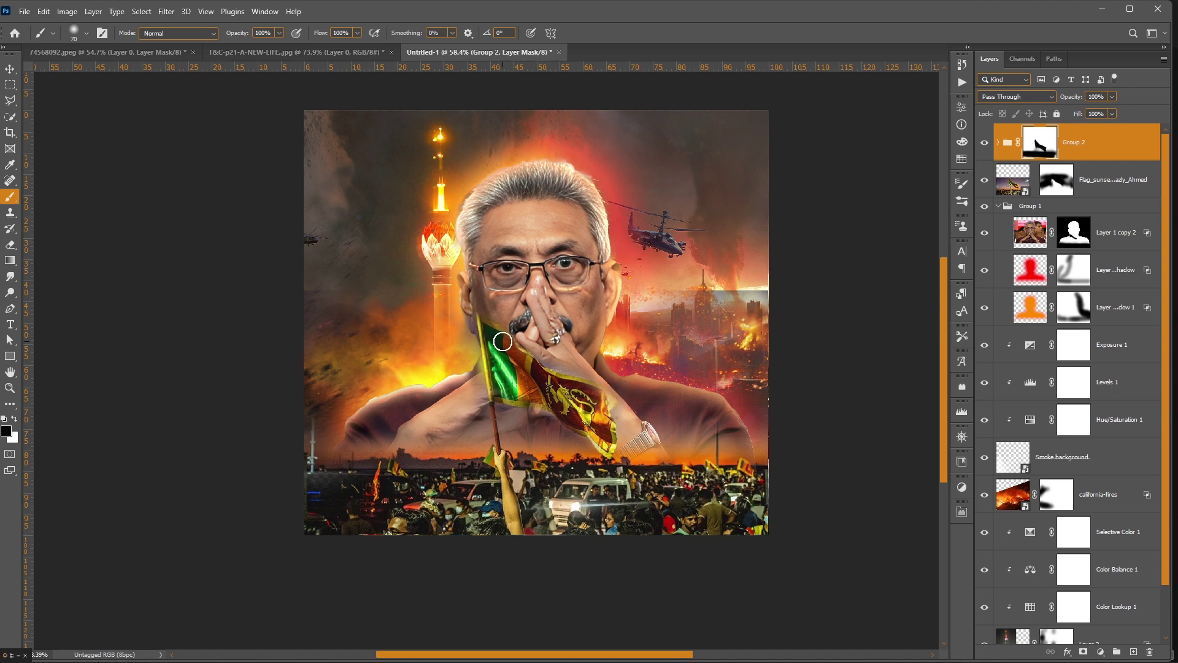
left_click_drag(540, 392, 502, 454)
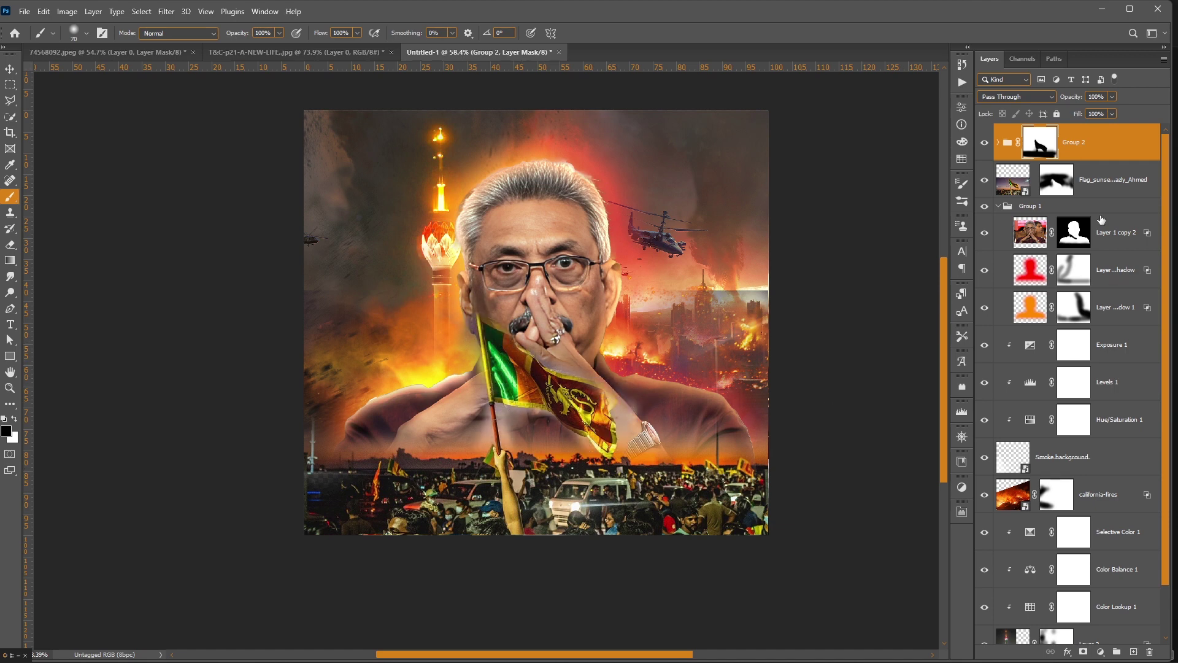
Mask out the neck strip left of the flag pole on the flag sunset layer with a smaller black brush.
left_click(1056, 184)
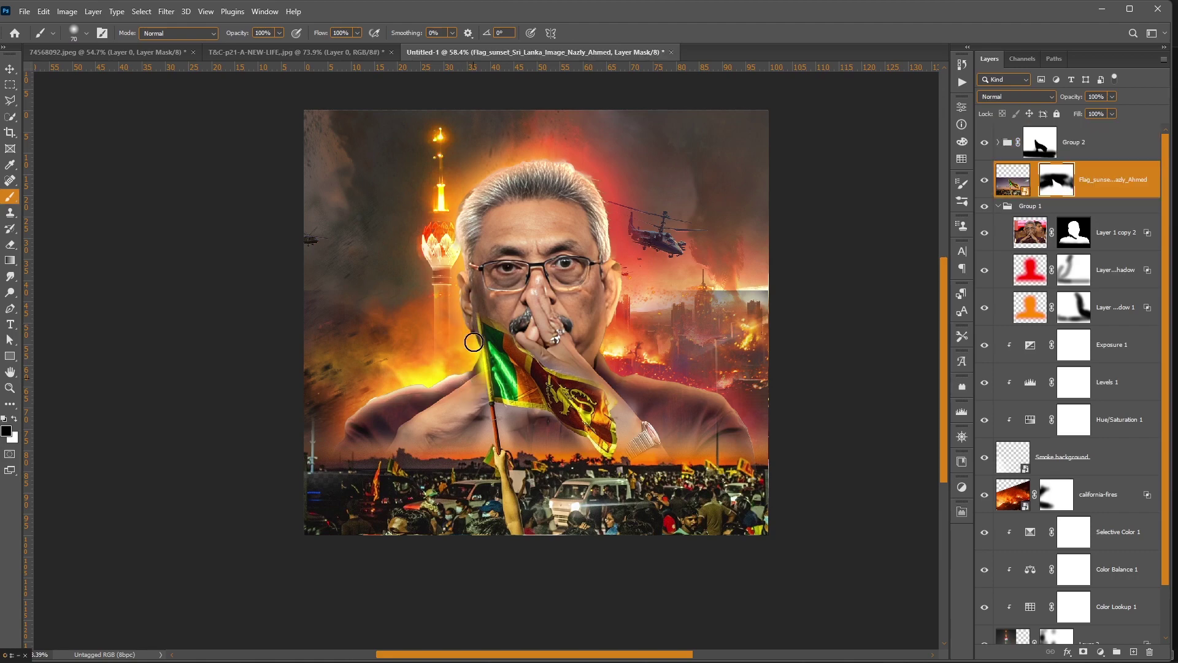
scroll(492, 393, "up", 5)
key("bracketleft")
key("bracketleft")
key("bracketleft")
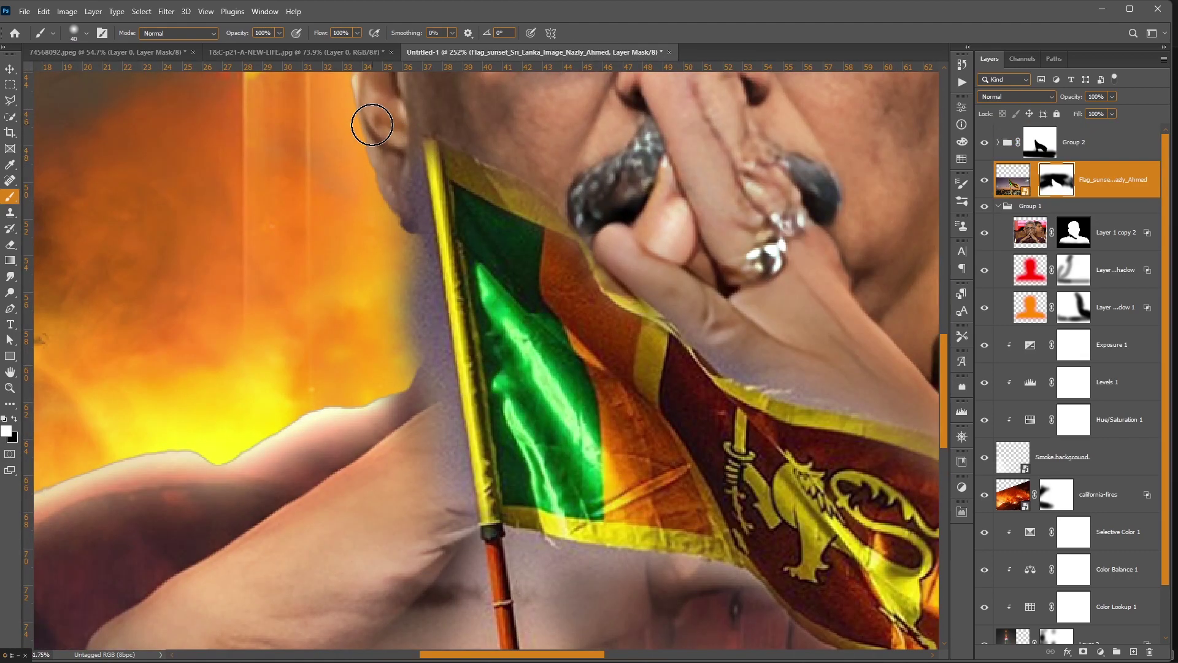
key("x")
left_click_drag(420, 268, 446, 452)
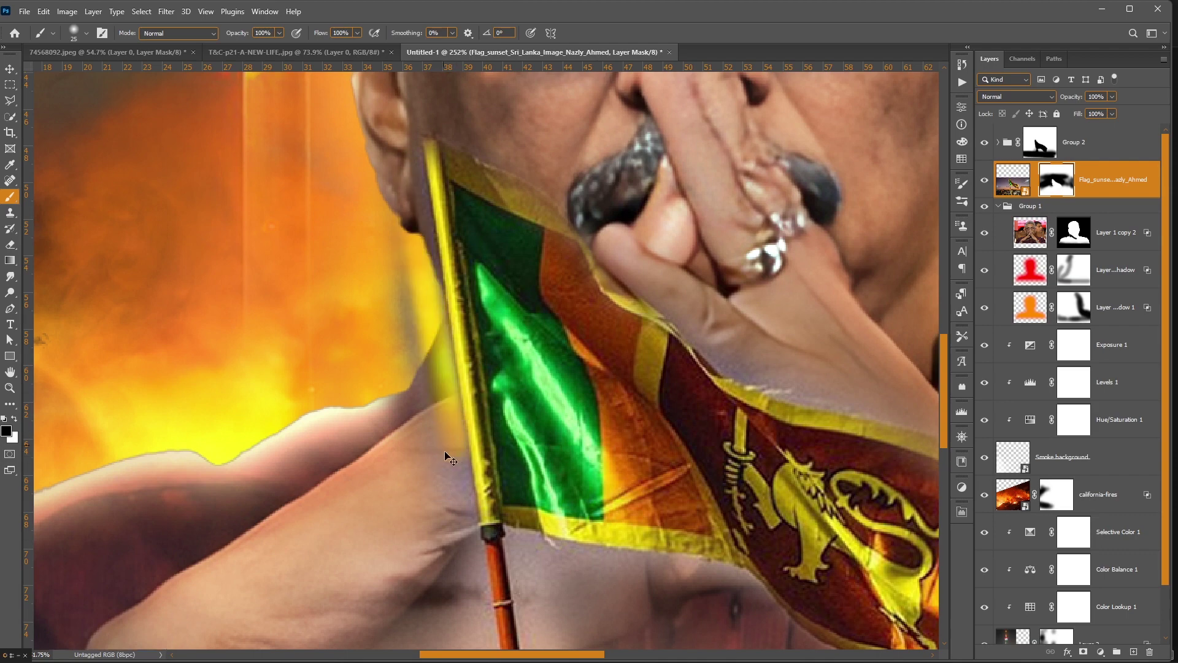
Collapse Group 1 and reveal the crowd flags at bottom right on Group 2's mask with a 600 brush.
scroll(447, 467, "down", 4)
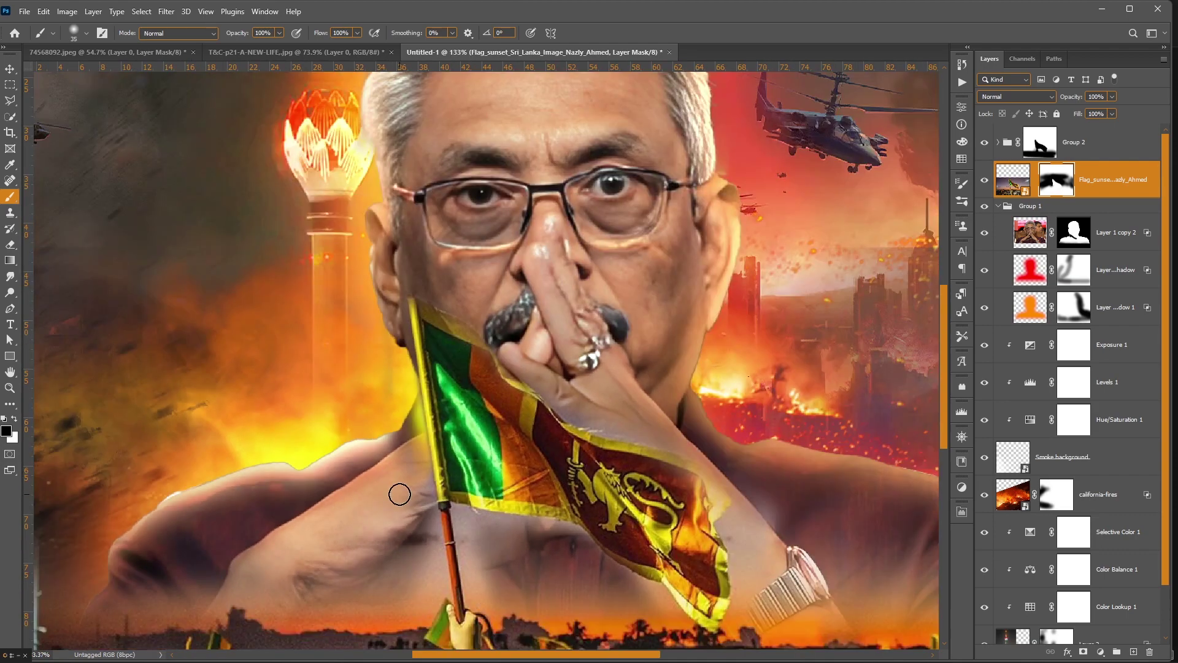
key("bracketright")
key("bracketright")
key("bracketright")
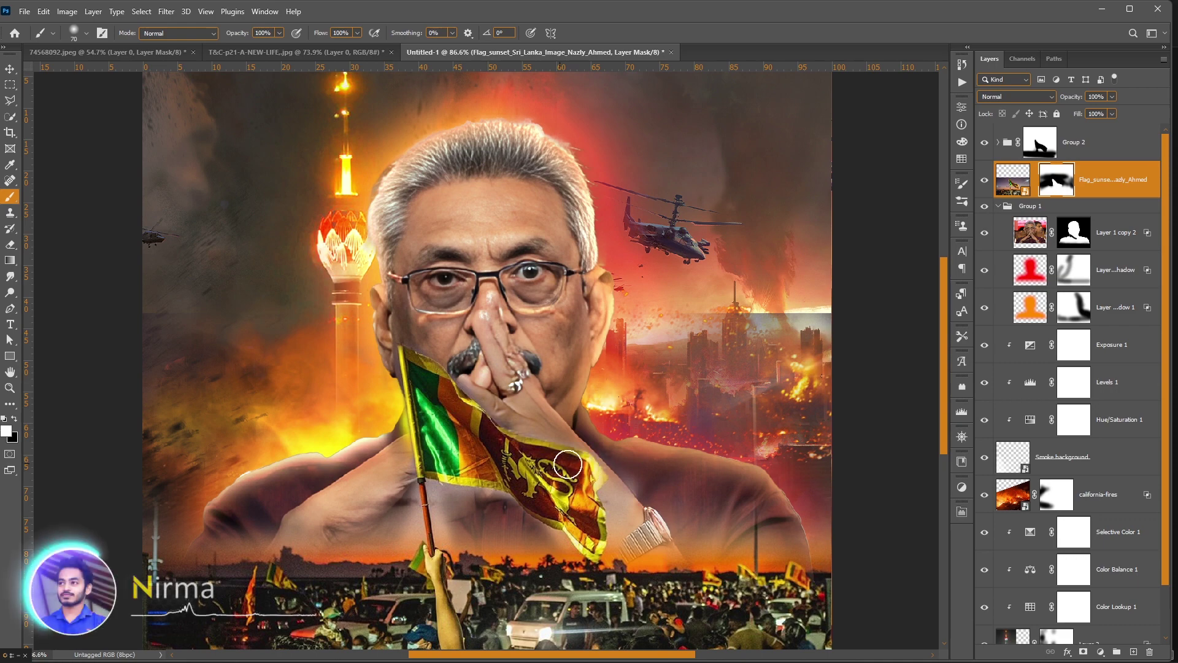
scroll(573, 519, "down", 2)
key("bracketright")
key("bracketright")
key("bracketright")
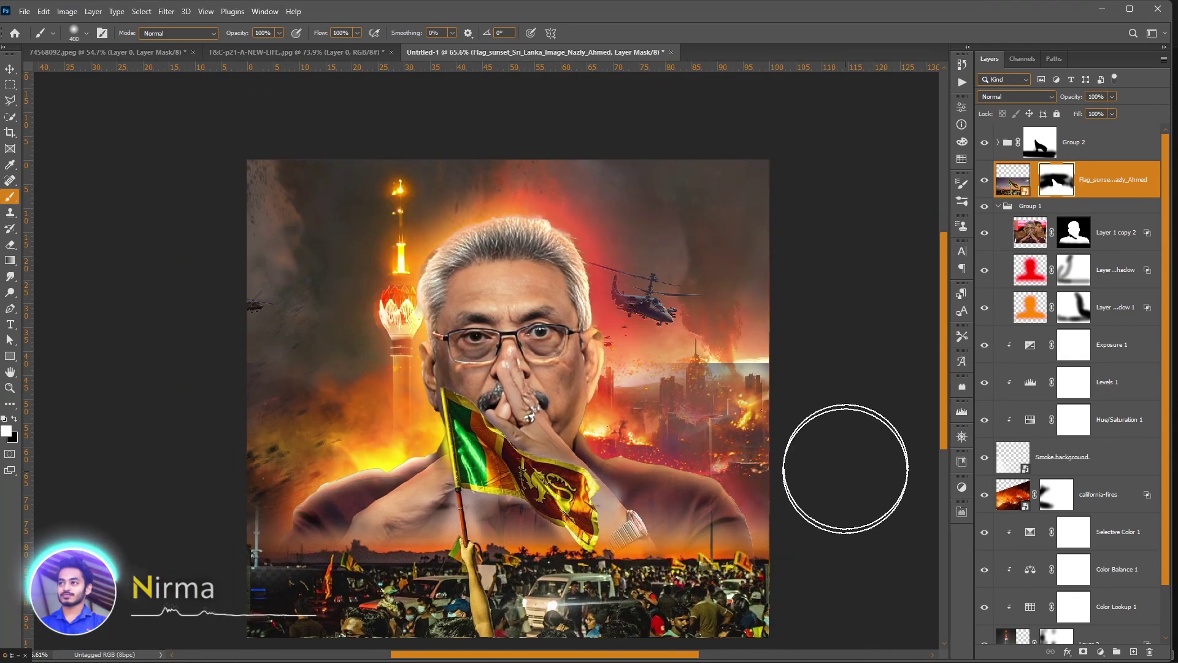
left_click(999, 206)
left_click(1039, 143)
key("bracketright")
key("bracketright")
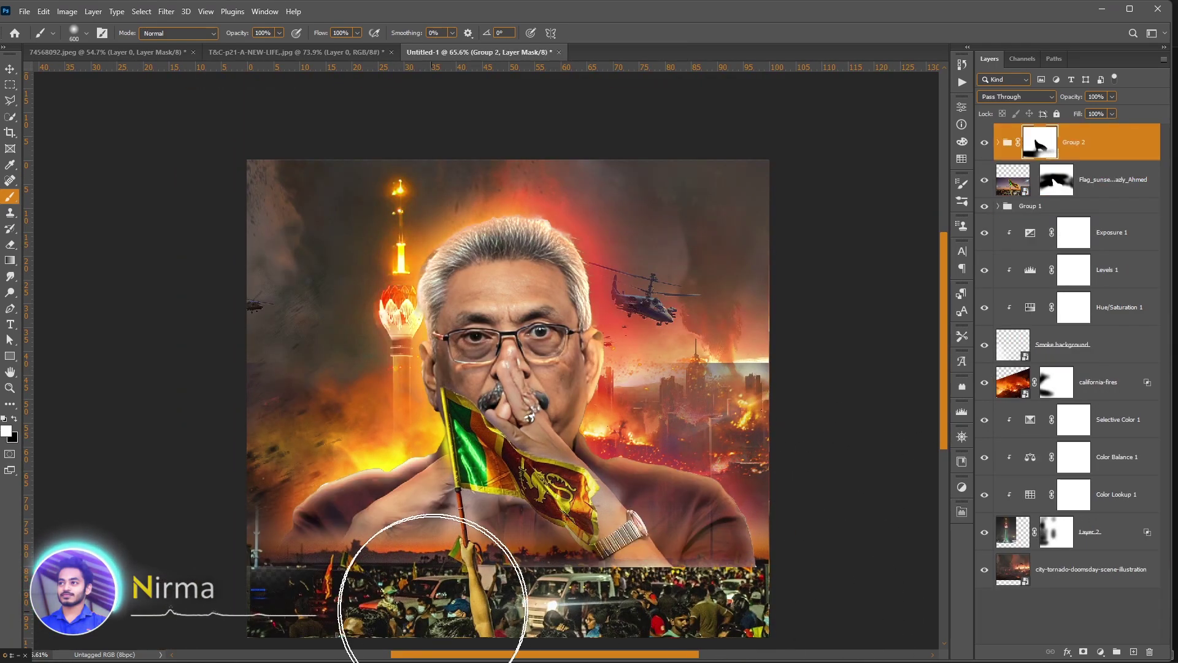
left_click_drag(730, 623, 743, 607)
Softly mask Group 2 near the Lotus Tower with a low-opacity black brush.
key("ctrl+2")
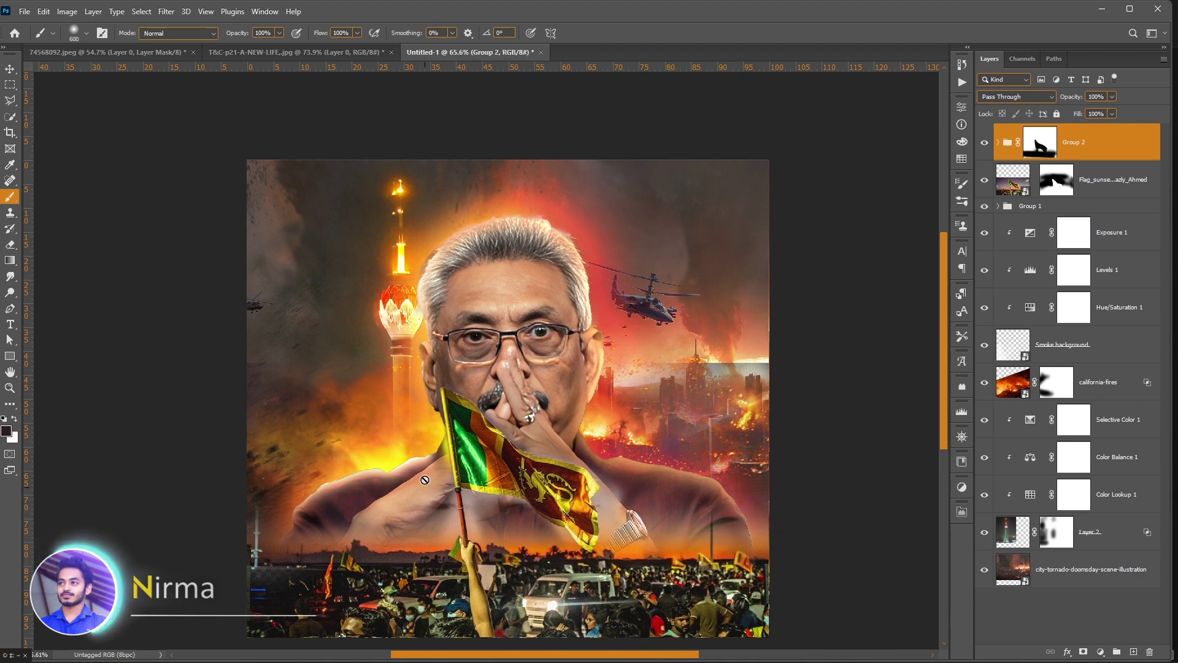
key("ctrl+backslash")
key("4")
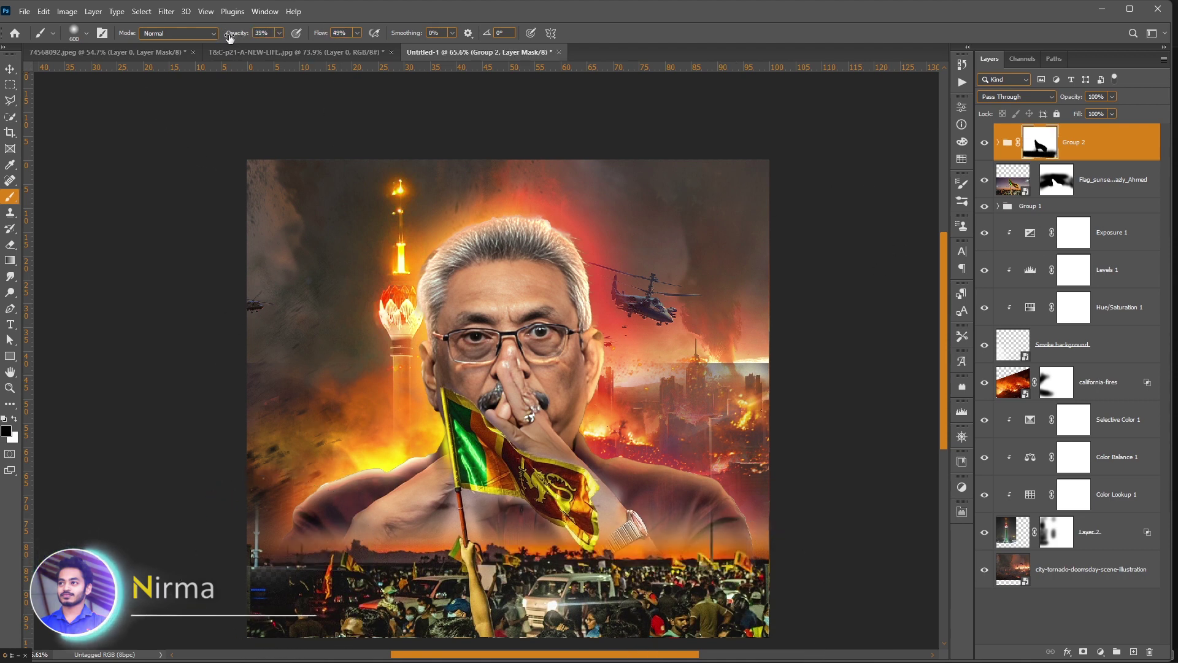
left_click_drag(460, 248, 466, 319)
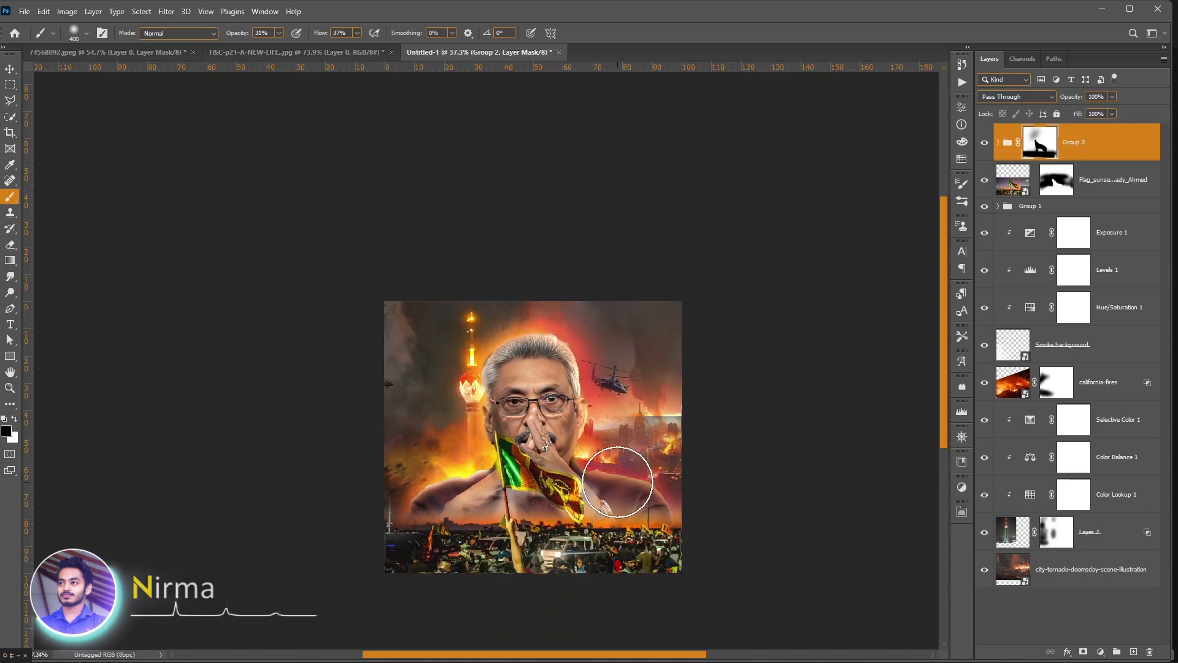
scroll(541, 564, "up", 3)
key("bracketleft")
key("bracketleft")
key("bracketleft")
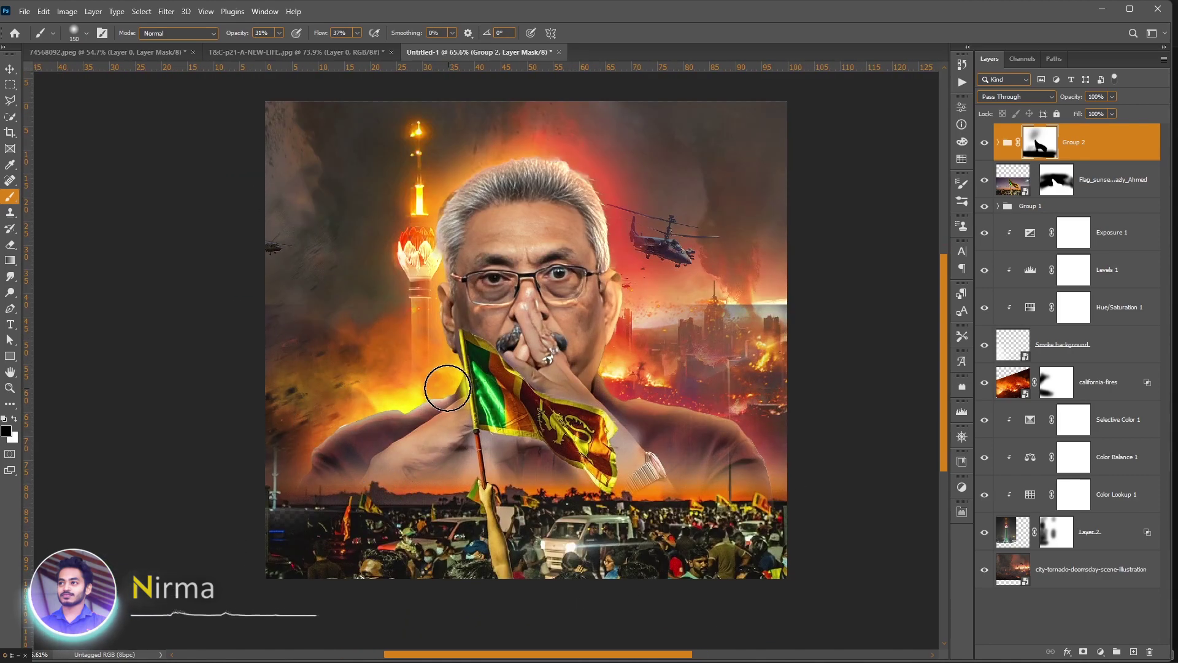
Expand Group 1 and select the crowd group's mask with a black brush.
key("v")
left_click(683, 186, "shift")
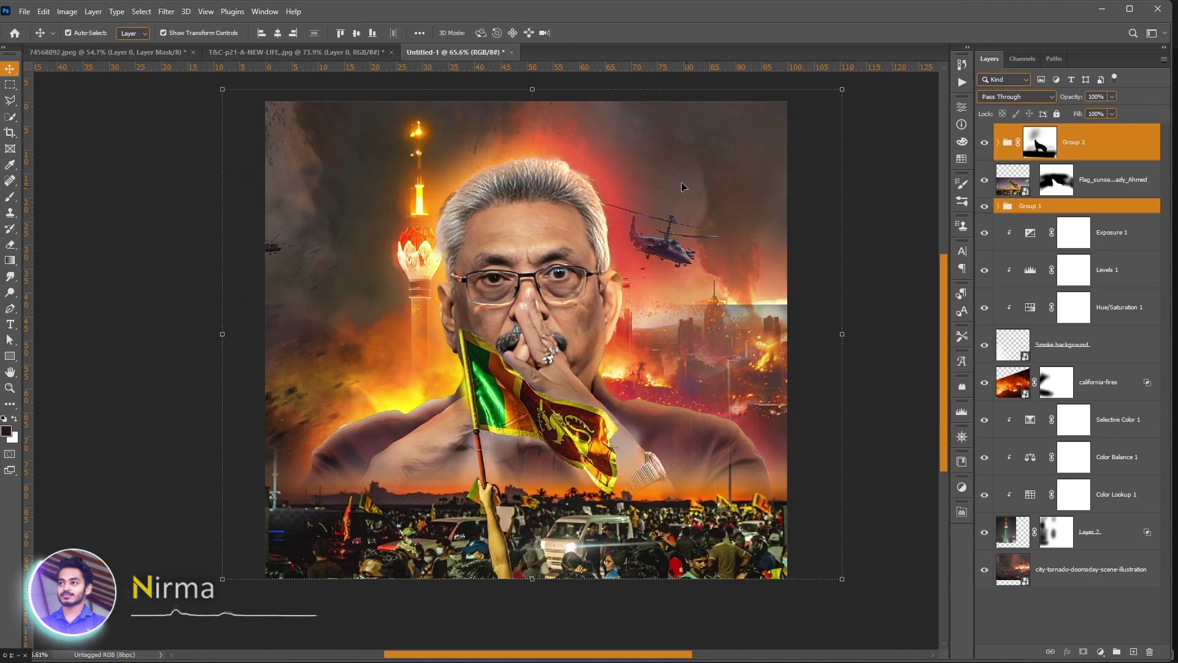
scroll(681, 245, "down", 1)
scroll(678, 295, "down", 1)
scroll(675, 344, "down", 1)
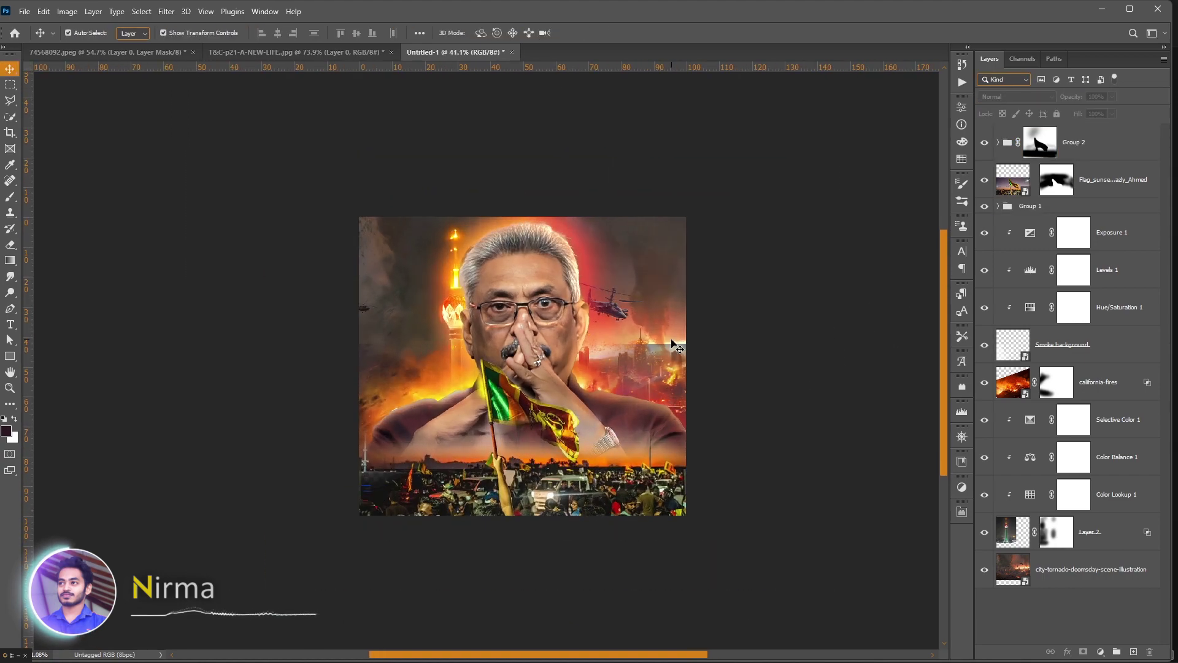
scroll(675, 345, "up", 1)
left_click(998, 206)
left_click(1104, 270)
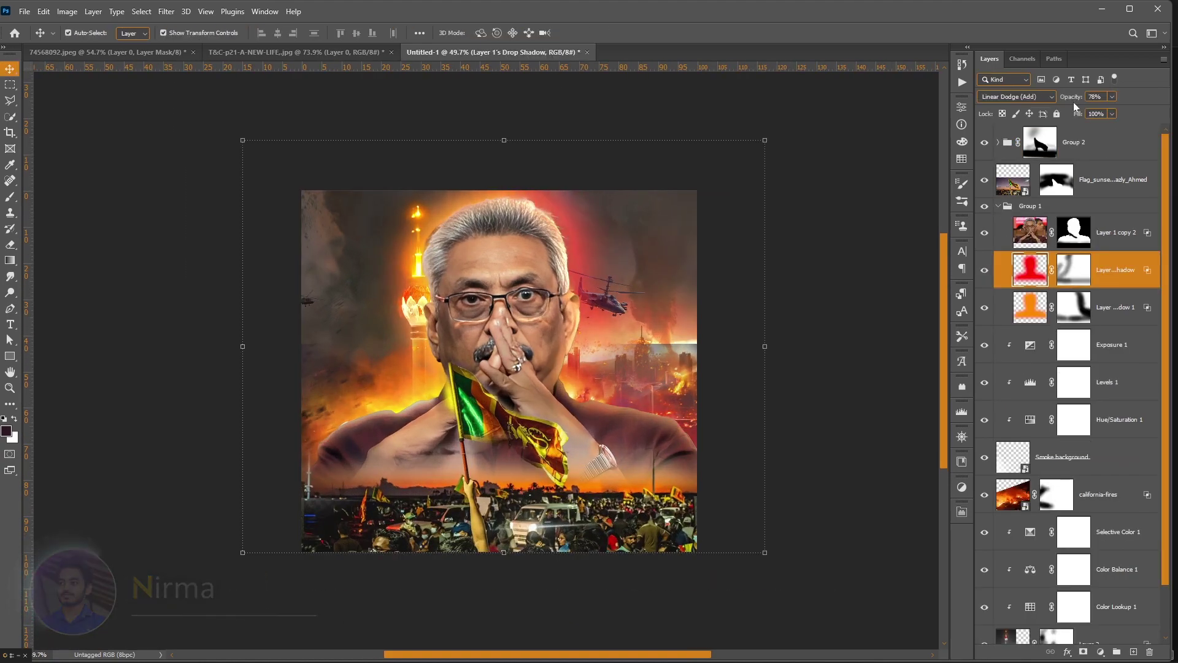
left_click(1039, 142)
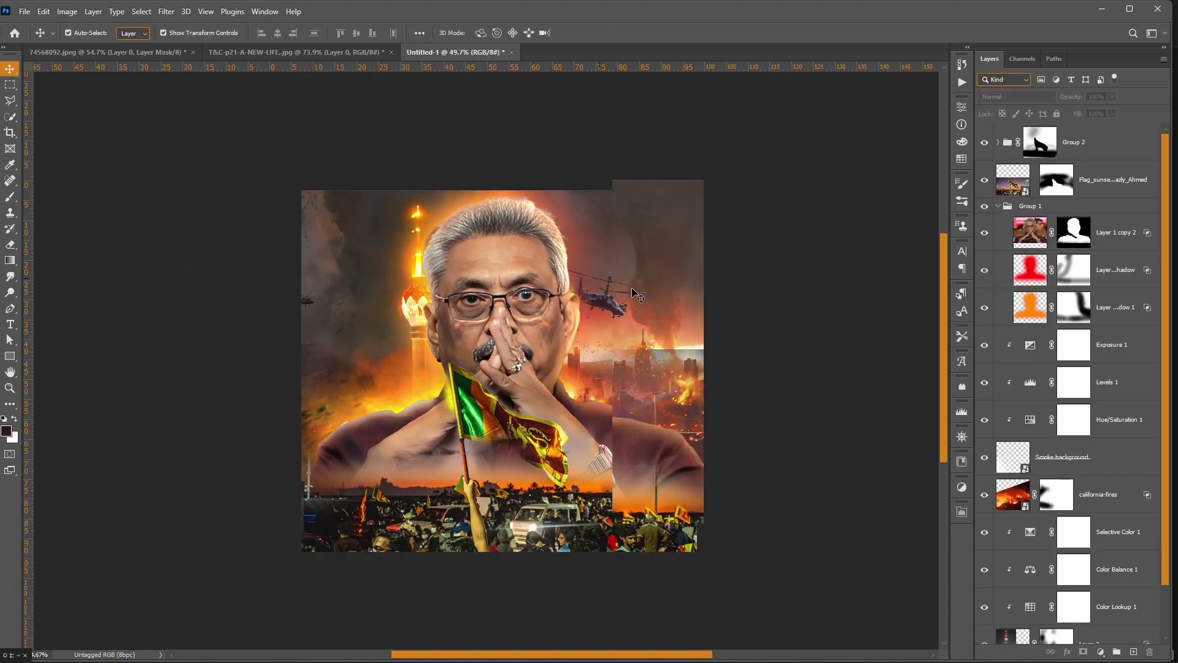
key("b")
scroll(433, 376, "up", 2)
scroll(474, 367, "up", 3)
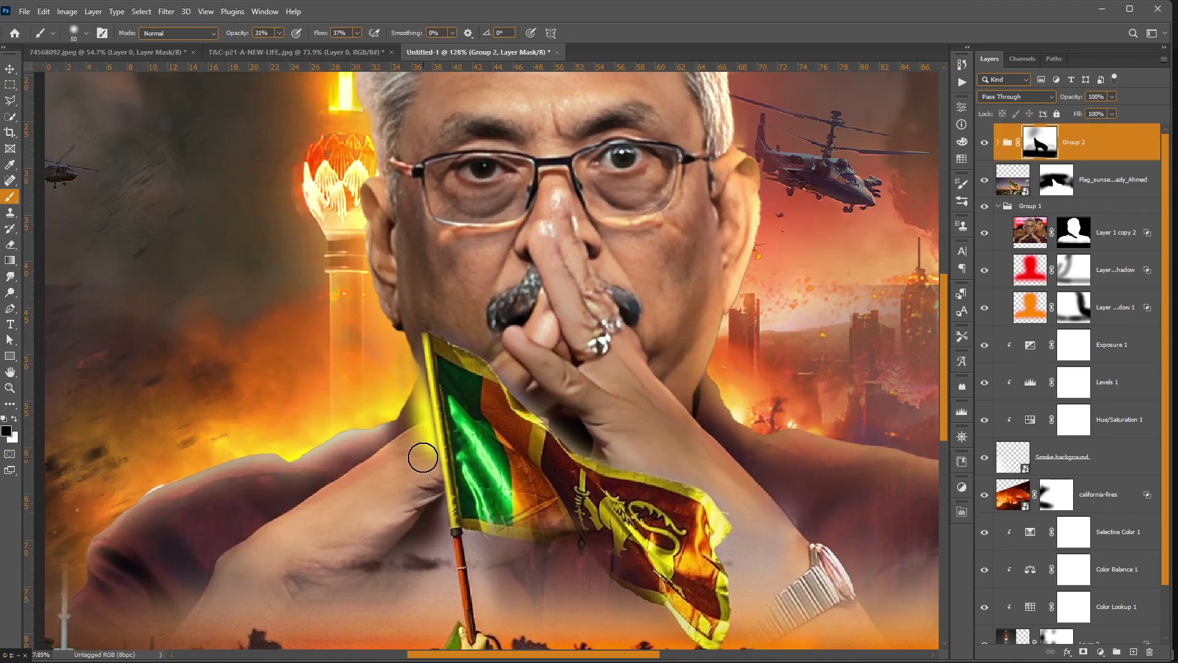
key("x")
Paint black on the Layer 1 copy 2 mask to remove the yellow glow over the hands.
key("alt+bracketleft")
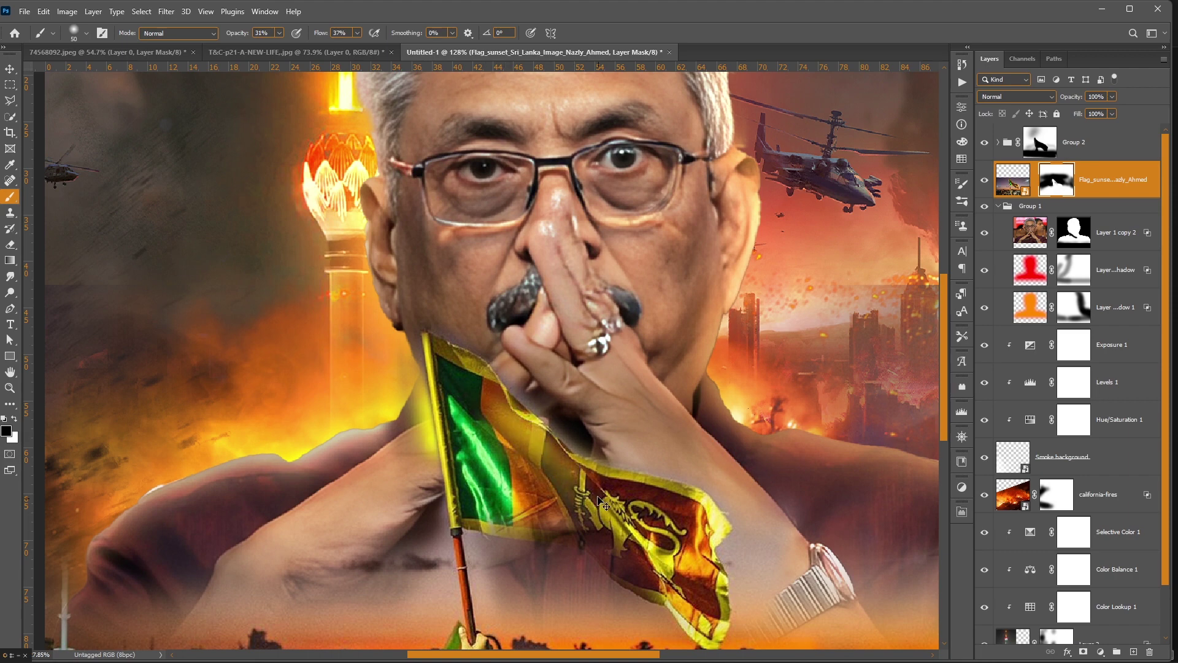
left_click(1073, 232)
left_click(984, 232)
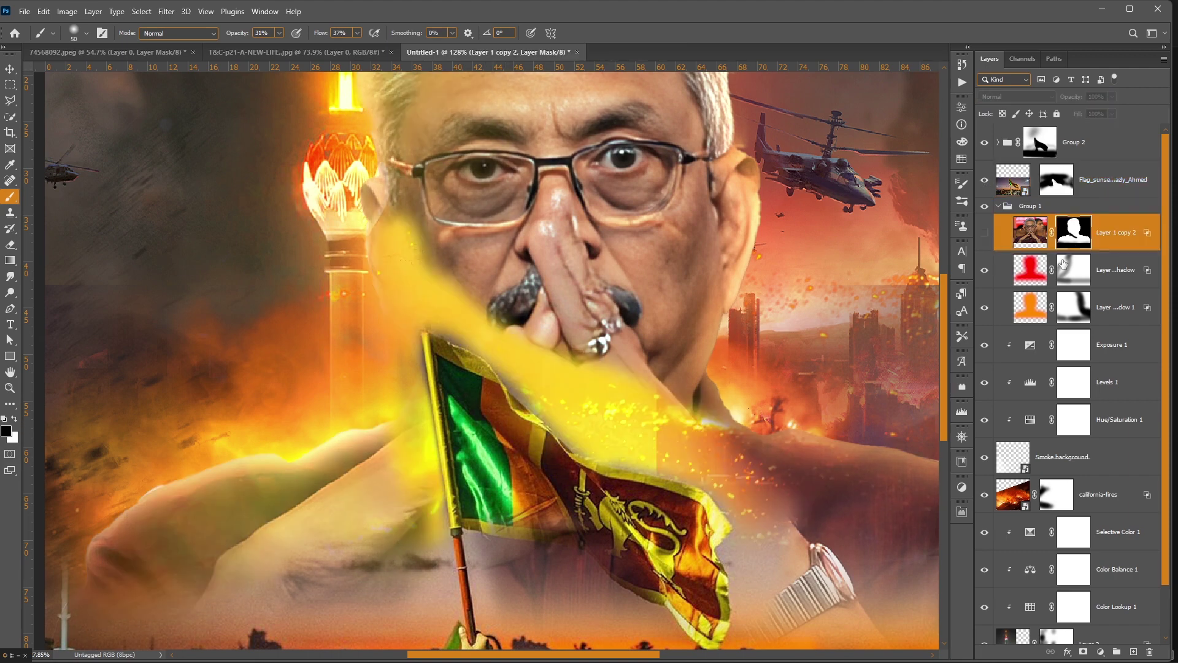
left_click(984, 232)
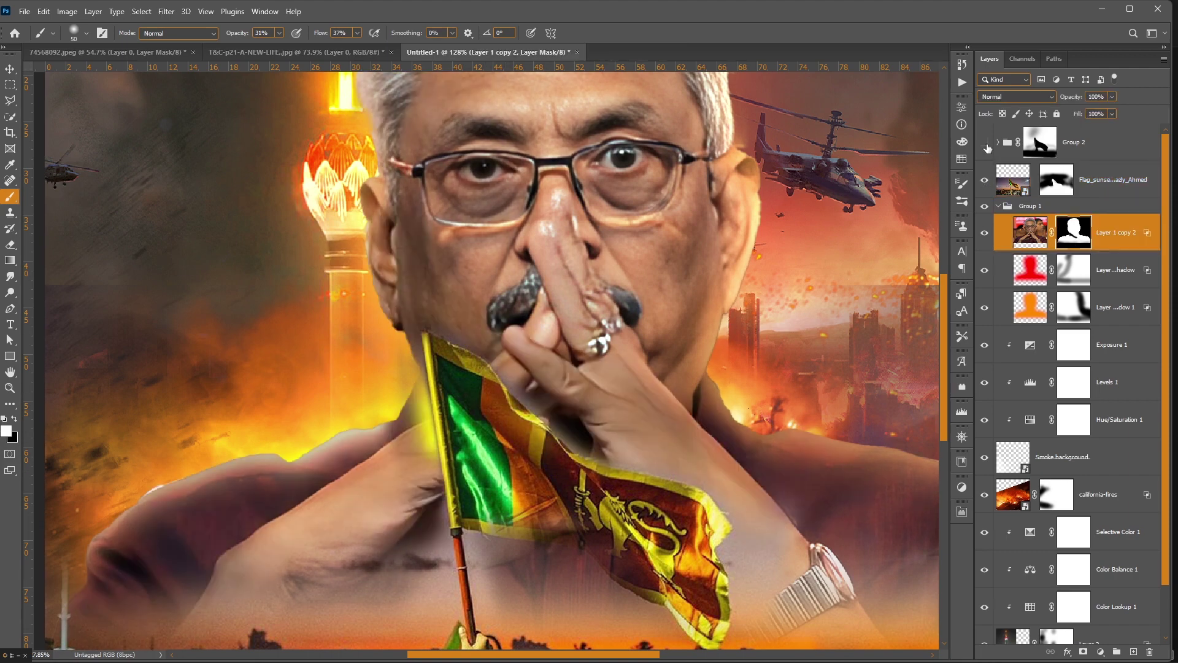
left_click_drag(984, 142, 985, 179)
key("0")
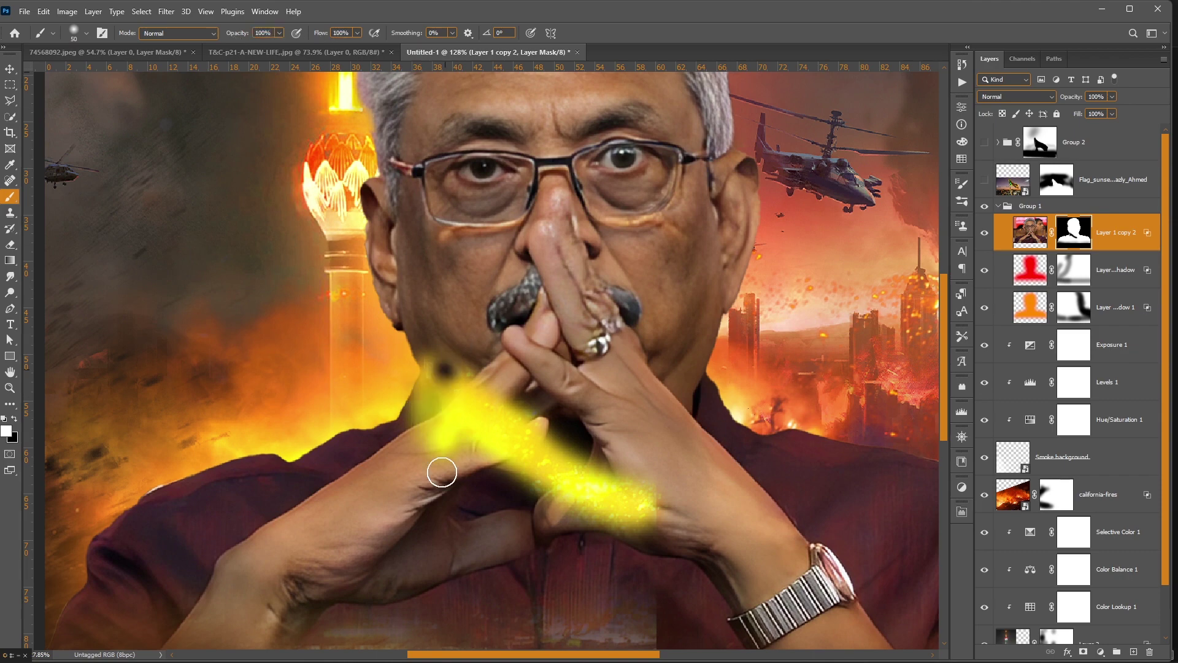
mouse_move(442, 473)
left_mouse_down()
mouse_move(460, 337)
mouse_move(513, 434)
left_mouse_up()
key("x")
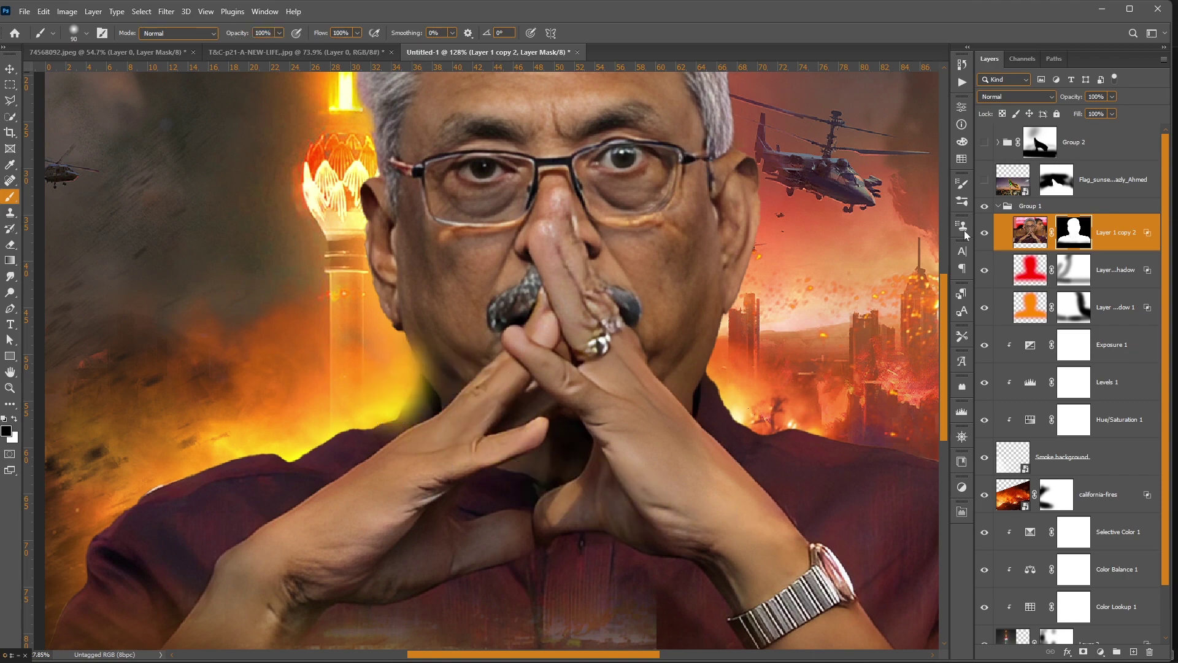
Paint the Flag mask to restore the background by the neck and hide its edge near the hand.
left_click(984, 179)
left_click(1055, 179)
scroll(481, 381, "up", 3)
key("bracketleft")
key("bracketleft")
key("bracketleft")
key("bracketleft")
key("bracketleft")
key("bracketleft")
left_click_drag(362, 313, 380, 399)
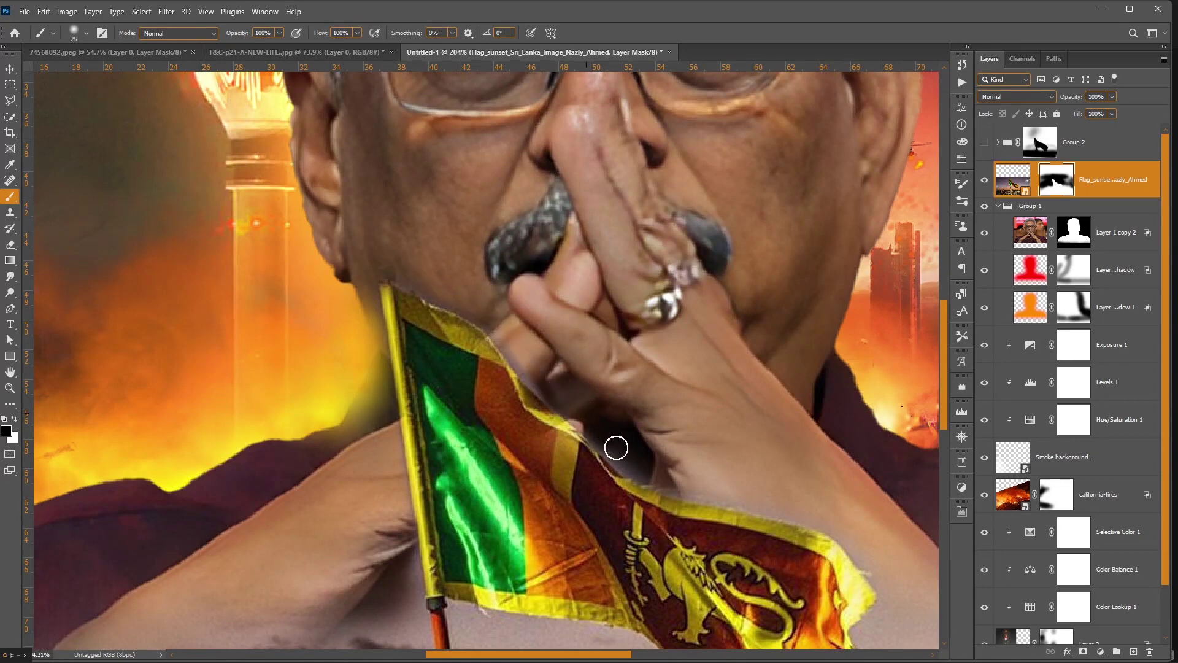
left_click_drag(635, 455, 571, 426)
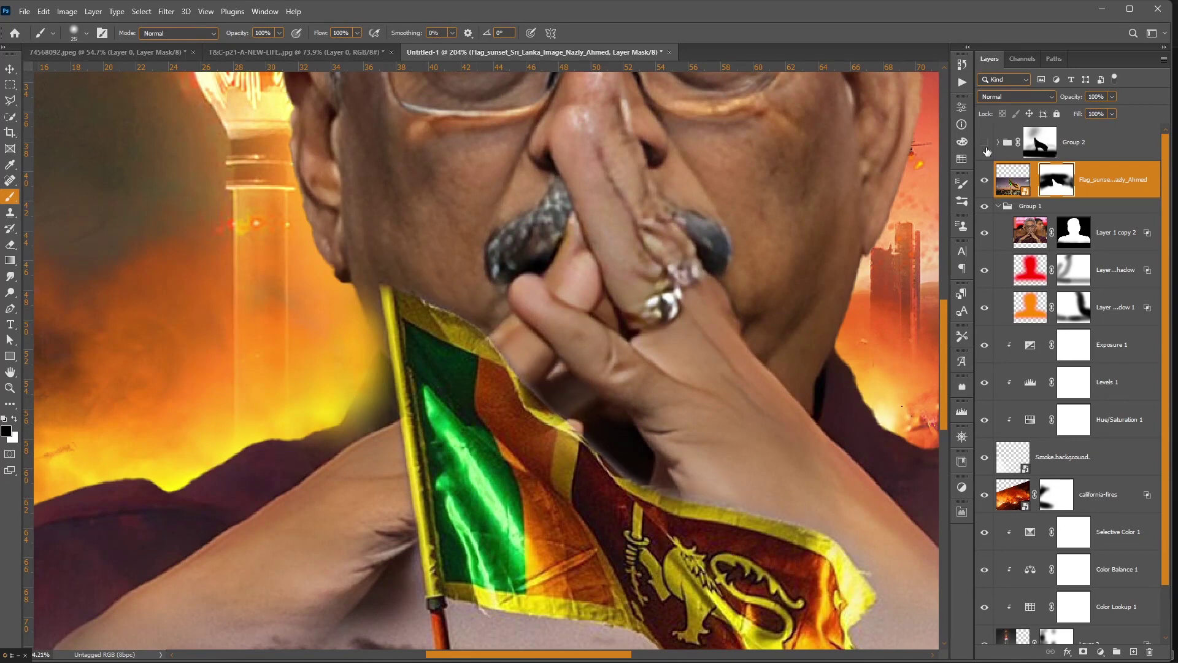
Show the crowd group again, compare the face layer, and lower brush flow to 40%.
left_click(984, 146)
left_click(1040, 142)
scroll(343, 480, "down", 3)
scroll(322, 491, "down", 3)
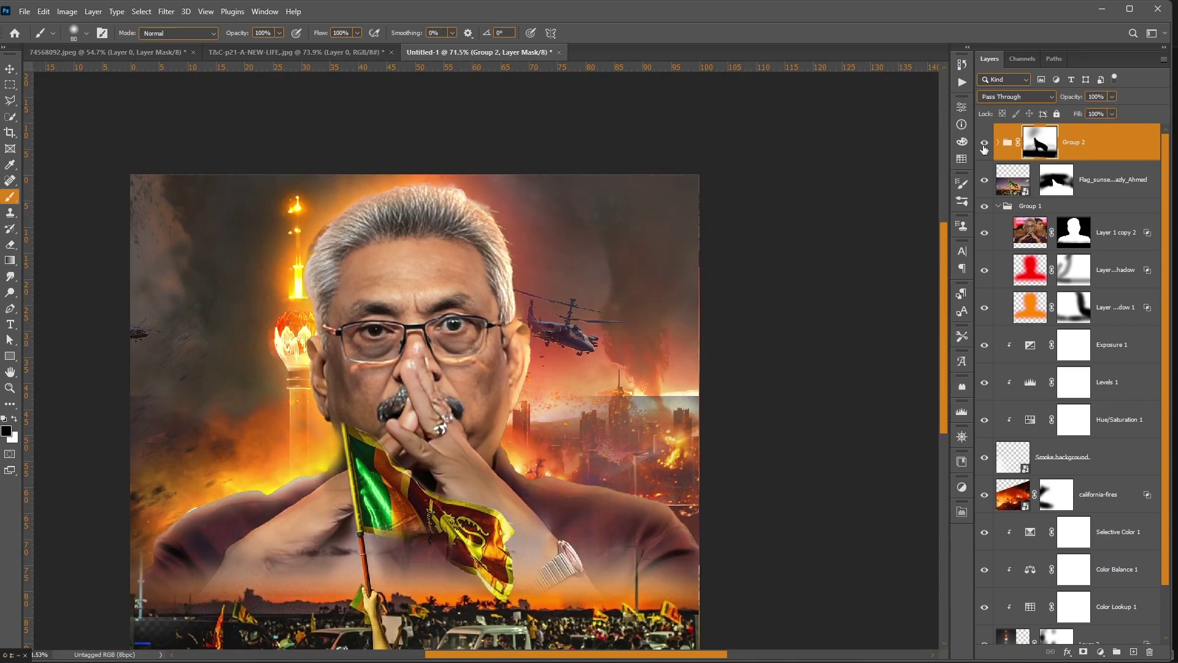
left_click(997, 238)
left_click(985, 233)
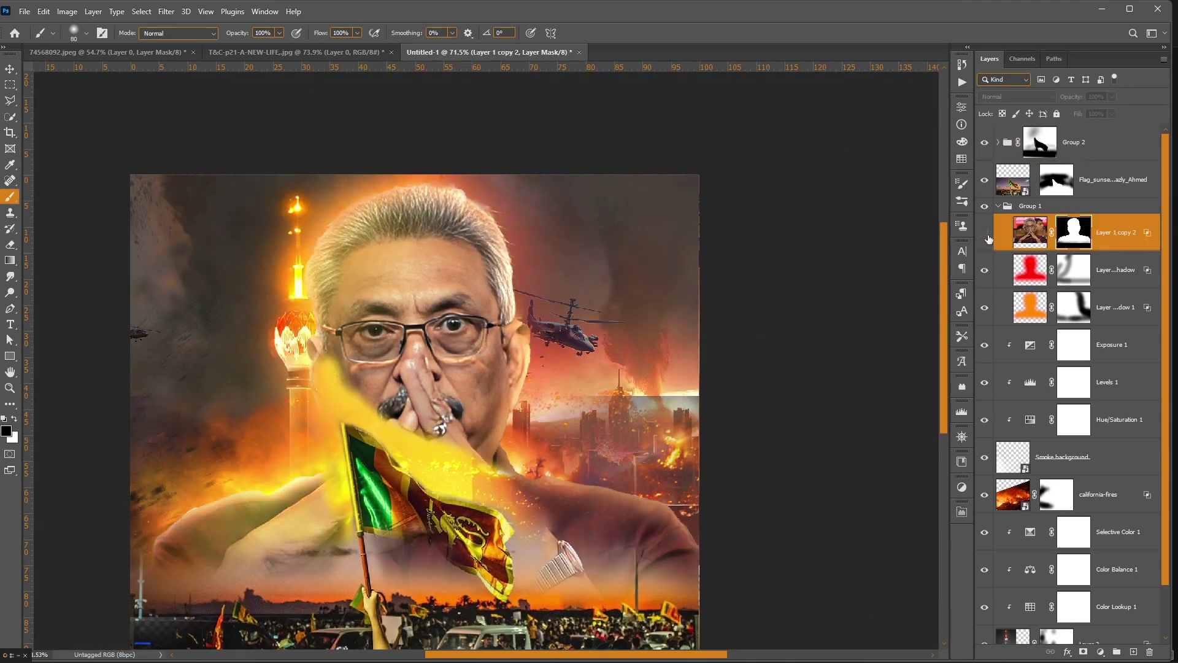
left_click(984, 233)
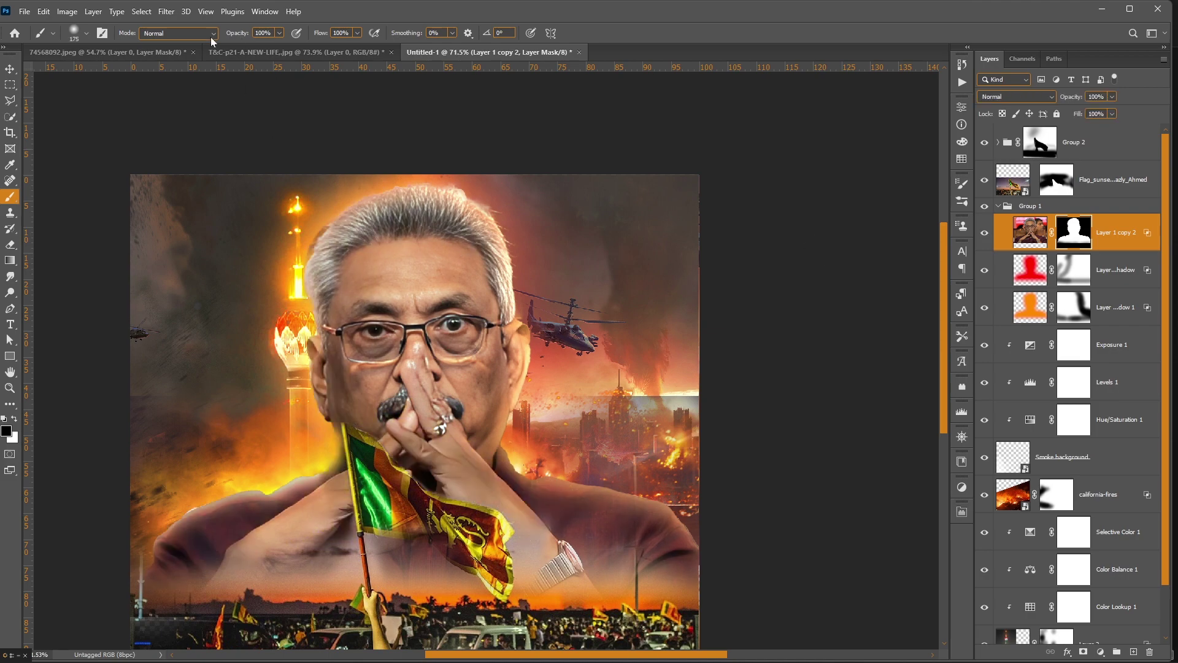
left_click_drag(325, 35, 289, 35)
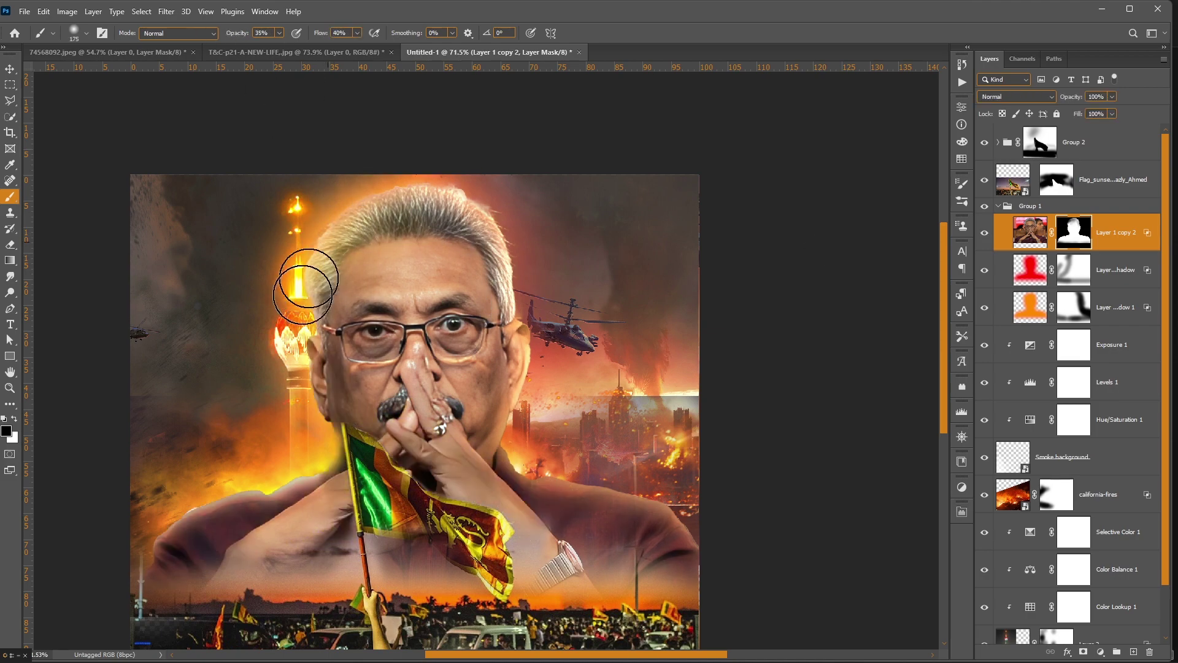
scroll(256, 499, "down", 2)
scroll(550, 500, "down", 2)
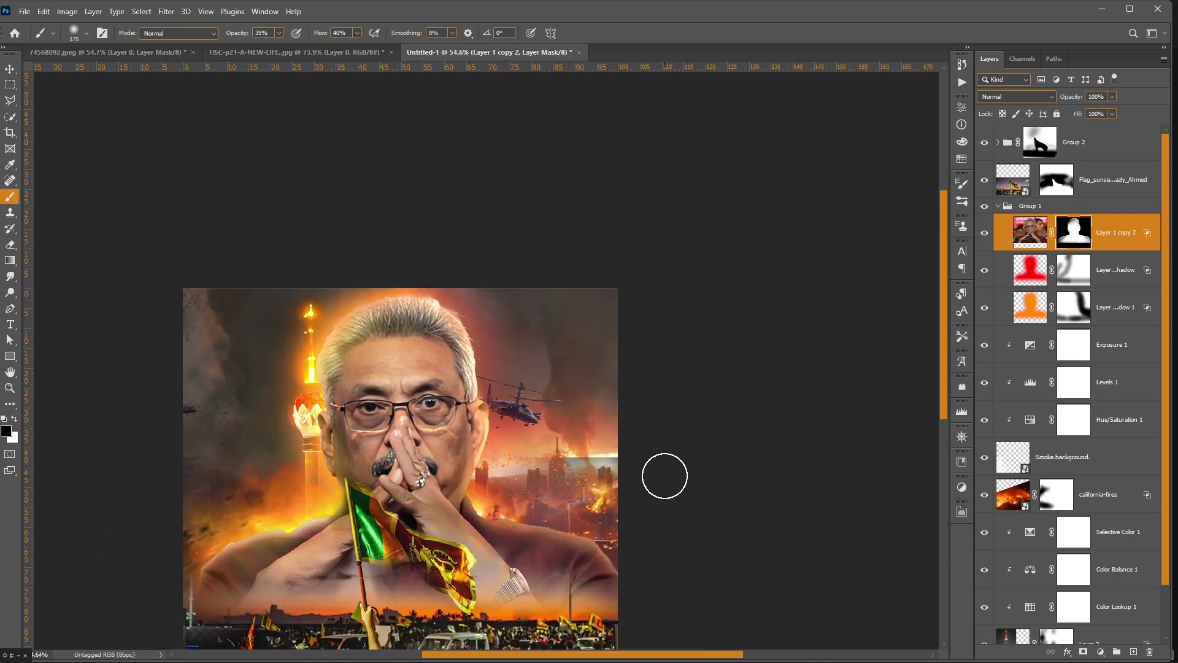
scroll(638, 477, "down", 2)
Refine the crowd group's mask around the wristwatch, then deselect the group.
key("v")
scroll(603, 479, "up", 3)
left_click(755, 457)
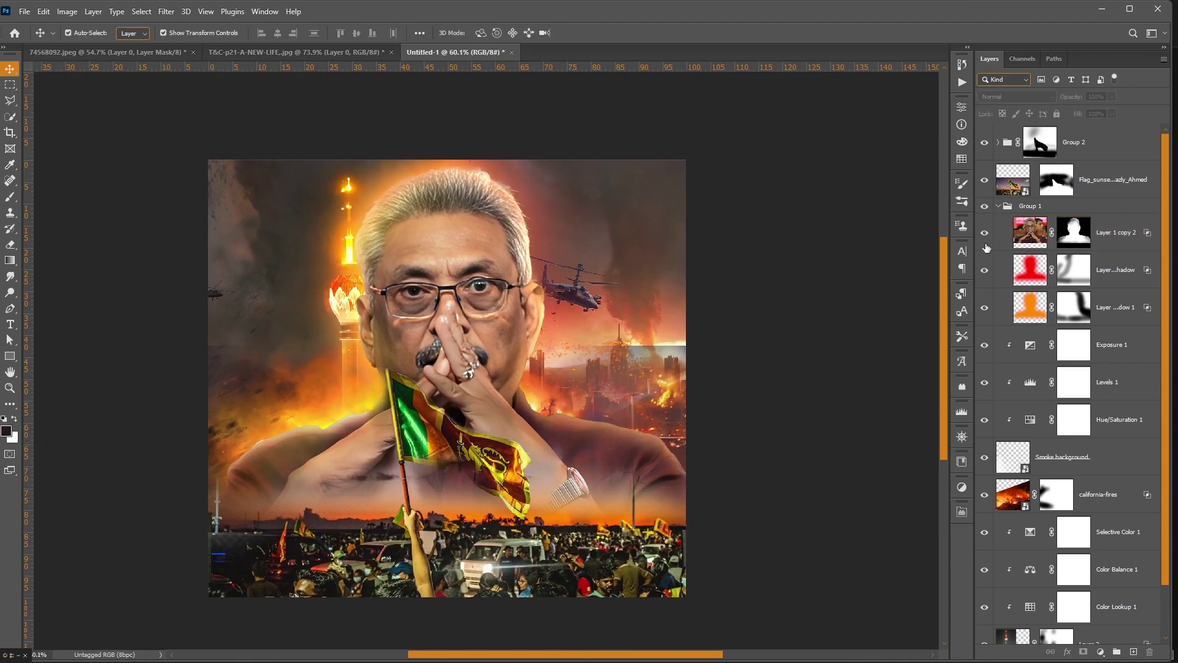
left_click(1039, 141)
key("b")
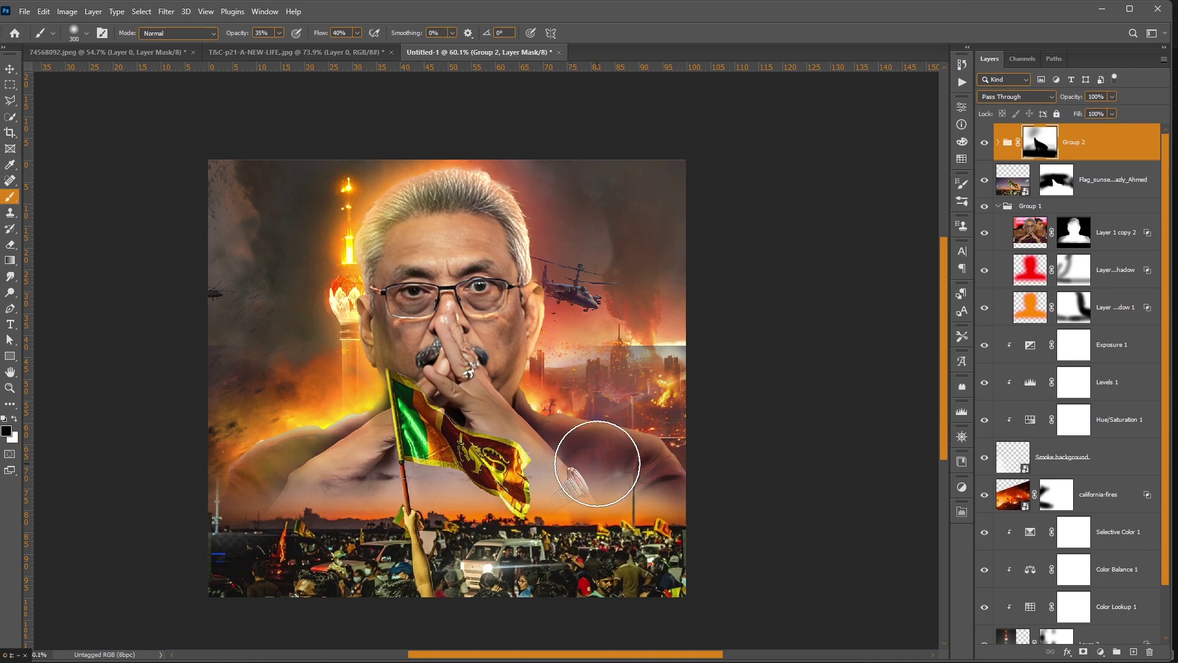
scroll(452, 504, "down", 1)
scroll(668, 481, "down", 1)
scroll(737, 476, "up", 1)
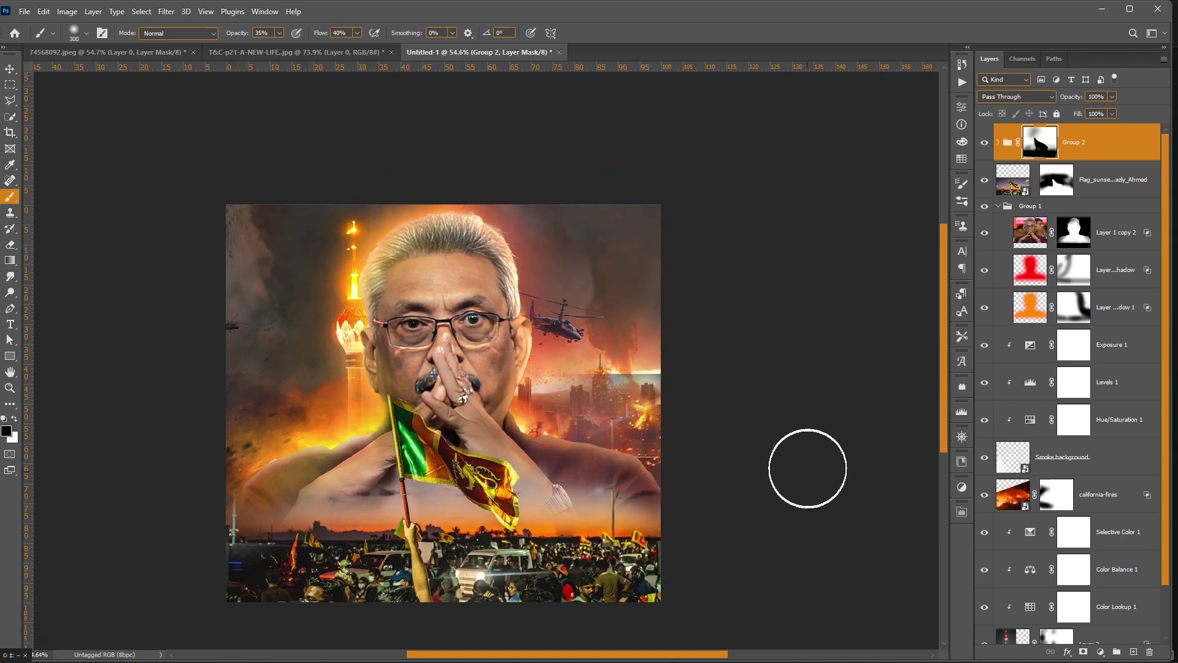
key("v")
left_click(860, 457)
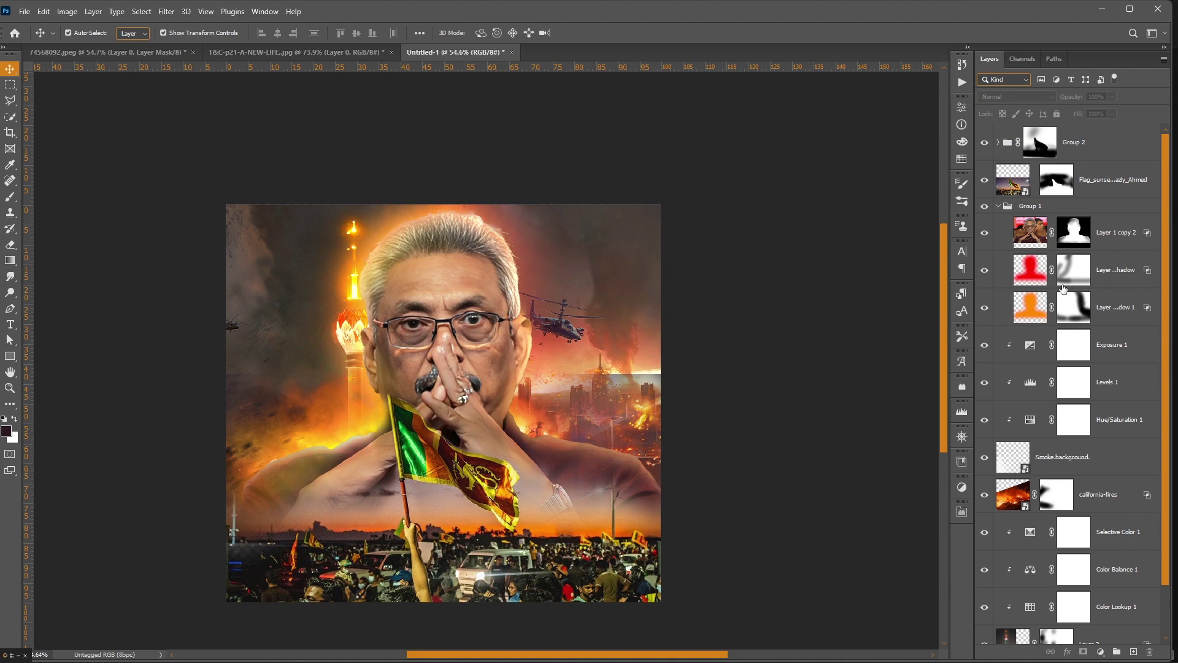
Add Layer 3 above california-fires and fill it with a merged Apply Image copy of the poster.
left_click(1085, 496)
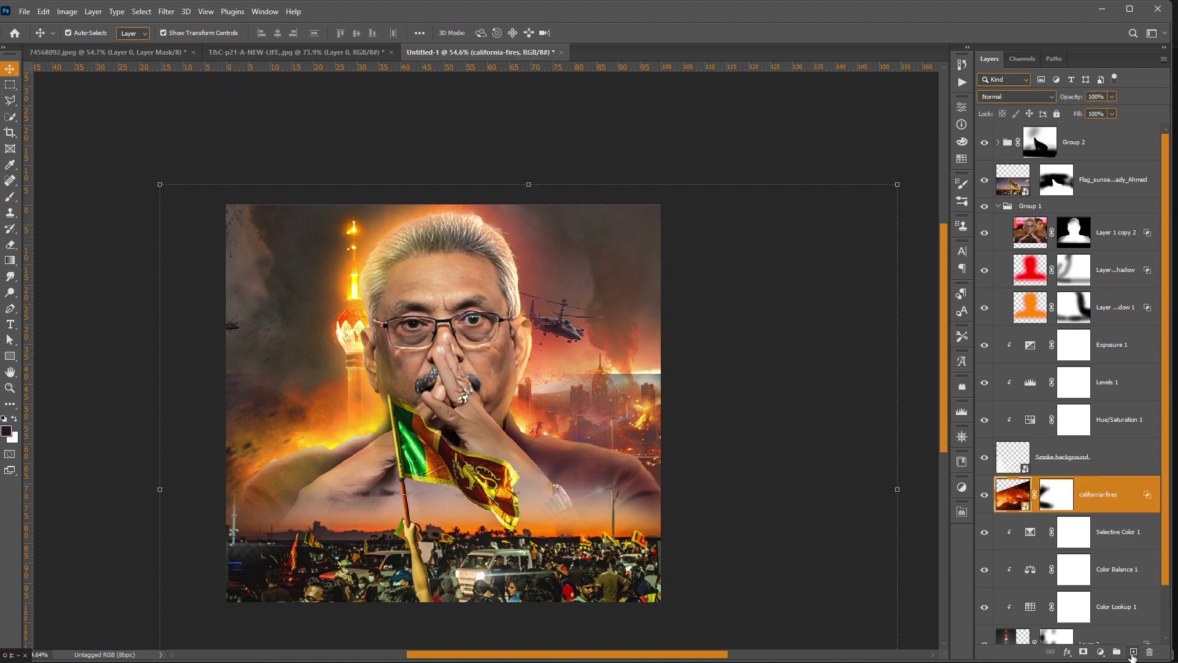
left_click(984, 457)
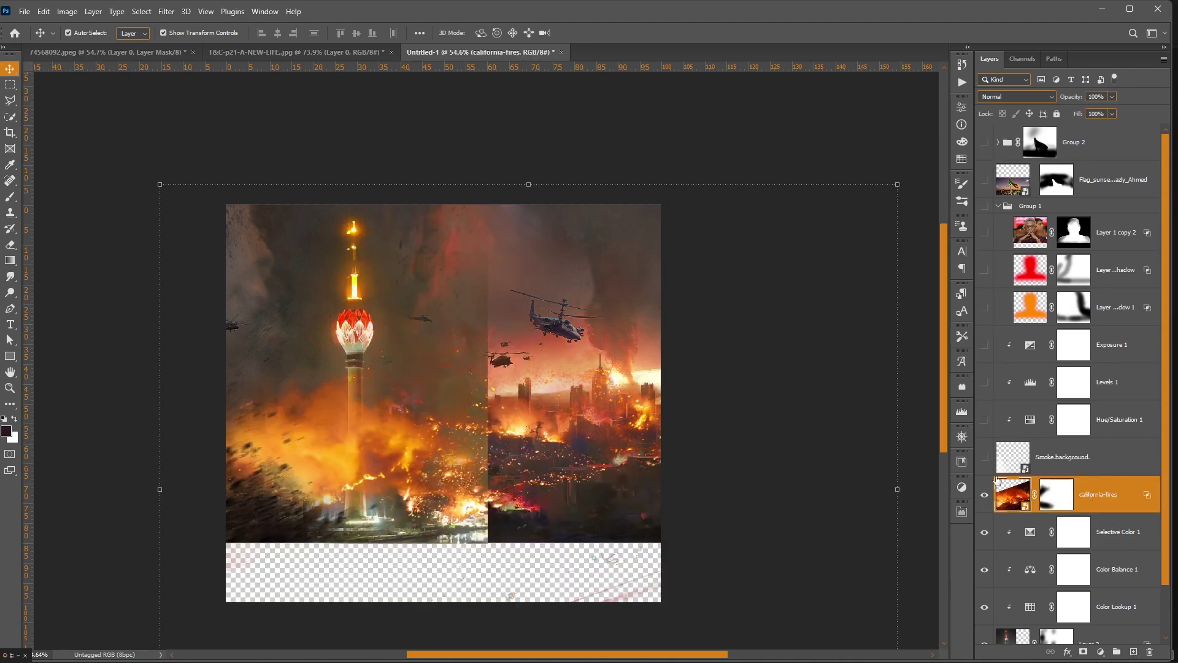
left_click(1132, 653)
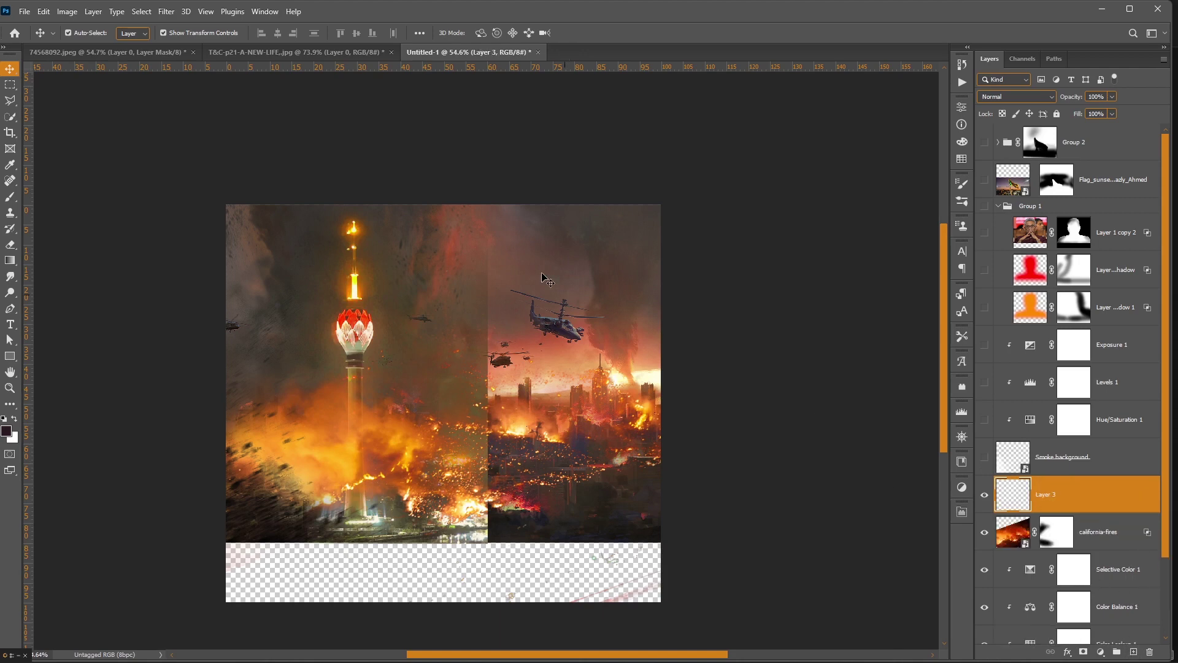
left_click(67, 11)
left_click(92, 184)
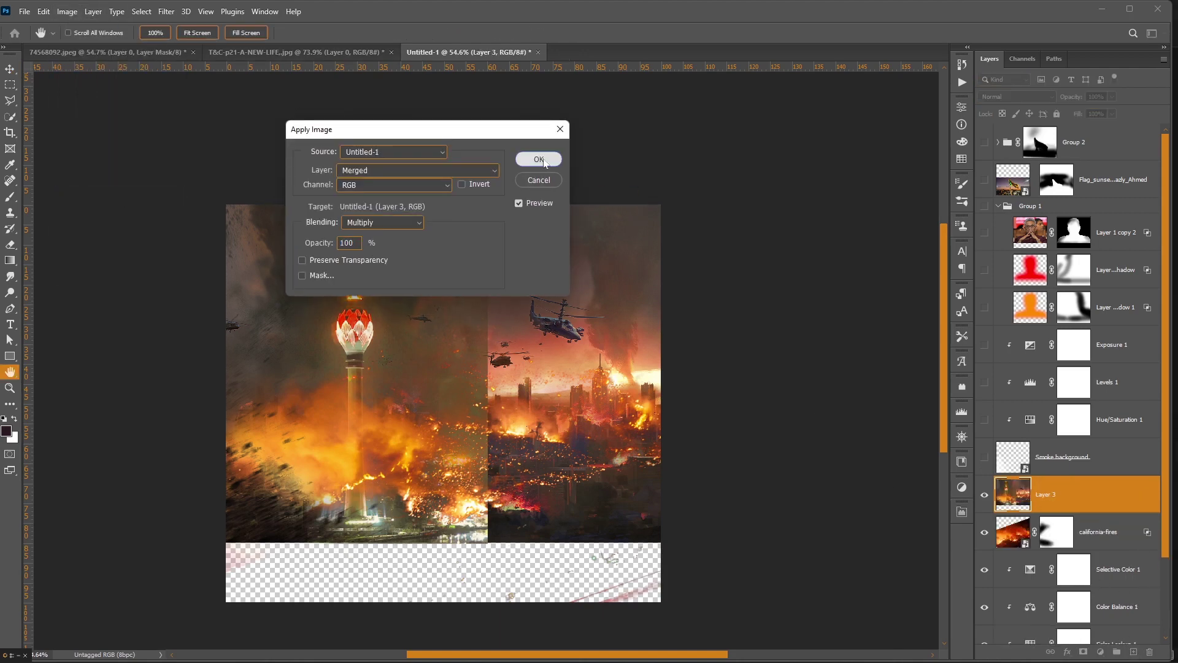
left_click(543, 160)
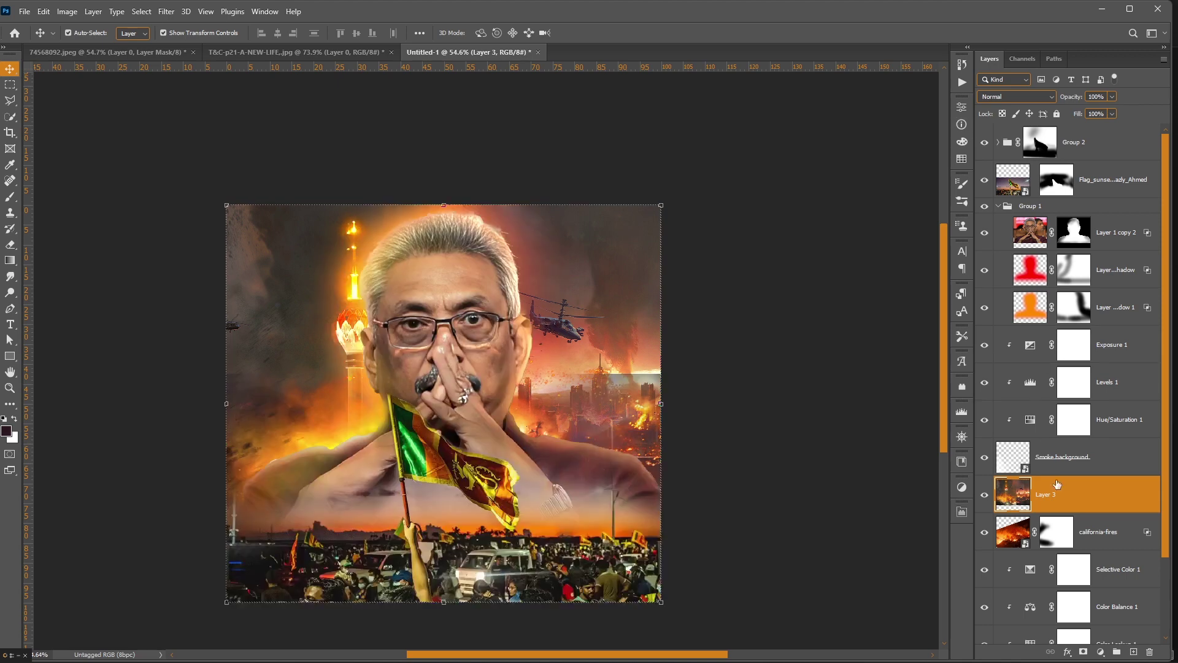
Convert Layer 3 into a Smart Object.
right_click(1063, 494)
left_click(982, 314)
left_click(166, 11)
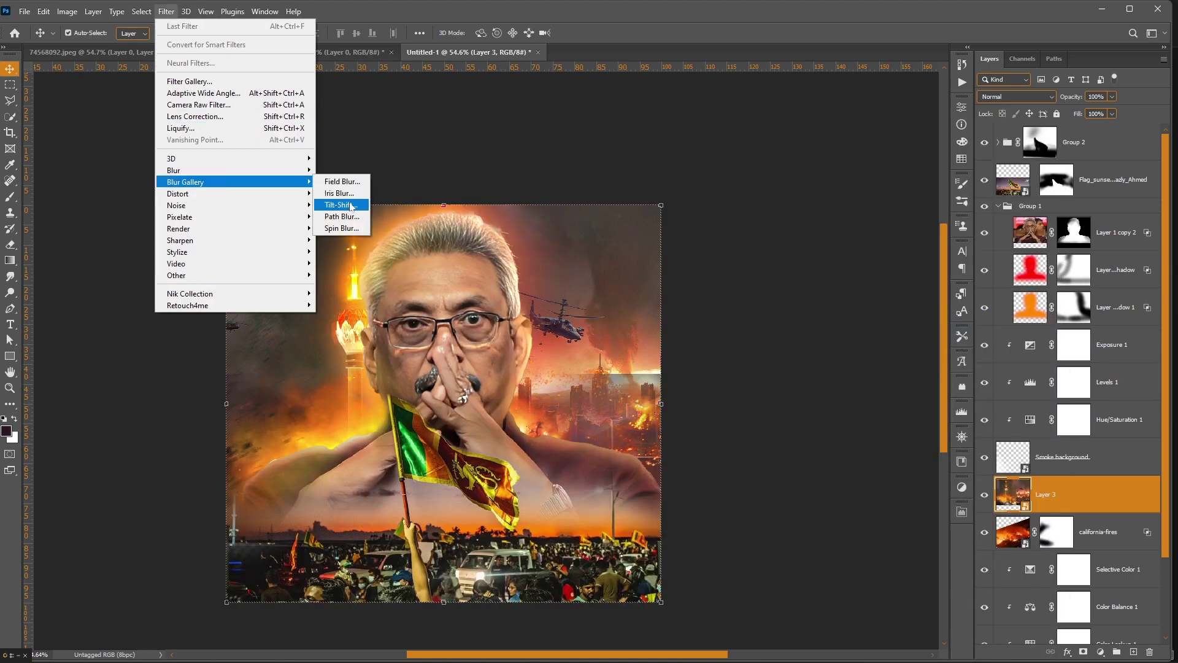
Apply a vertical Tilt-Shift blur of 26 px with a widened focus area to Layer 3.
mouse_move(234, 182)
left_click(341, 205)
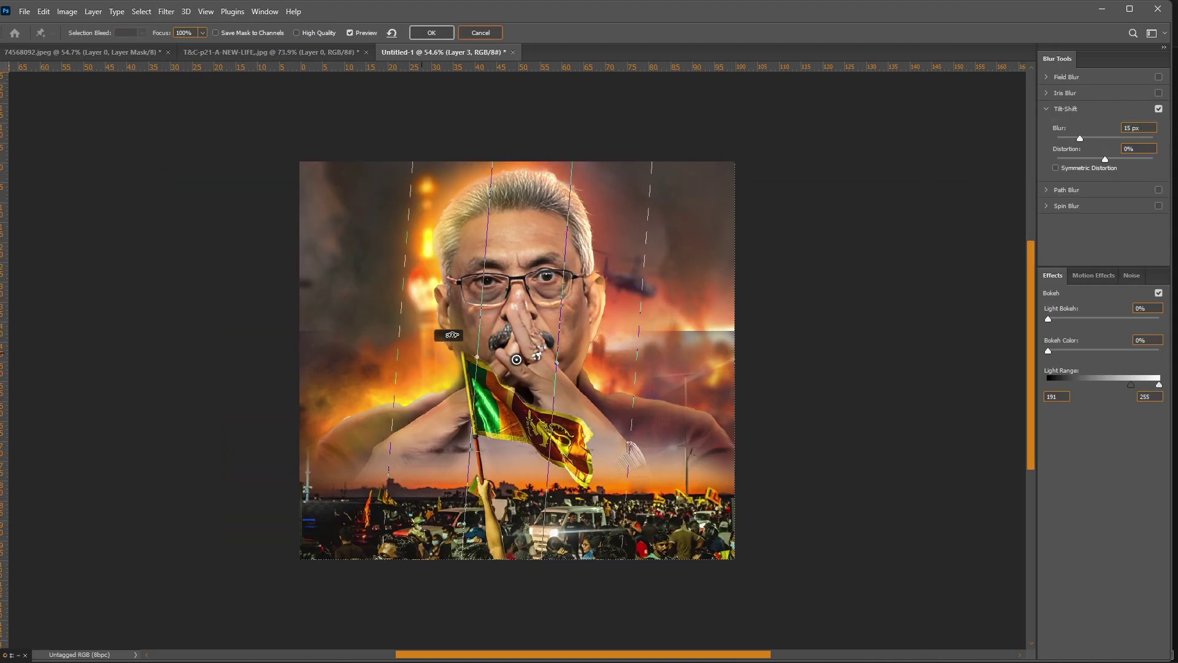
left_click_drag(494, 316, 396, 307)
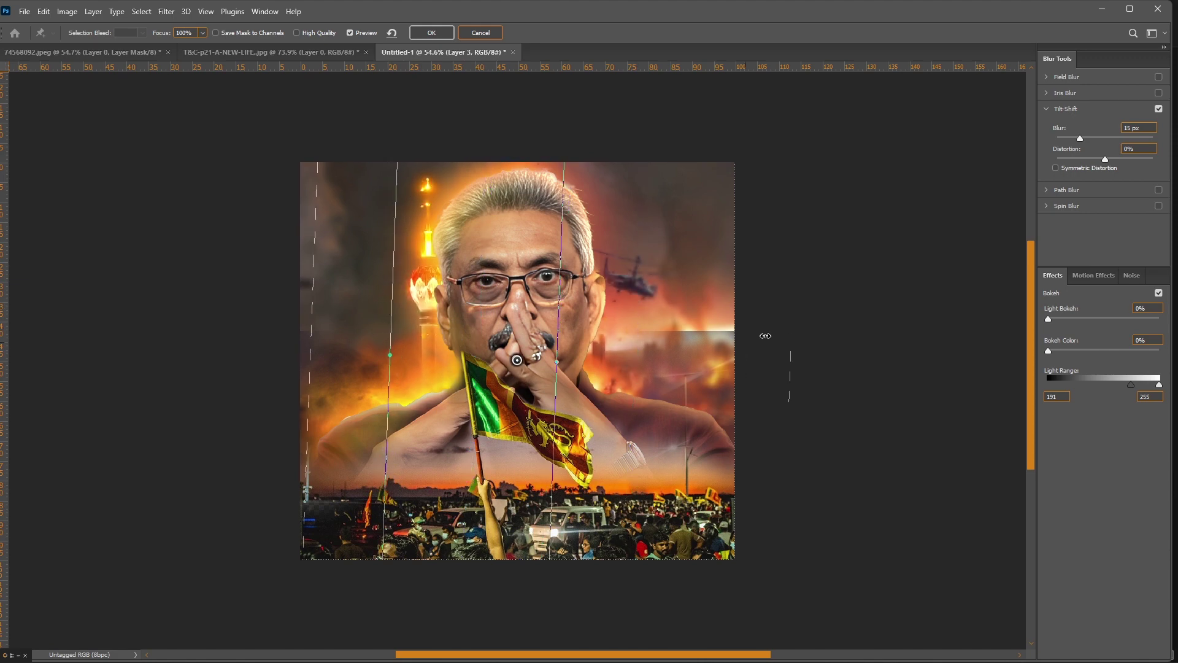
left_click_drag(556, 314, 608, 313)
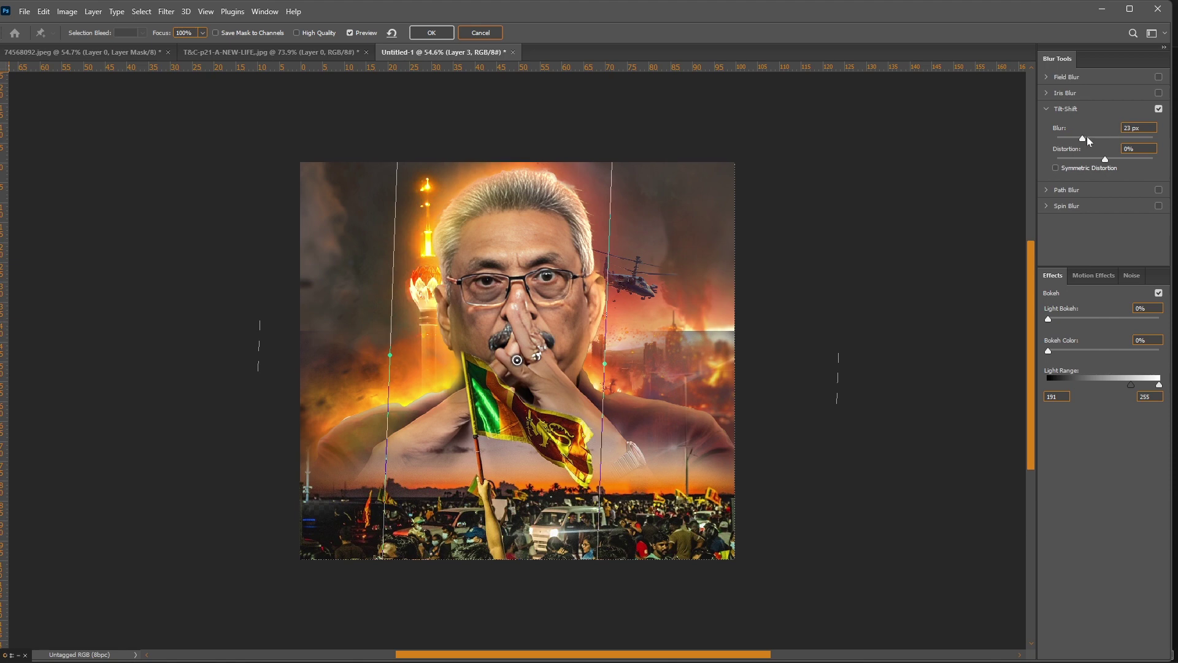
left_click_drag(1087, 136, 1088, 139)
left_click(431, 33)
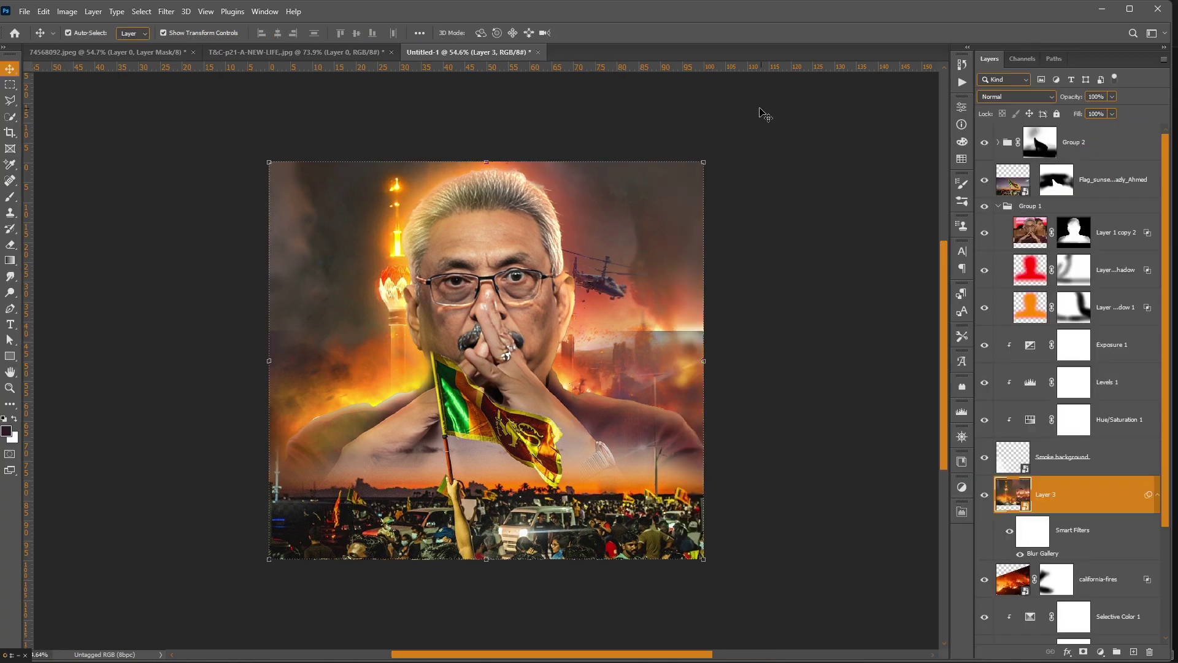
Drag the fire_02 sparks image from File Explorer onto the canvas.
left_click(828, 221)
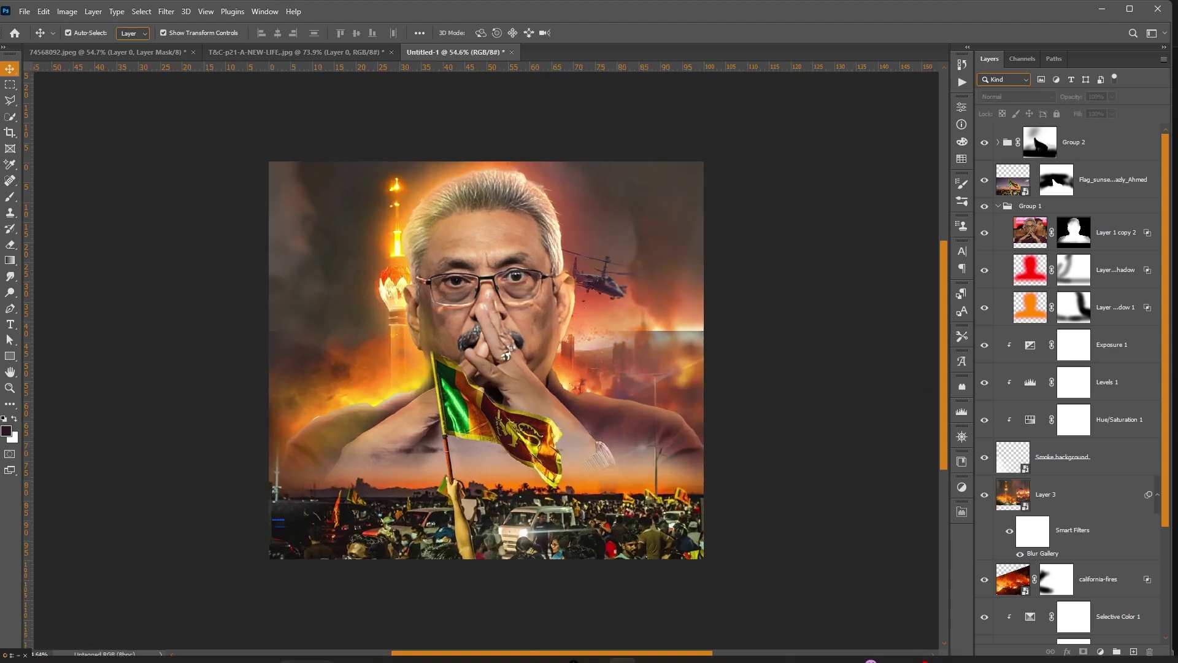
left_click(487, 659)
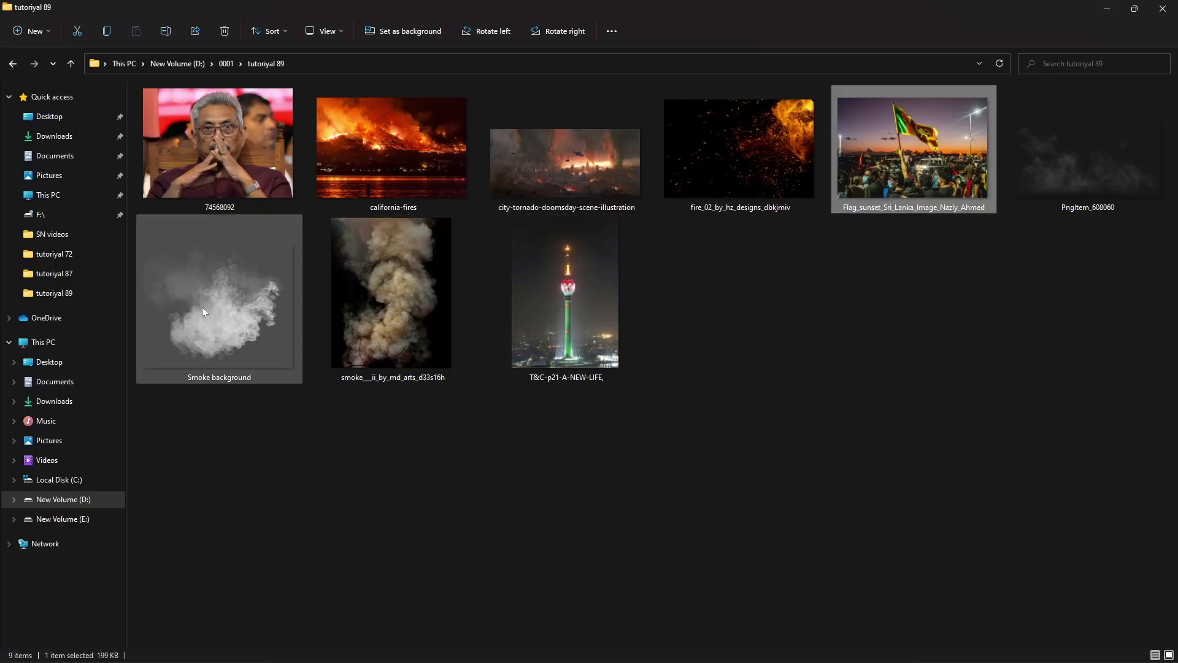
left_click_drag(712, 165, 680, 258)
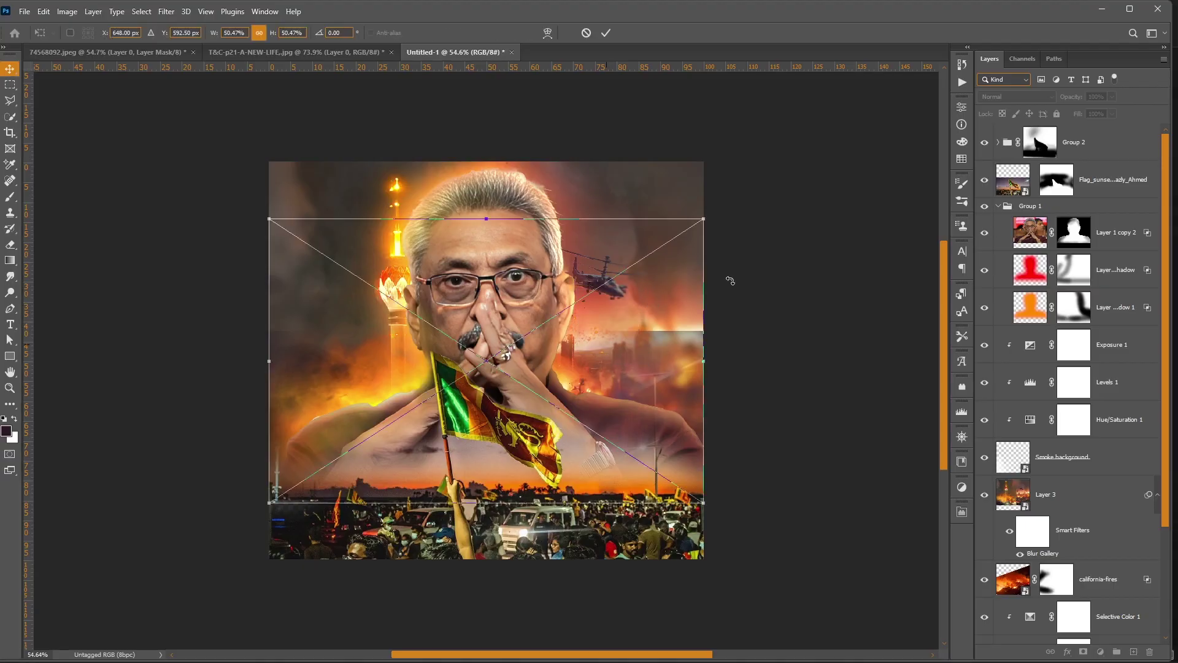
Rotate the fire sparks layer about -177°, set it to Screen, and move it up-left.
left_click_drag(624, 362, 209, 352)
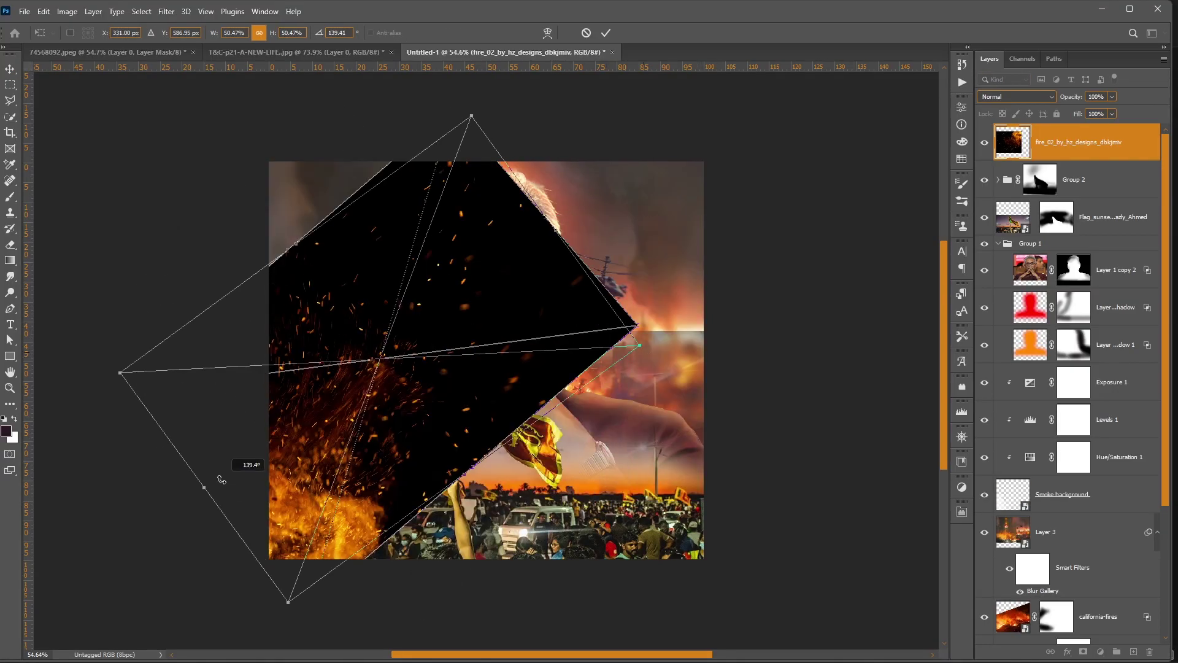
key("Return")
left_click(1017, 97)
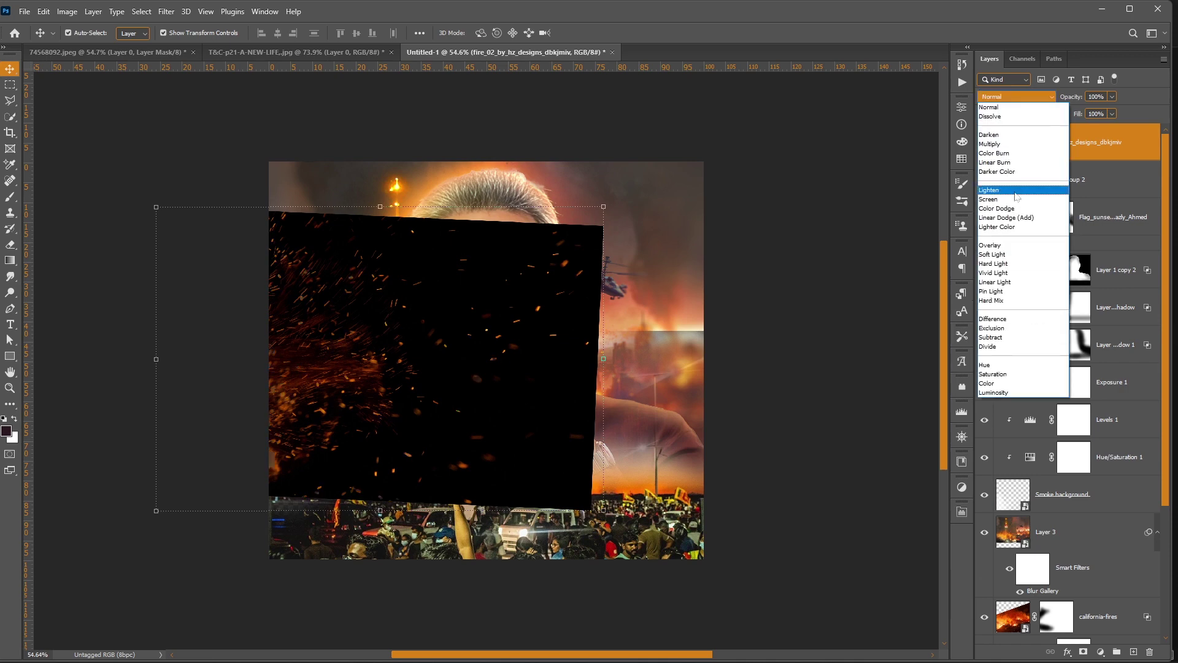
left_click(1013, 198)
left_click_drag(469, 312, 372, 244)
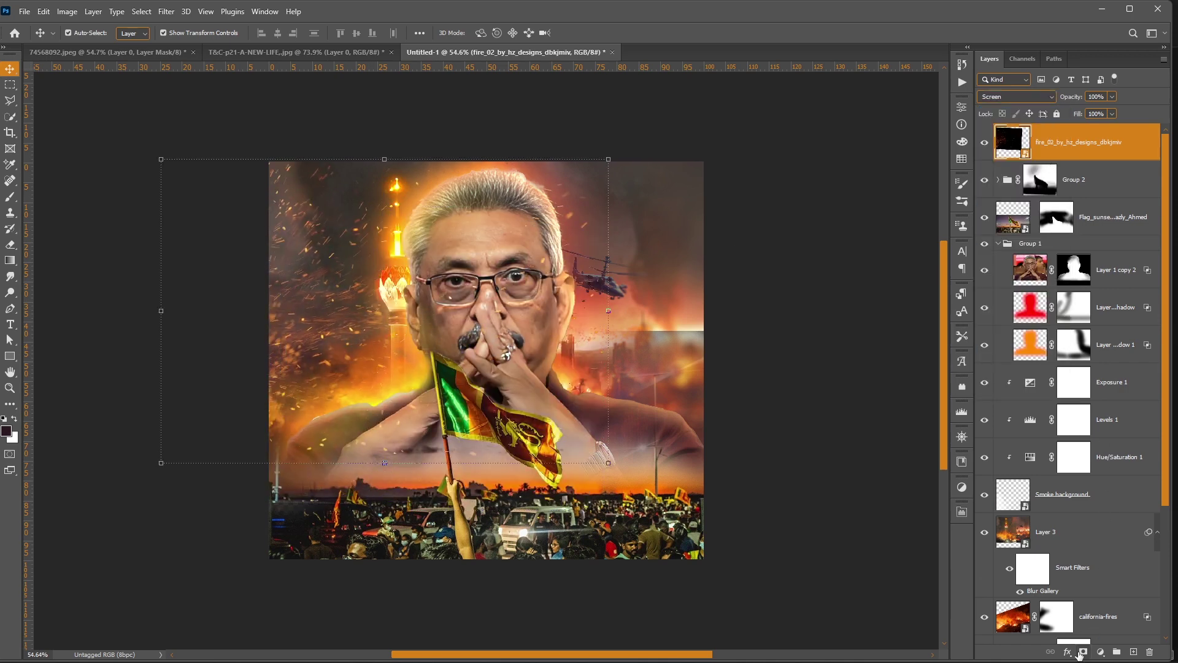
Drop out the sparks' dark areas with Blend If, then add a layer mask.
right_click(1123, 128)
left_click(1043, 118)
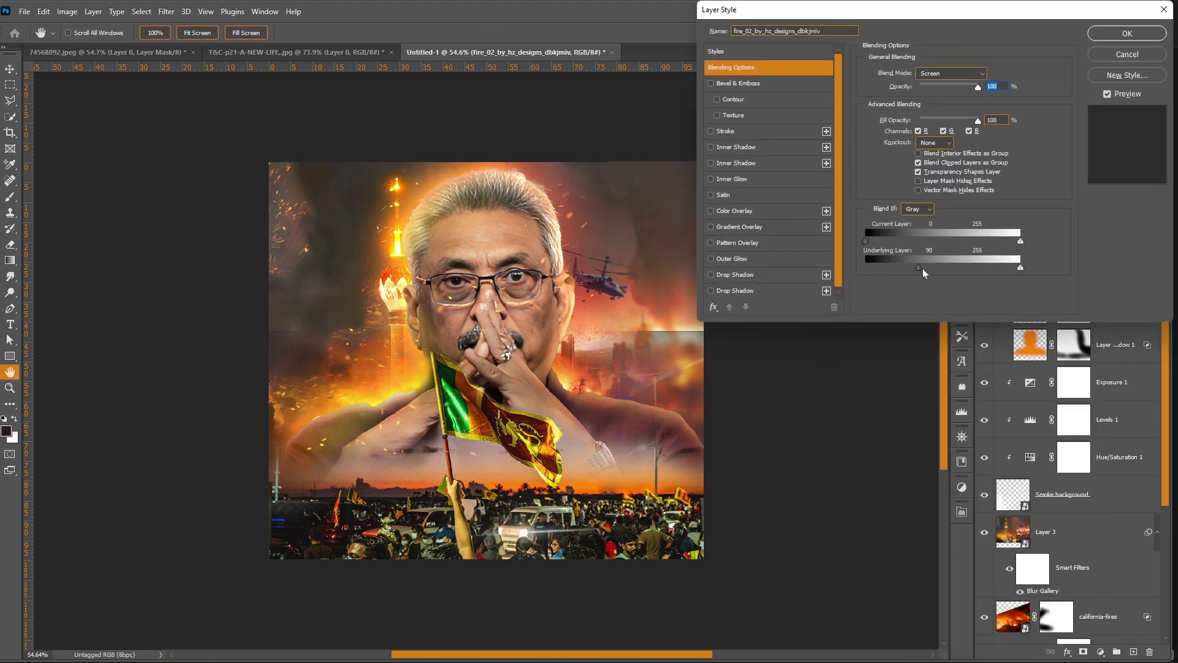
mouse_move(879, 268)
left_mouse_down()
mouse_move(866, 274)
mouse_move(925, 243)
mouse_move(885, 237)
left_mouse_up()
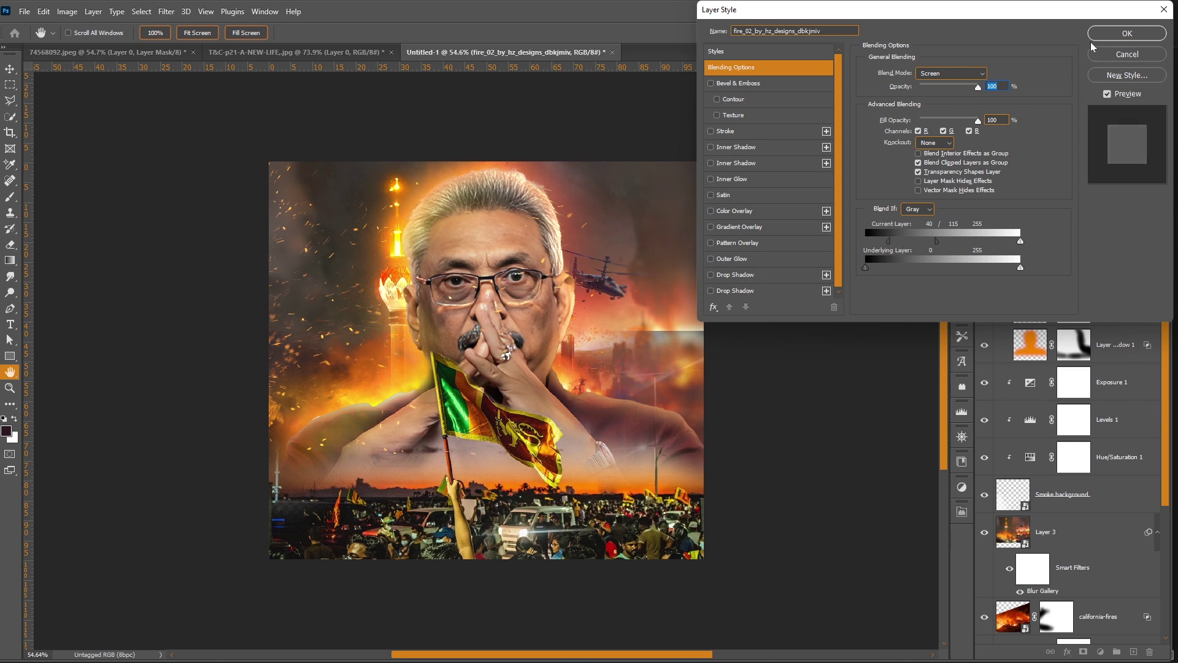
left_click(1110, 35)
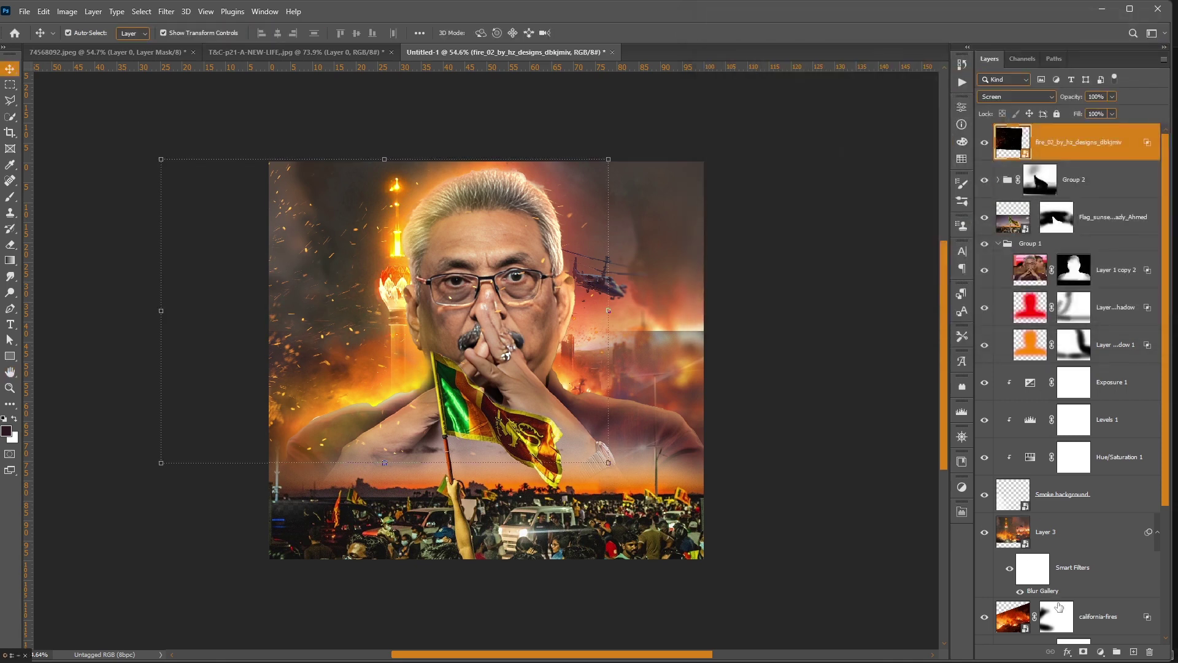
left_click(1083, 651)
Paint the fire sparks mask so the sparks fade out at the bottom and top.
key("b")
mouse_move(634, 493)
left_mouse_down()
mouse_move(211, 457)
mouse_move(659, 479)
left_mouse_up()
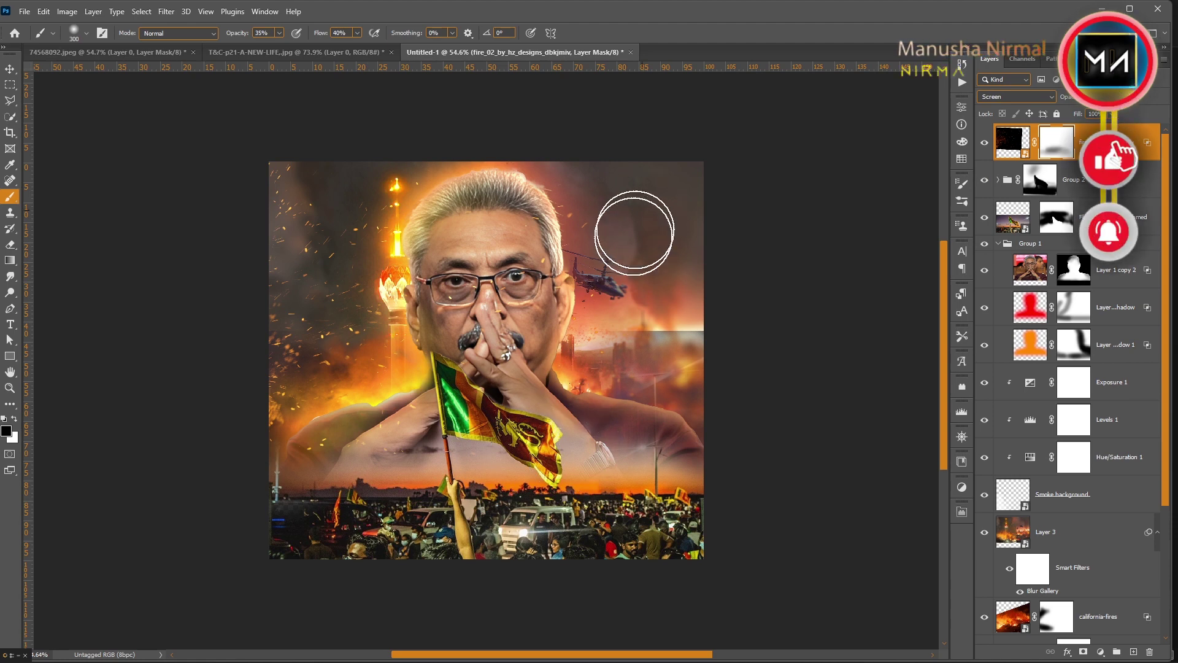
left_click_drag(634, 233, 570, 218)
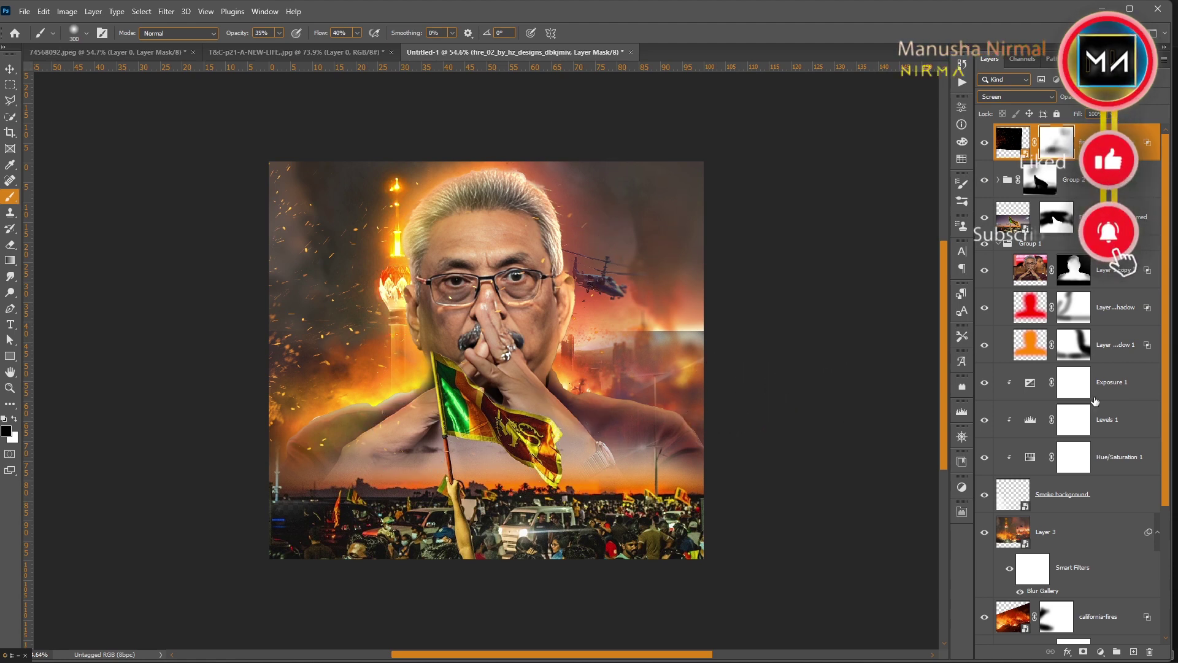
scroll(1095, 401, "down", 3)
Refine the flag layer's mask with a smaller brush, checking it by toggling visibility.
left_click(1031, 427)
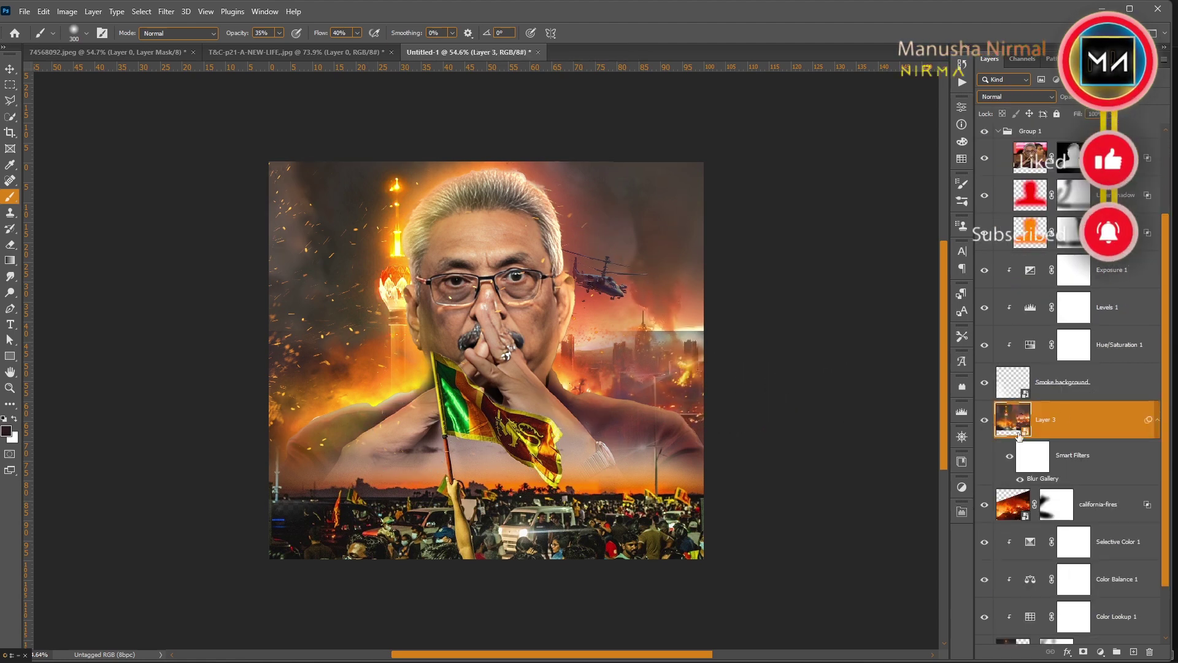
scroll(990, 153, "up", 3)
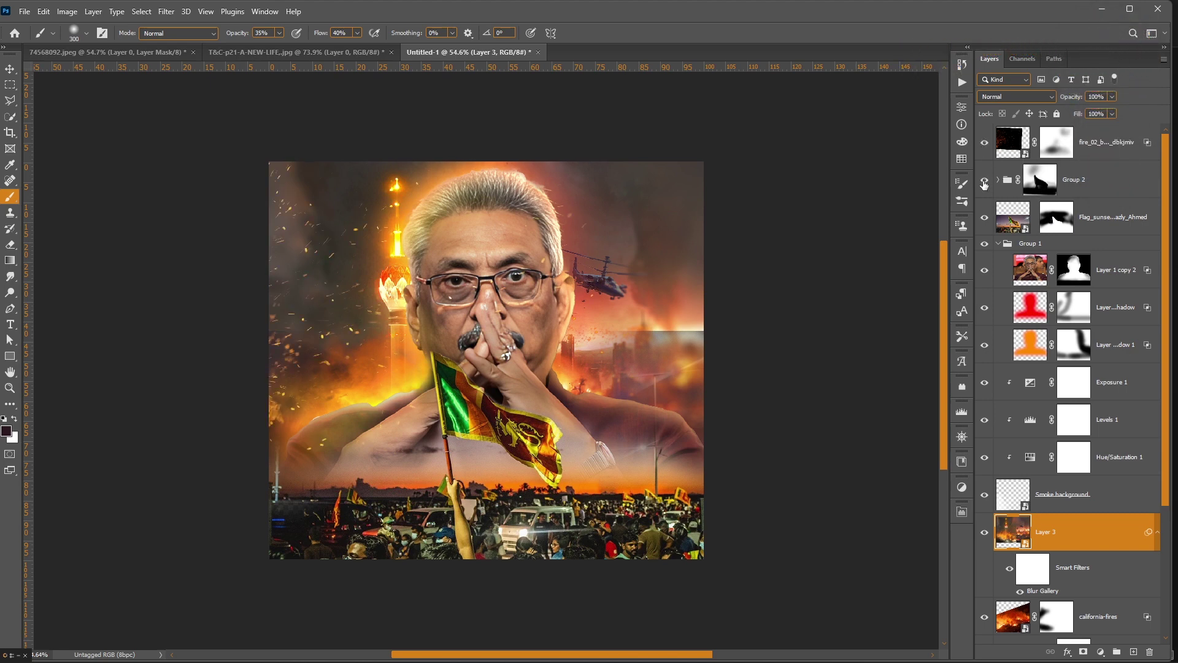
left_click(997, 224)
left_click(985, 218)
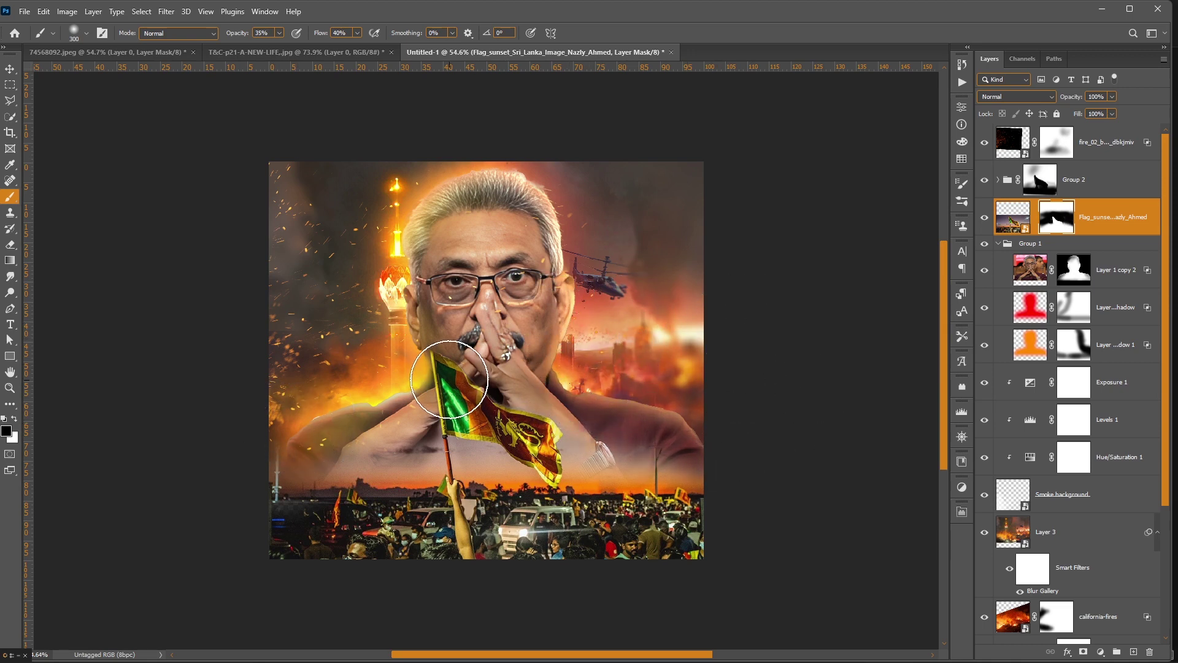
key("bracketleft")
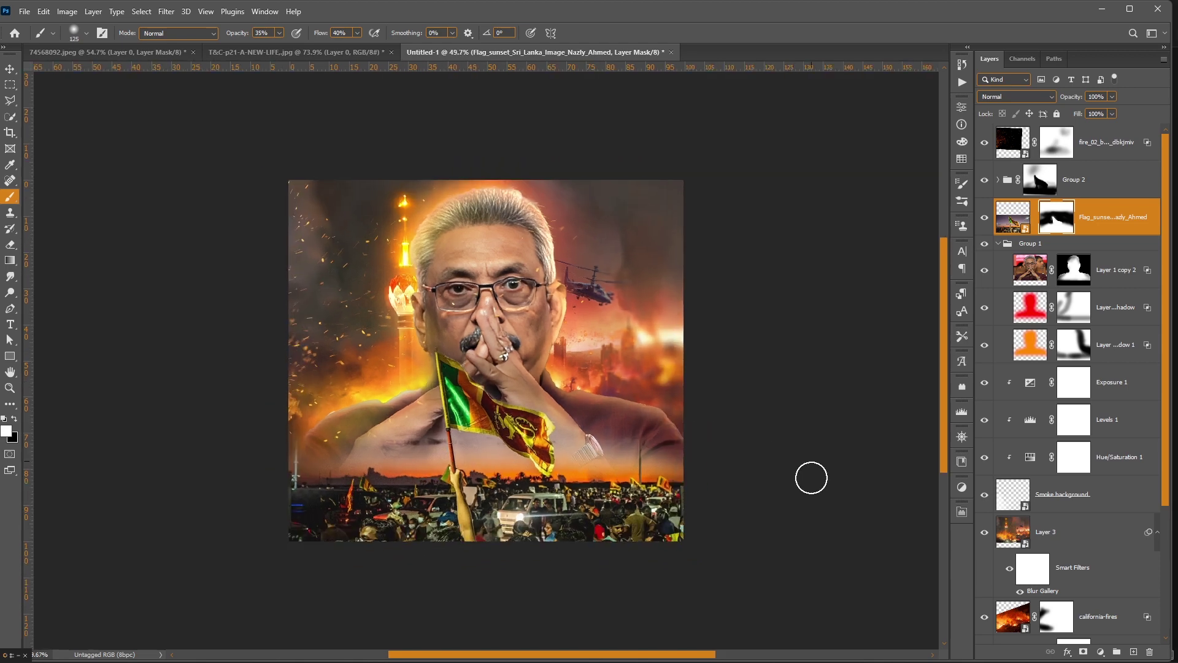
key("v")
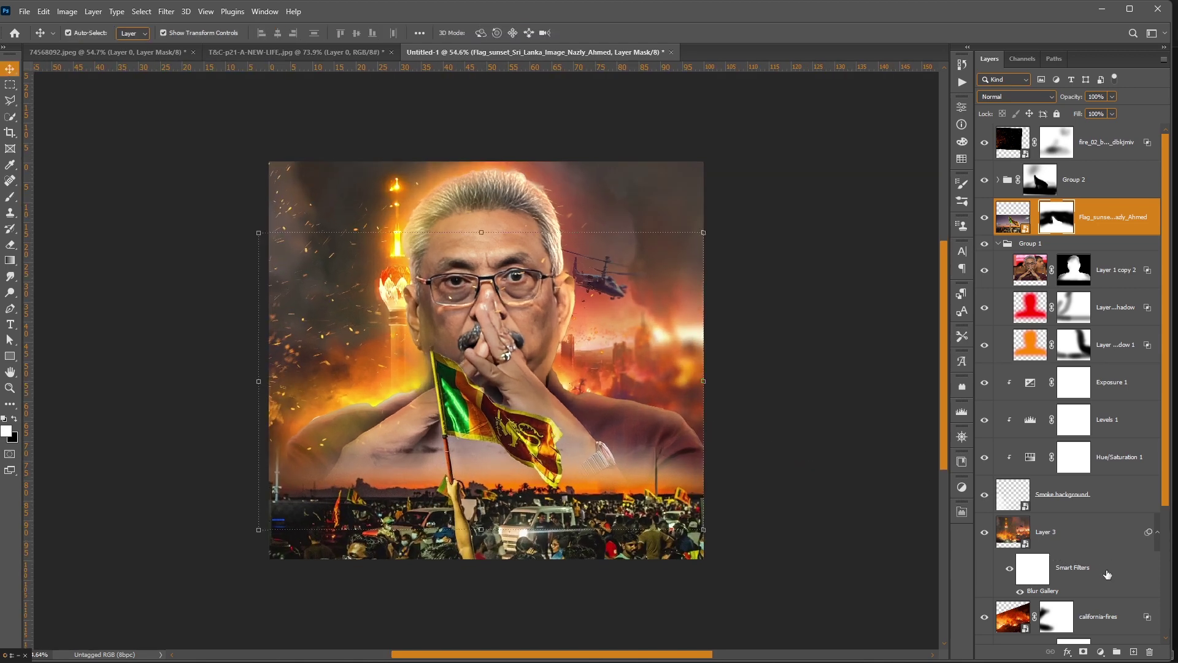
Set Layer 3 to 62% opacity, compare layers by toggling visibility, and expand Group 2.
left_click(1099, 531)
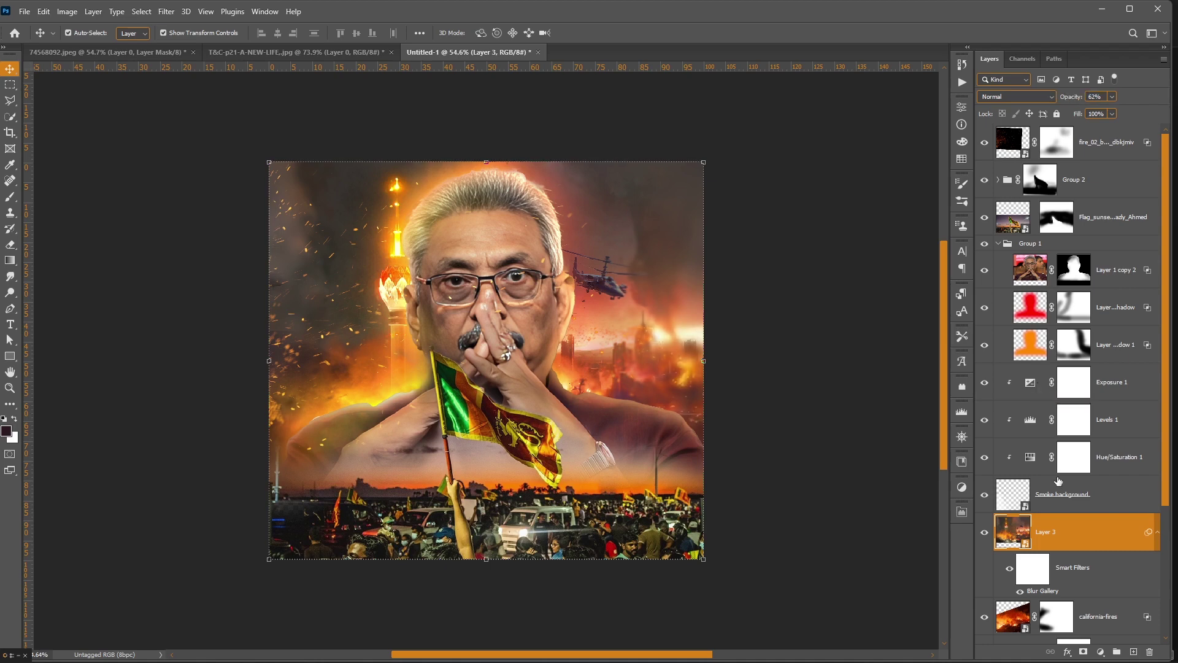
left_click(1116, 160)
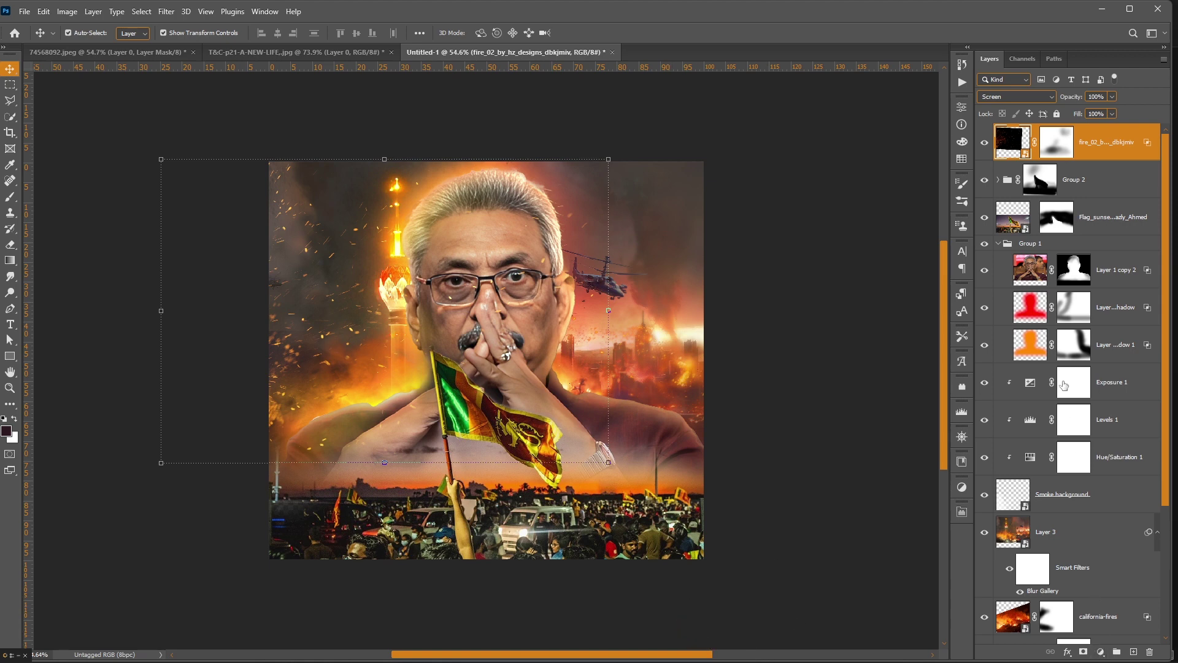
left_click(985, 270)
left_click(988, 184)
left_click(986, 181)
left_click(997, 179)
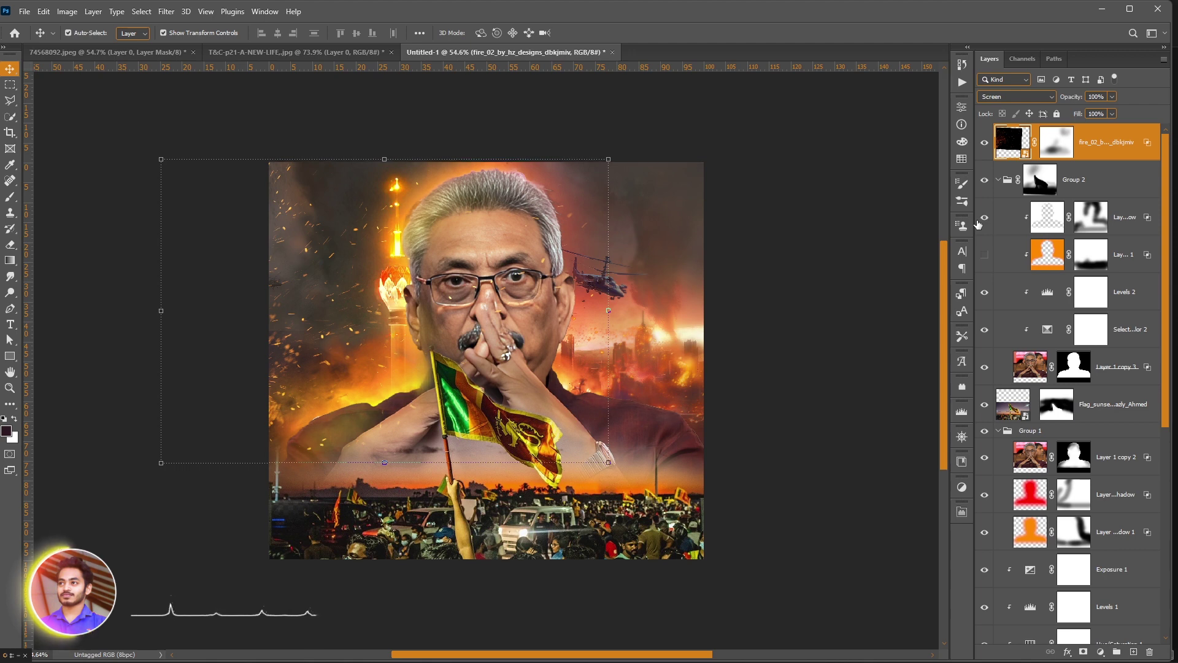
Turn a Group 2 layer back on and paint white on Layer 1's Inner Shadow mask near the flag.
left_click(984, 255)
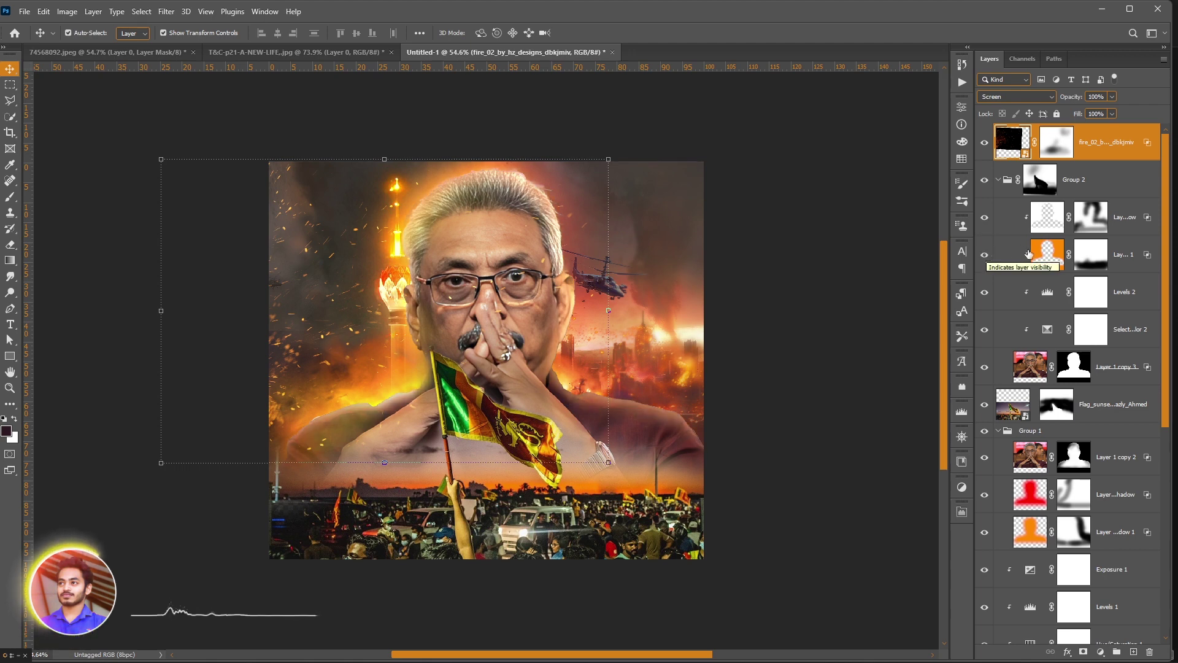
left_click(1056, 235)
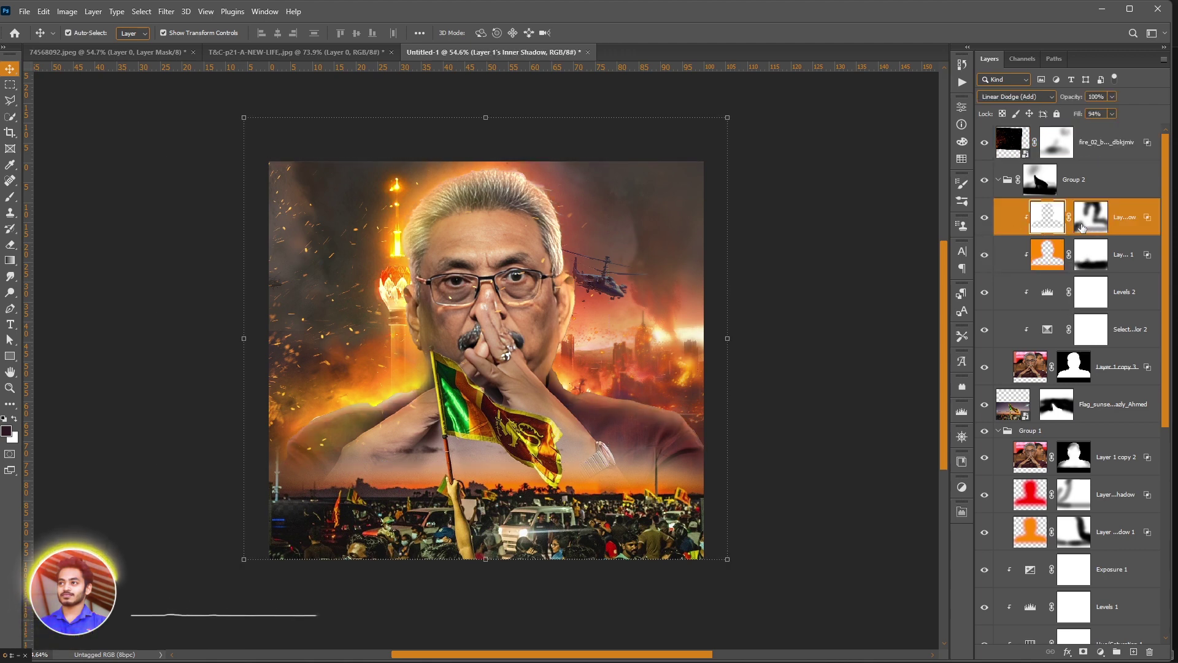
key("b")
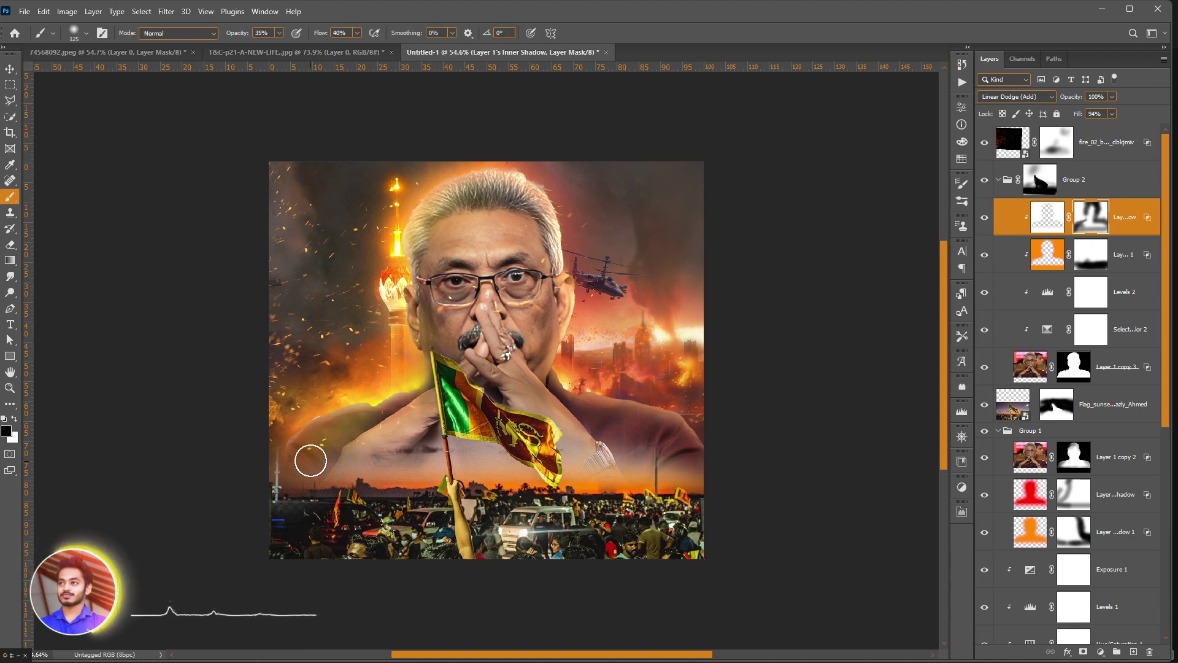
scroll(571, 434, "down", 1, "alt")
scroll(571, 433, "down", 1, "alt")
key("x")
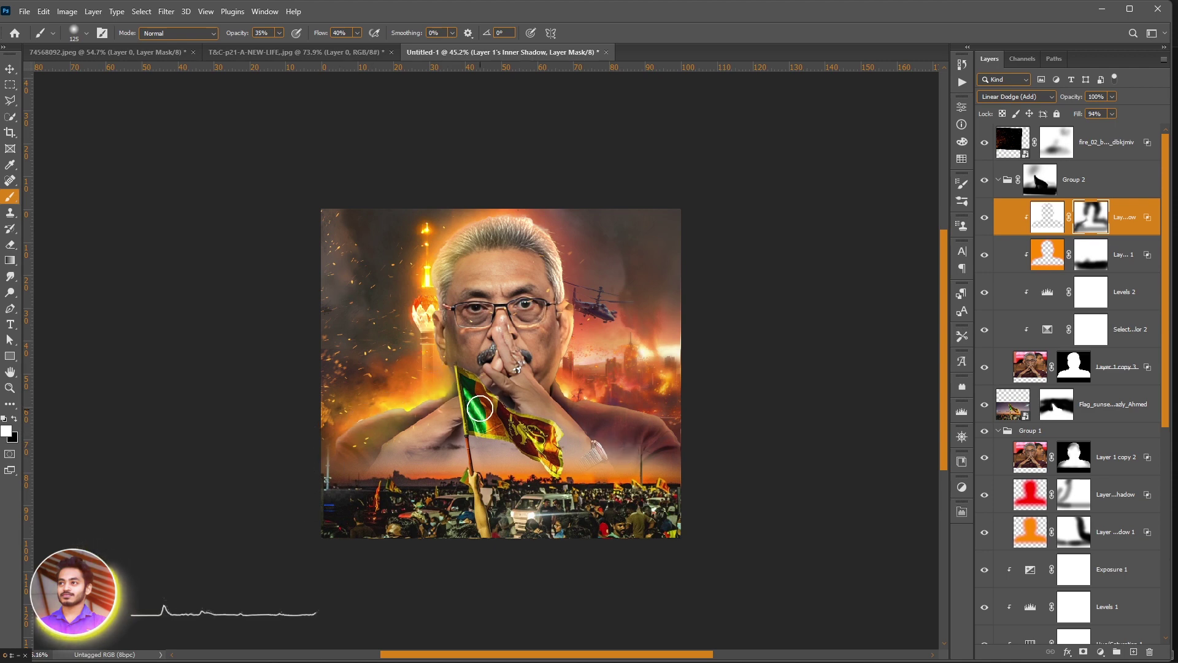
key("v")
left_click(918, 433)
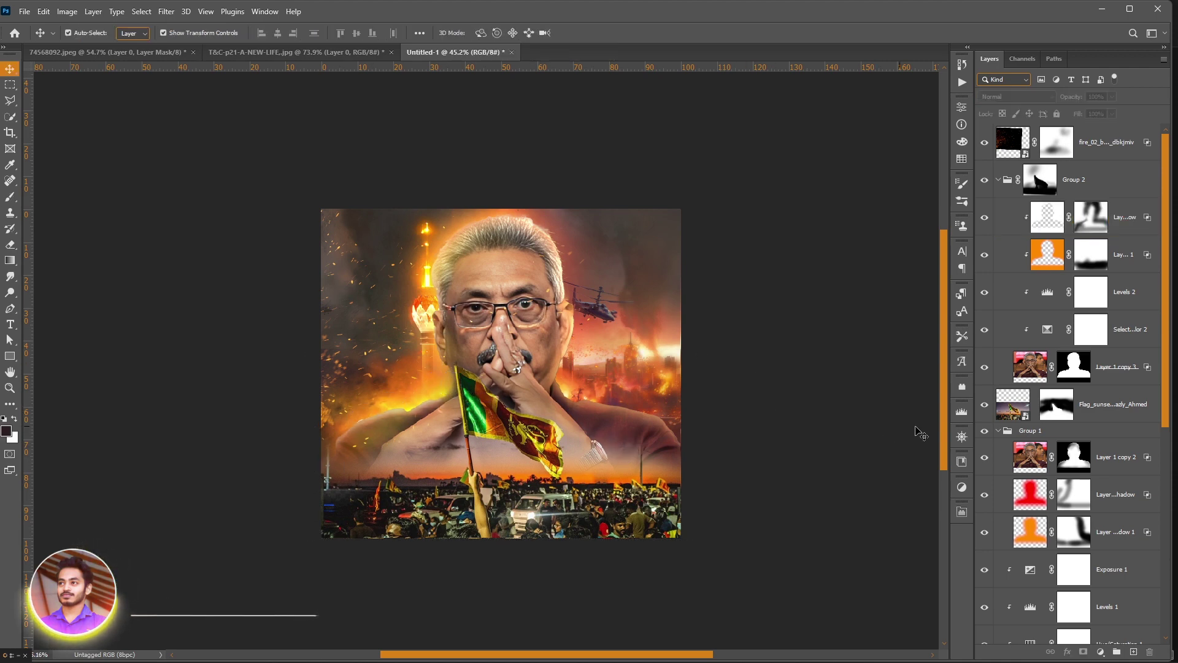
Collapse Group 1 with its arrow in the Layers panel.
left_click(999, 431)
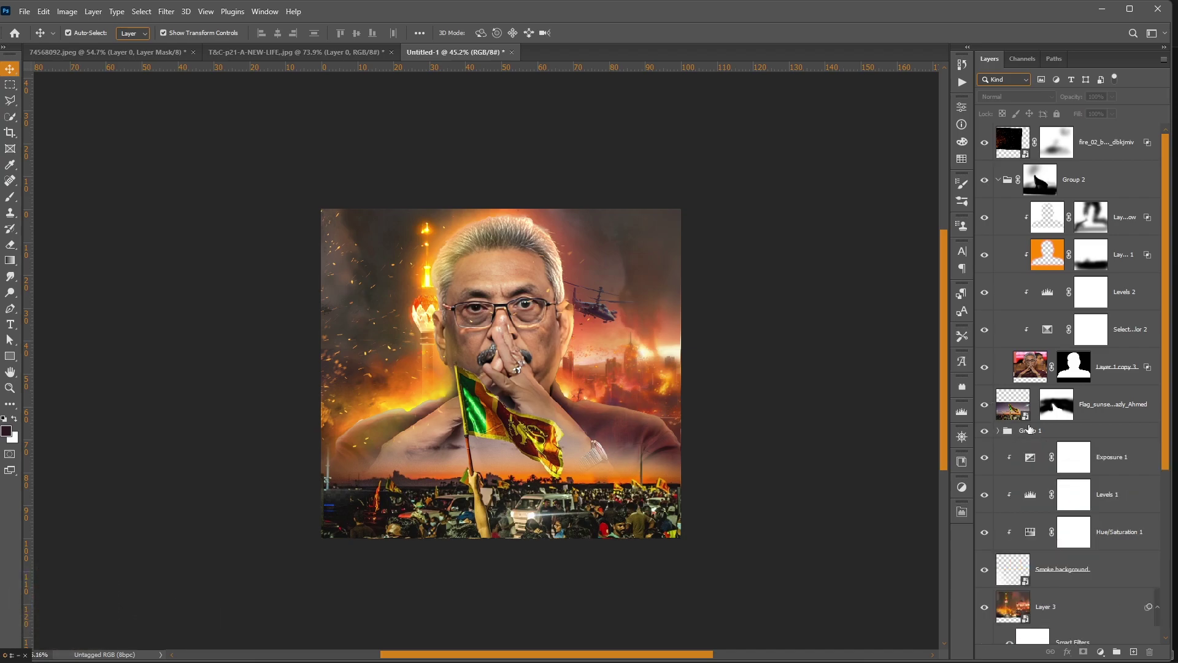